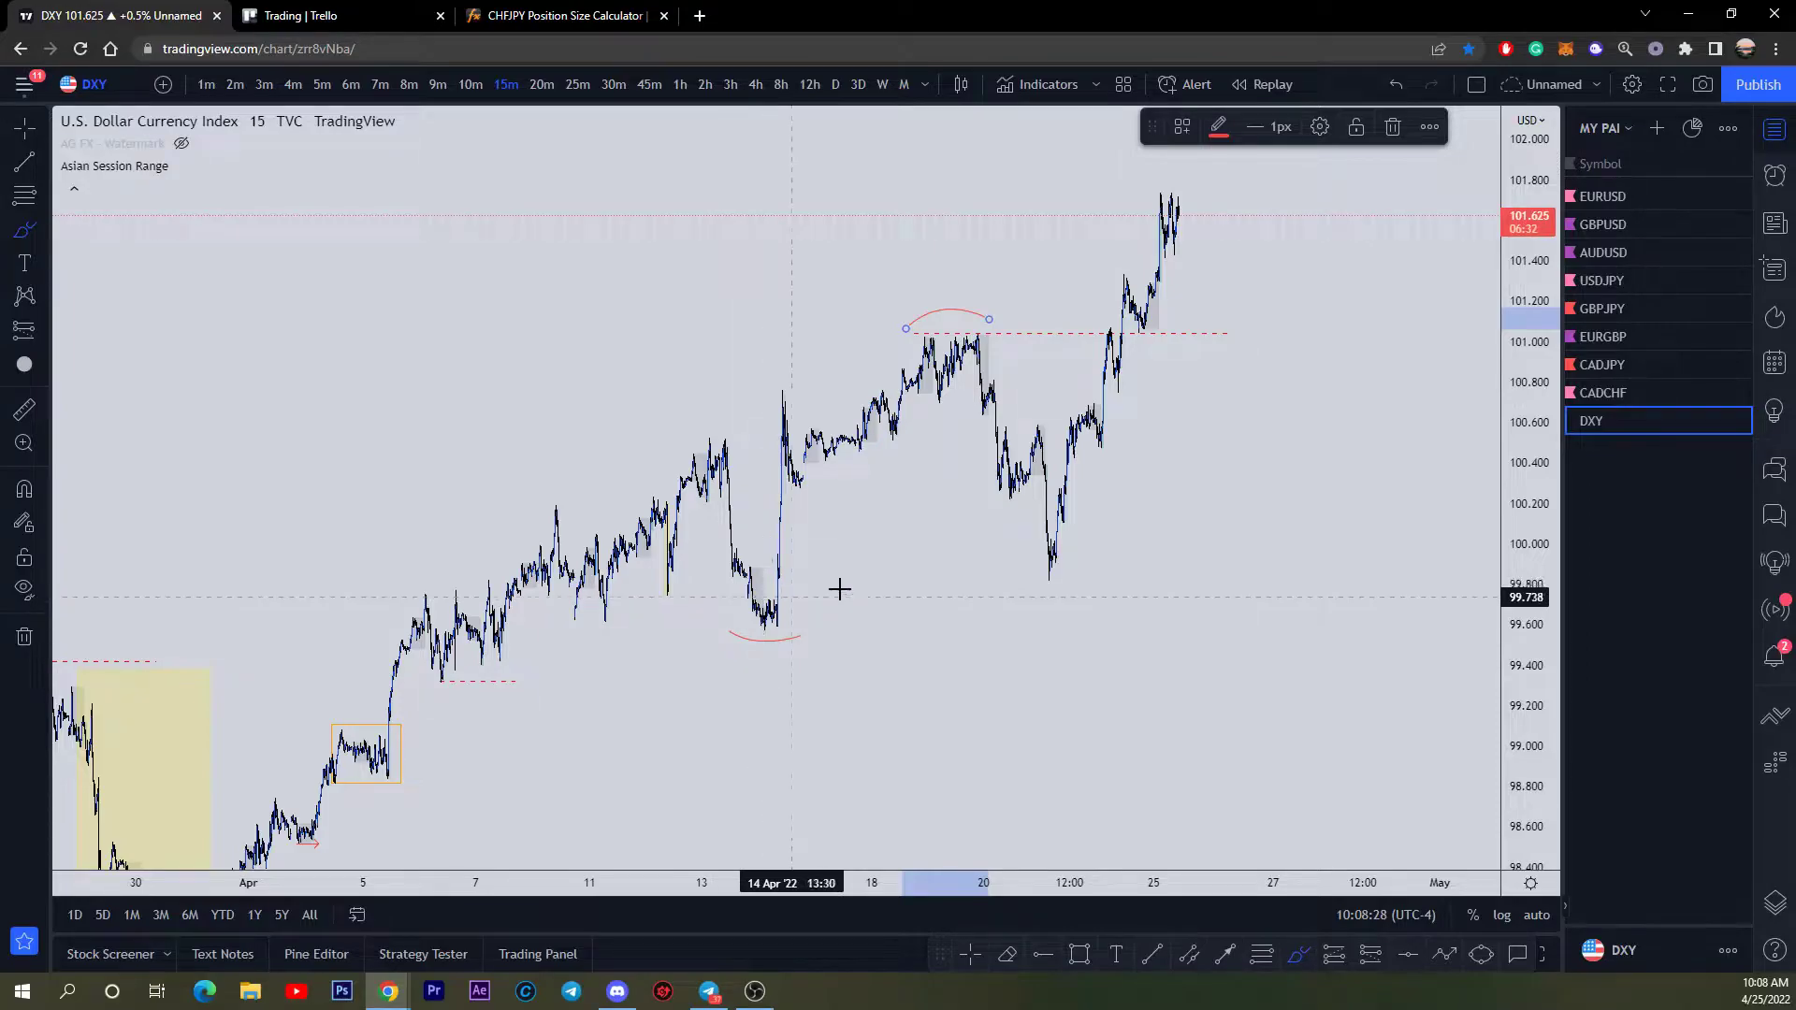
# Step: Draw and delete a red trend line on DXY, then sketch a red curve right of the candles
pyautogui.moveTo(753, 608); pyautogui.dragTo(1130, 295)
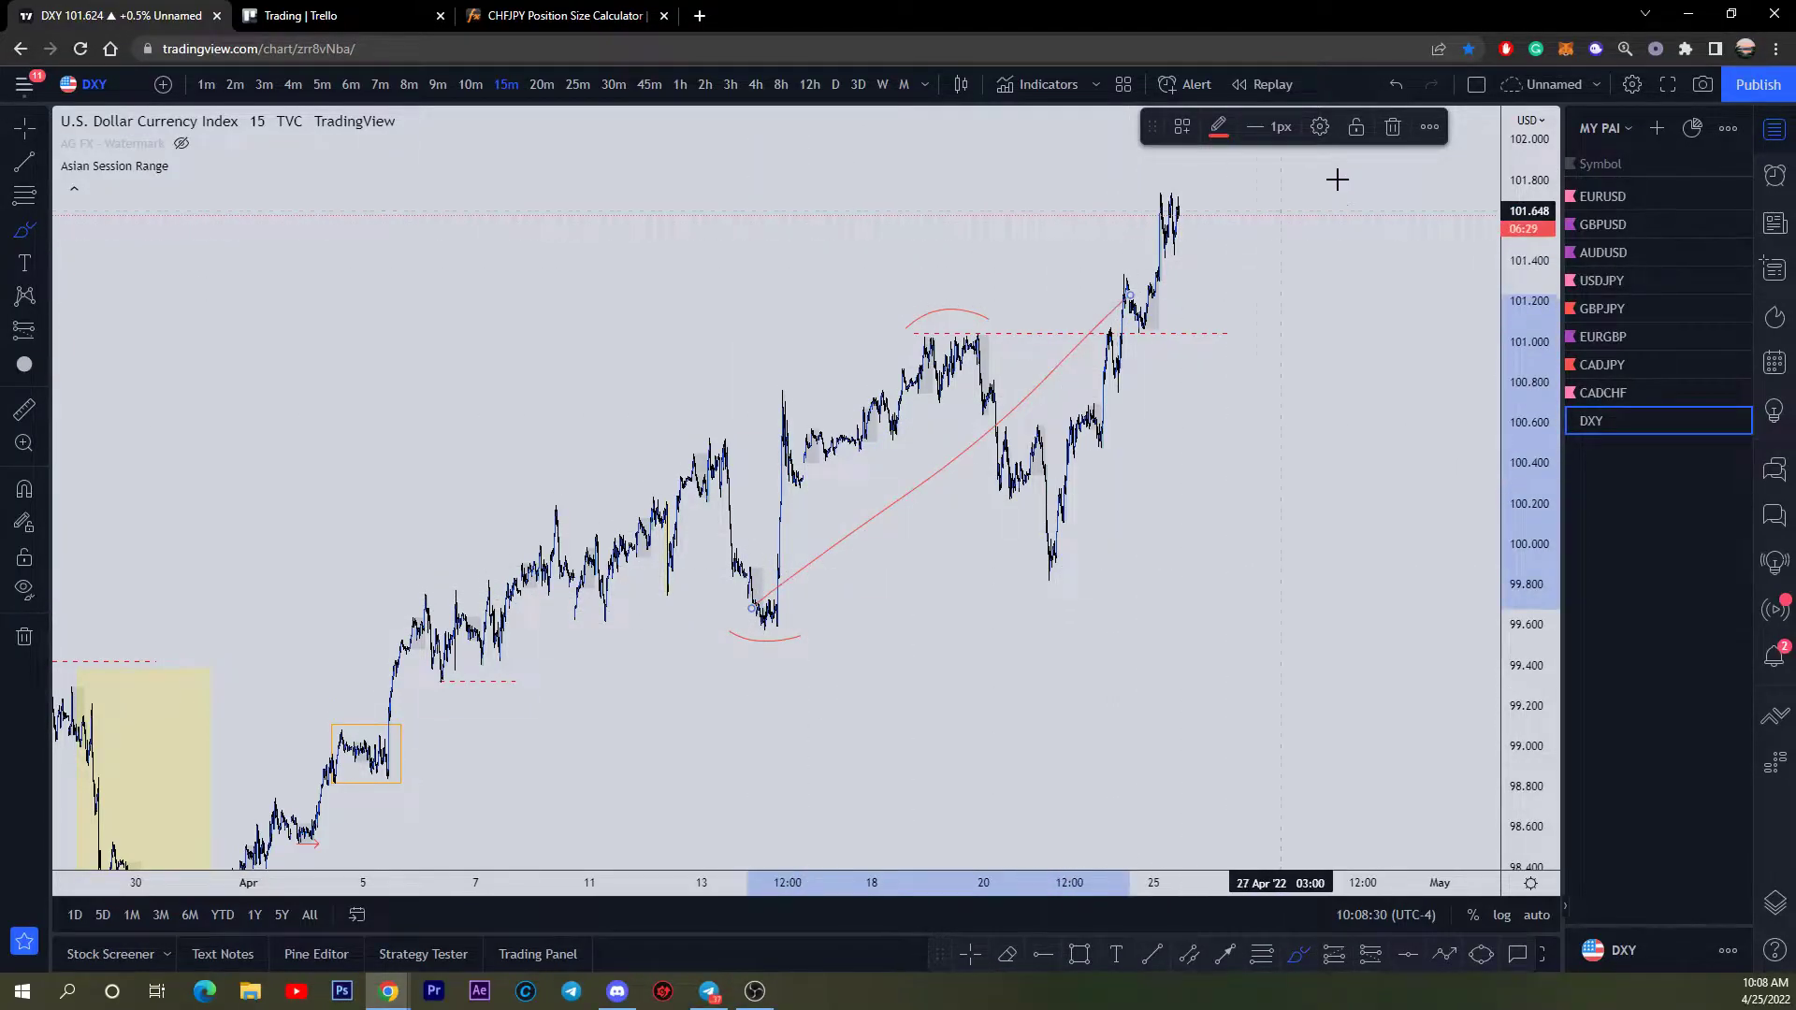
pyautogui.click(1392, 126)
pyautogui.click(1162, 456)
pyautogui.click(1288, 609)
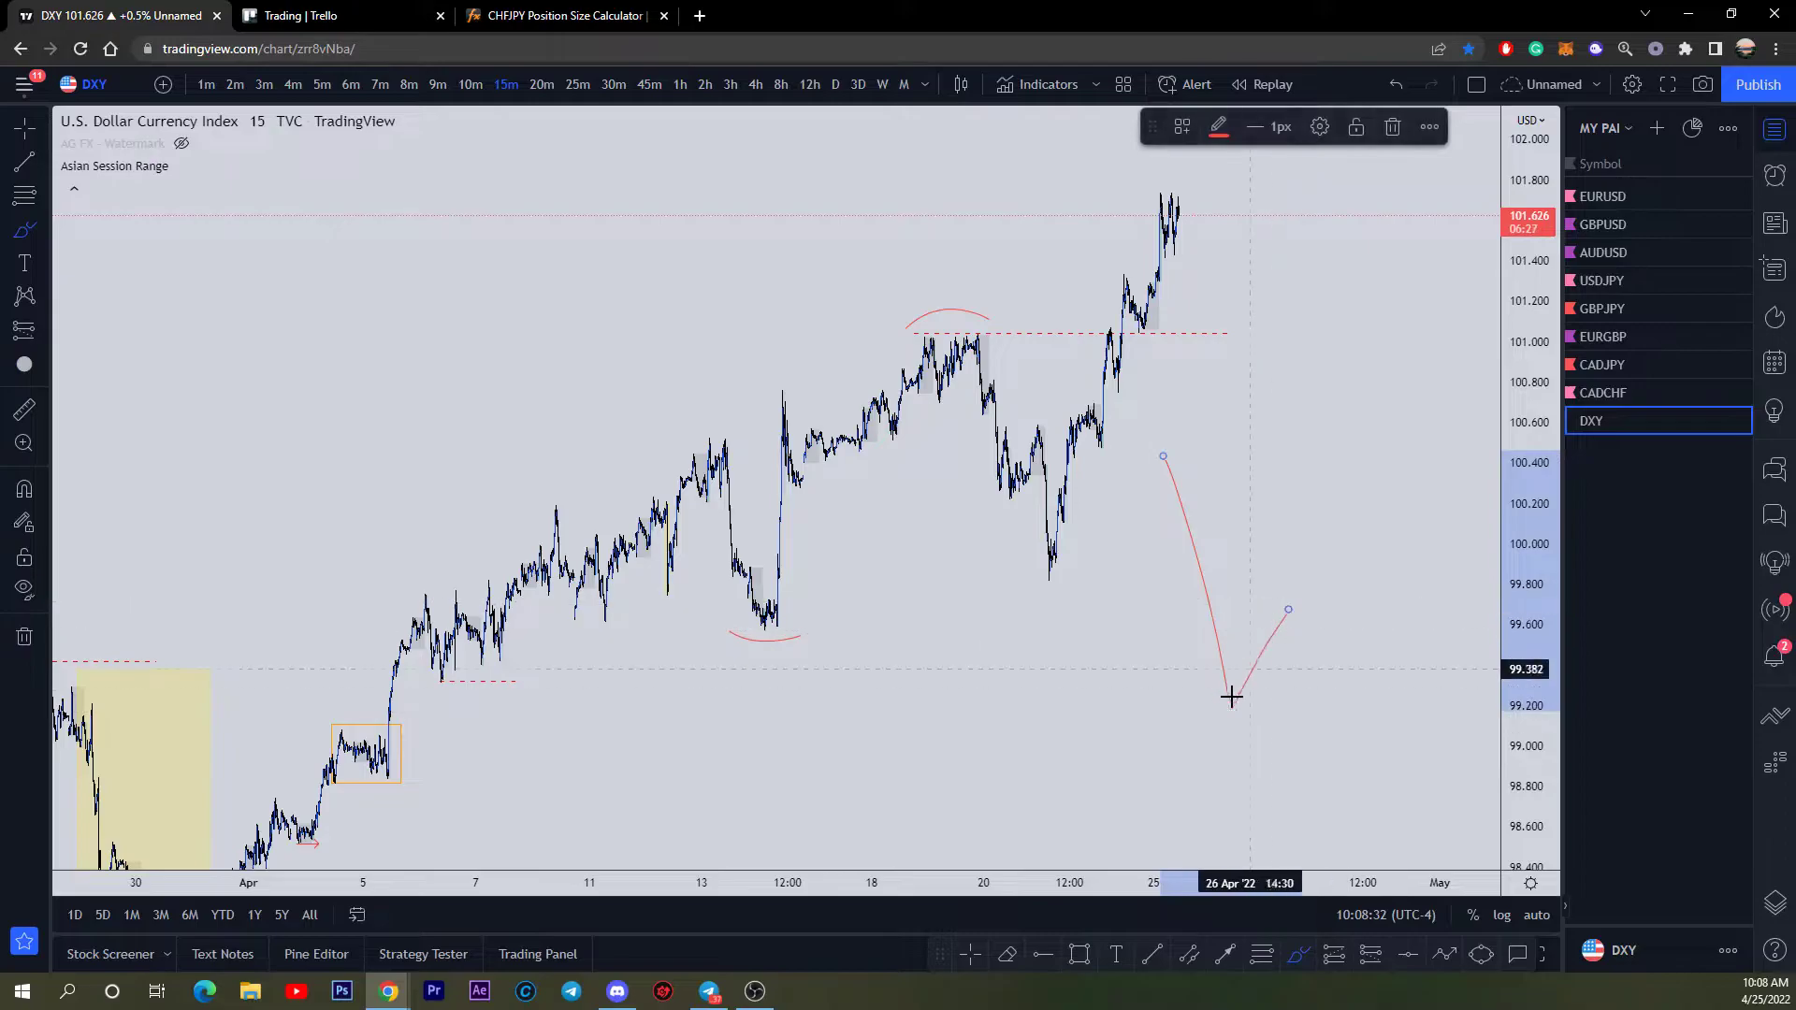
pyautogui.click(1233, 691)
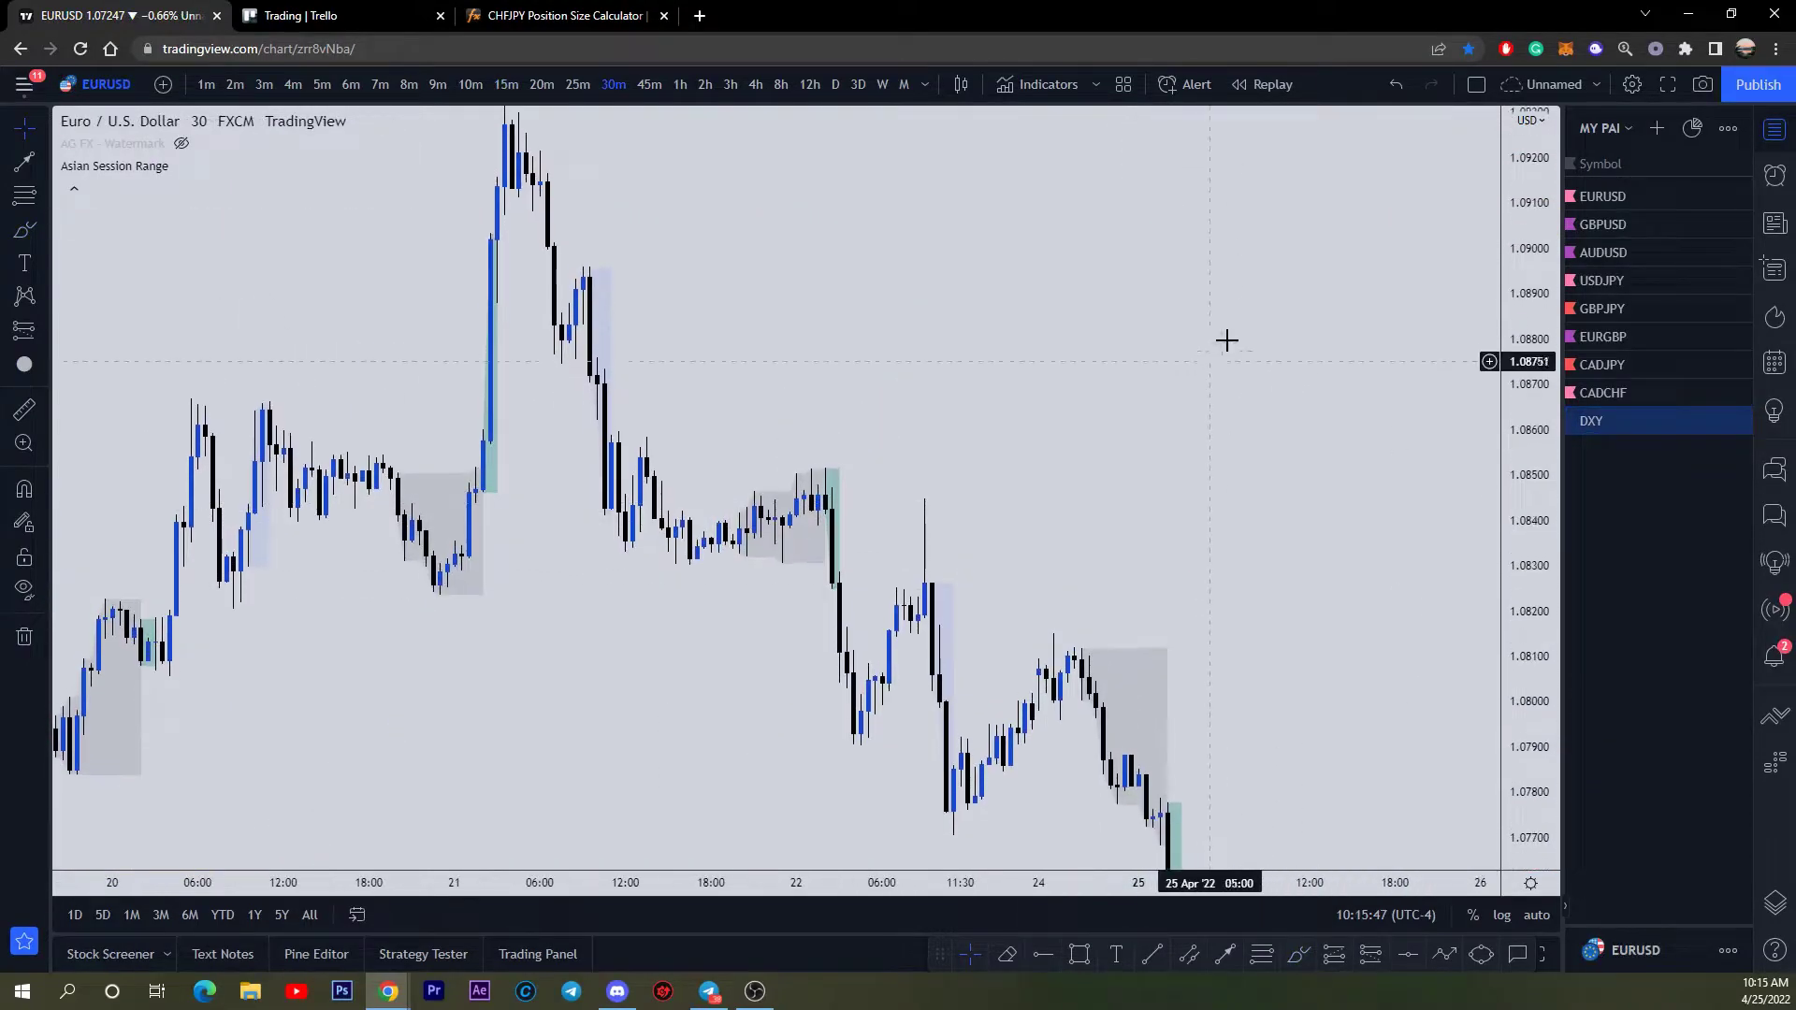
# Step: Start bar replay from the 22 Apr morning bar and stretch the price scale to frame recent bars
pyautogui.click(1270, 84)
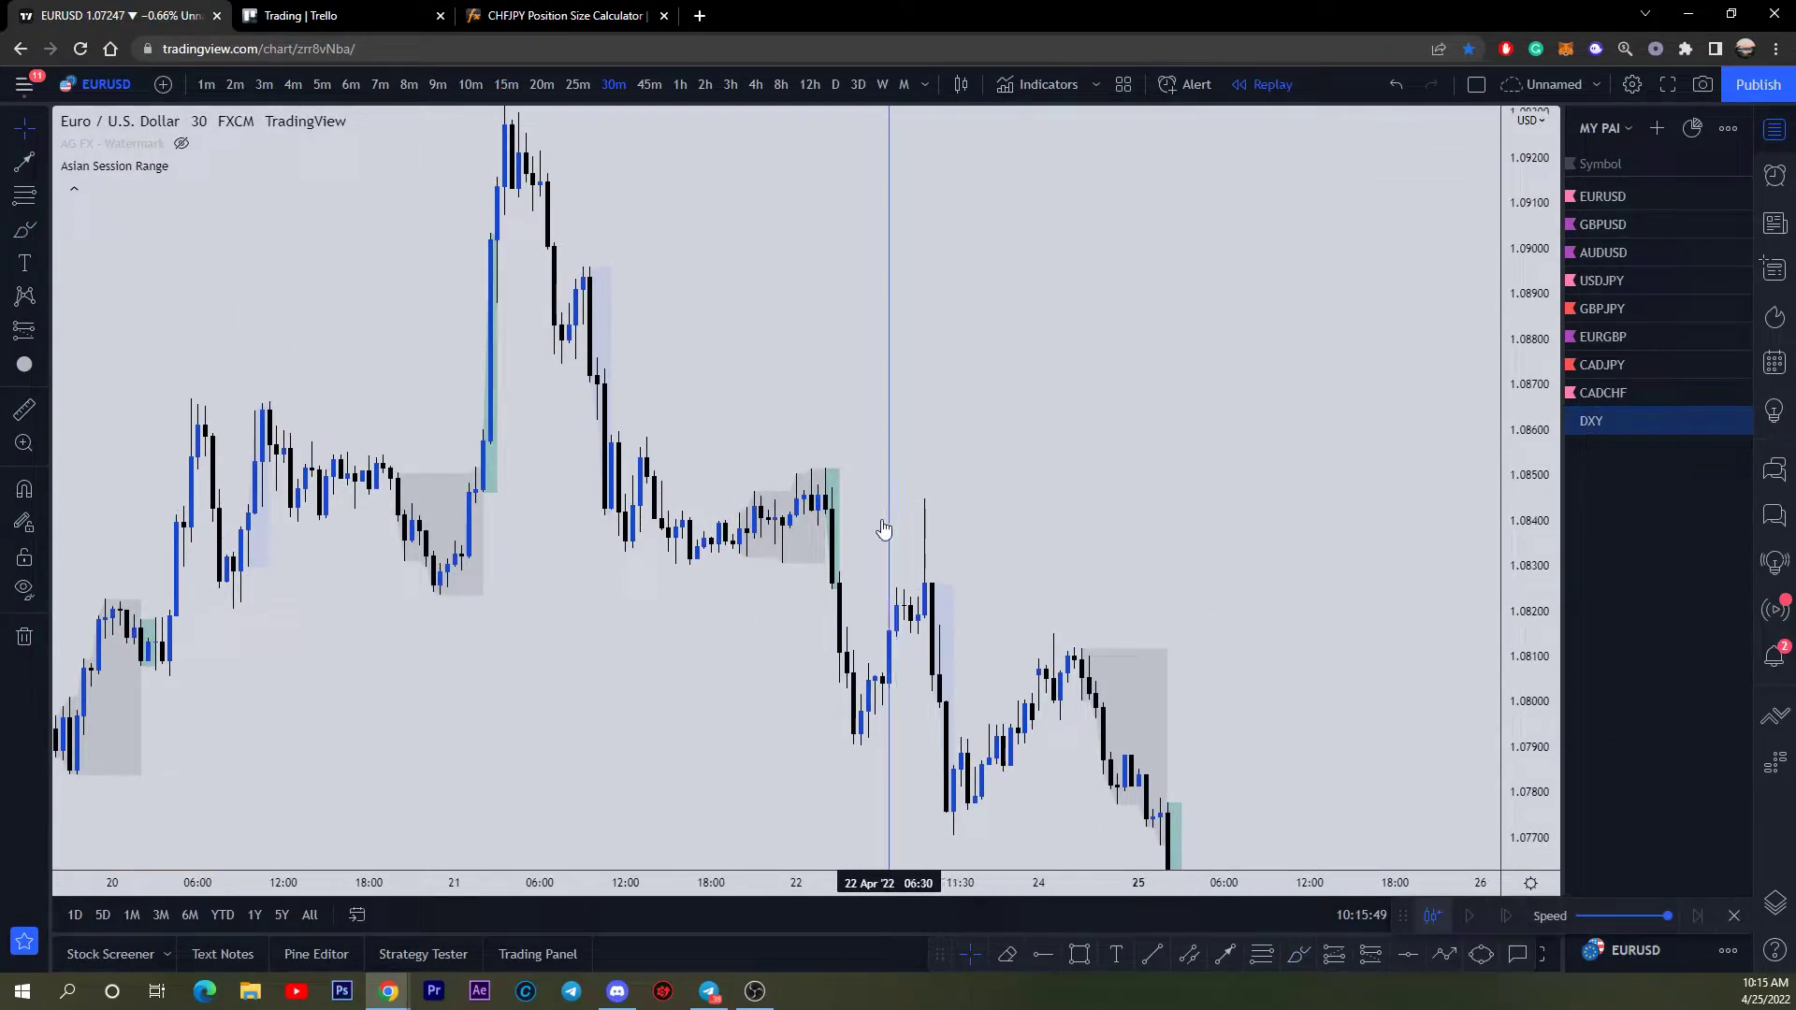
pyautogui.click(885, 530)
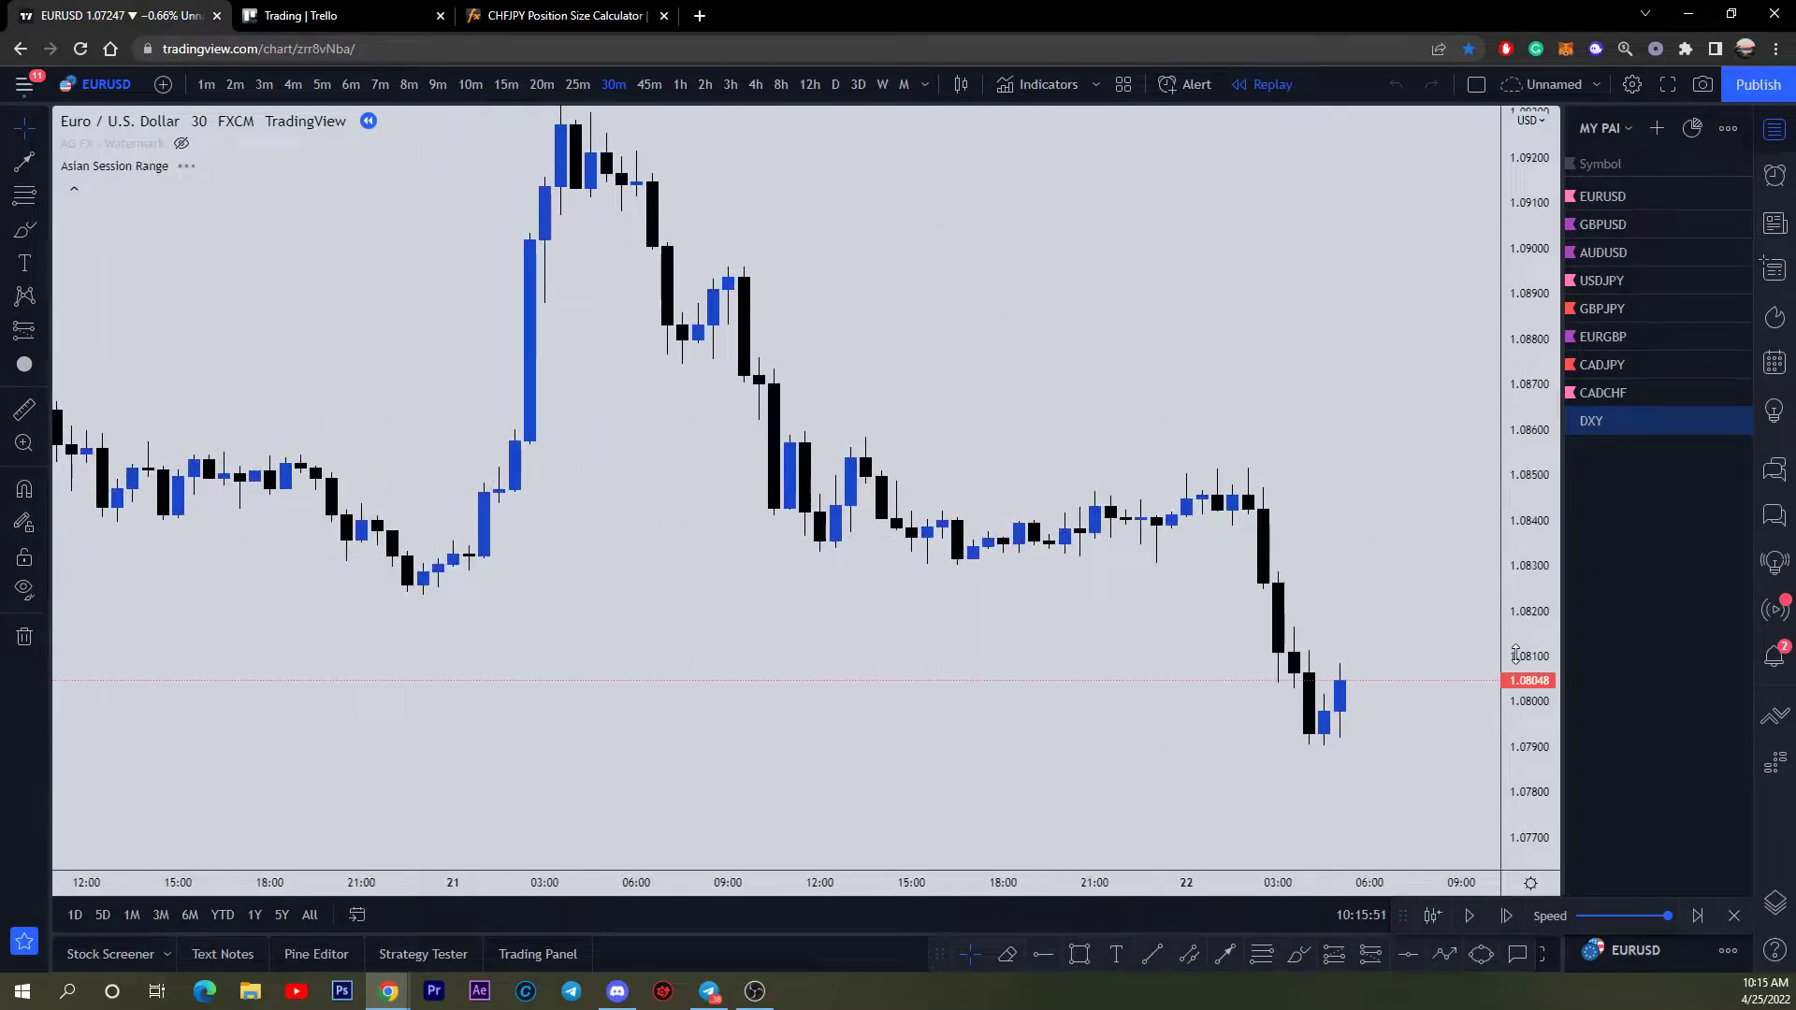
pyautogui.moveTo(1515, 656); pyautogui.dragTo(1510, 355)
pyautogui.scroll(6, 1348, 438)
pyautogui.moveTo(1261, 417); pyautogui.dragTo(1128, 301)
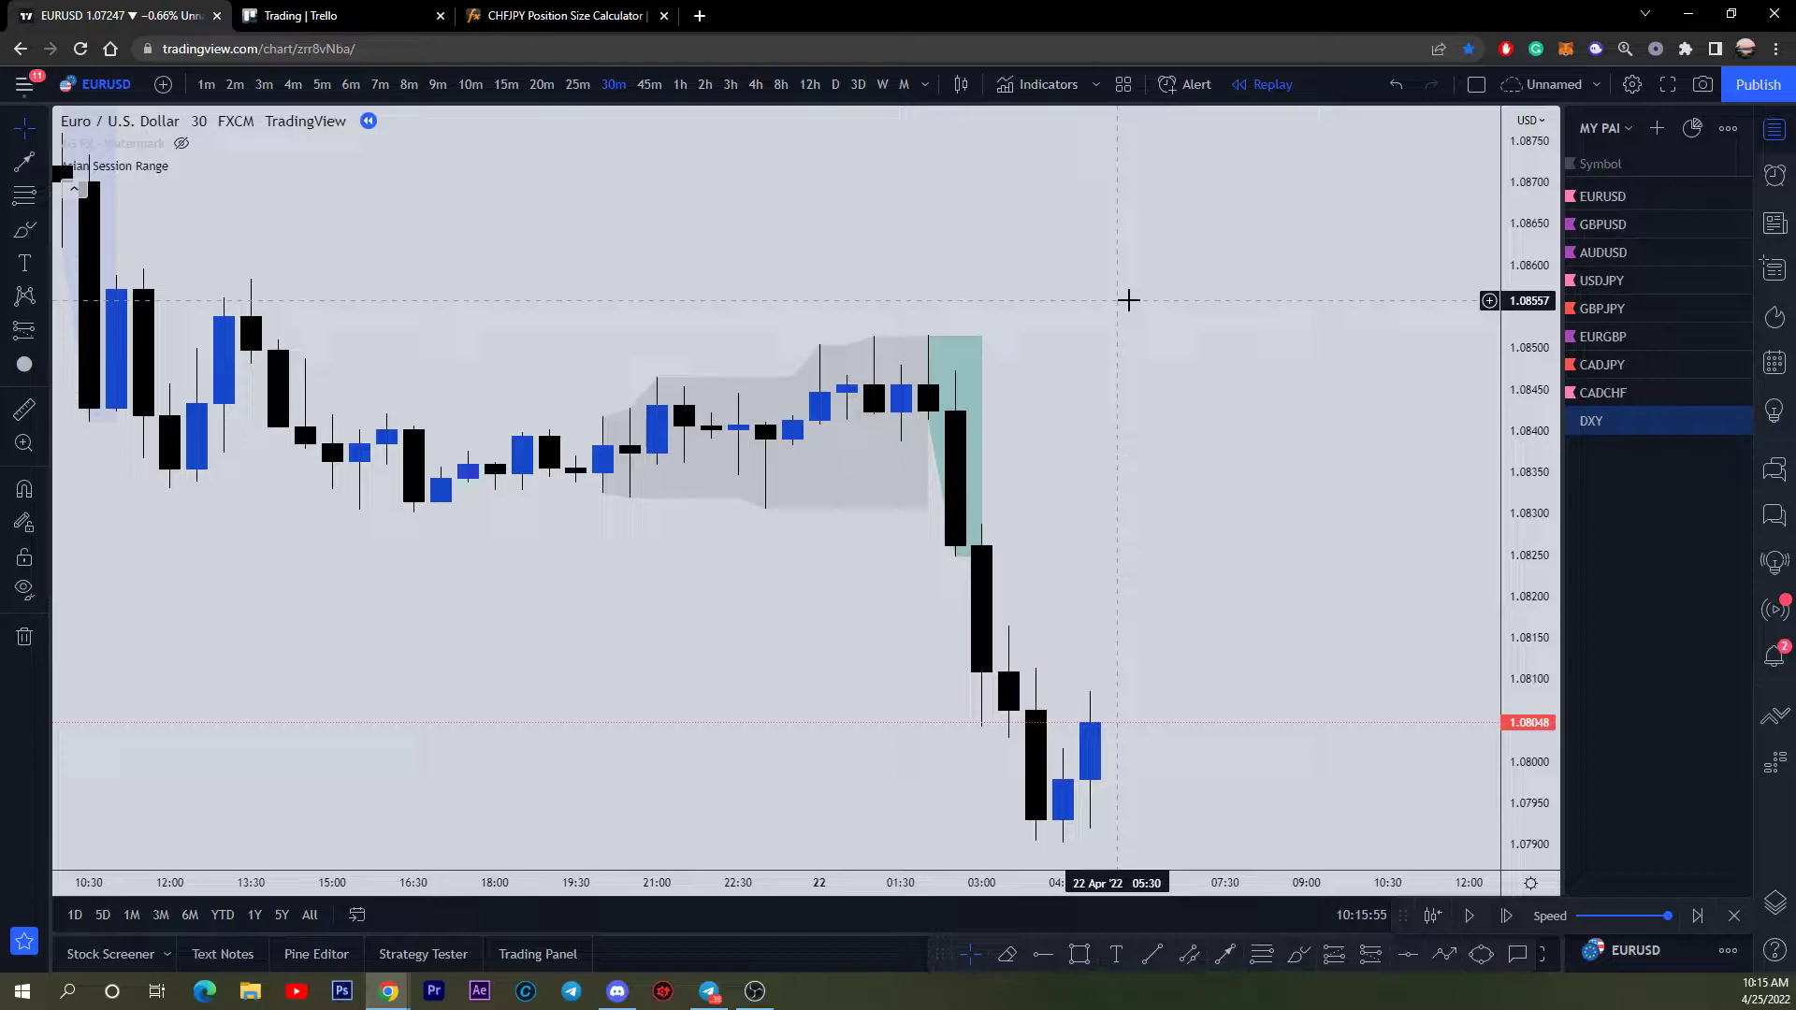
pyautogui.scroll(-2, 1065, 310)
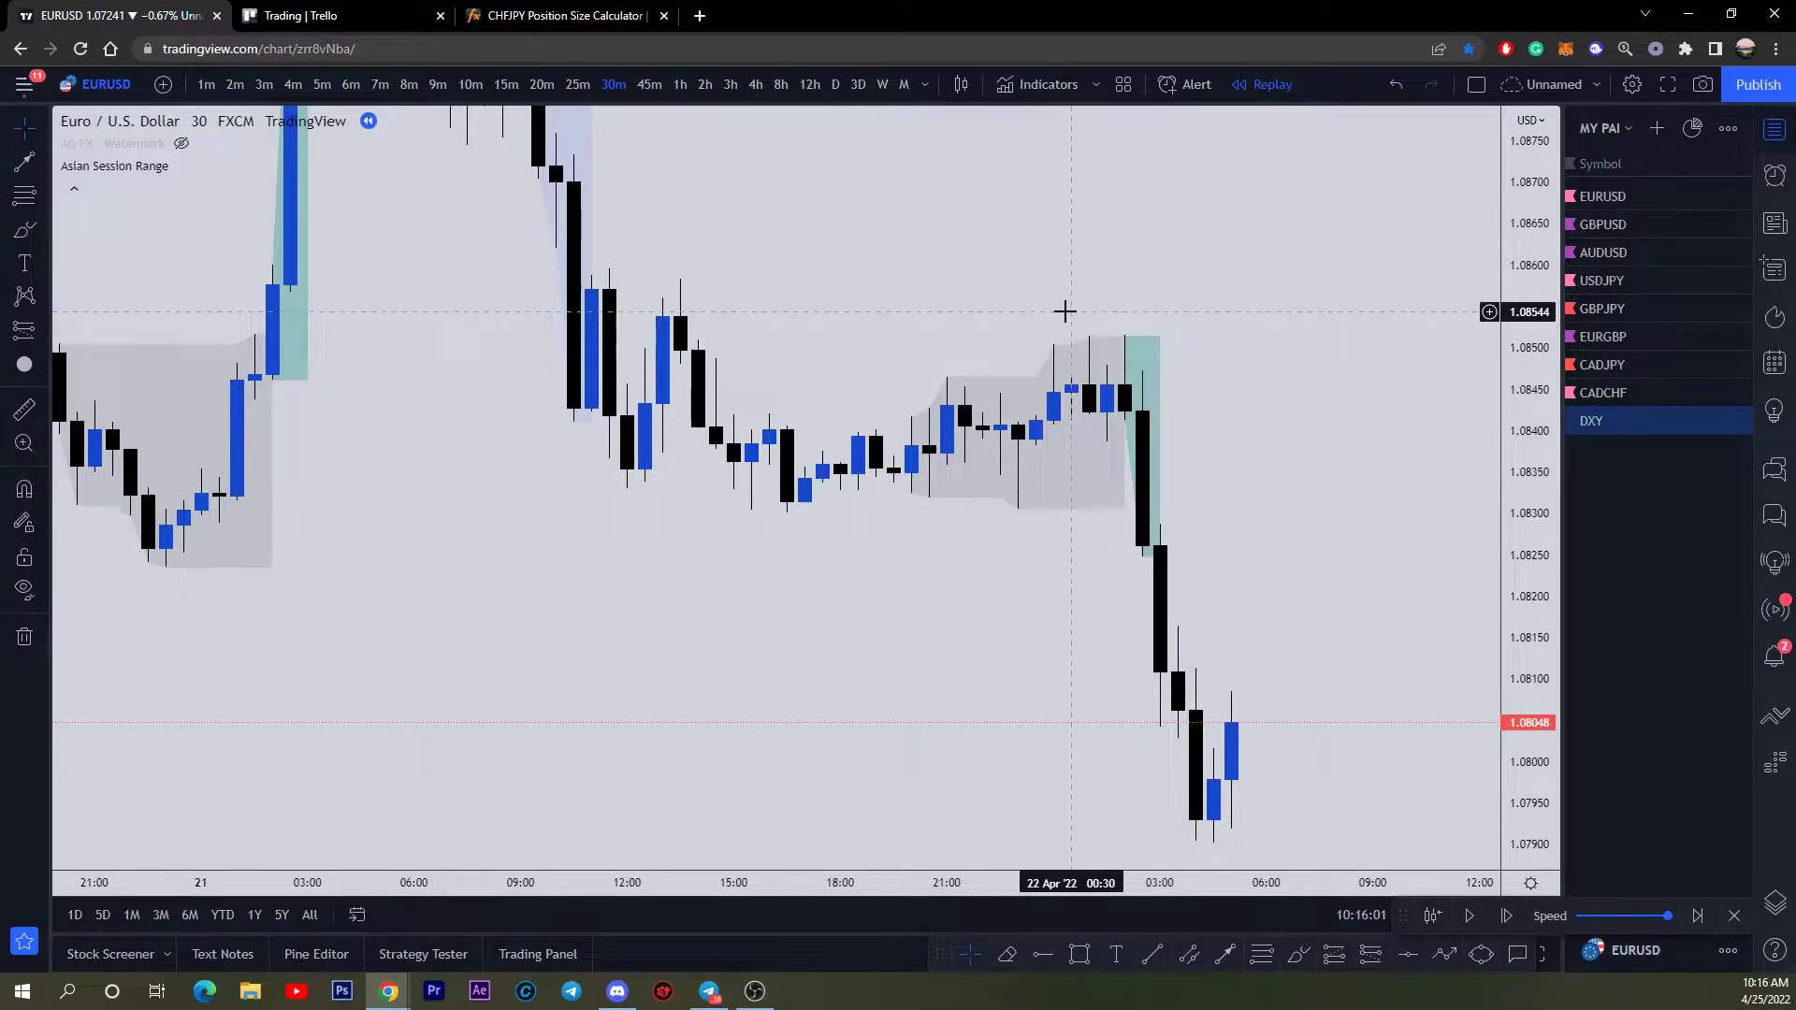
# Step: Readjust the price scale and shift the view left, then switch EURUSD to 1-minute candles
pyautogui.moveTo(1531, 574); pyautogui.dragTo(1529, 461)
pyautogui.moveTo(1403, 434); pyautogui.dragTo(1231, 454)
pyautogui.moveTo(1525, 414); pyautogui.dragTo(1521, 569)
pyautogui.moveTo(1255, 568); pyautogui.dragTo(1070, 501)
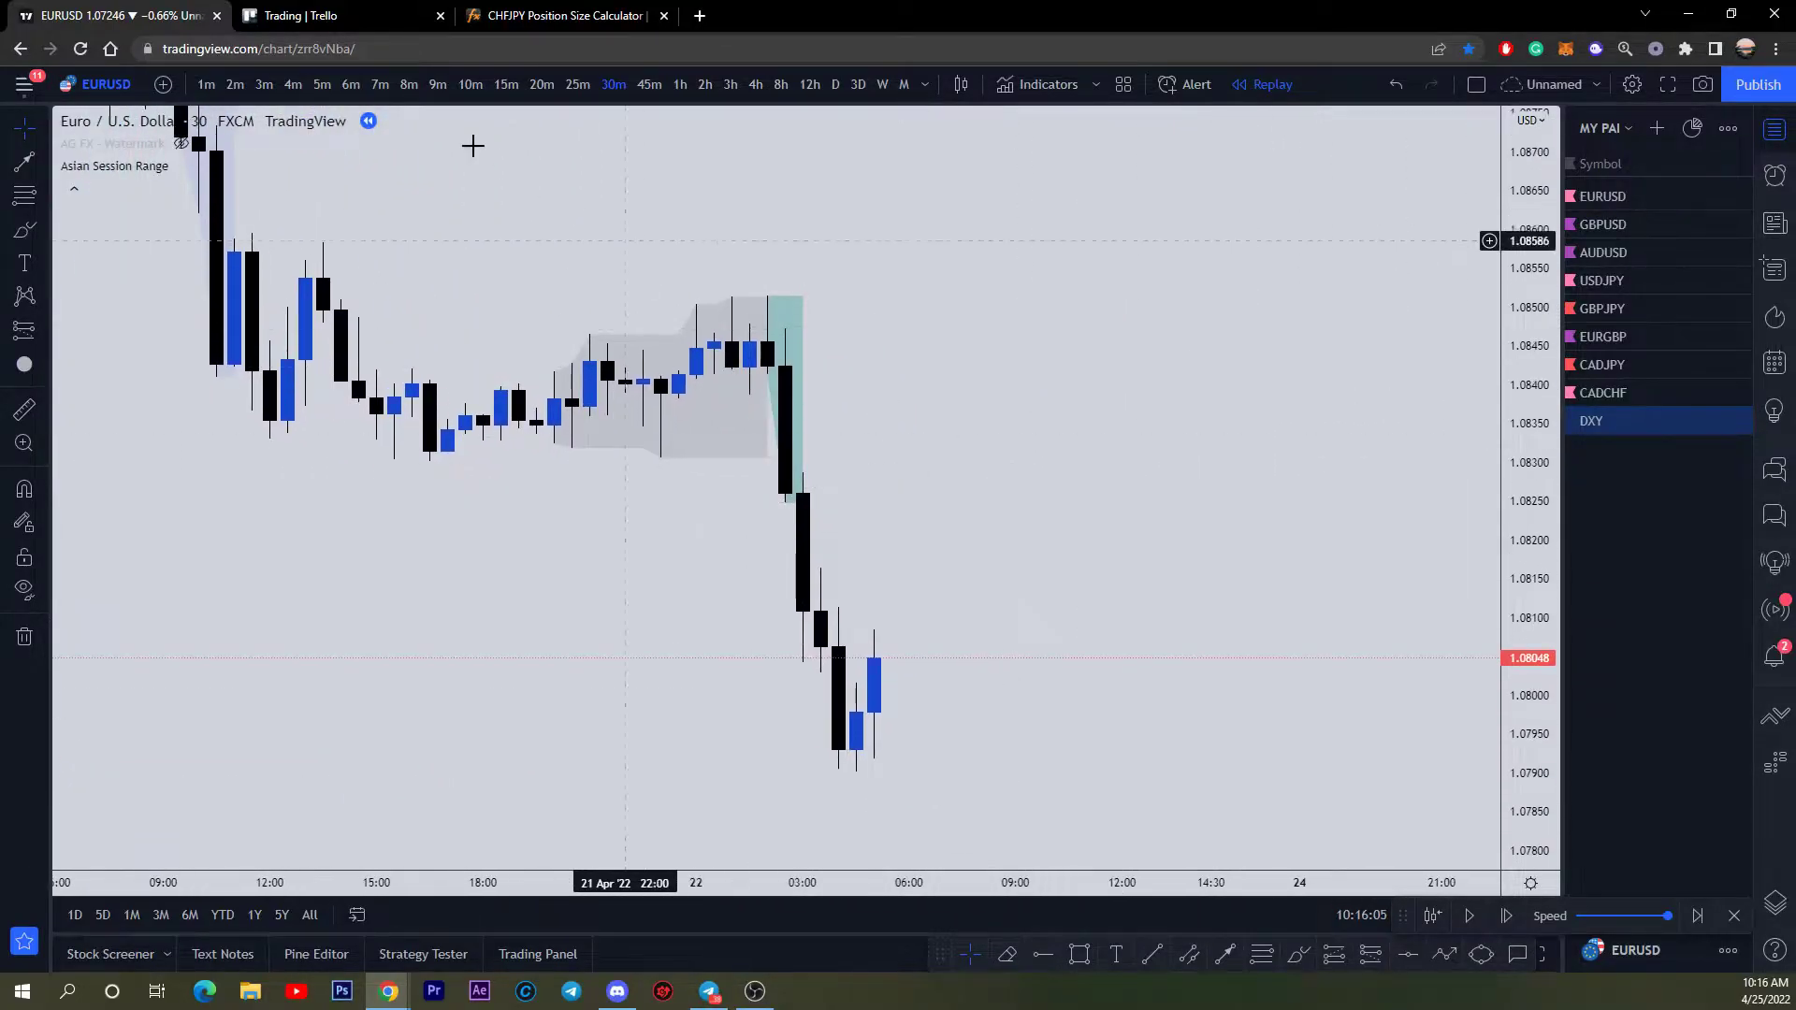
pyautogui.click(206, 84)
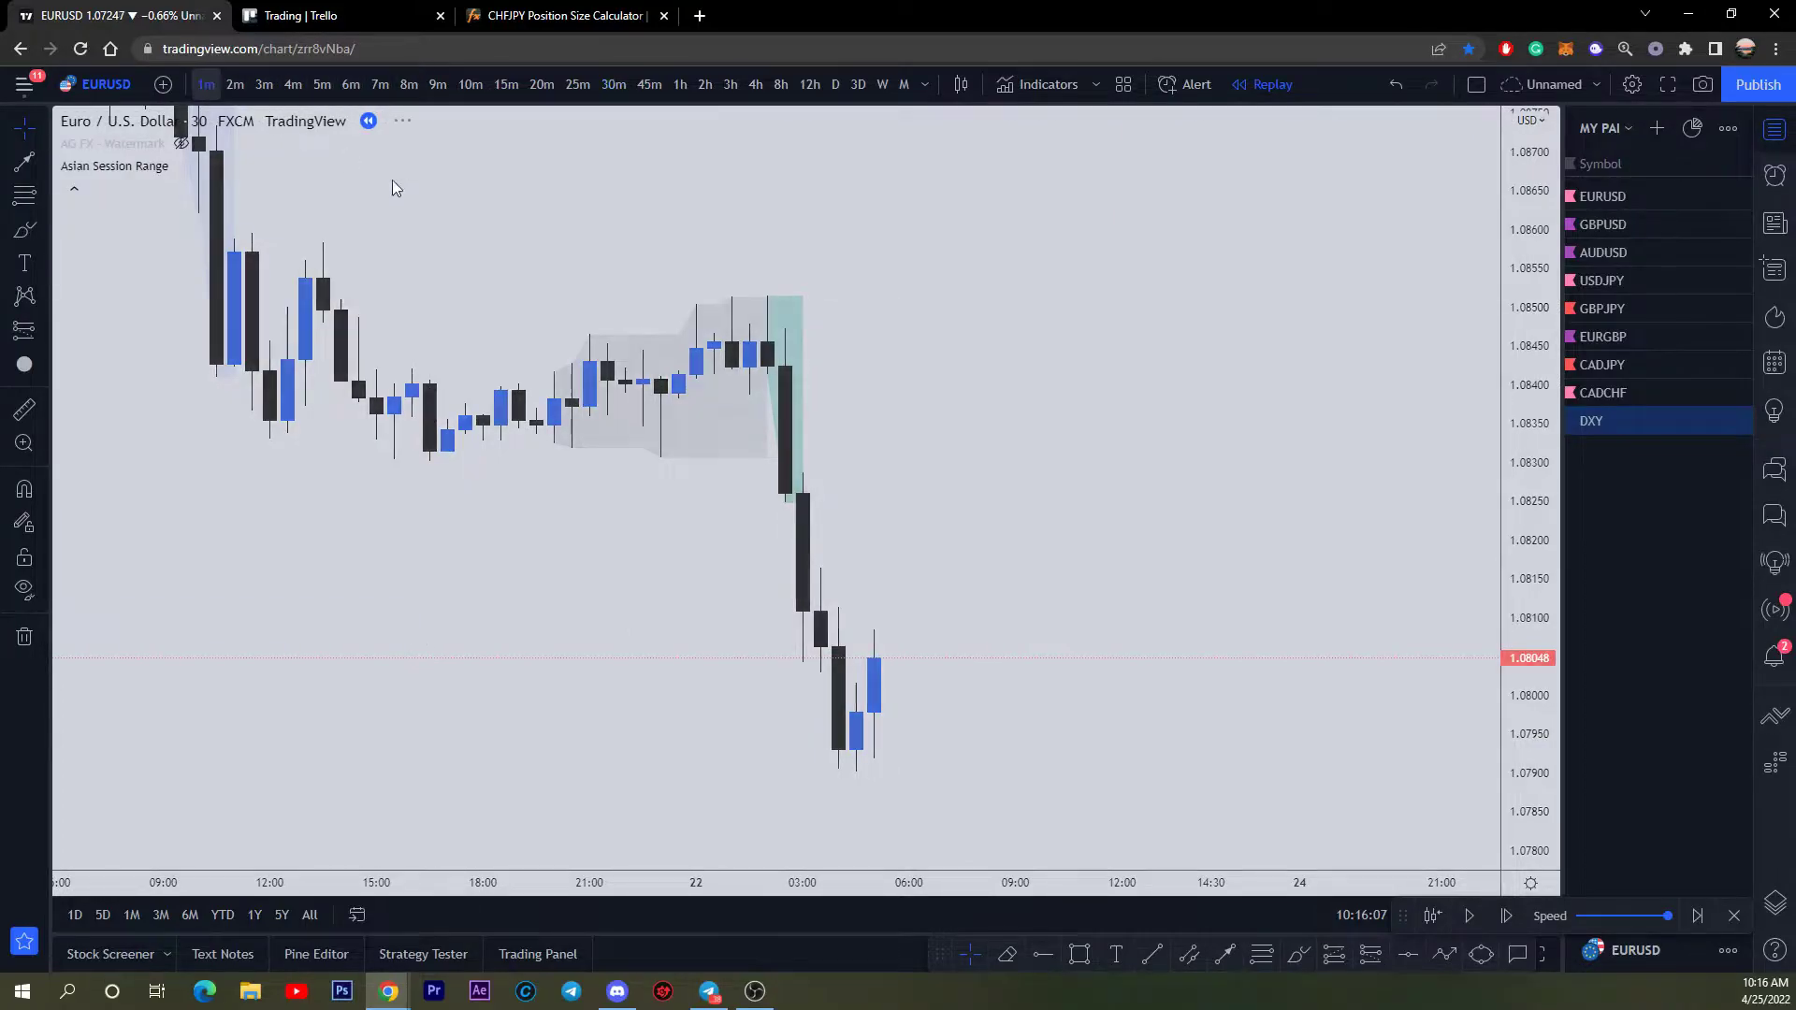
pyautogui.scroll(-5, 1252, 538)
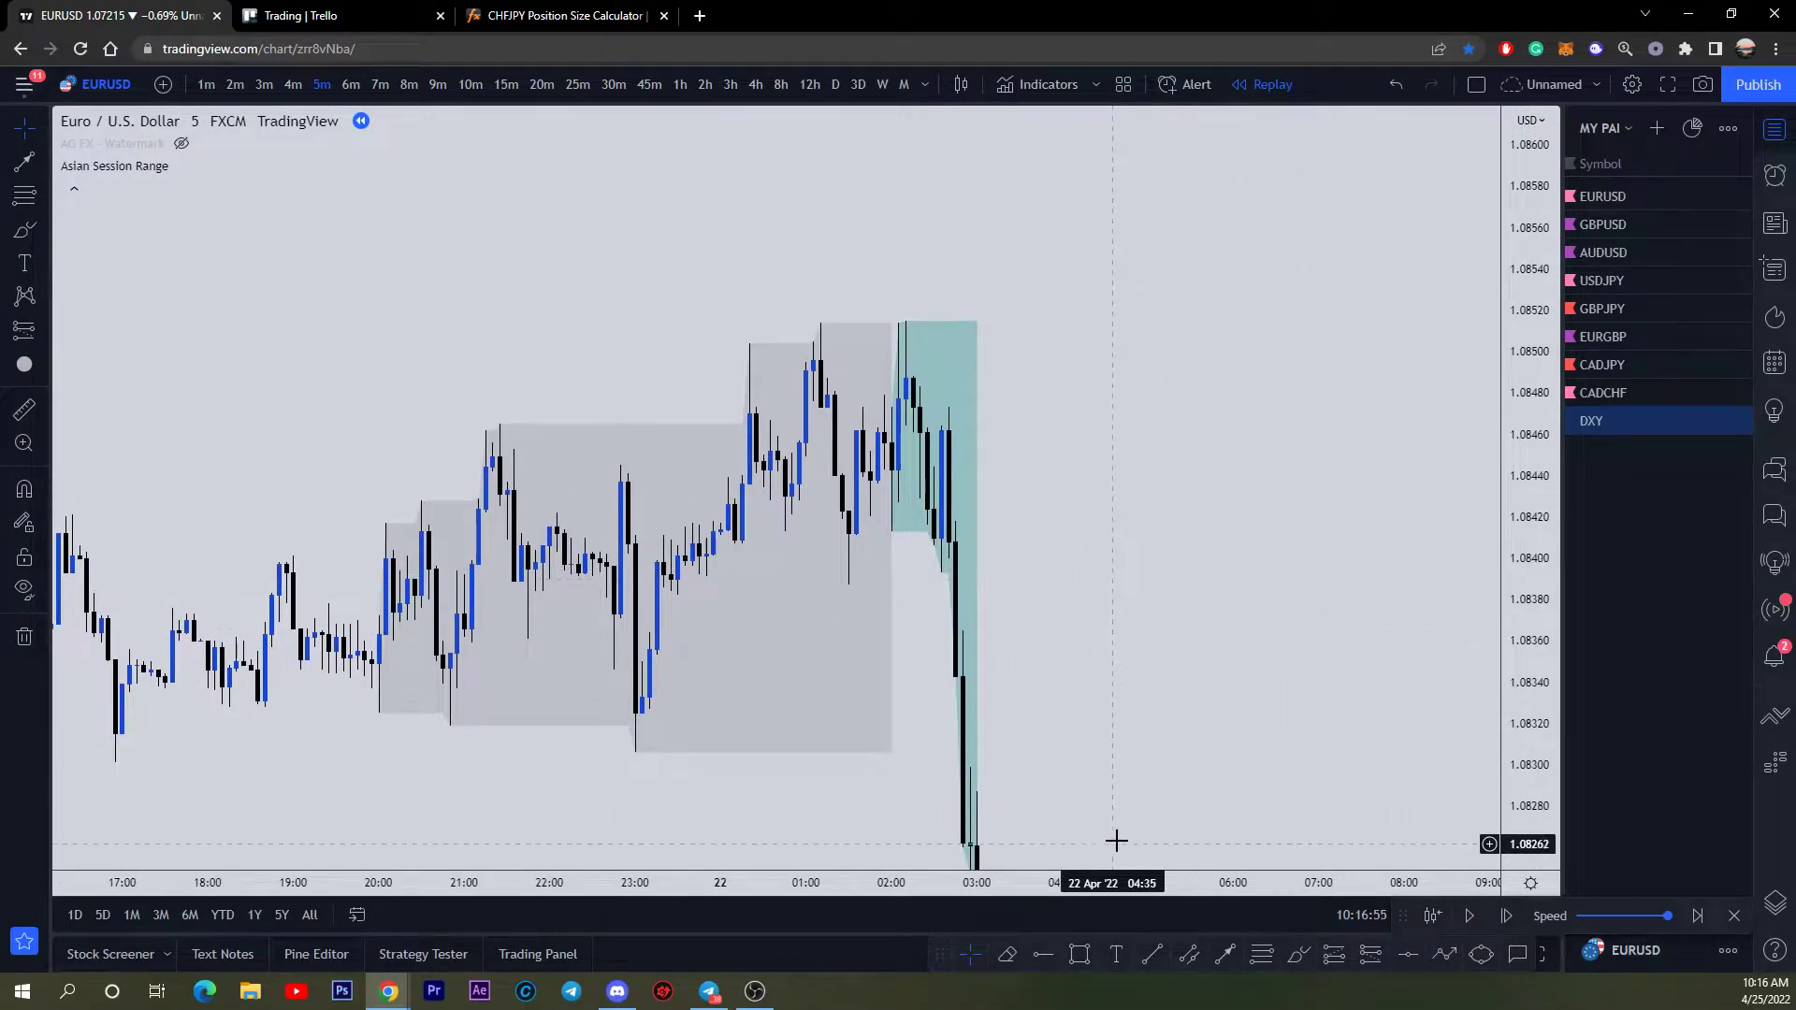
# Step: Sketch trial freehand arcs, crossing strokes and circles near the 21:15 high
pyautogui.click(1301, 953)
pyautogui.moveTo(467, 429); pyautogui.dragTo(528, 418)
pyautogui.moveTo(591, 468); pyautogui.dragTo(652, 455)
pyautogui.moveTo(731, 339); pyautogui.dragTo(745, 333)
pyautogui.moveTo(489, 403); pyautogui.dragTo(620, 475)
pyautogui.moveTo(638, 402); pyautogui.dragTo(502, 462)
pyautogui.moveTo(495, 379); pyautogui.dragTo(599, 472)
pyautogui.moveTo(580, 390); pyautogui.dragTo(483, 387)
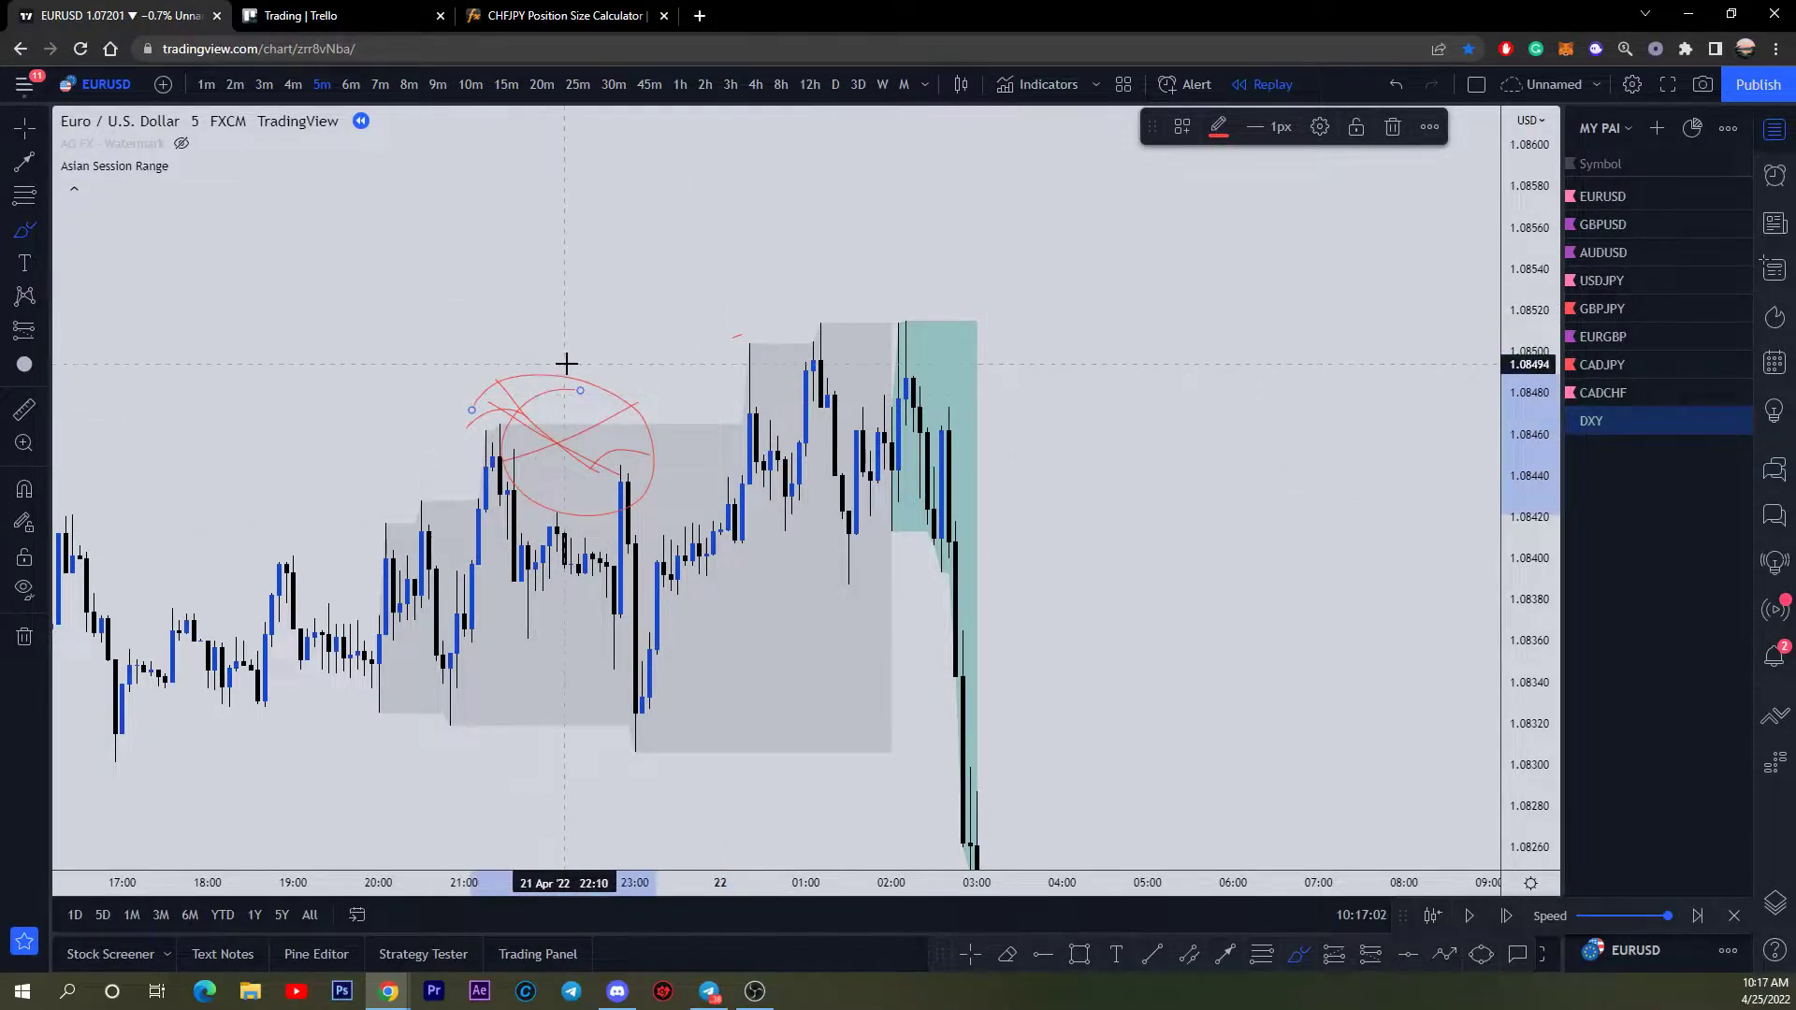
# Step: Erase the crossing pink strokes and delete the small red stroke near the candle tops
pyautogui.click(971, 954)
pyautogui.click(1001, 960)
pyautogui.click(567, 454)
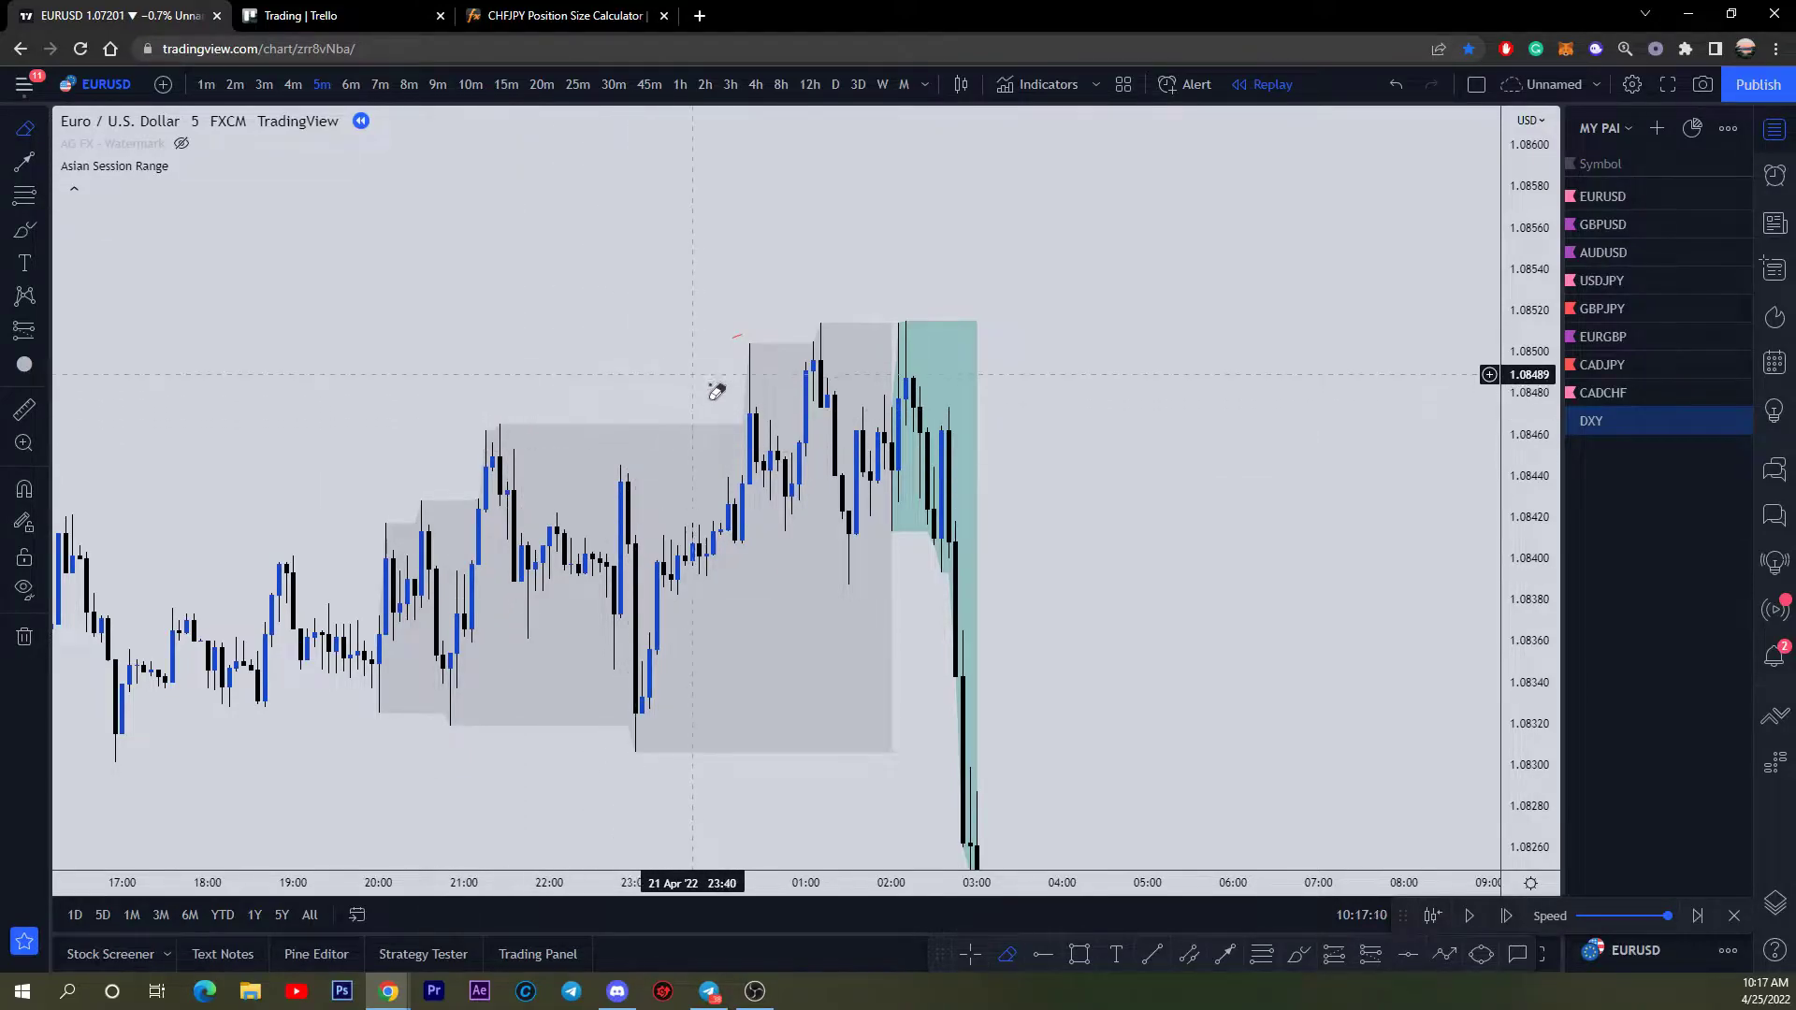
pyautogui.press('Escape')
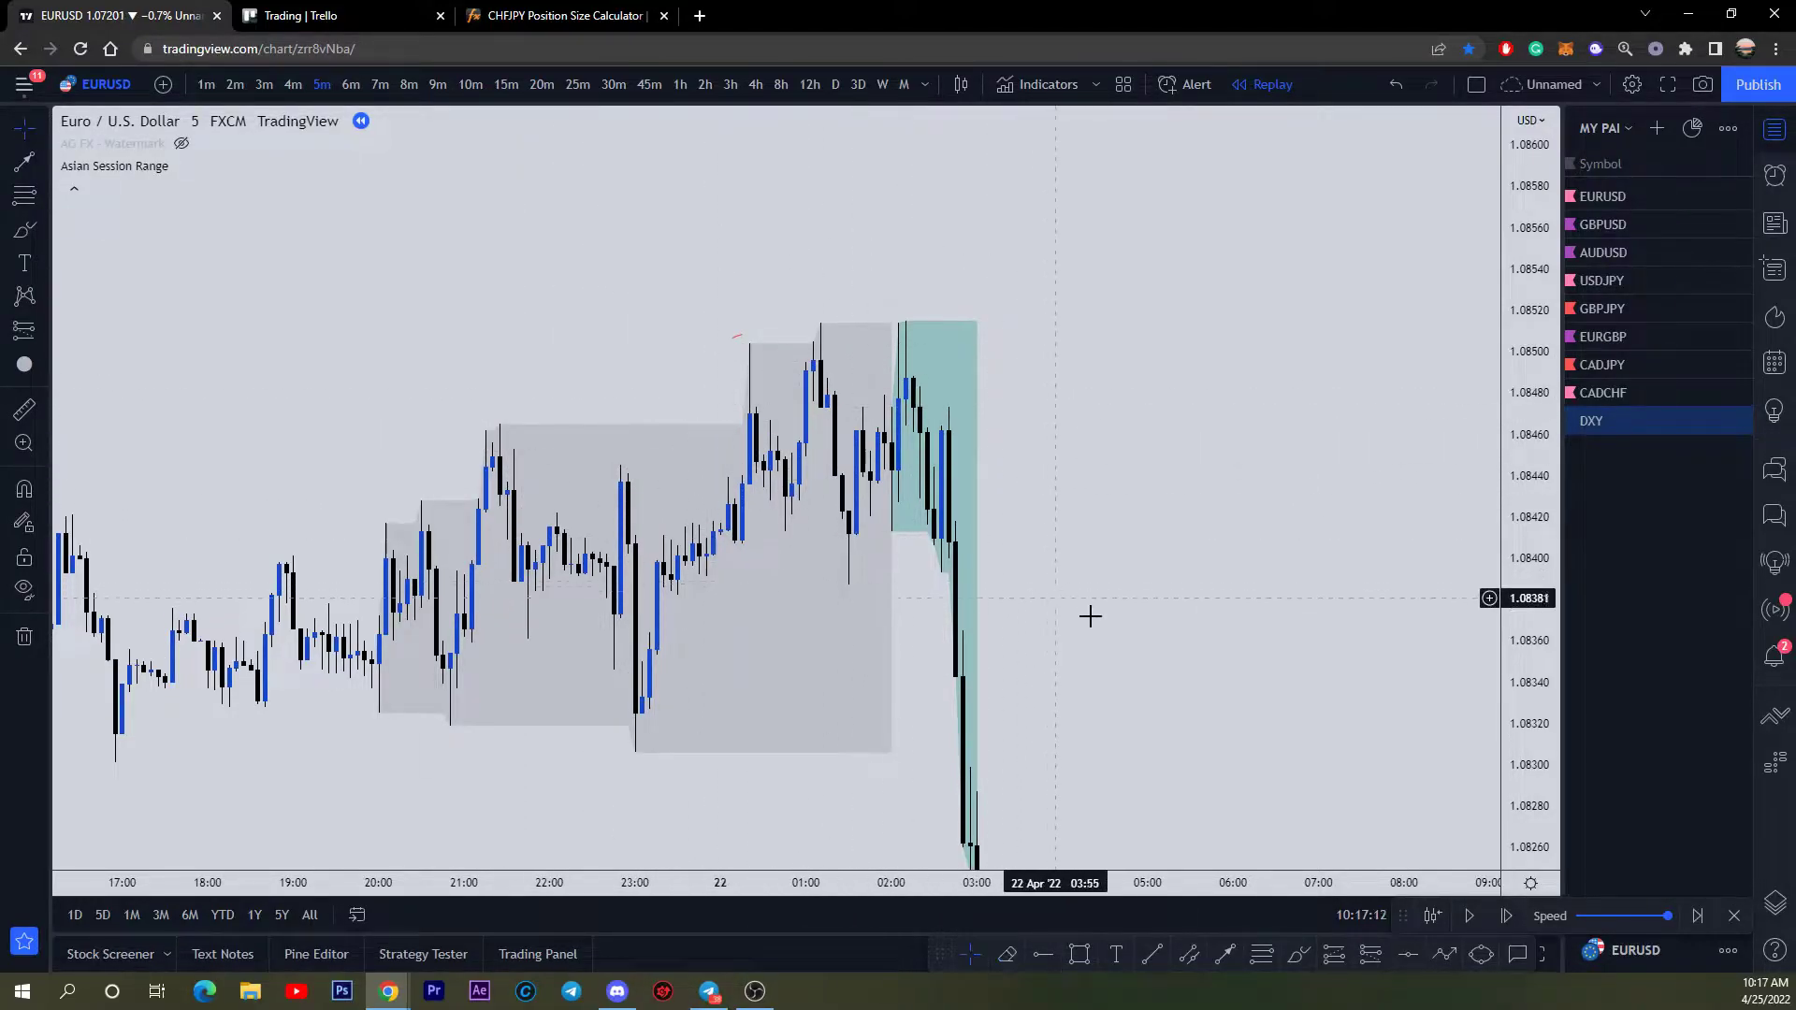
pyautogui.moveTo(955, 402); pyautogui.dragTo(1014, 436)
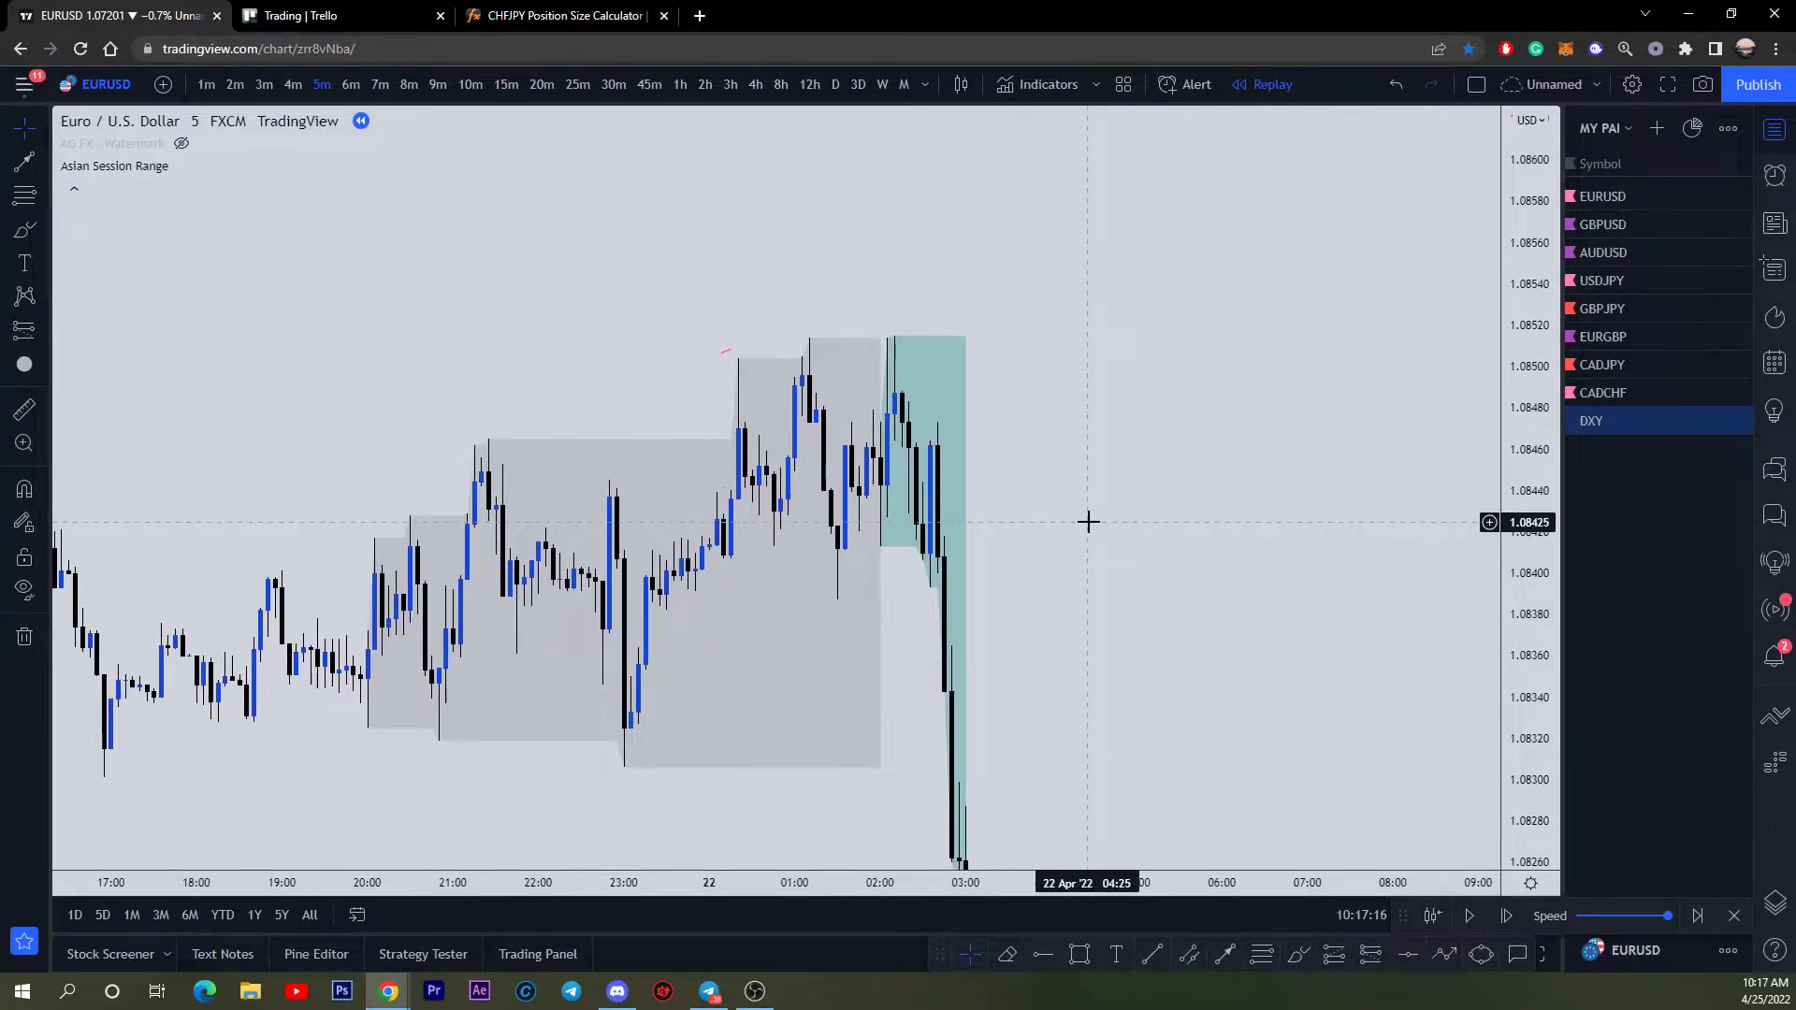
pyautogui.click(731, 353)
pyautogui.click(1393, 127)
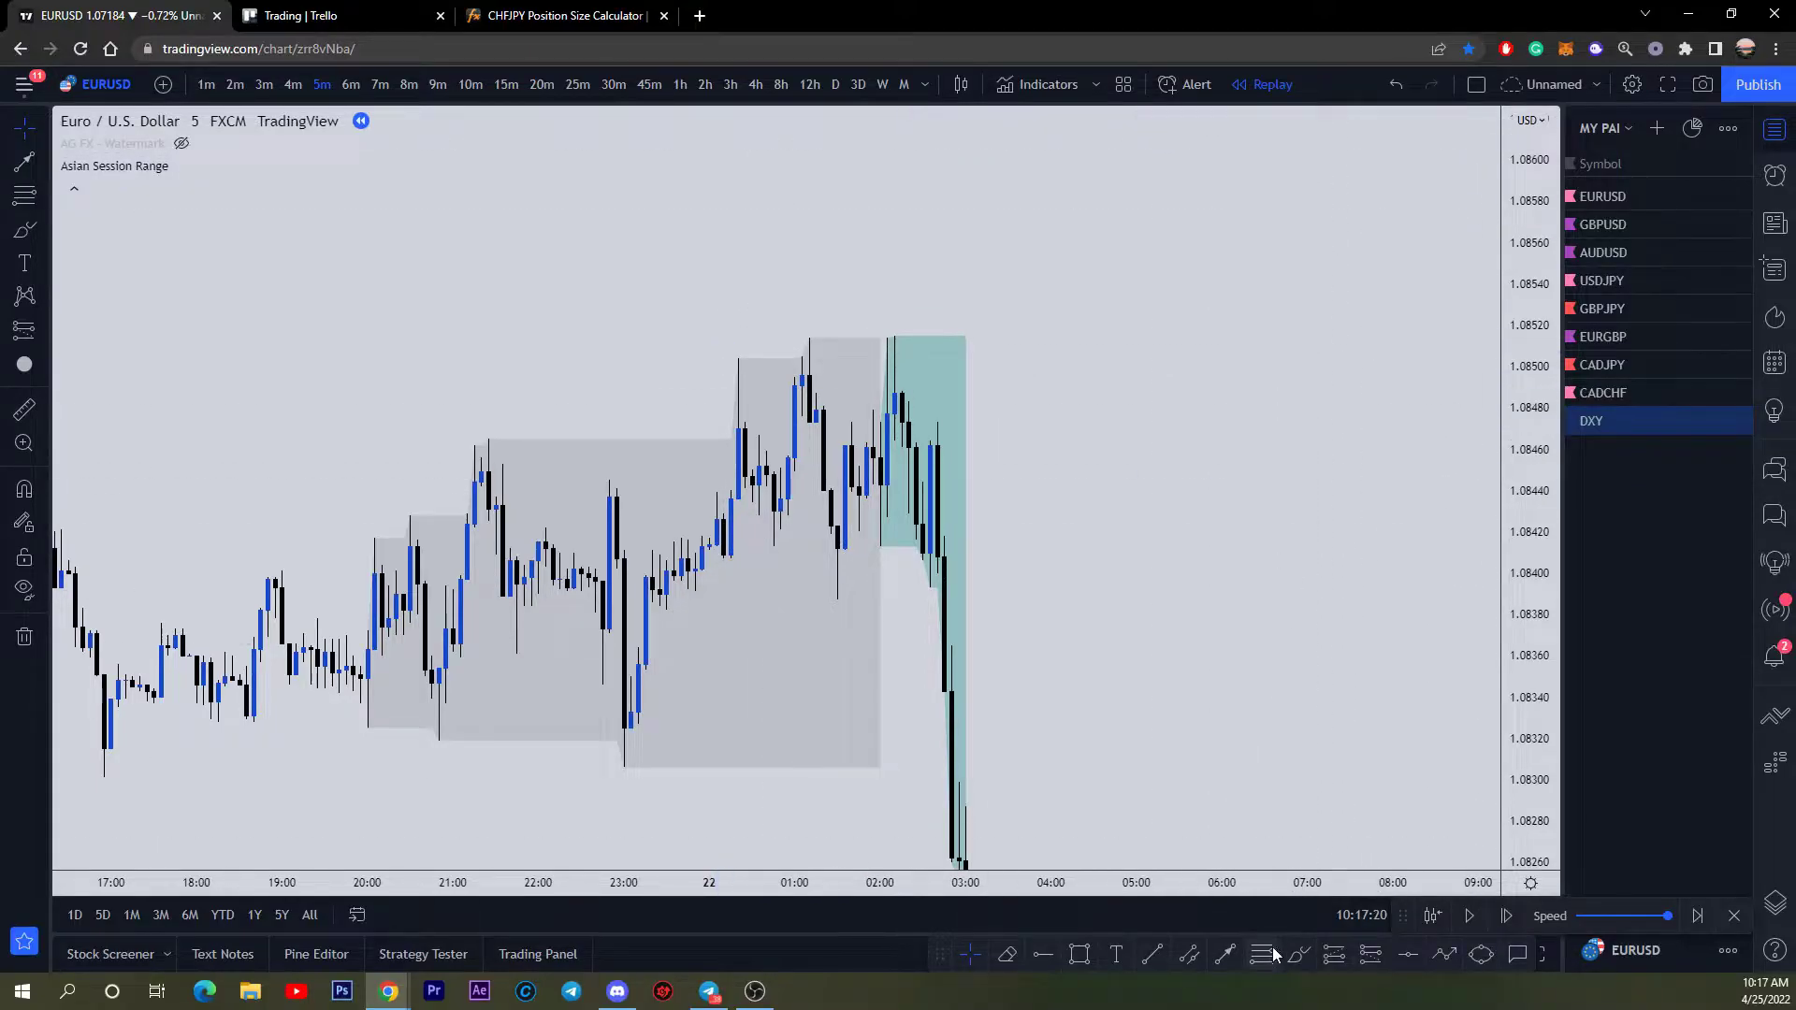
# Step: Circle the range-top candles, undo the circle, and set the chart to 2-minute candles
pyautogui.click(1299, 954)
pyautogui.moveTo(683, 566)
pyautogui.mouseDown()
pyautogui.moveTo(754, 602)
pyautogui.moveTo(983, 453)
pyautogui.moveTo(754, 290)
pyautogui.moveTo(962, 621)
pyautogui.moveTo(690, 389)
pyautogui.moveTo(661, 417)
pyautogui.moveTo(1002, 437)
pyautogui.mouseUp()
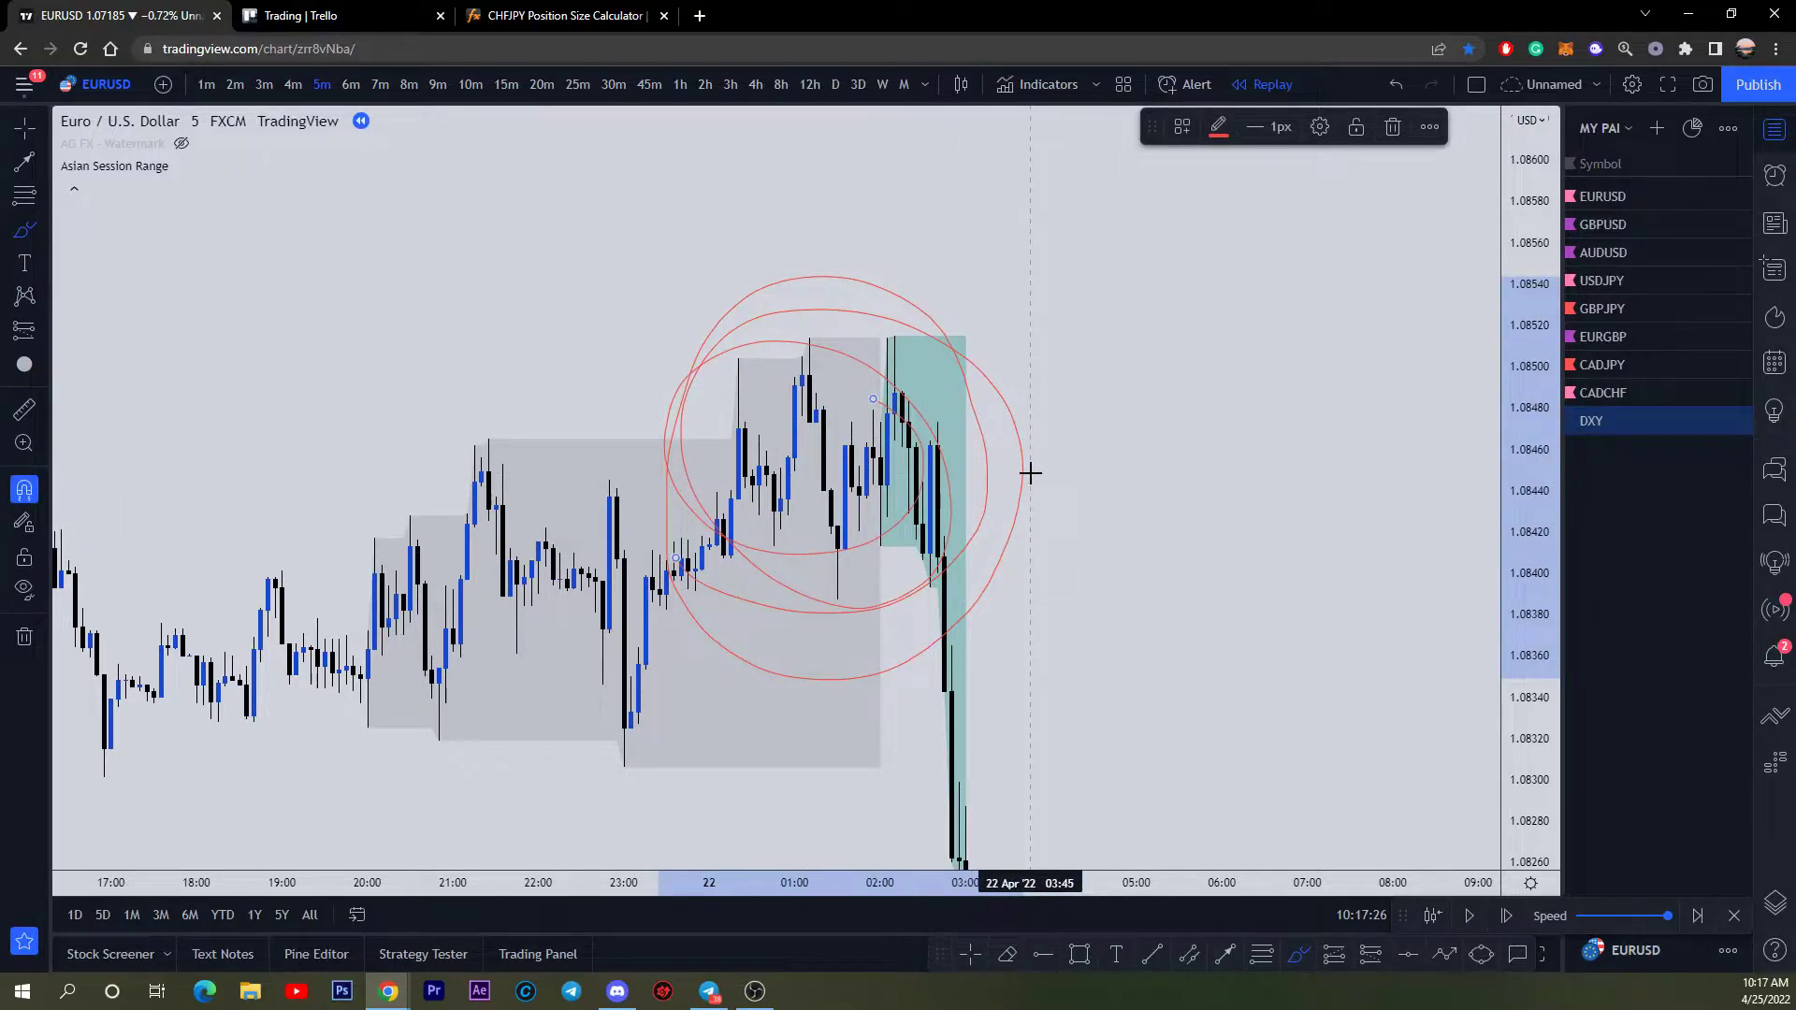
pyautogui.hotkey('ctrl', 'z')
pyautogui.press('2')
pyautogui.press('Return')
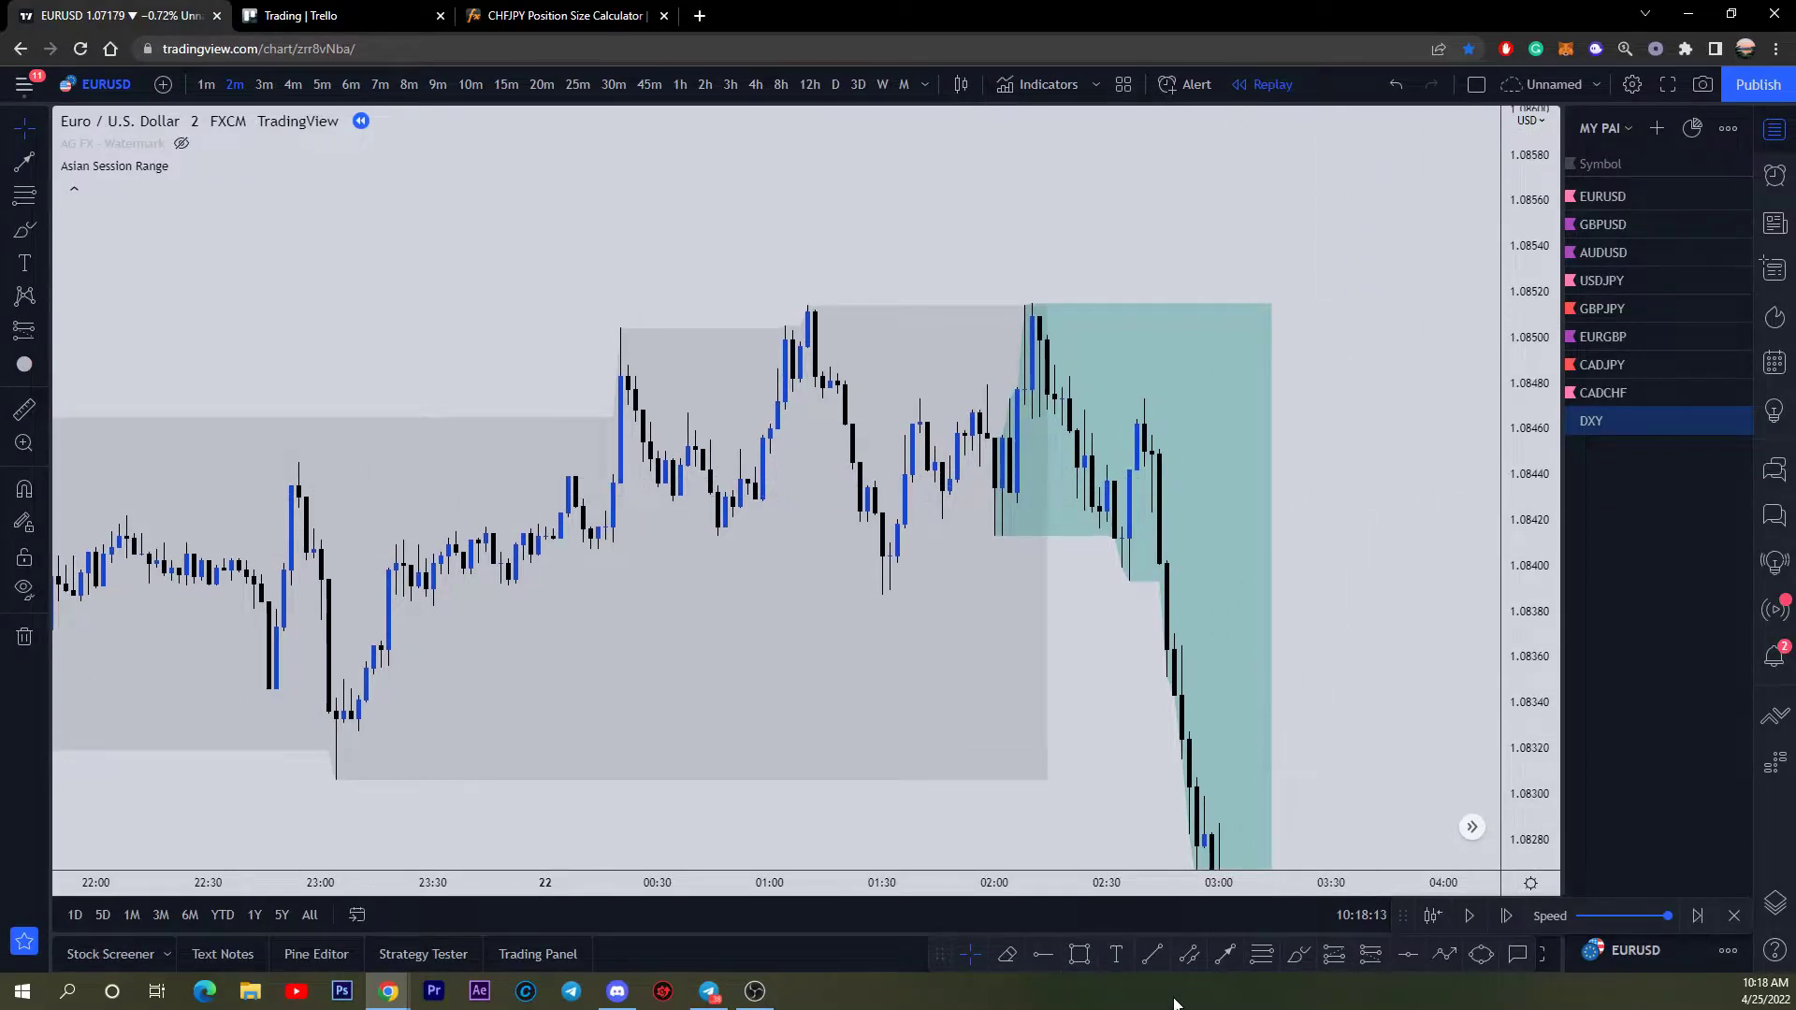
# Step: Handwrite BC in red above the first peak and Ar below the pullback low
pyautogui.click(1292, 953)
pyautogui.moveTo(687, 317); pyautogui.dragTo(578, 335)
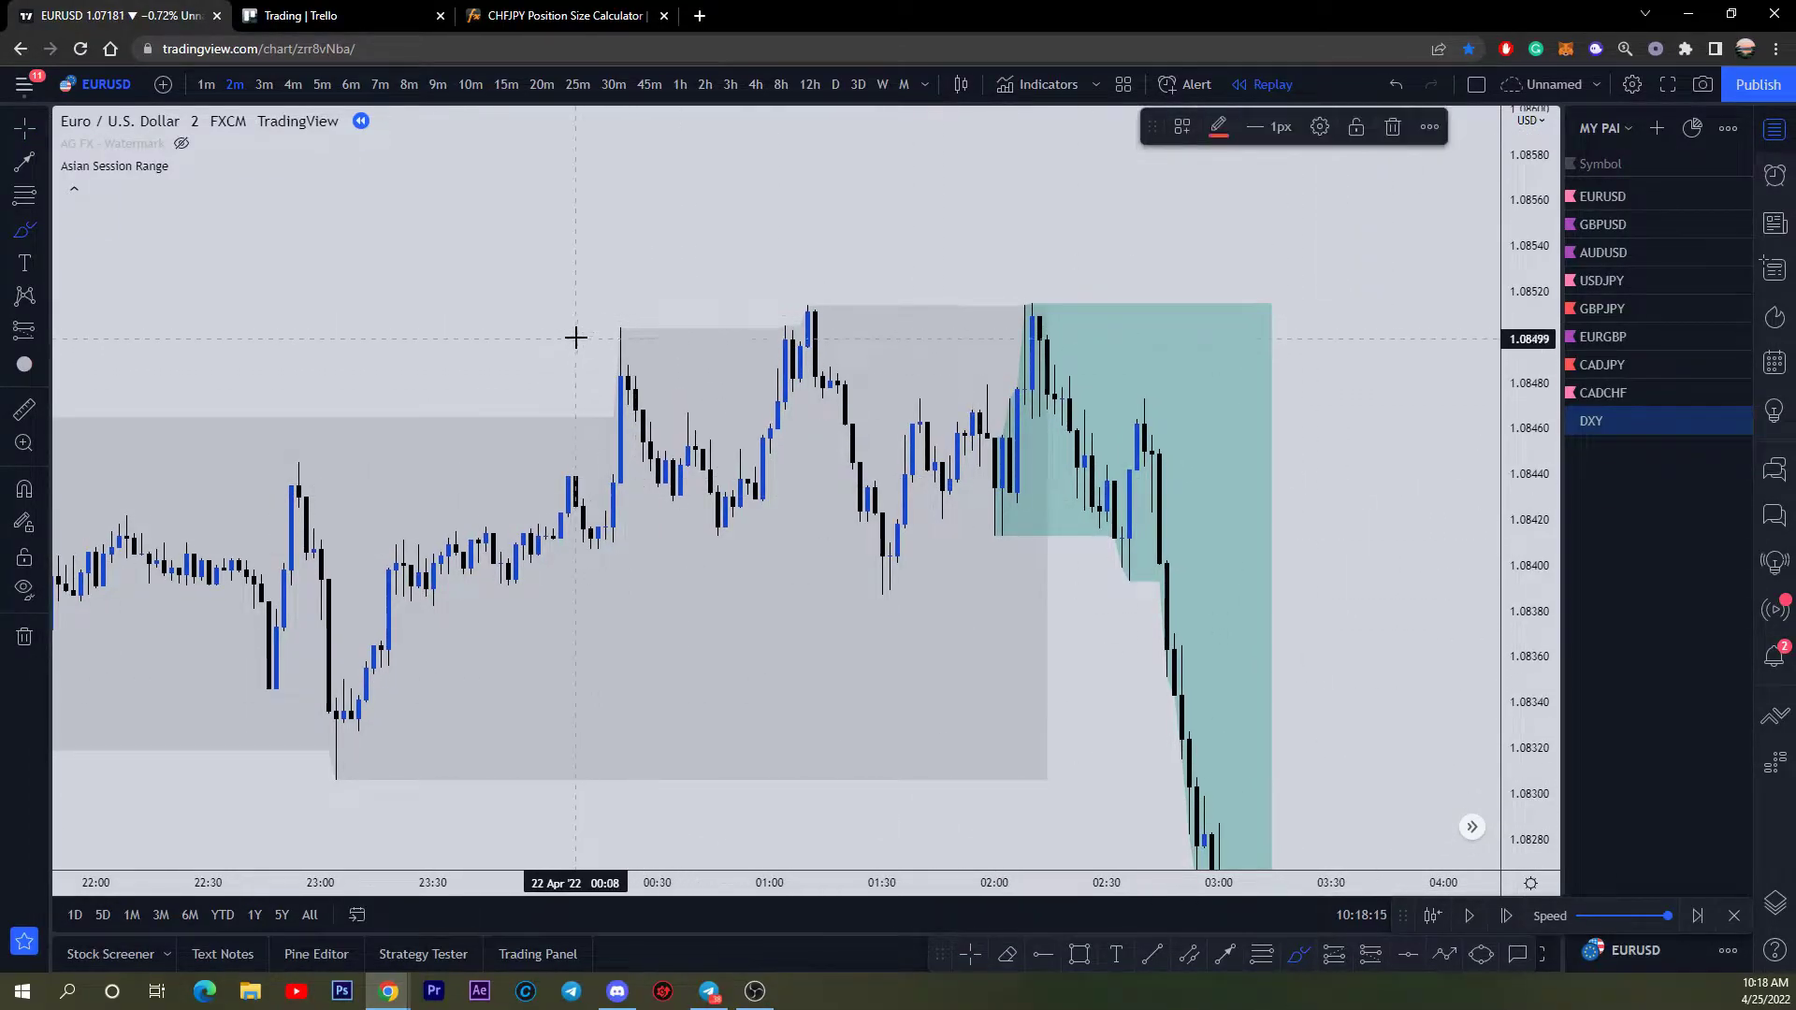
pyautogui.moveTo(561, 228)
pyautogui.mouseDown()
pyautogui.moveTo(557, 278)
pyautogui.moveTo(628, 274)
pyautogui.mouseUp()
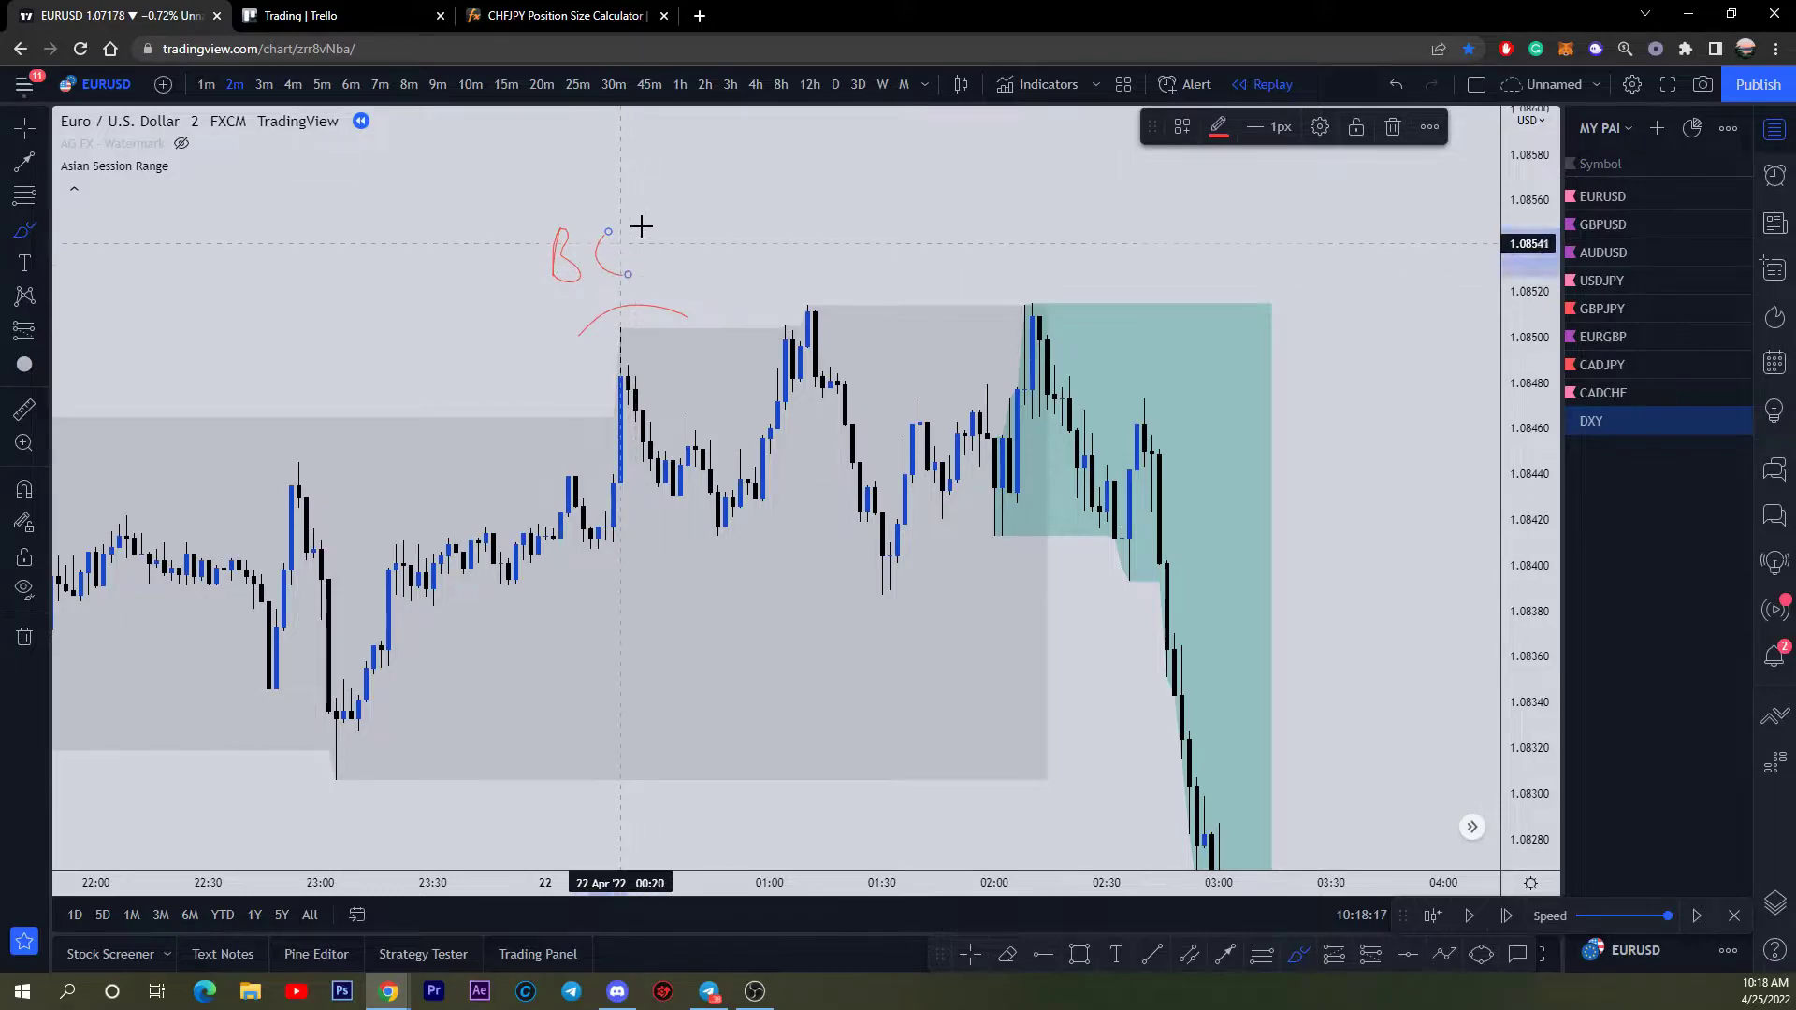
pyautogui.moveTo(657, 593)
pyautogui.mouseDown()
pyautogui.moveTo(698, 590)
pyautogui.moveTo(705, 559)
pyautogui.moveTo(762, 552)
pyautogui.mouseUp()
# Step: Handwrite UT above the second peak and MSOW below the Ar label
pyautogui.moveTo(741, 245)
pyautogui.mouseDown()
pyautogui.moveTo(774, 298)
pyautogui.moveTo(793, 245)
pyautogui.mouseUp()
pyautogui.moveTo(810, 199)
pyautogui.mouseDown()
pyautogui.moveTo(814, 280)
pyautogui.moveTo(874, 246)
pyautogui.mouseUp()
pyautogui.moveTo(760, 314); pyautogui.dragTo(842, 341)
pyautogui.moveTo(708, 543); pyautogui.dragTo(904, 560)
pyautogui.moveTo(816, 664)
pyautogui.mouseDown()
pyautogui.moveTo(878, 682)
pyautogui.moveTo(1010, 618)
pyautogui.mouseUp()
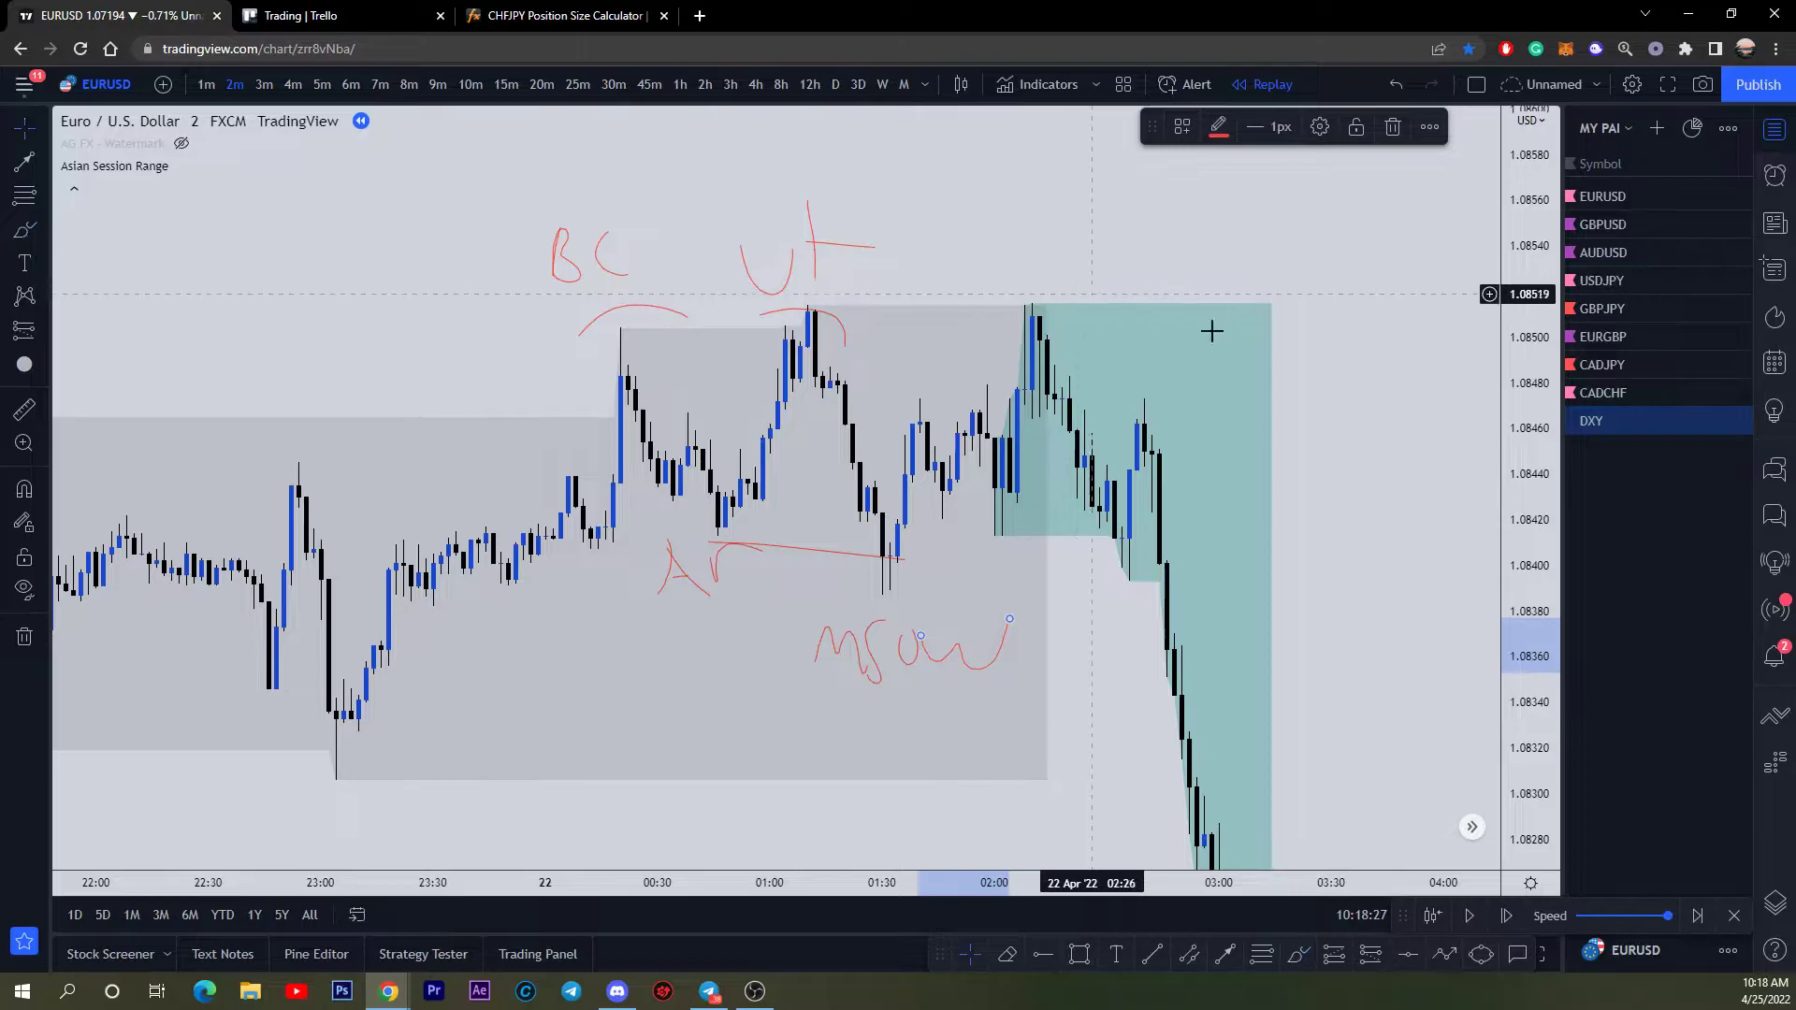
# Step: Stretch the price scale and shift the chart down to bring the labels into view
pyautogui.moveTo(1525, 557); pyautogui.dragTo(1524, 327)
pyautogui.moveTo(1357, 342); pyautogui.dragTo(1343, 561)
pyautogui.scroll(4, 1347, 566)
pyautogui.moveTo(1525, 585); pyautogui.dragTo(1525, 244)
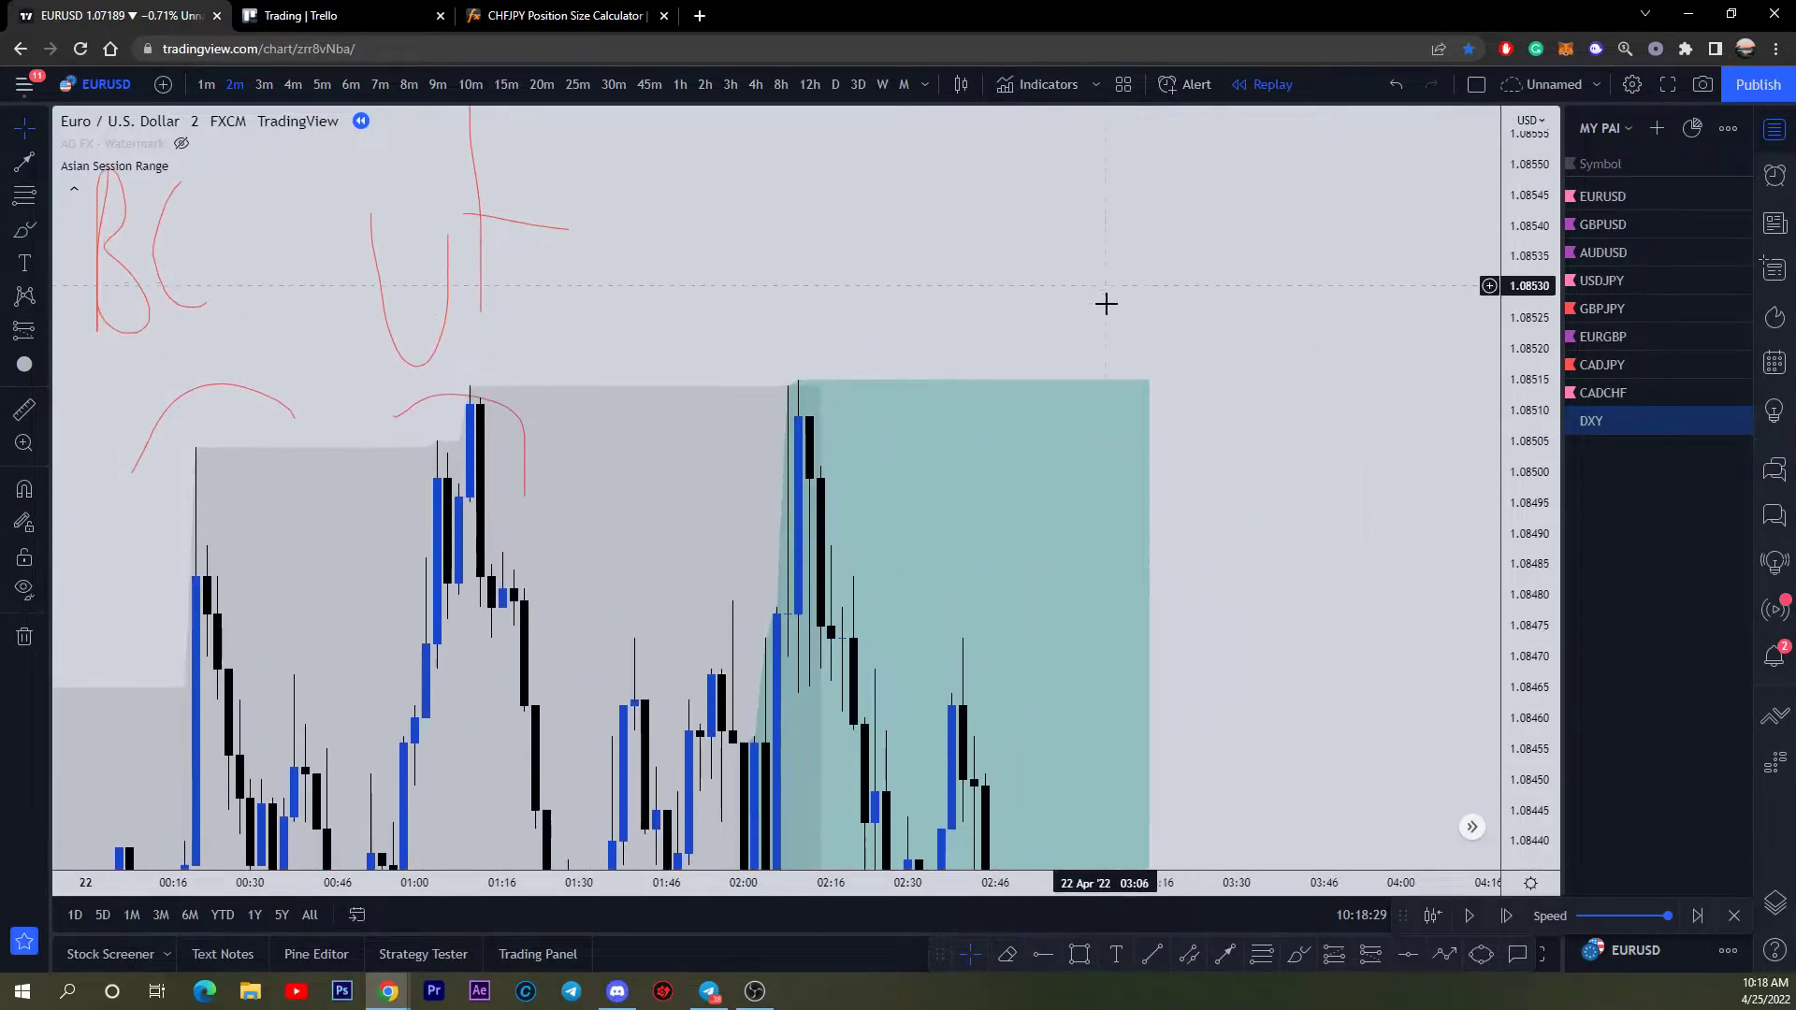
pyautogui.moveTo(1108, 304); pyautogui.dragTo(1291, 518)
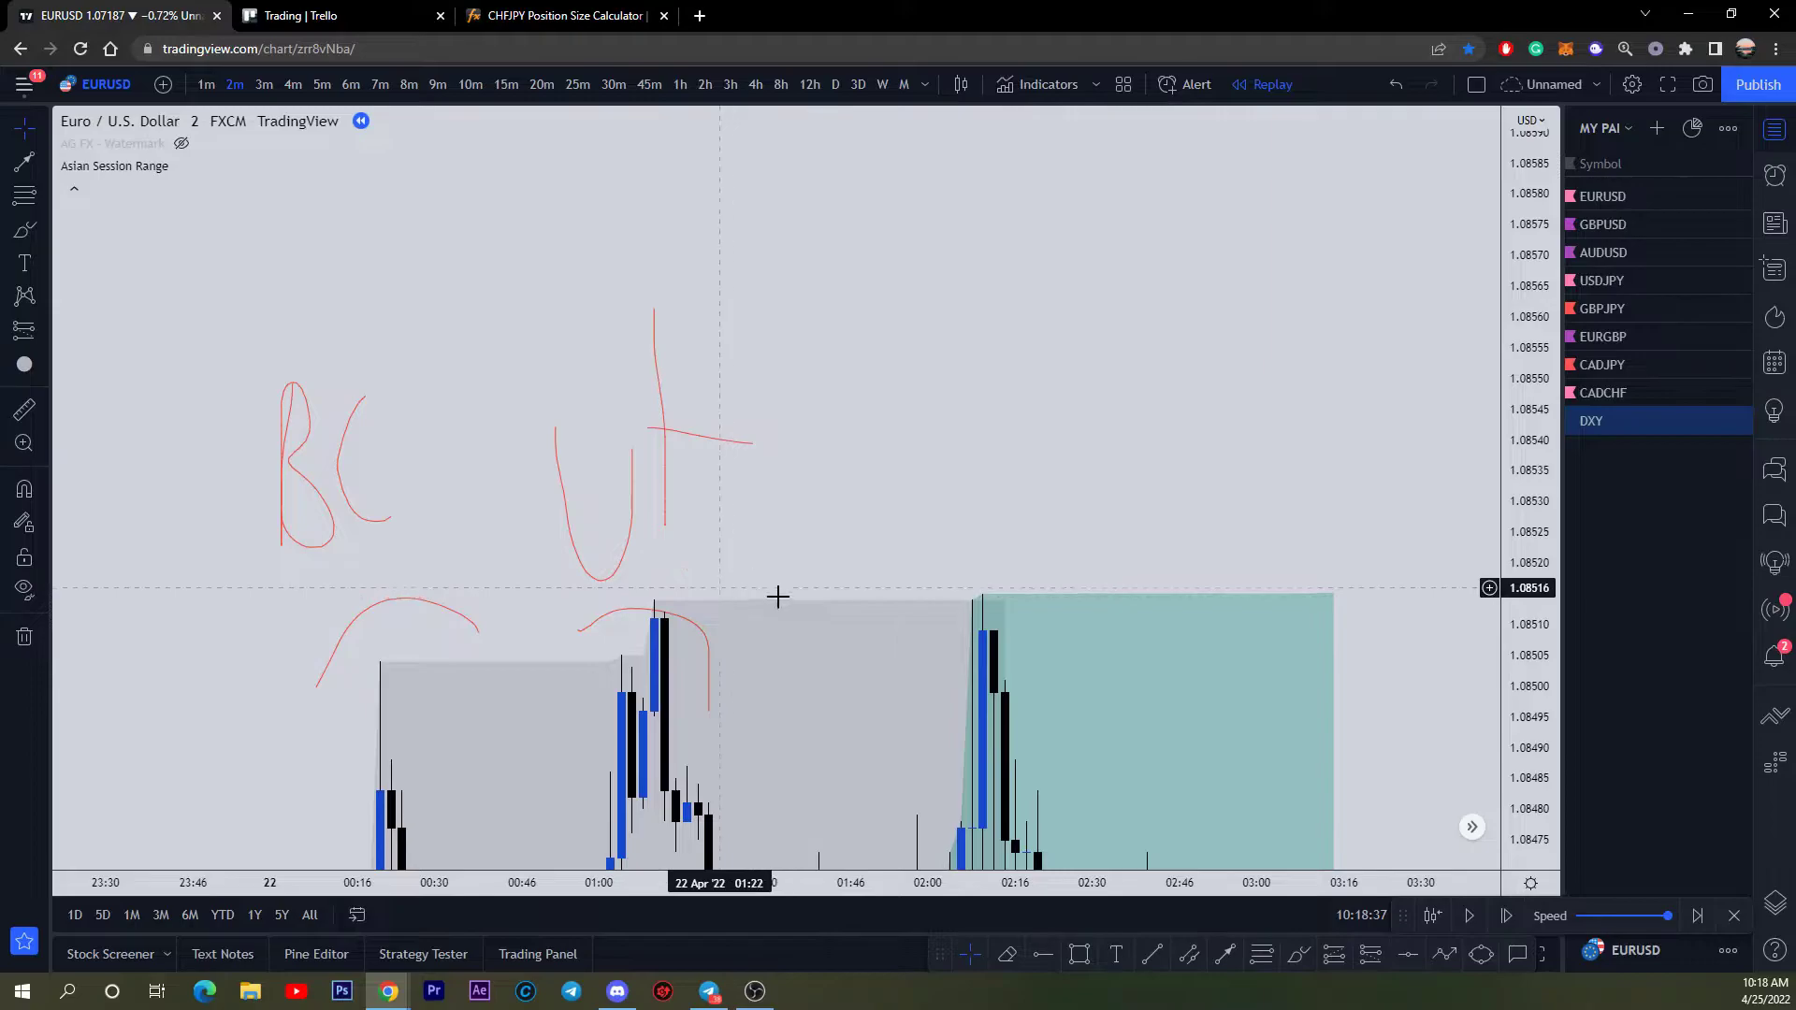
pyautogui.scroll(-2, 1311, 569)
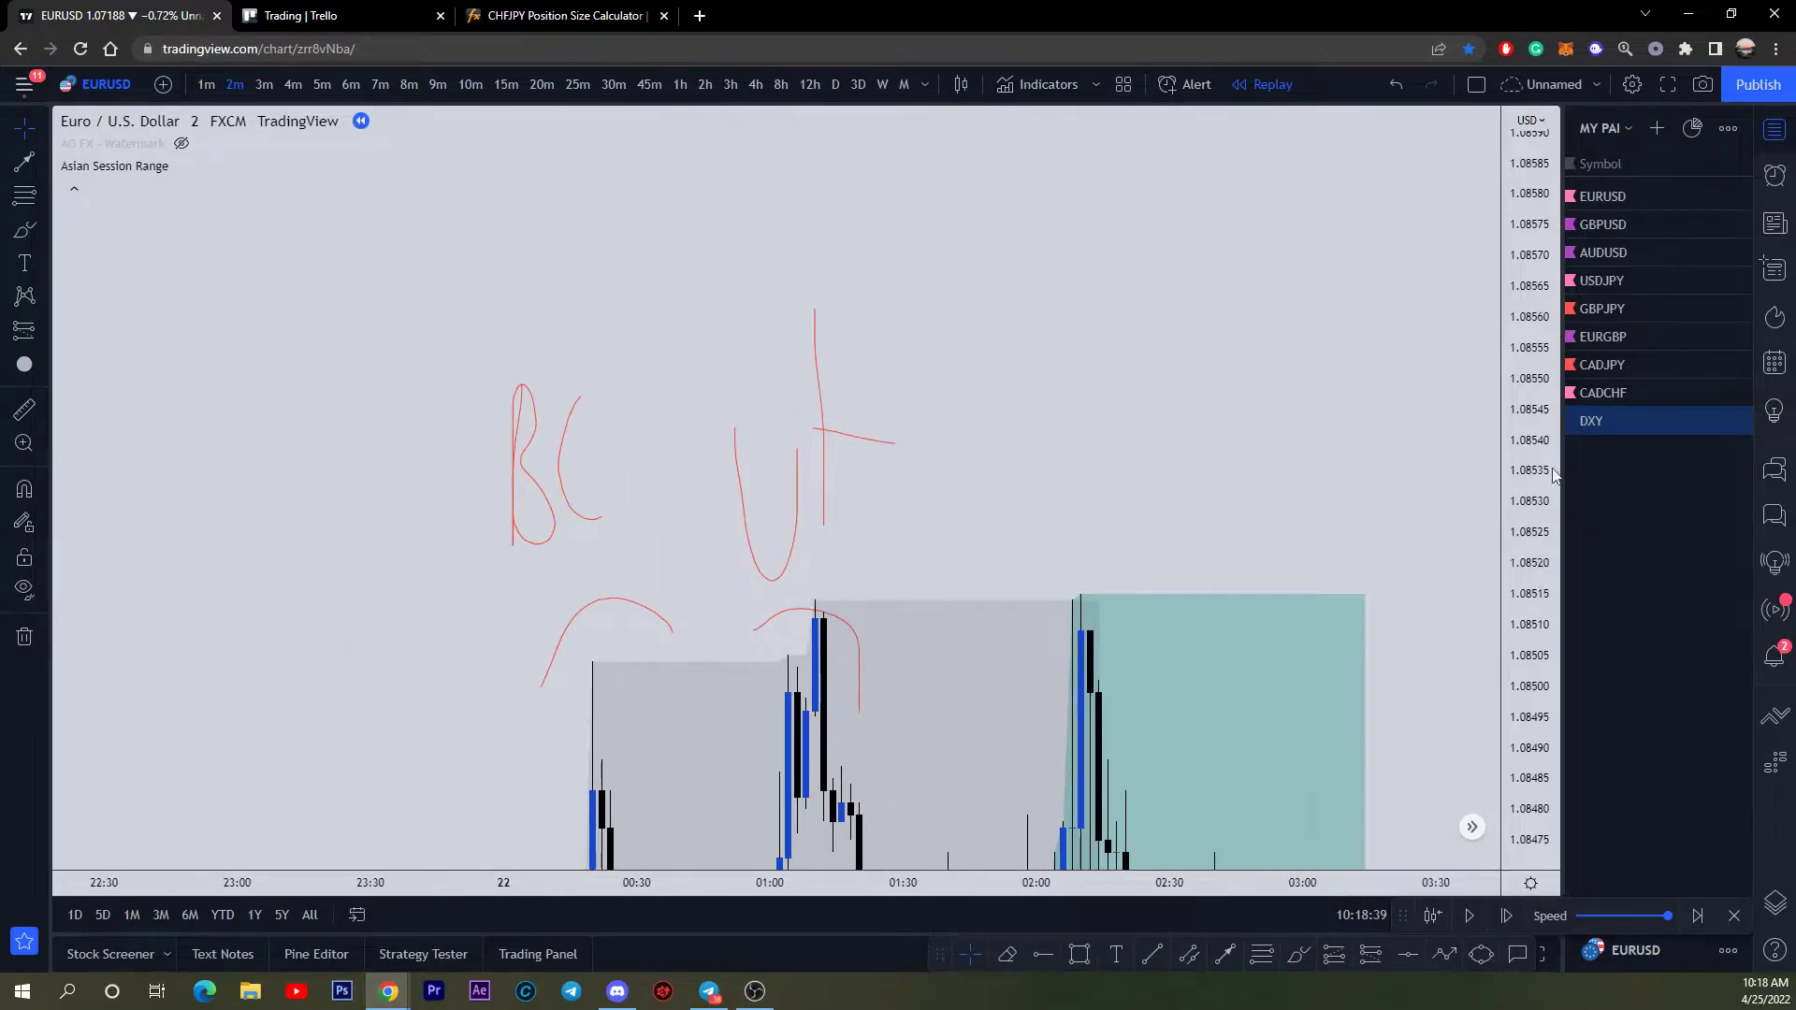
# Step: Compress and re-stretch the price scale and nudge the chart to frame the labels
pyautogui.moveTo(1537, 475); pyautogui.dragTo(1525, 728)
pyautogui.moveTo(1145, 423); pyautogui.dragTo(1106, 409)
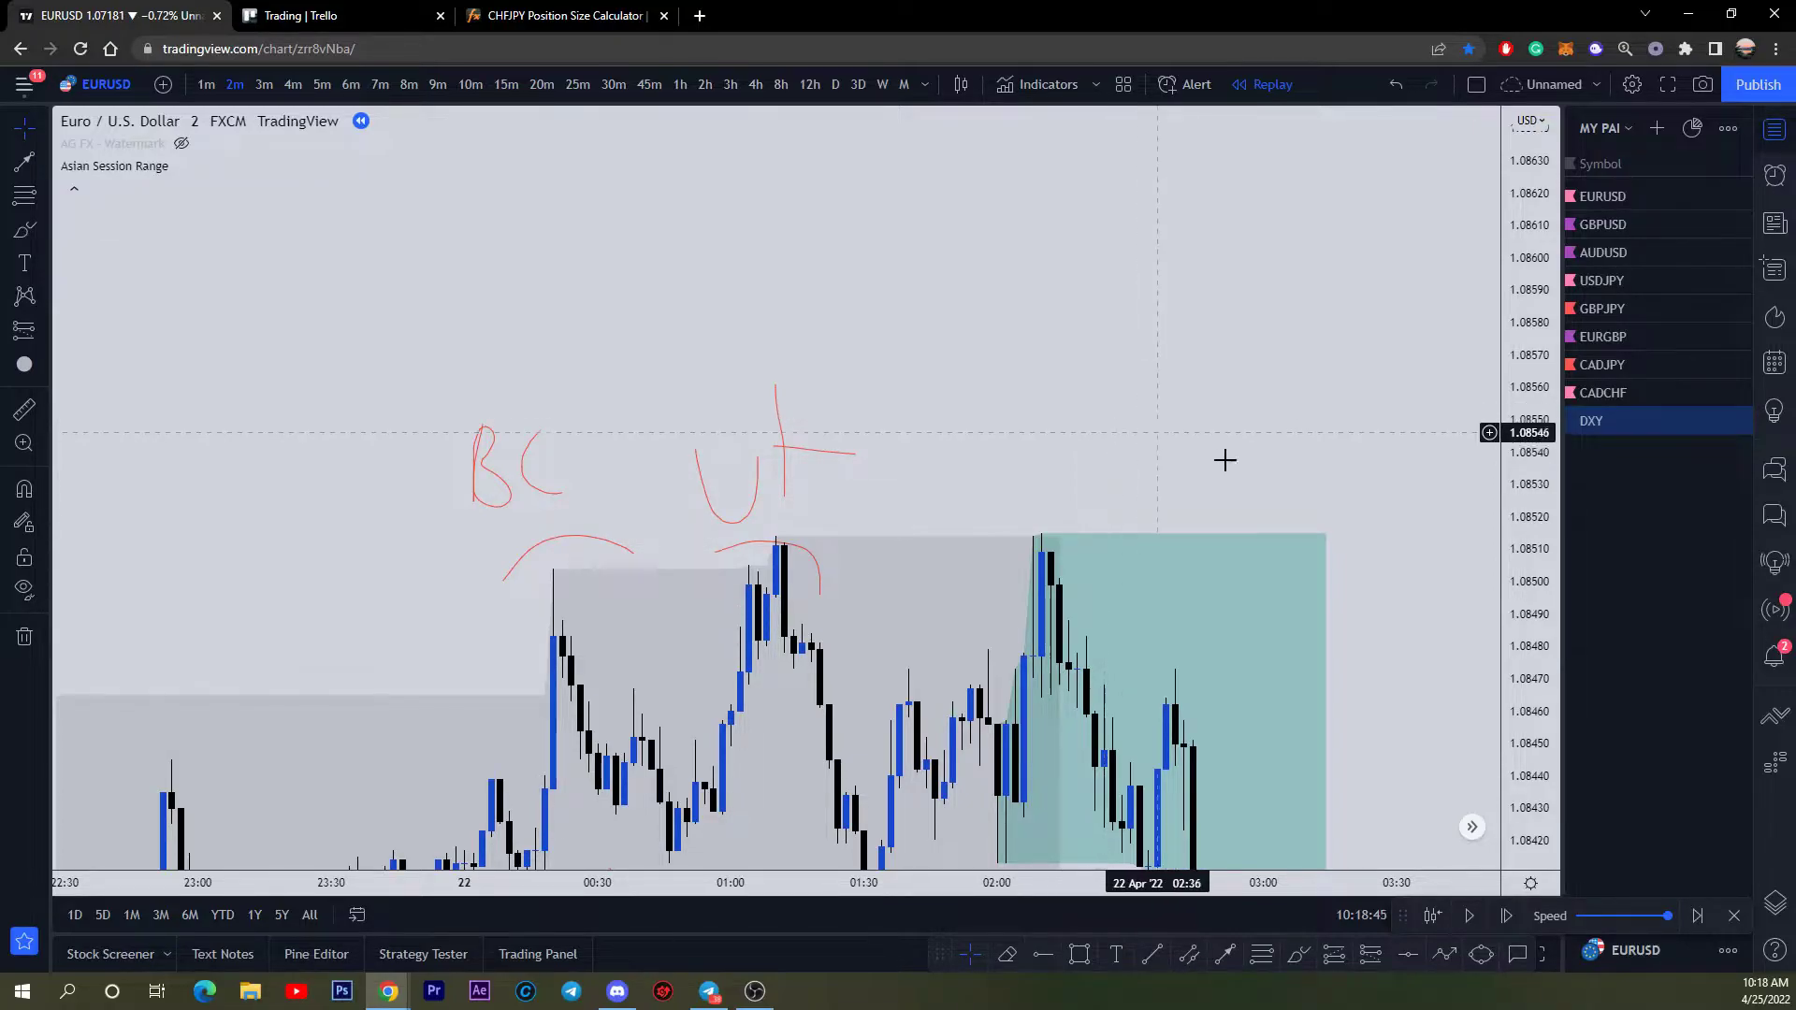
pyautogui.moveTo(1548, 546); pyautogui.dragTo(1541, 690)
pyautogui.moveTo(1372, 650); pyautogui.dragTo(1324, 584)
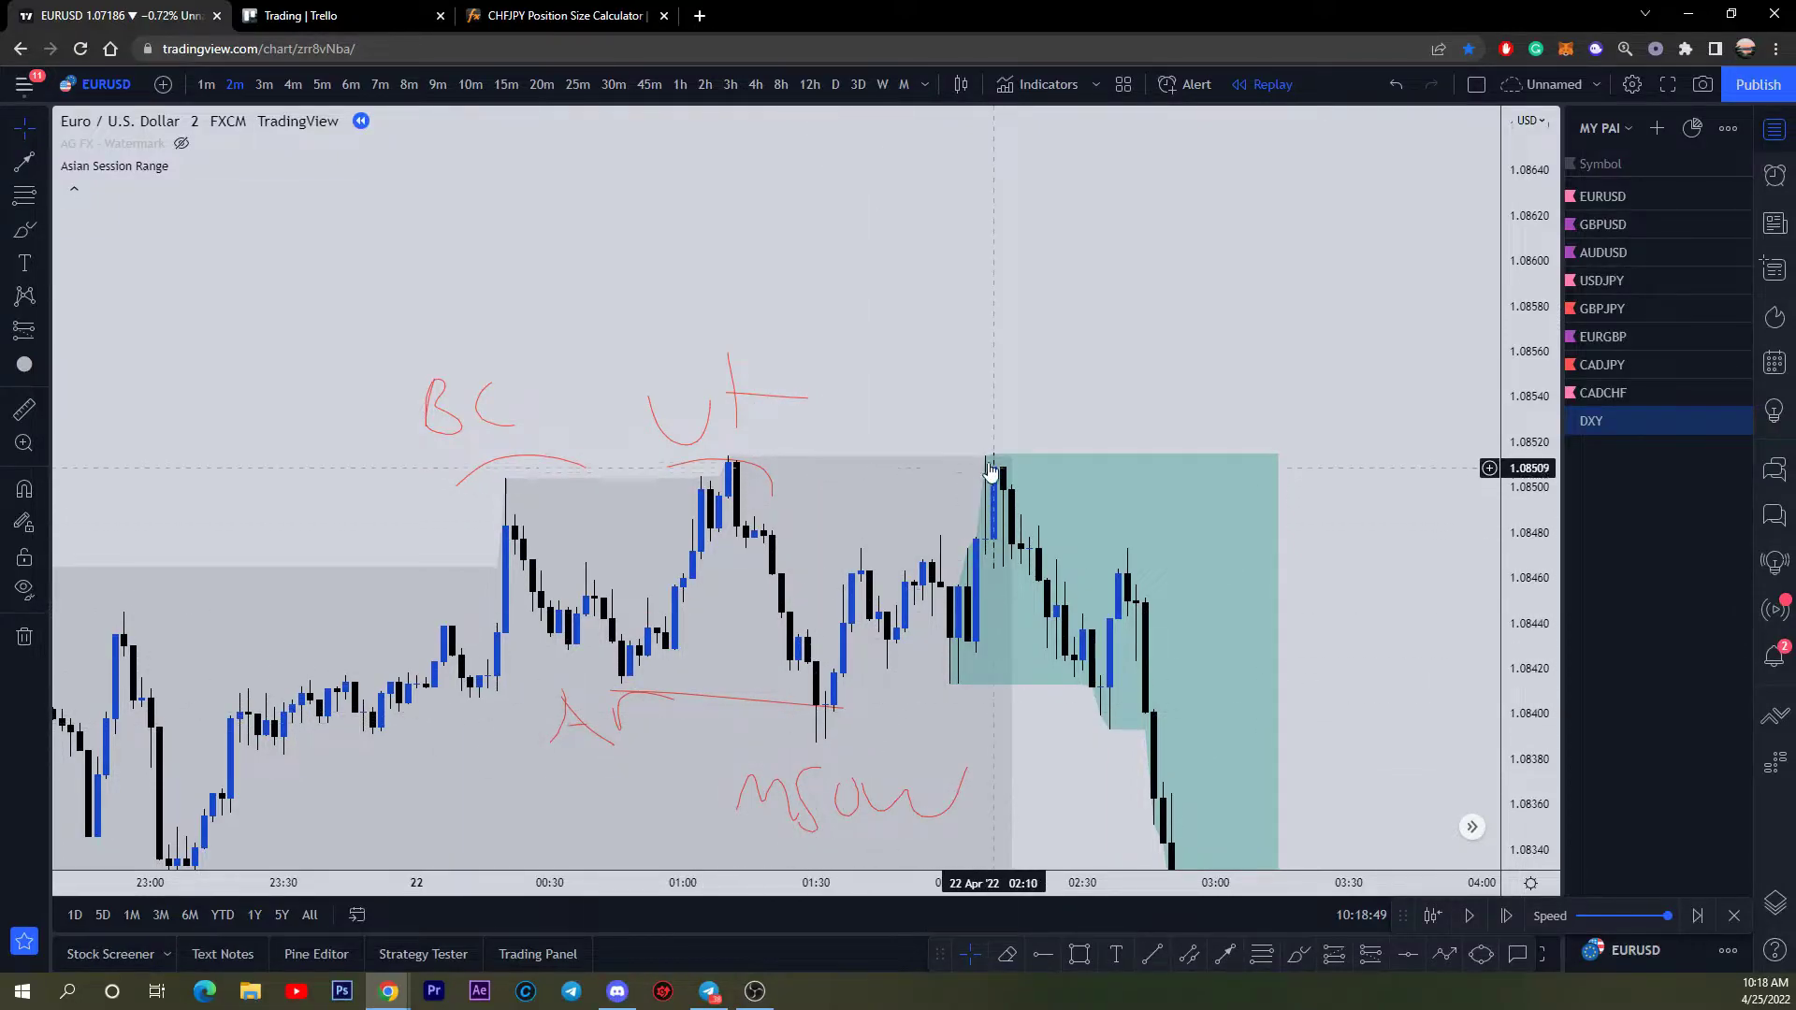
pyautogui.moveTo(1507, 606); pyautogui.dragTo(1167, 389)
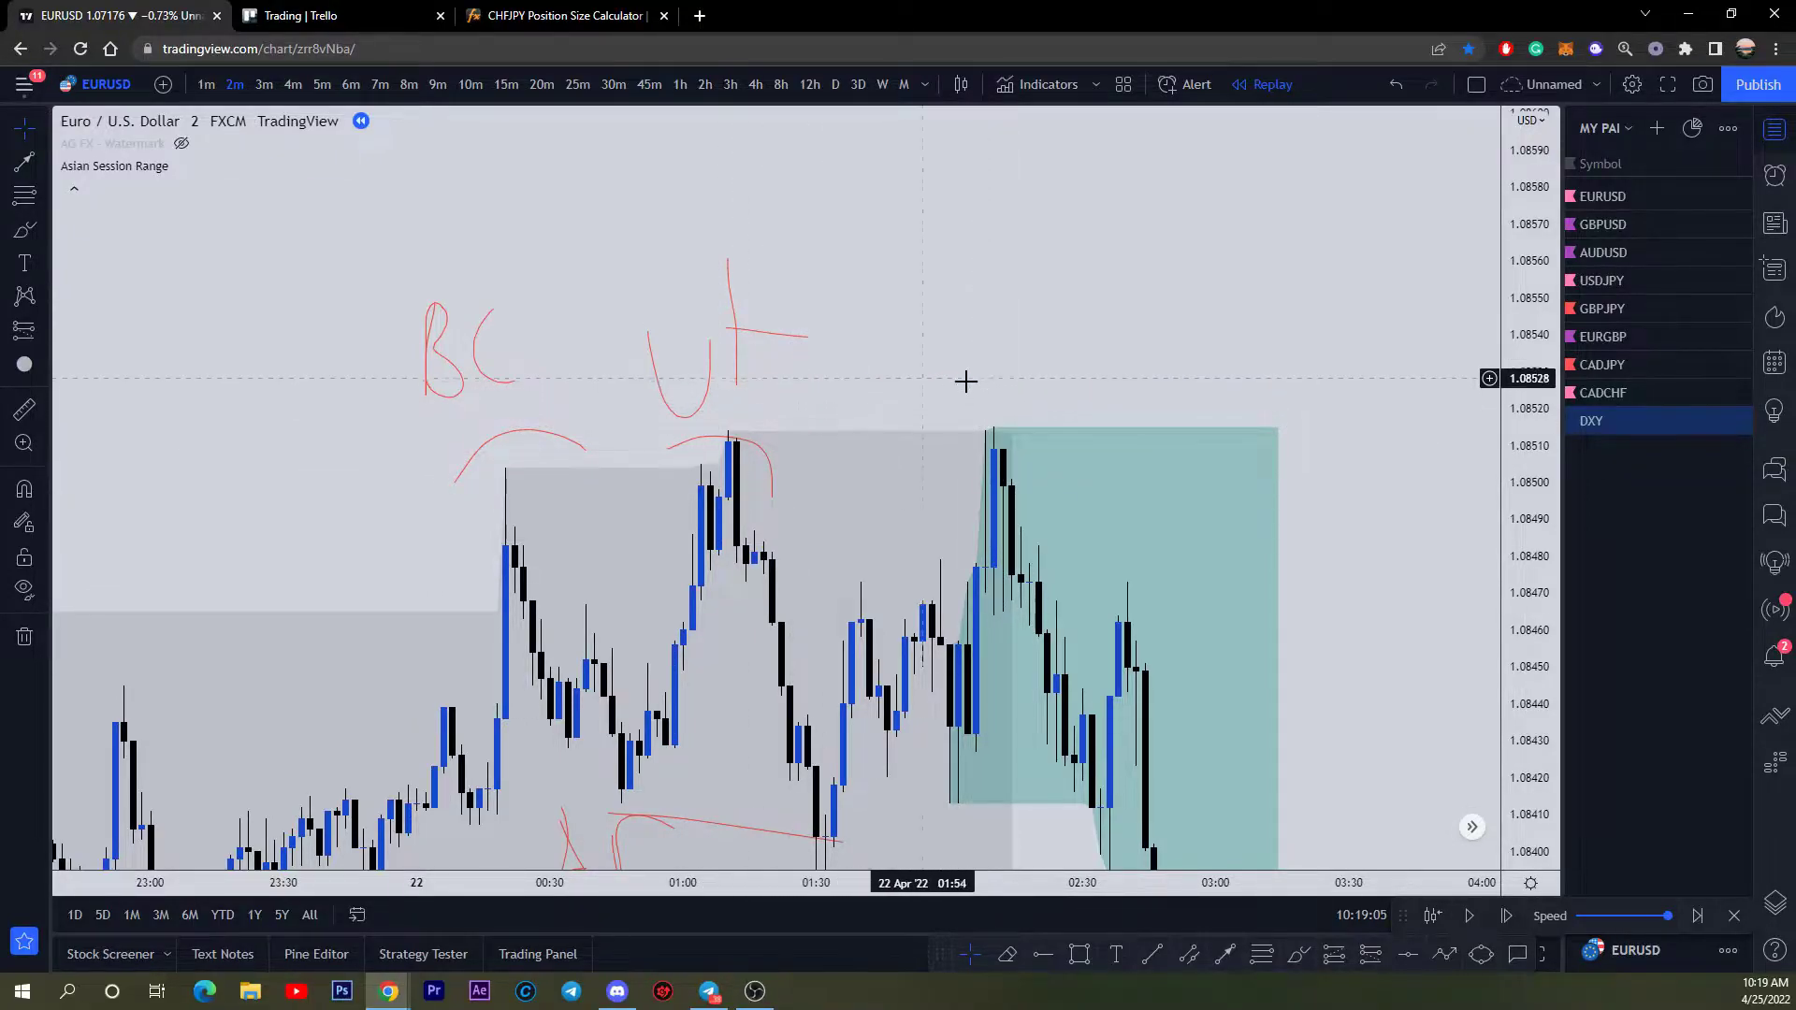
pyautogui.scroll(-2, 1294, 434)
pyautogui.moveTo(1533, 433); pyautogui.dragTo(1182, 445)
pyautogui.moveTo(1259, 625); pyautogui.dragTo(1278, 605)
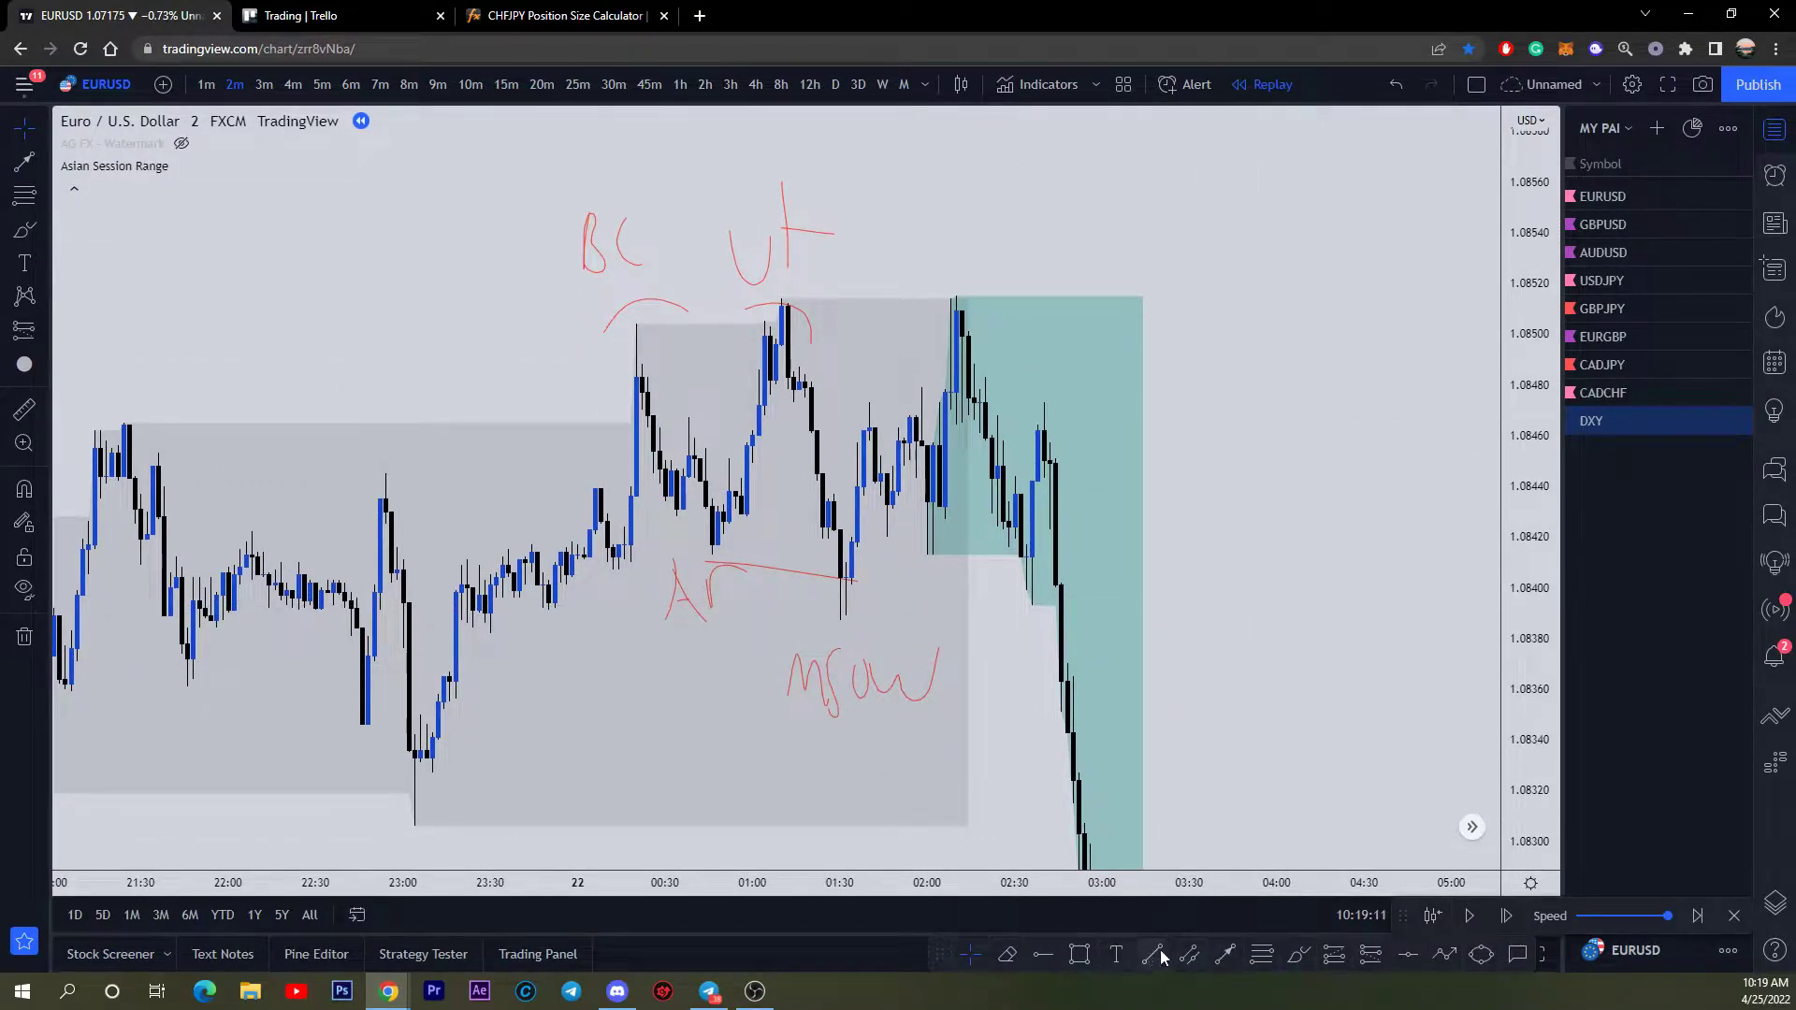
# Step: Handwrite a red 'utad' label above the latest peak
pyautogui.click(1303, 958)
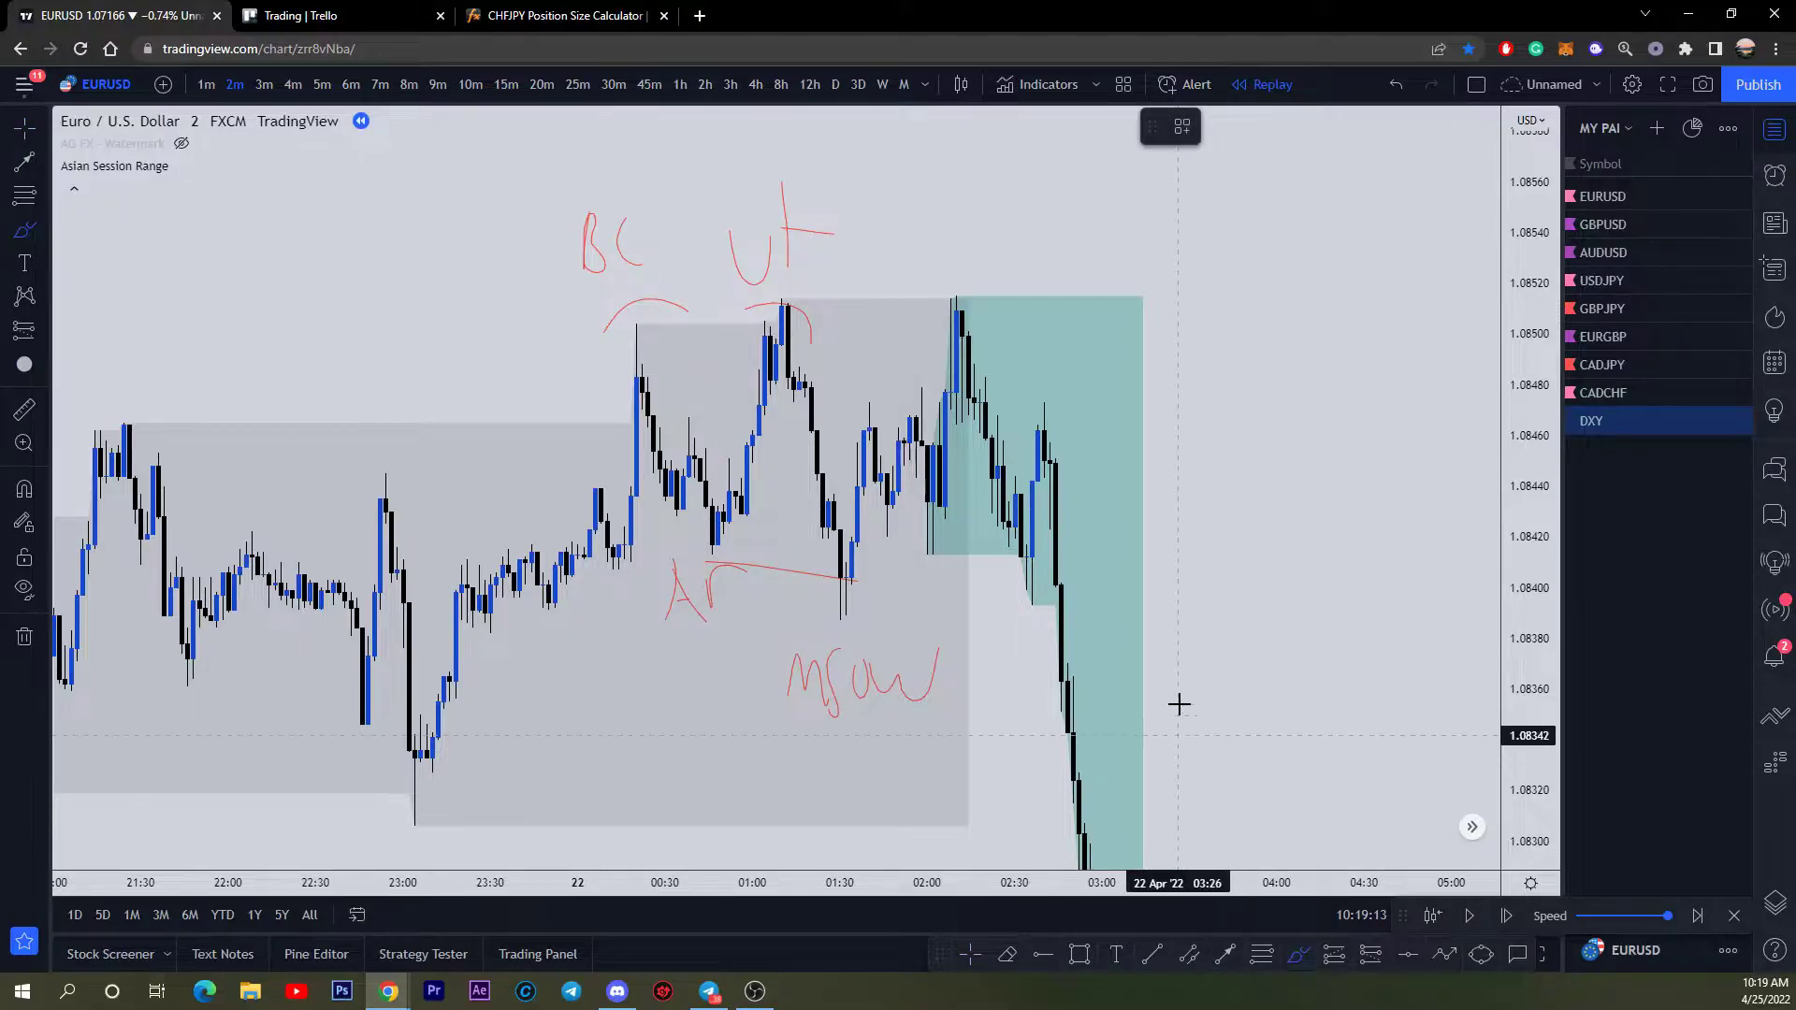
pyautogui.moveTo(905, 249)
pyautogui.mouseDown()
pyautogui.moveTo(938, 255)
pyautogui.moveTo(950, 286)
pyautogui.mouseUp()
pyautogui.moveTo(943, 255)
pyautogui.mouseDown()
pyautogui.moveTo(991, 248)
pyautogui.moveTo(994, 281)
pyautogui.moveTo(1039, 272)
pyautogui.mouseUp()
pyautogui.moveTo(1032, 206); pyautogui.dragTo(1061, 283)
pyautogui.press('Escape')
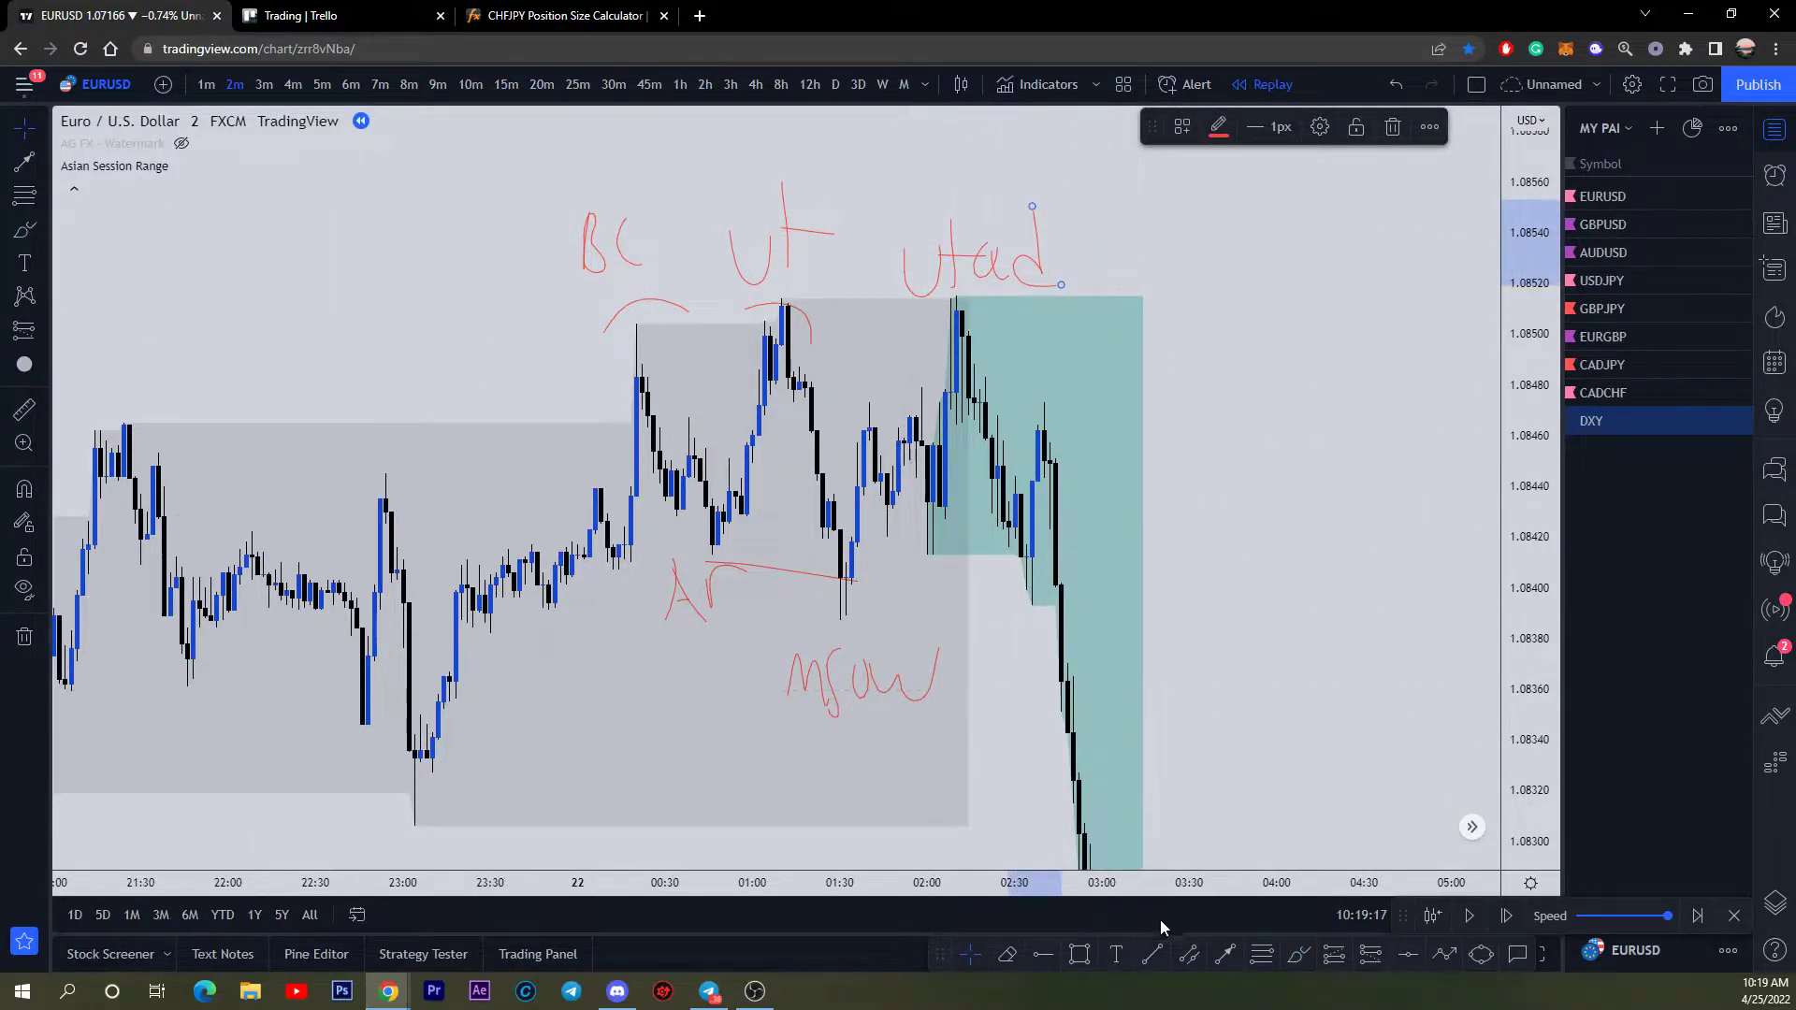
# Step: Draw a dashed level from the MSOW low to around 02:50
pyautogui.click(1223, 961)
pyautogui.click(833, 618)
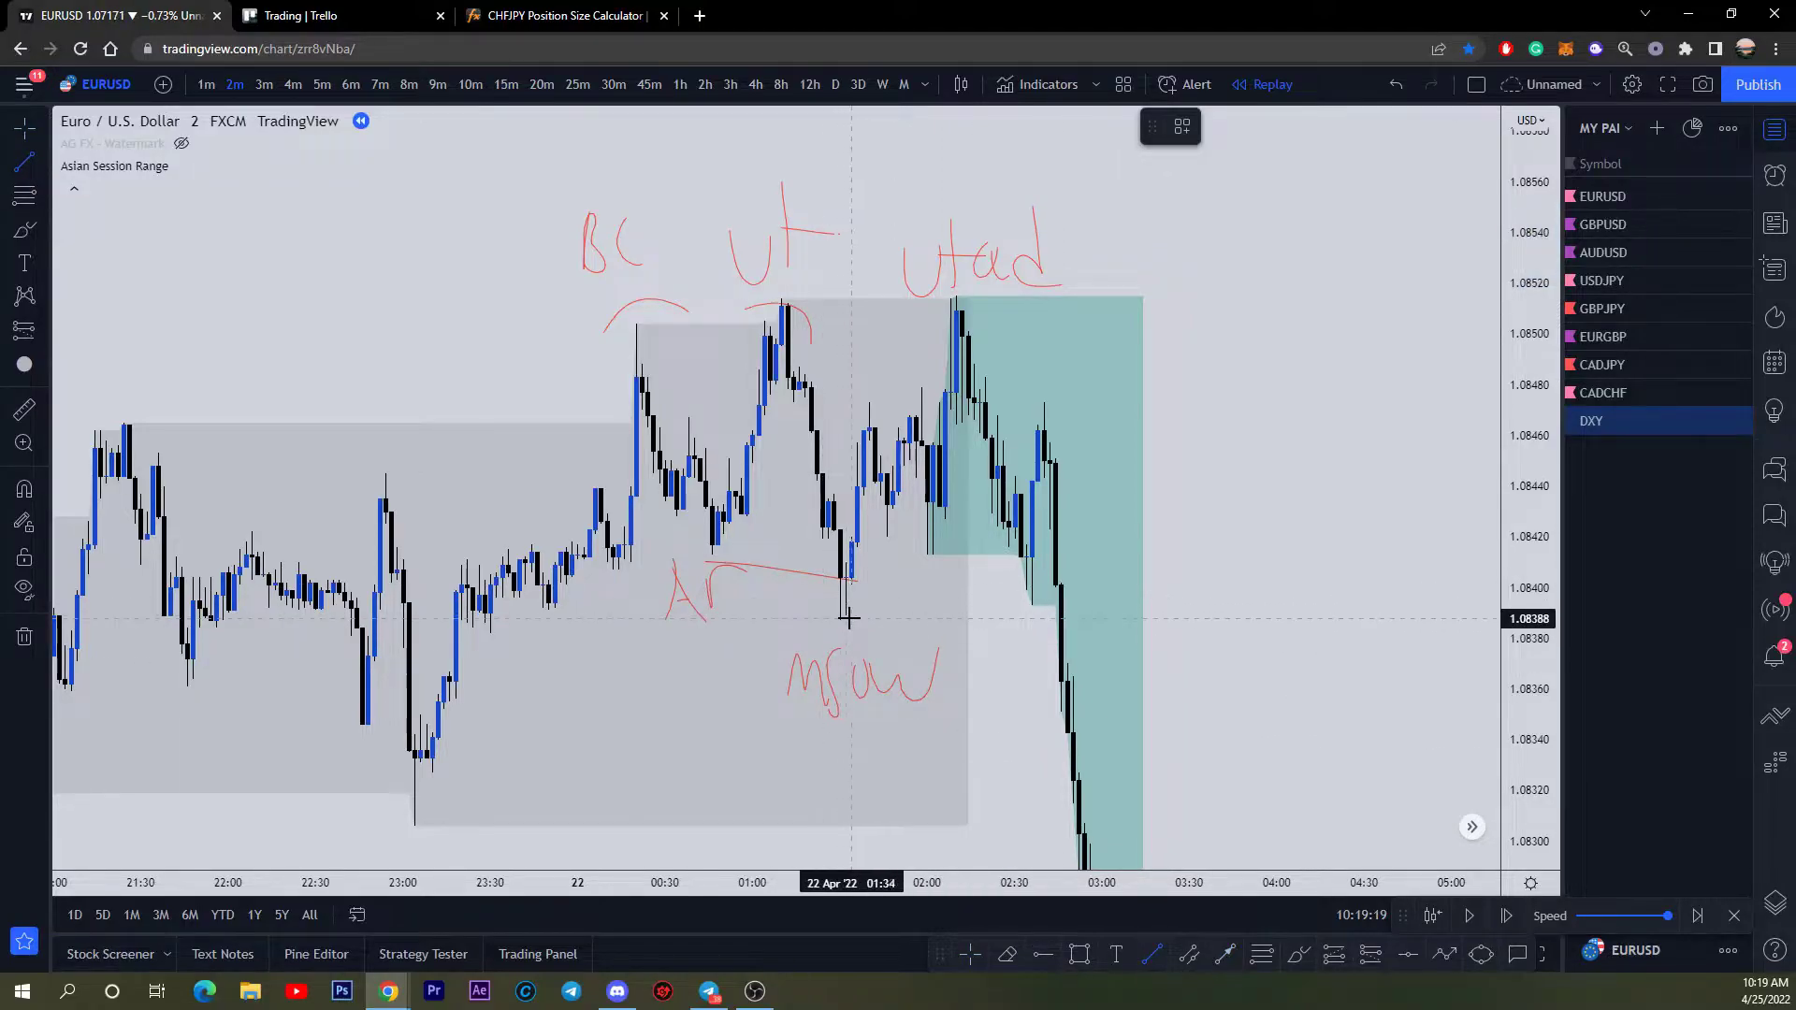
pyautogui.click(1047, 619)
# Step: Add and remove test marks: a stray arc, a circled UTAD high, 'test', and the MSOW-low circle
pyautogui.click(1298, 954)
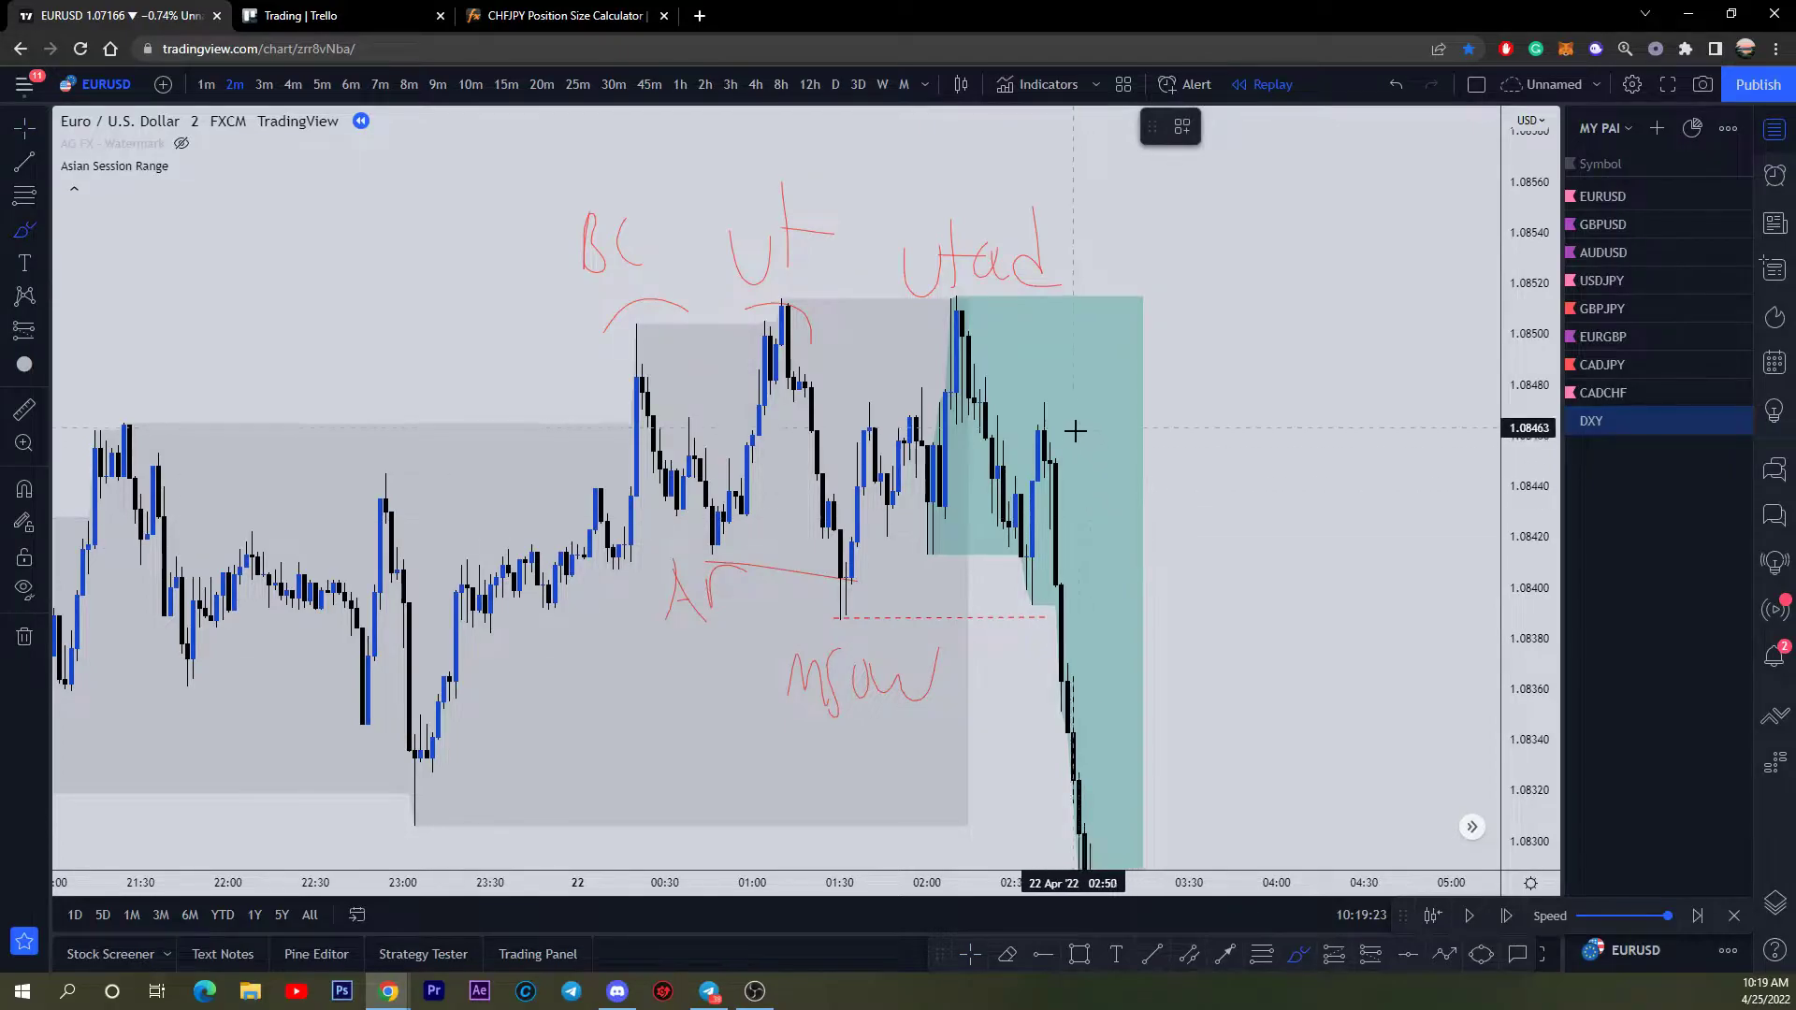
pyautogui.moveTo(1076, 428); pyautogui.dragTo(1038, 392)
pyautogui.click(1388, 123)
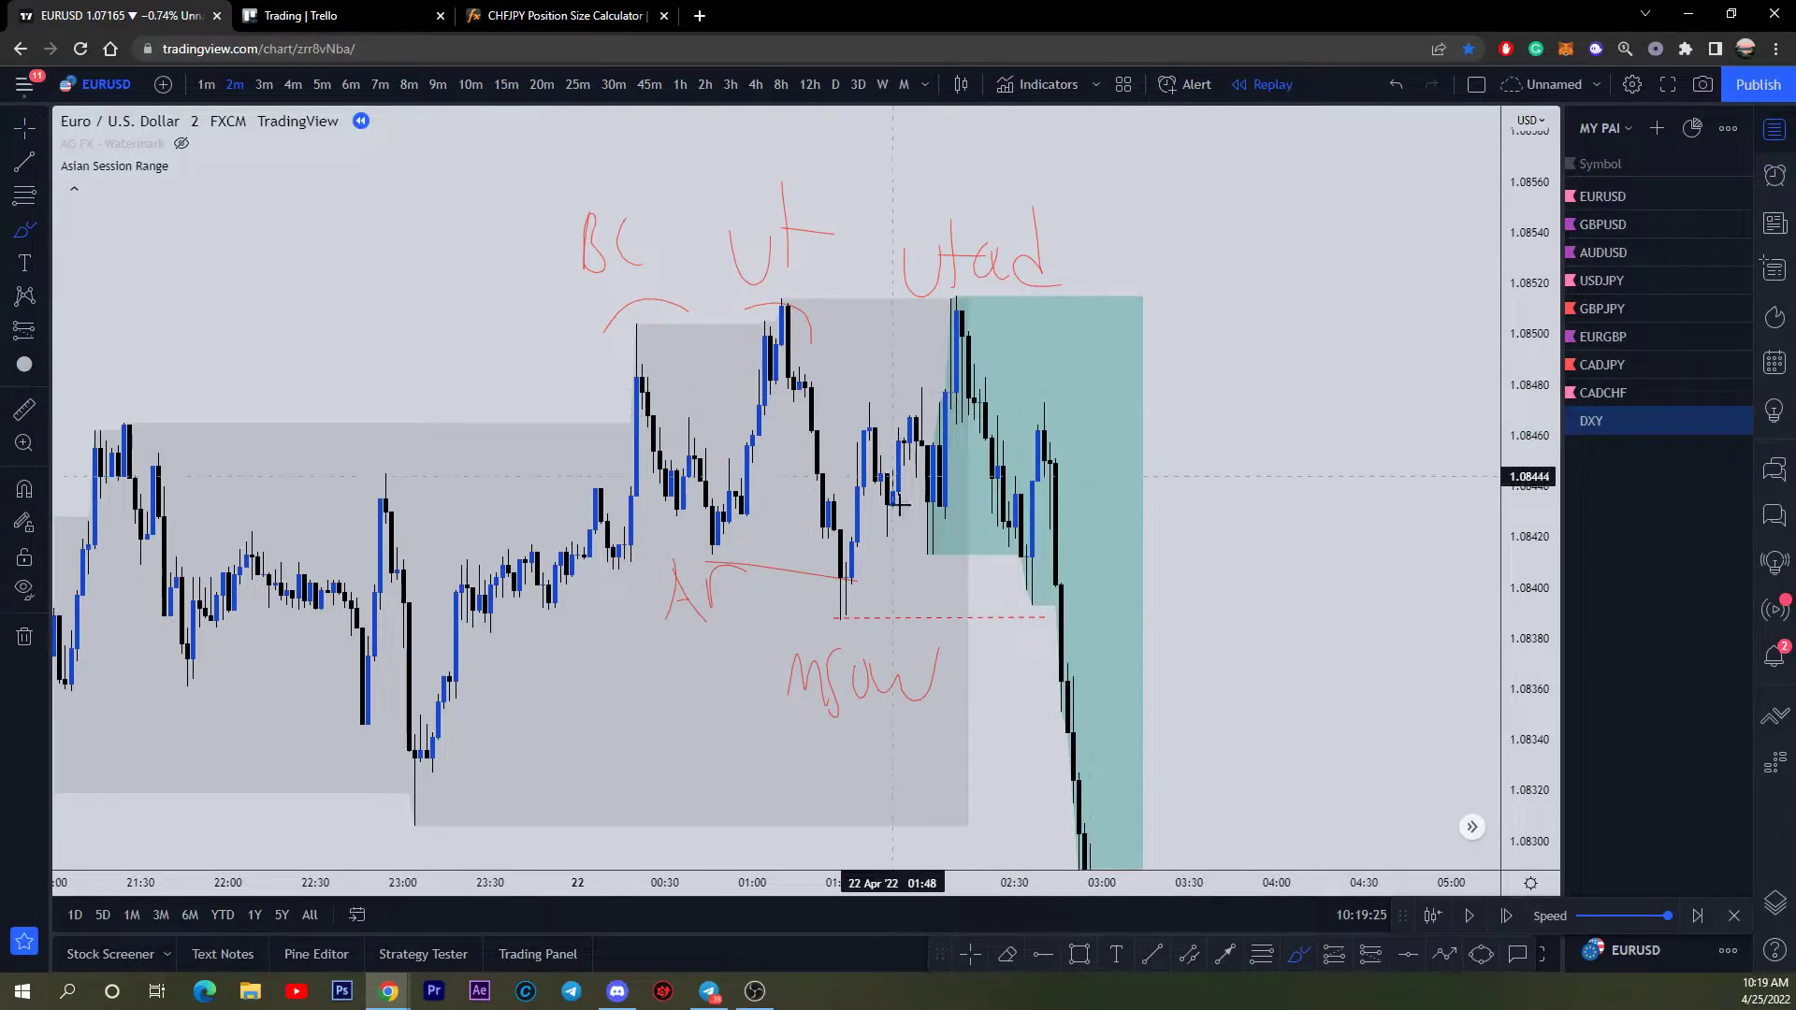
pyautogui.moveTo(974, 541)
pyautogui.mouseDown()
pyautogui.moveTo(983, 294)
pyautogui.moveTo(954, 552)
pyautogui.mouseUp()
pyautogui.moveTo(1048, 349)
pyautogui.mouseDown()
pyautogui.moveTo(1102, 397)
pyautogui.moveTo(1135, 382)
pyautogui.mouseUp()
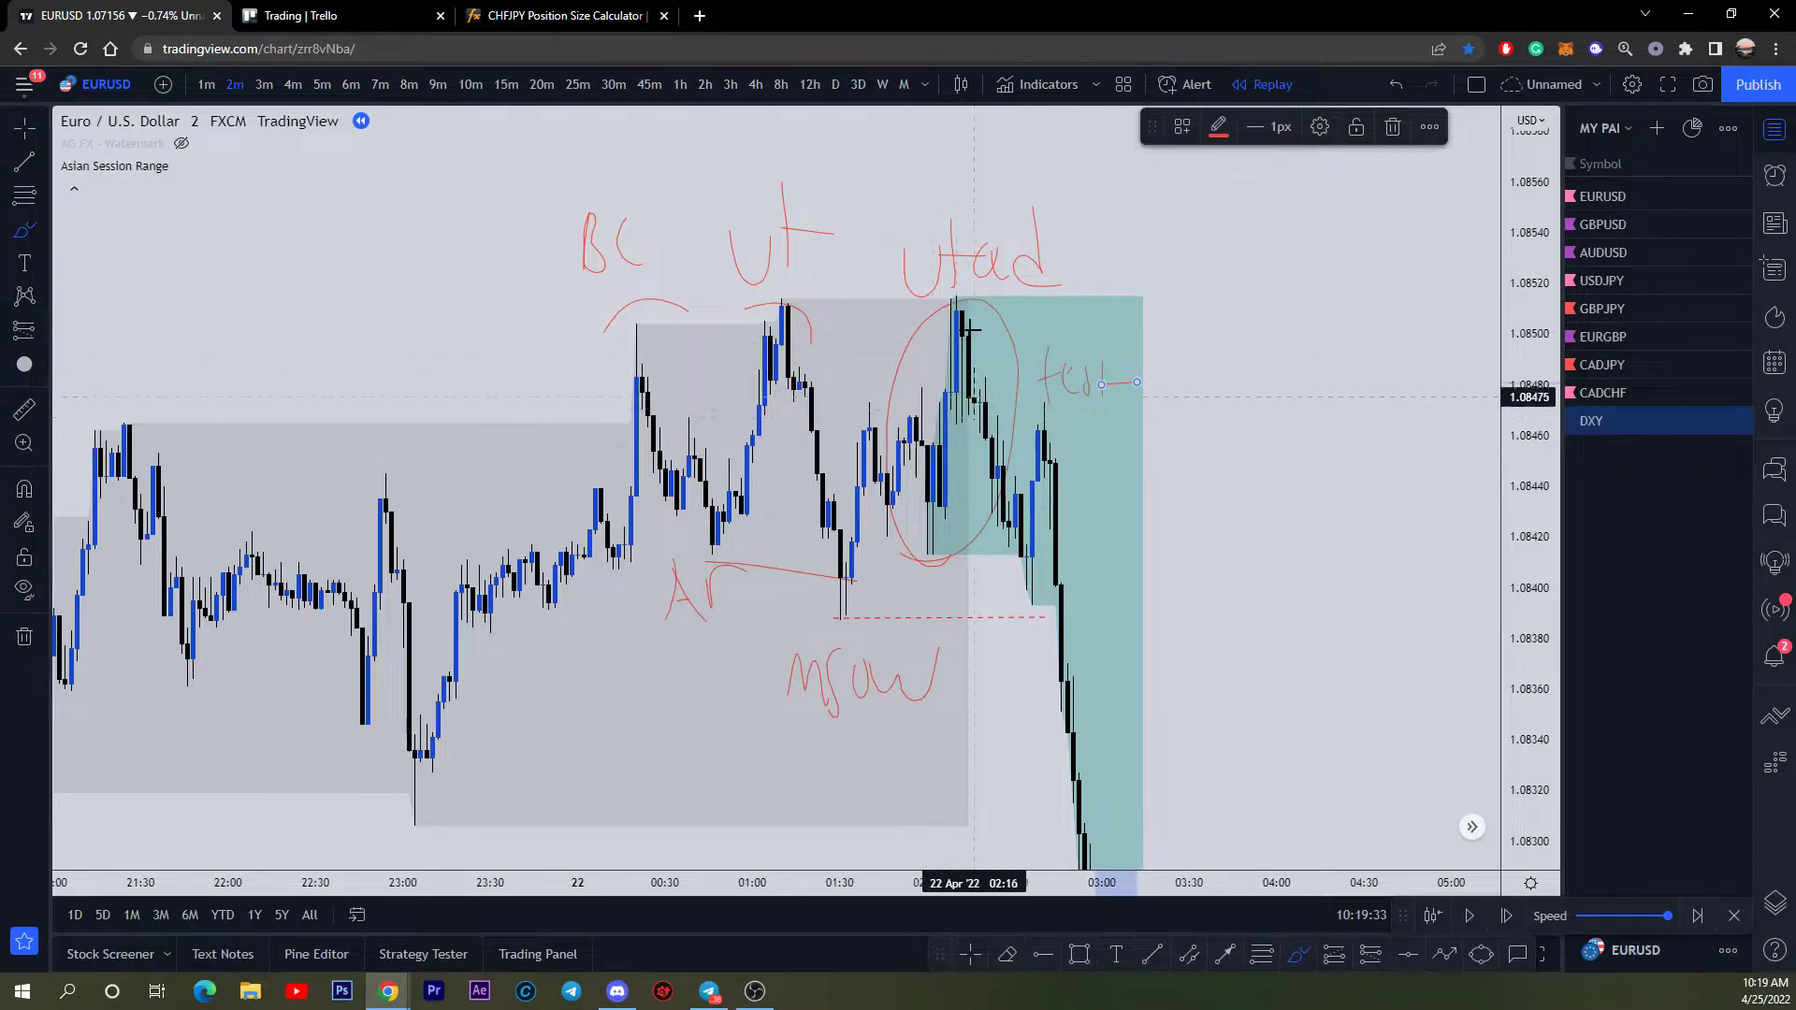
pyautogui.moveTo(873, 607)
pyautogui.mouseDown()
pyautogui.moveTo(889, 634)
pyautogui.moveTo(857, 595)
pyautogui.mouseUp()
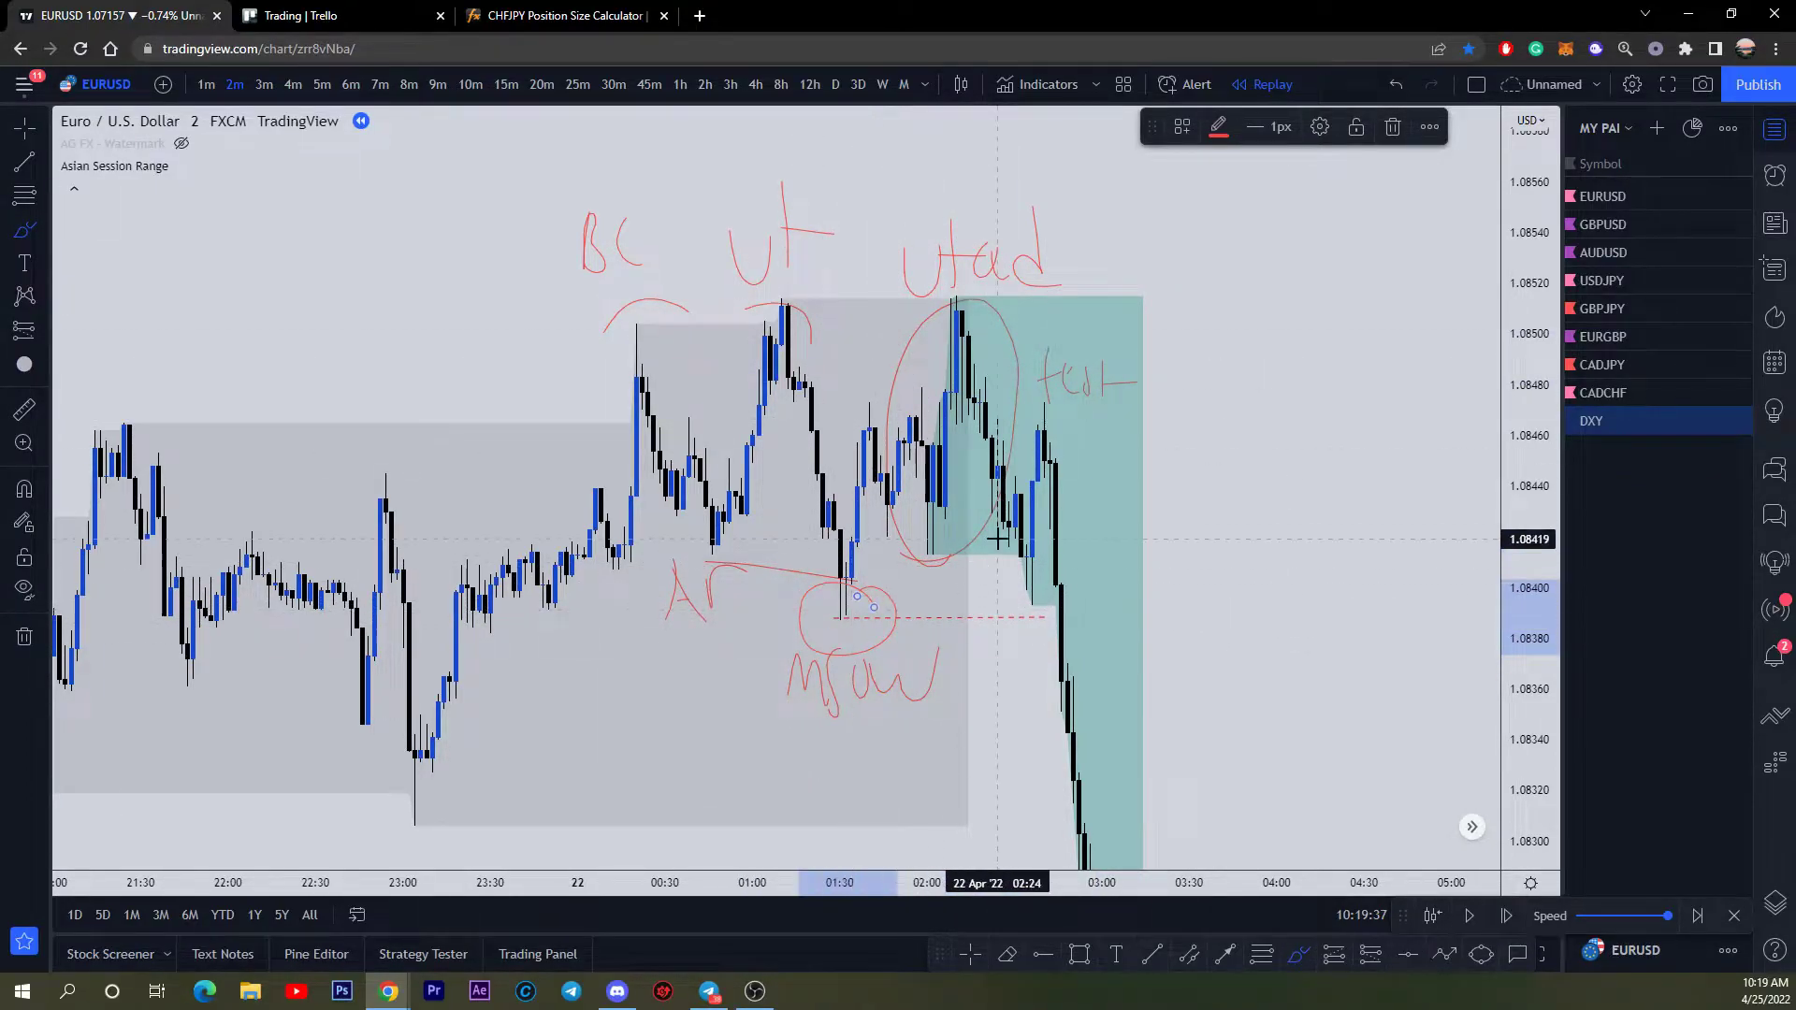
pyautogui.click(1006, 954)
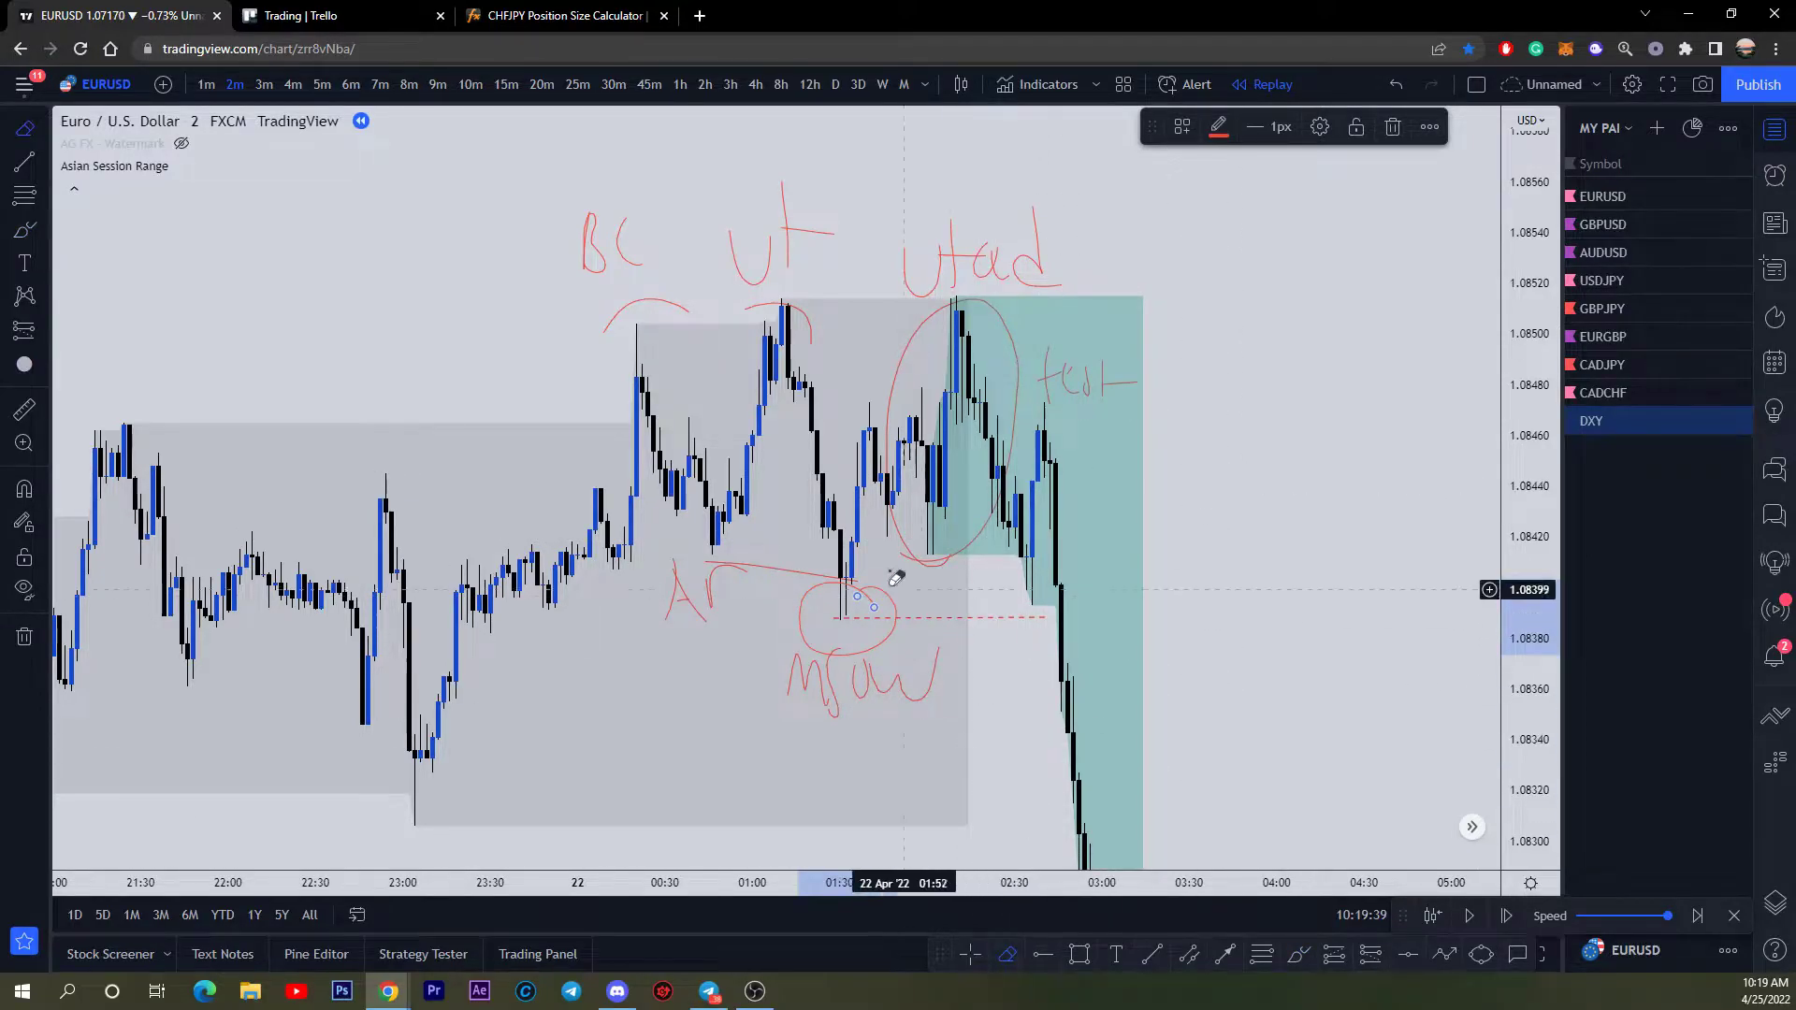
pyautogui.click(895, 603)
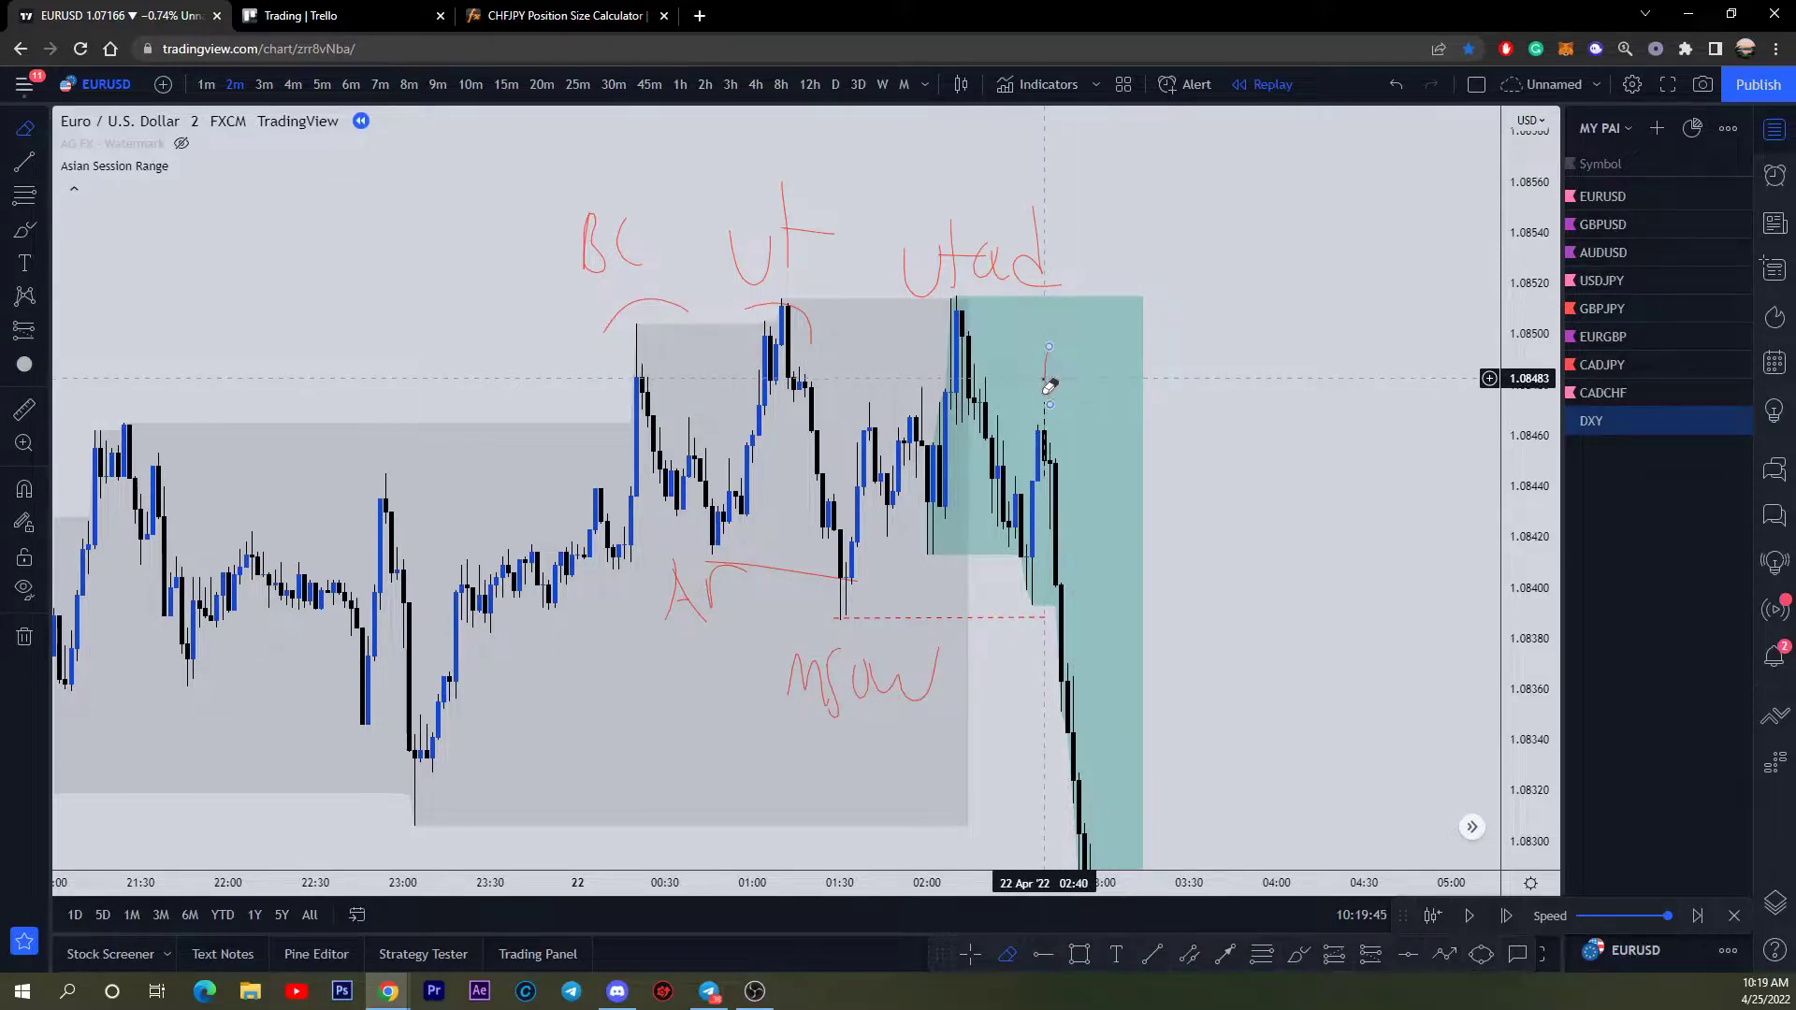
pyautogui.press('Escape')
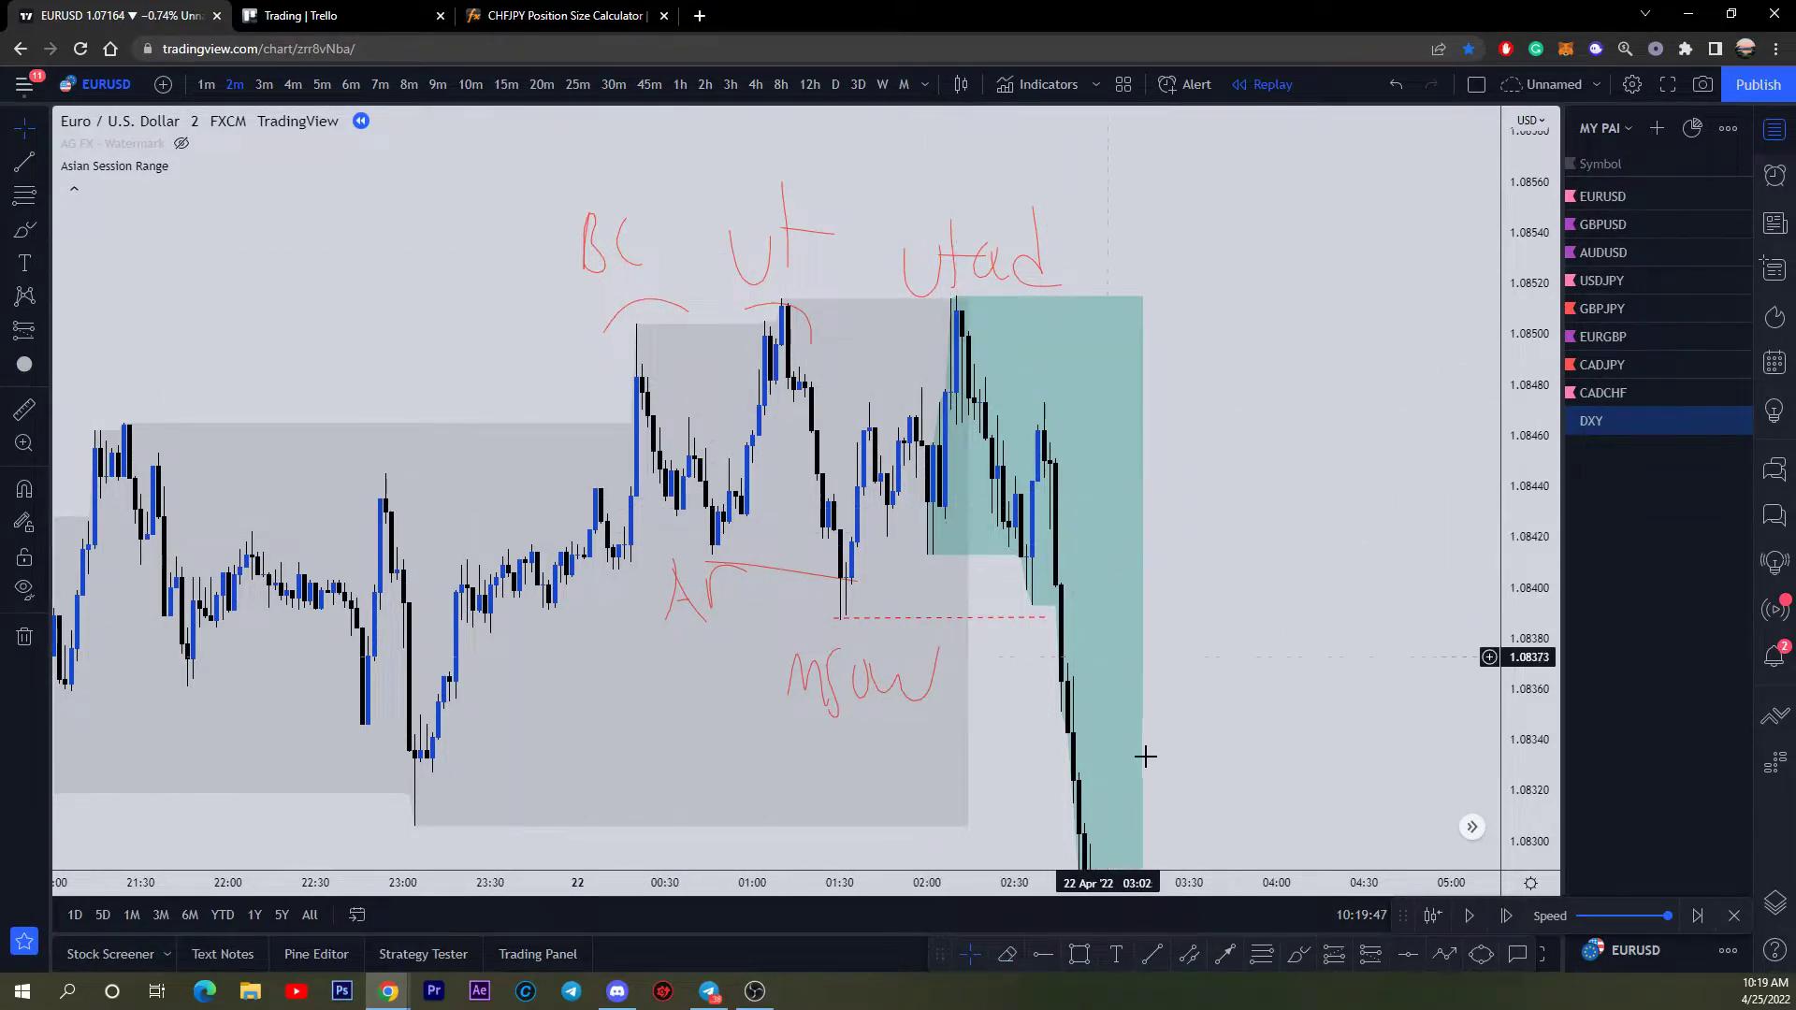
# Step: Delete a test circle inside the teal box and switch the chart to 1-minute candles
pyautogui.click(1297, 956)
pyautogui.moveTo(1093, 432)
pyautogui.mouseDown()
pyautogui.moveTo(833, 413)
pyautogui.moveTo(1132, 560)
pyautogui.moveTo(1339, 534)
pyautogui.mouseUp()
pyautogui.click(1392, 127)
pyautogui.scroll(3, 1341, 412)
pyautogui.click(206, 84)
pyautogui.scroll(3, 1150, 405)
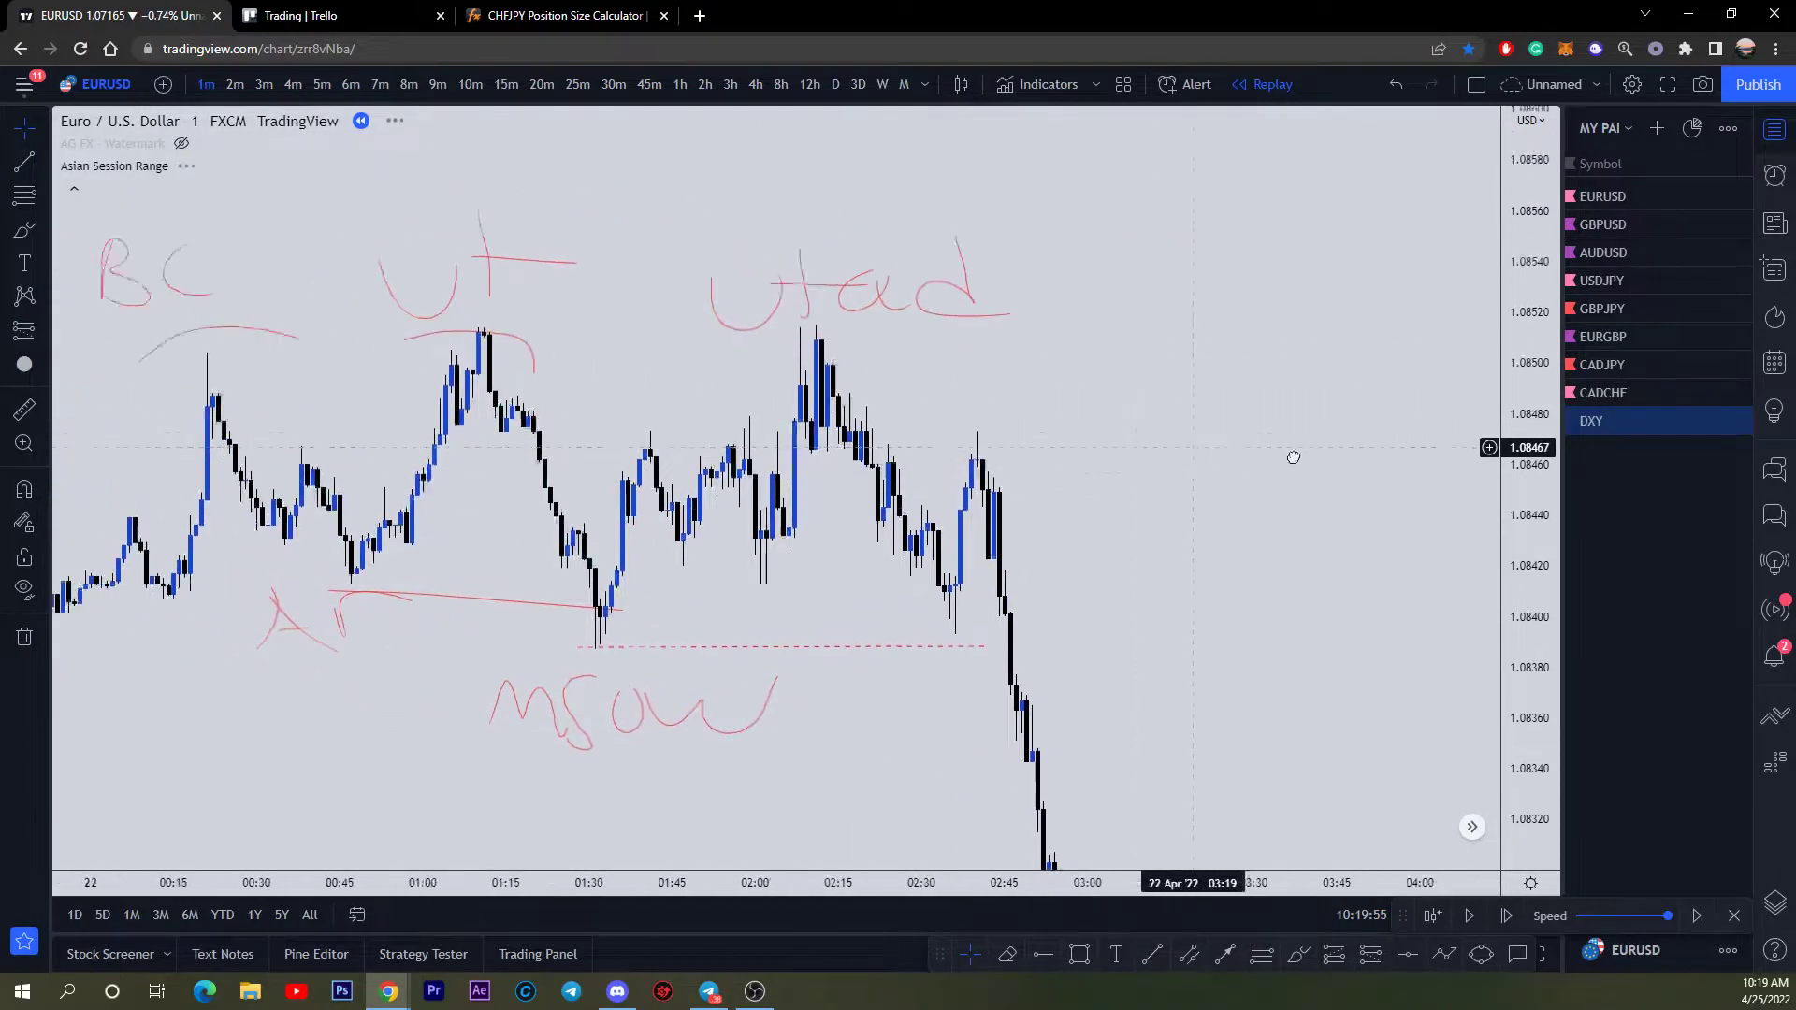
pyautogui.scroll(-5, 1300, 461)
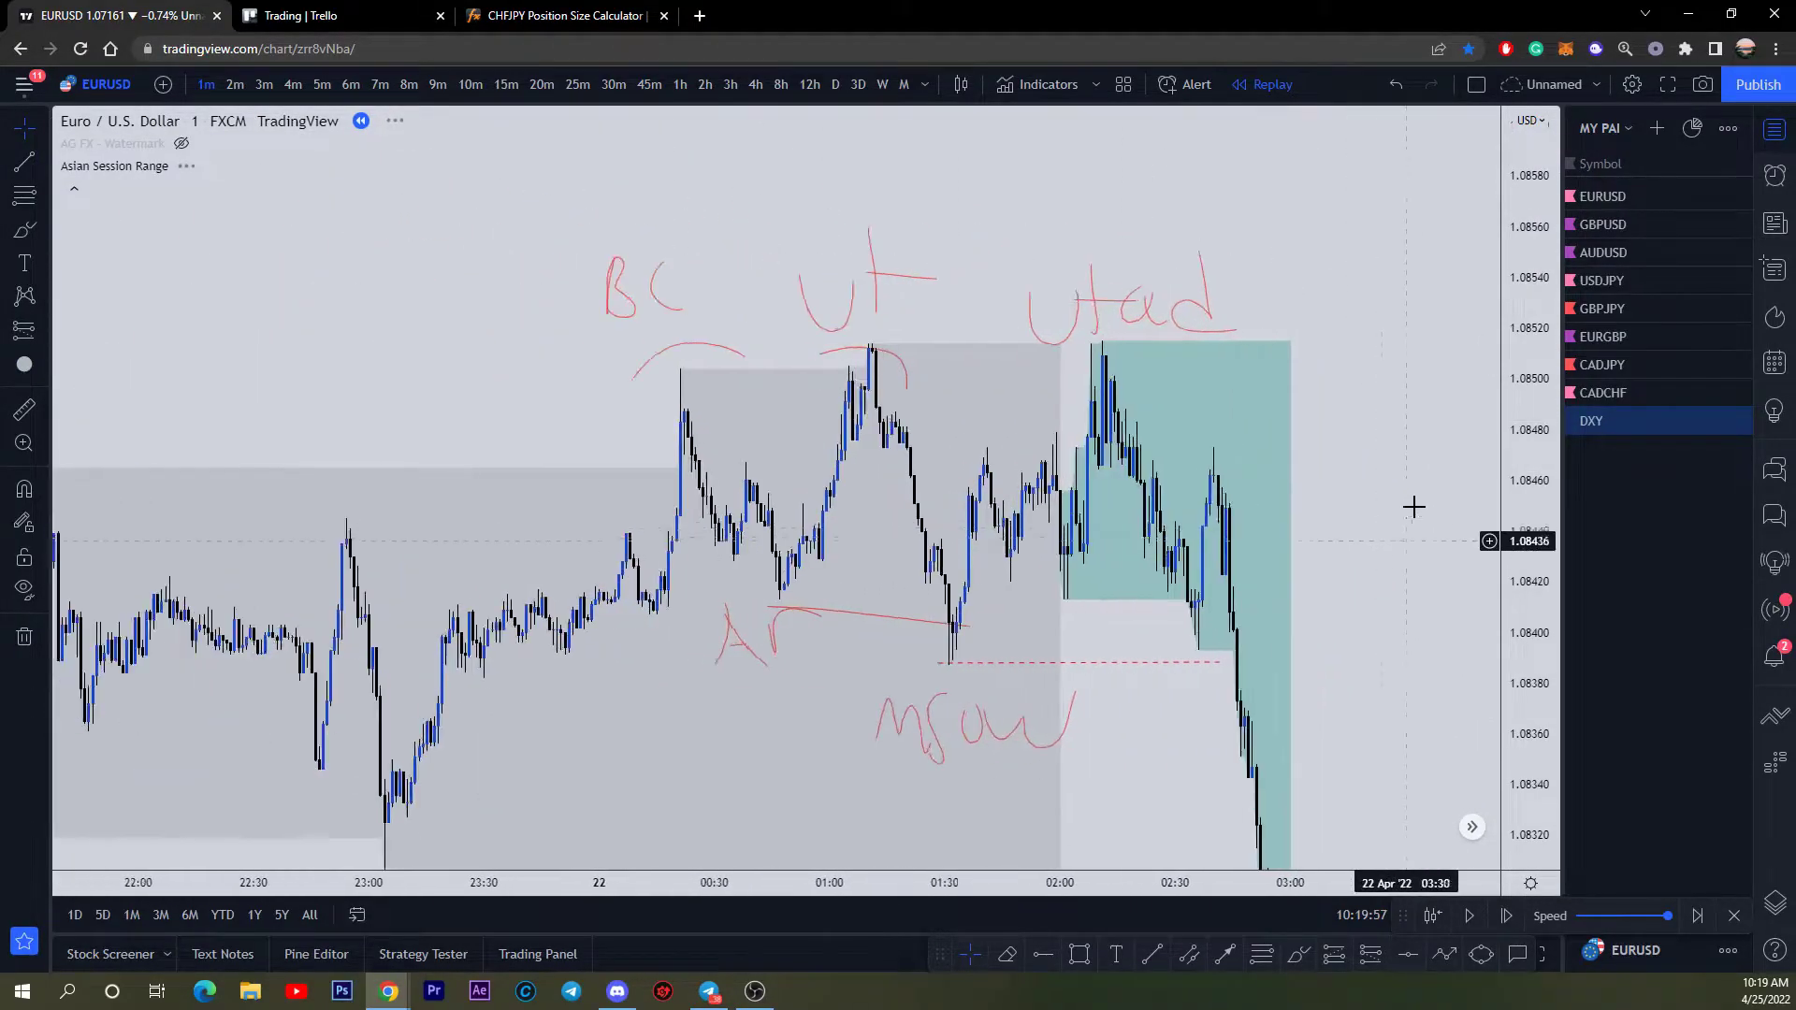
# Step: Draw red arcs over the swings near 01:40, 01:50 and the start of the teal box
pyautogui.scroll(5, 1416, 512)
pyautogui.moveTo(1532, 488); pyautogui.dragTo(1519, 567)
pyautogui.moveTo(1371, 440); pyautogui.dragTo(1350, 468)
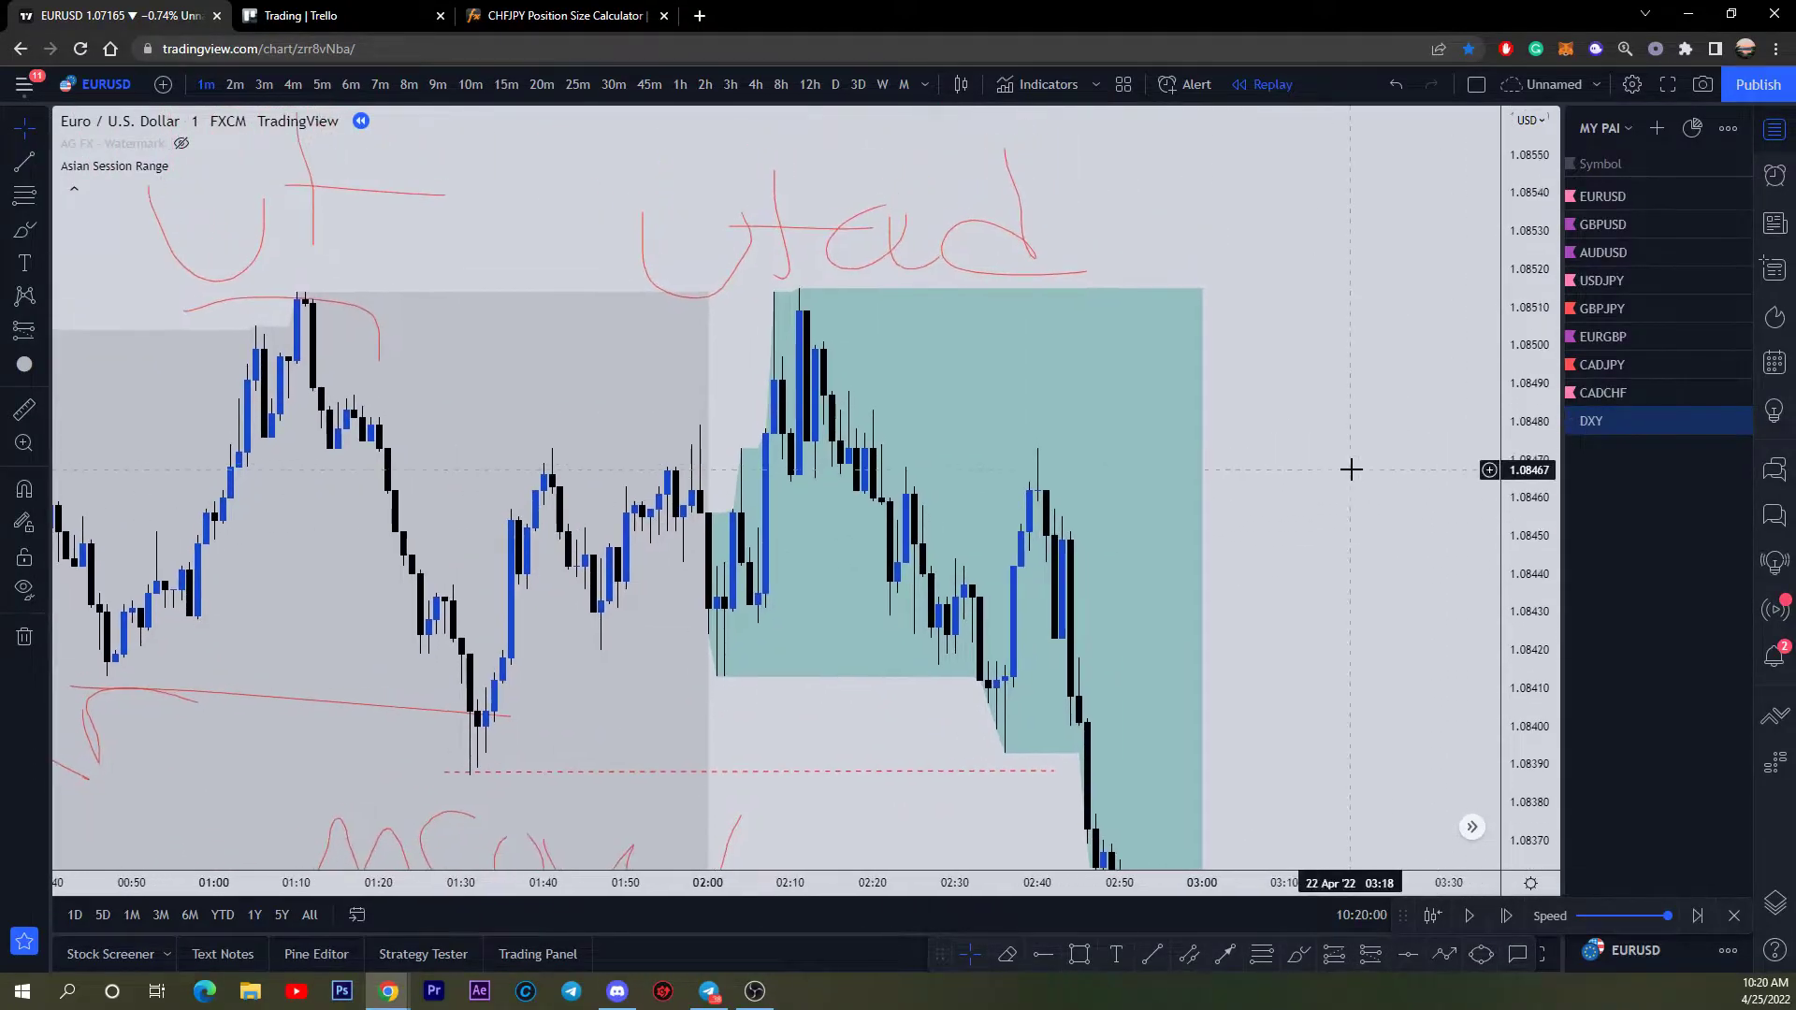
pyautogui.click(1299, 955)
pyautogui.moveTo(503, 465); pyautogui.dragTo(576, 458)
pyautogui.moveTo(548, 645)
pyautogui.mouseDown()
pyautogui.moveTo(589, 677)
pyautogui.moveTo(642, 670)
pyautogui.mouseUp()
pyautogui.moveTo(661, 435); pyautogui.dragTo(733, 417)
pyautogui.moveTo(750, 301); pyautogui.dragTo(831, 299)
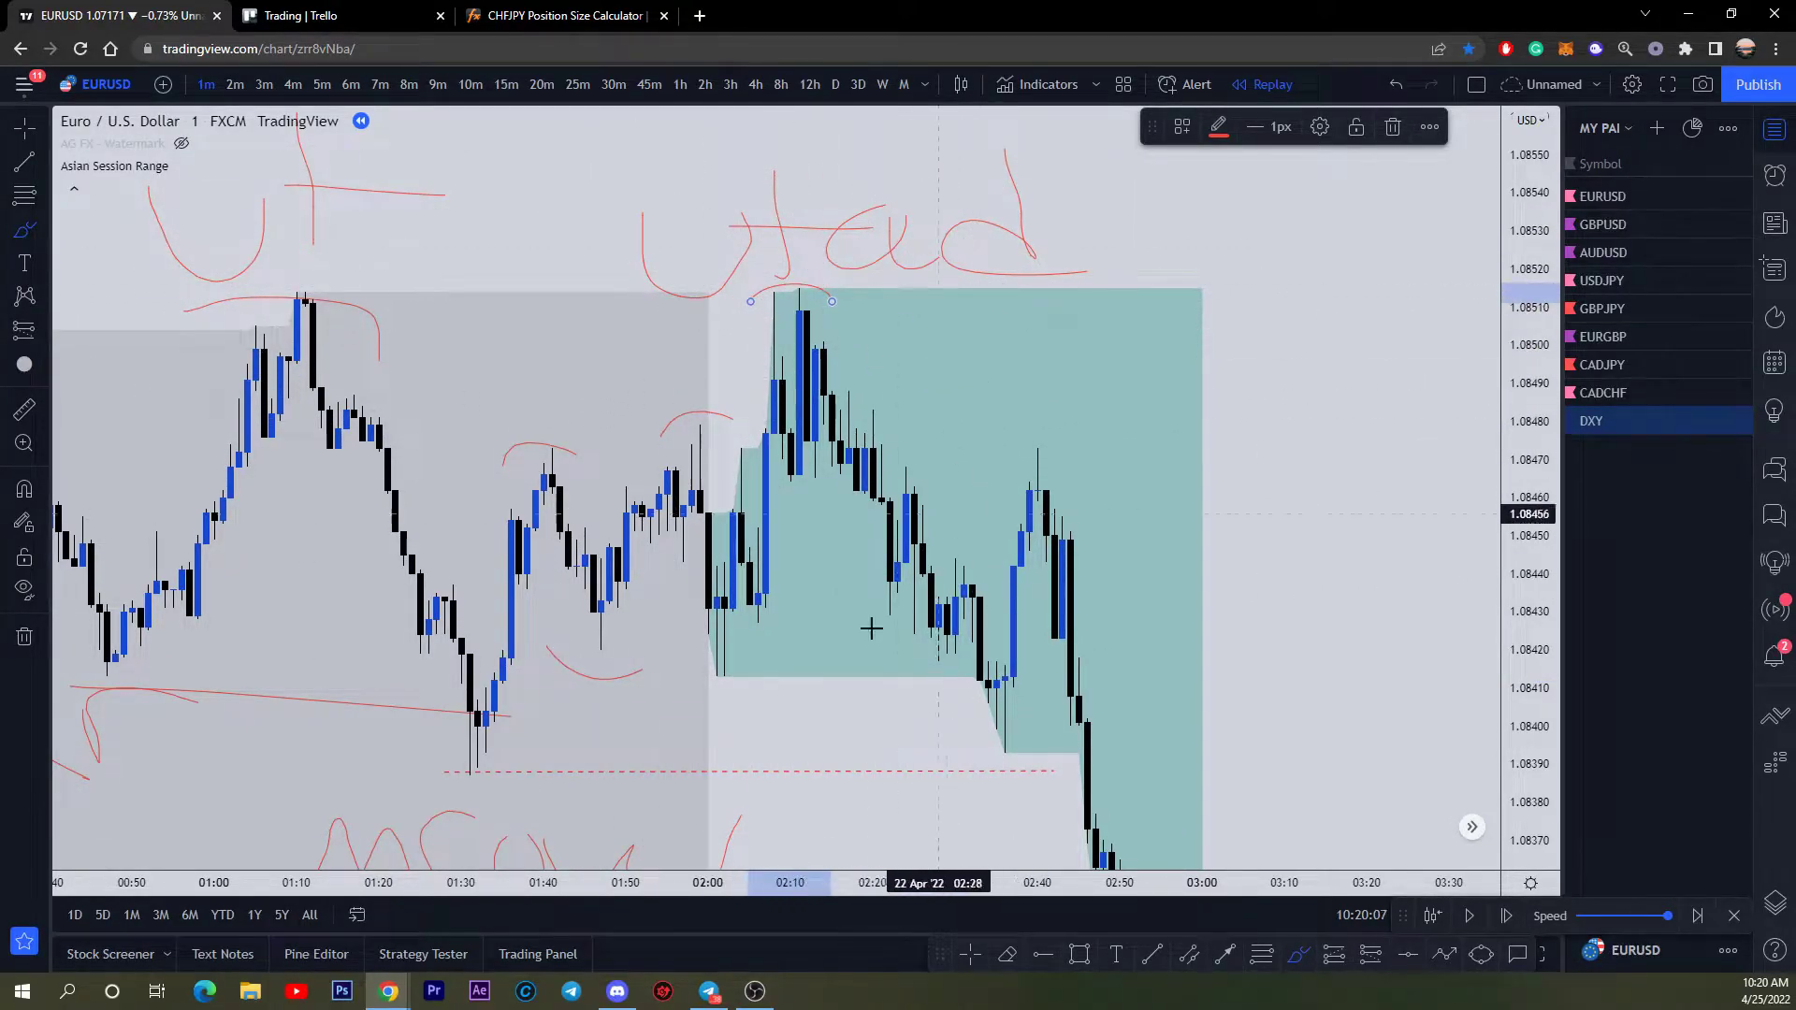
# Step: Write 'msow' under the teal box and a small MSOW label by the dashed level
pyautogui.moveTo(684, 683); pyautogui.dragTo(693, 721)
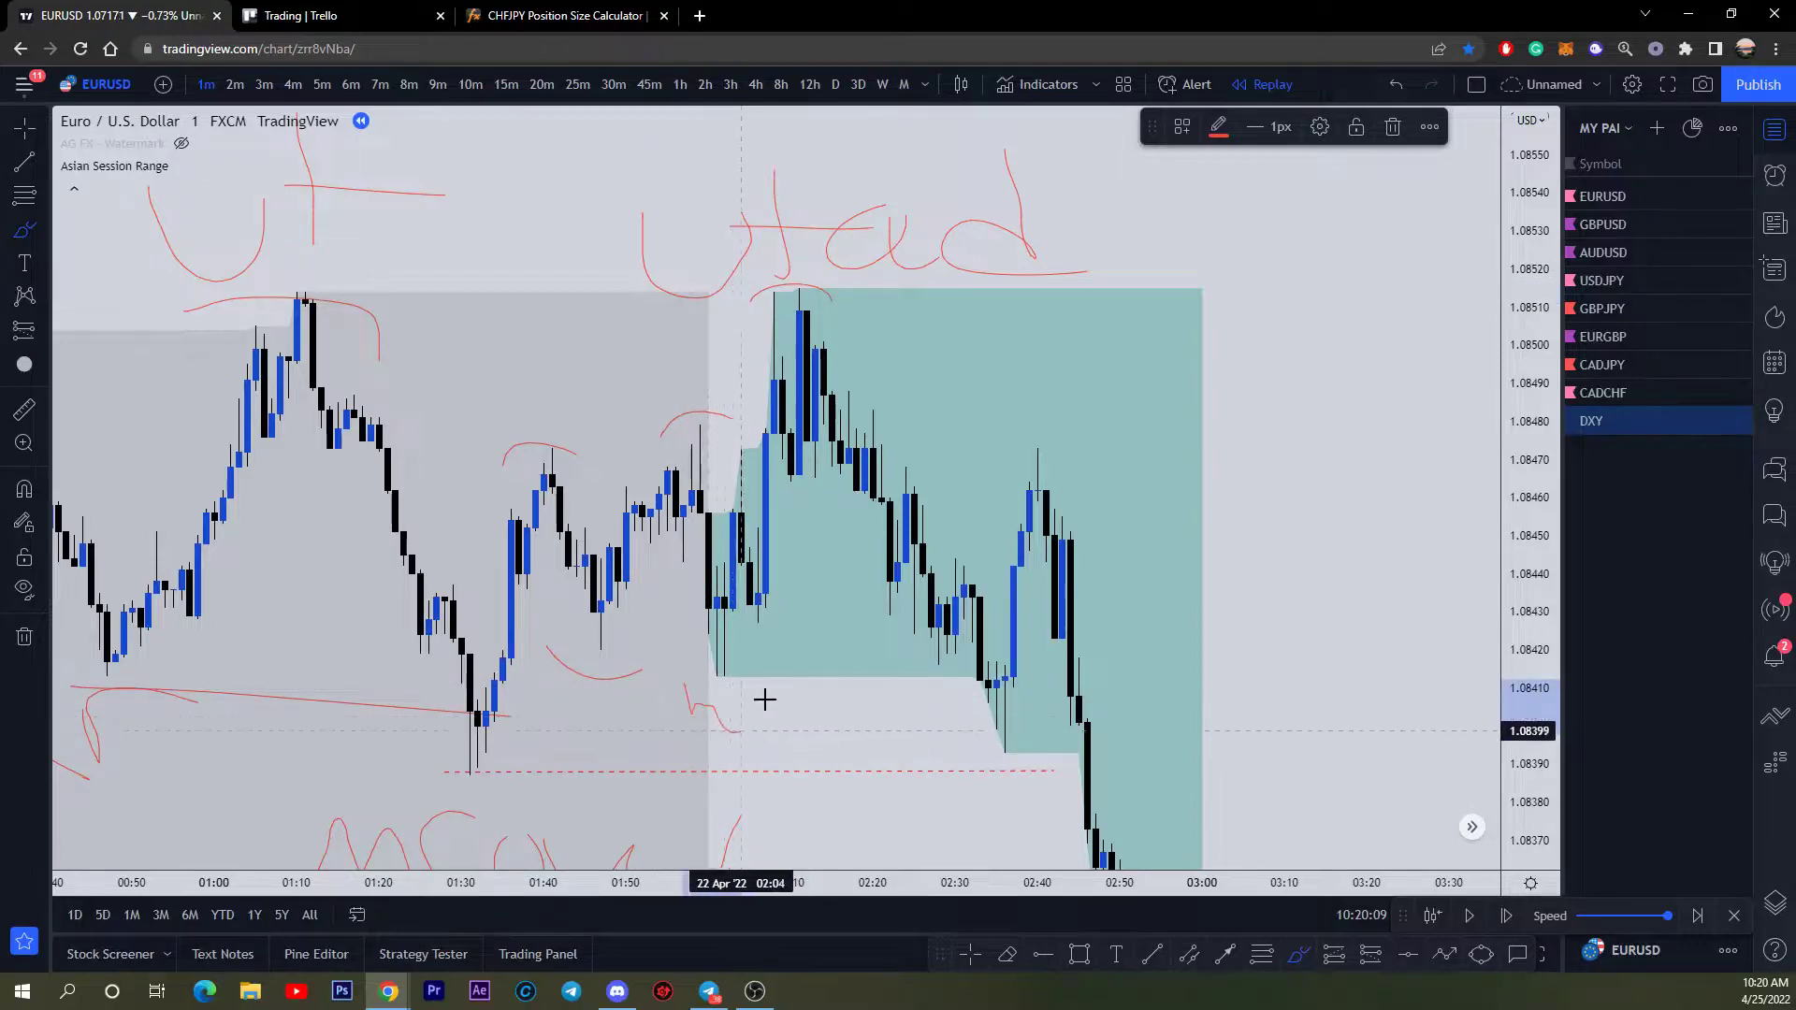
pyautogui.moveTo(800, 725); pyautogui.dragTo(856, 691)
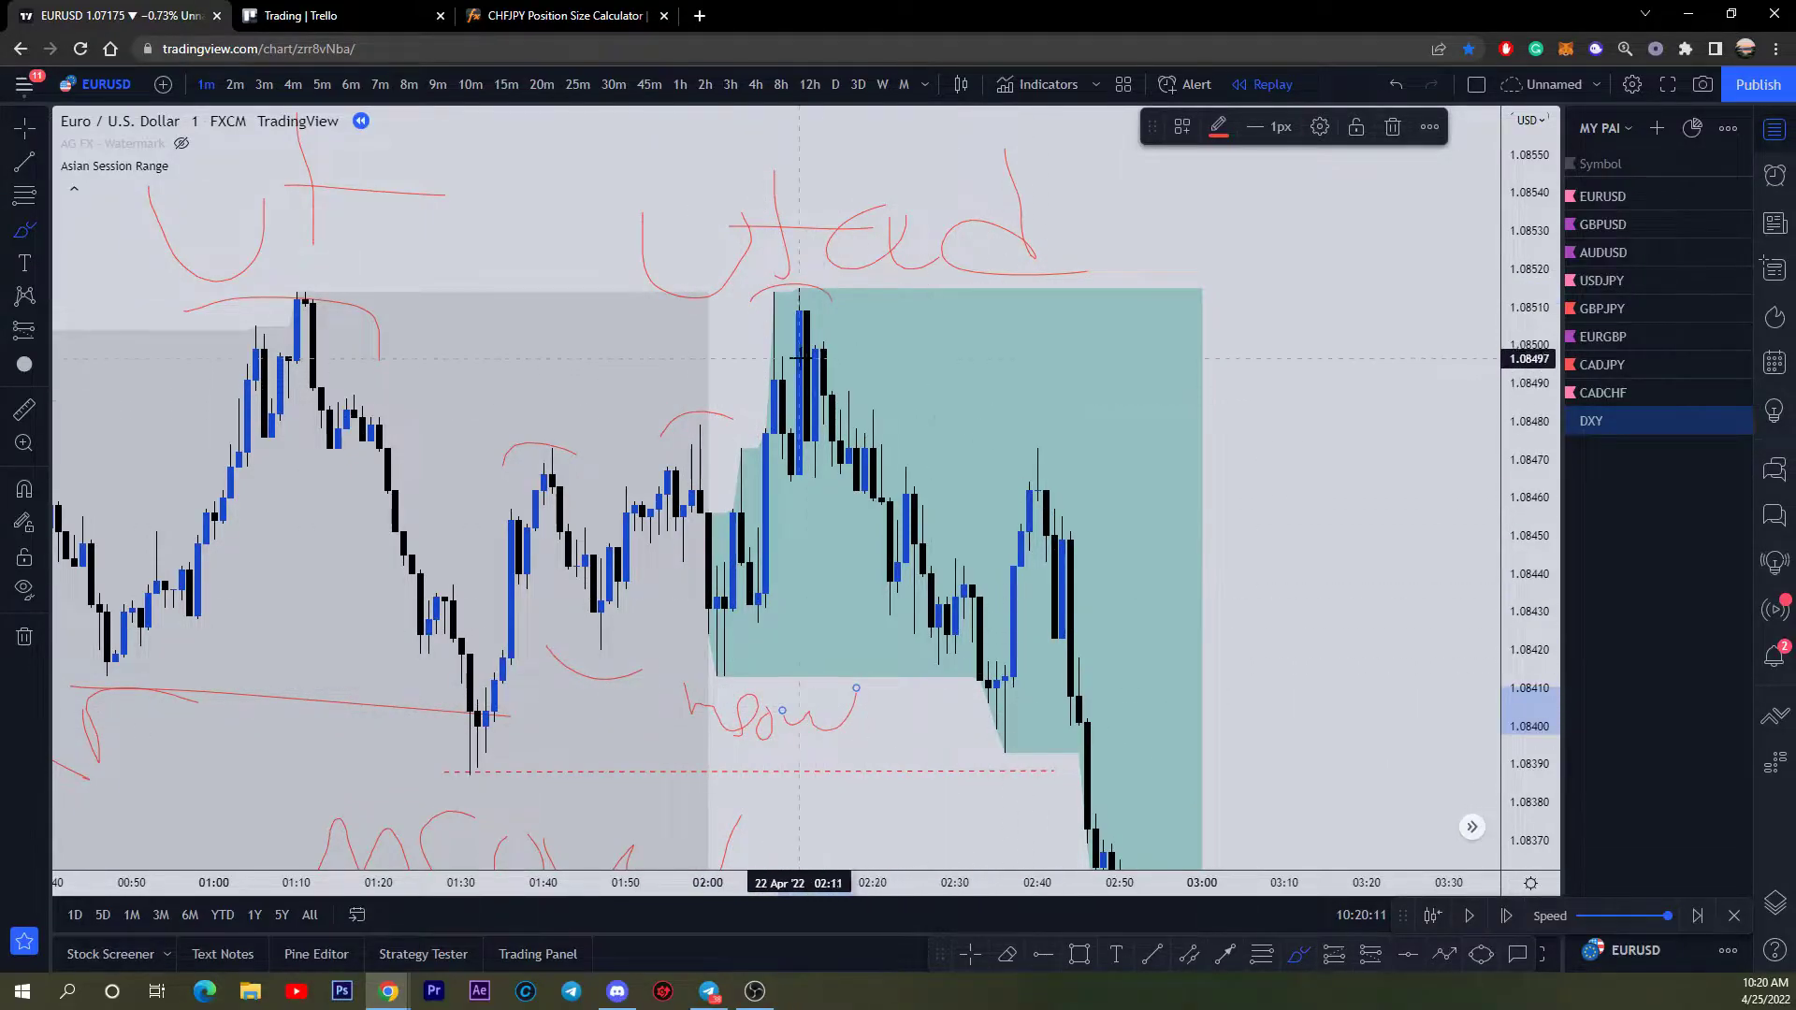
pyautogui.moveTo(794, 329); pyautogui.dragTo(988, 688)
pyautogui.moveTo(932, 796); pyautogui.dragTo(996, 791)
pyautogui.moveTo(998, 774); pyautogui.dragTo(1062, 754)
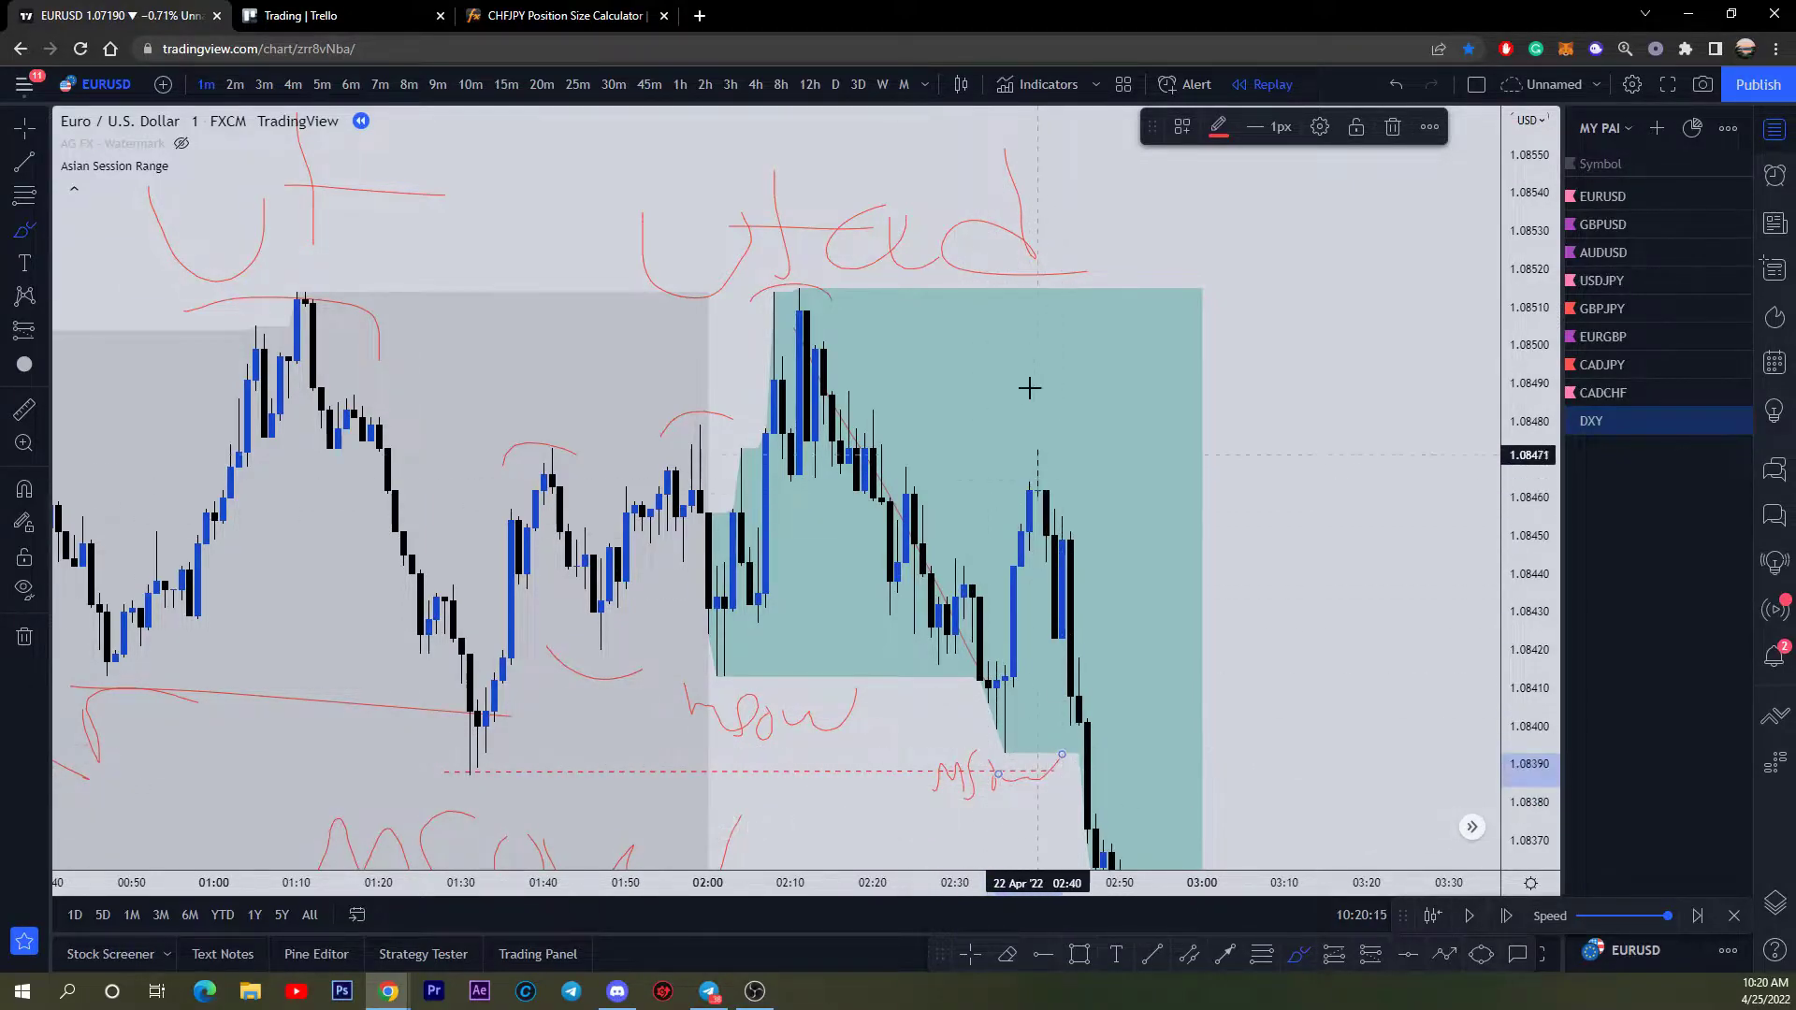
pyautogui.click(749, 624)
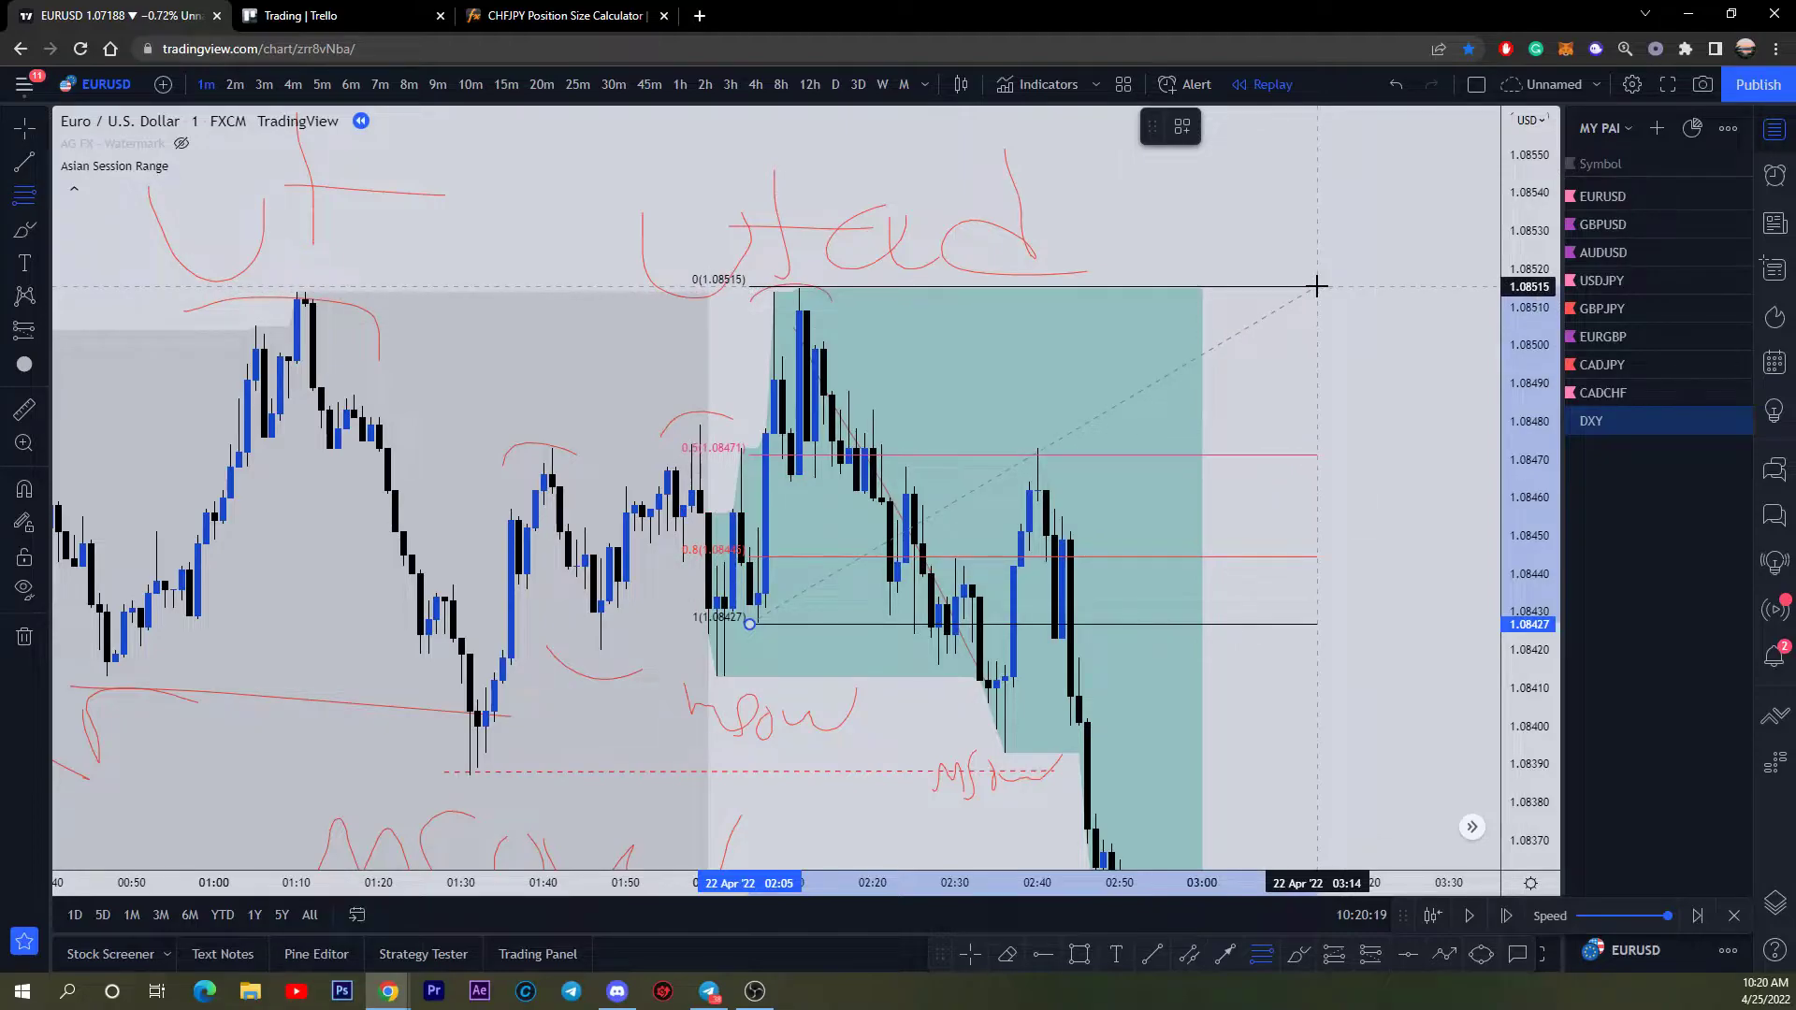
# Step: Finish the Fibonacci retracement at the 1.08515 high, then test and delete a short position at 1.08471
pyautogui.click(1317, 287)
pyautogui.click(1368, 956)
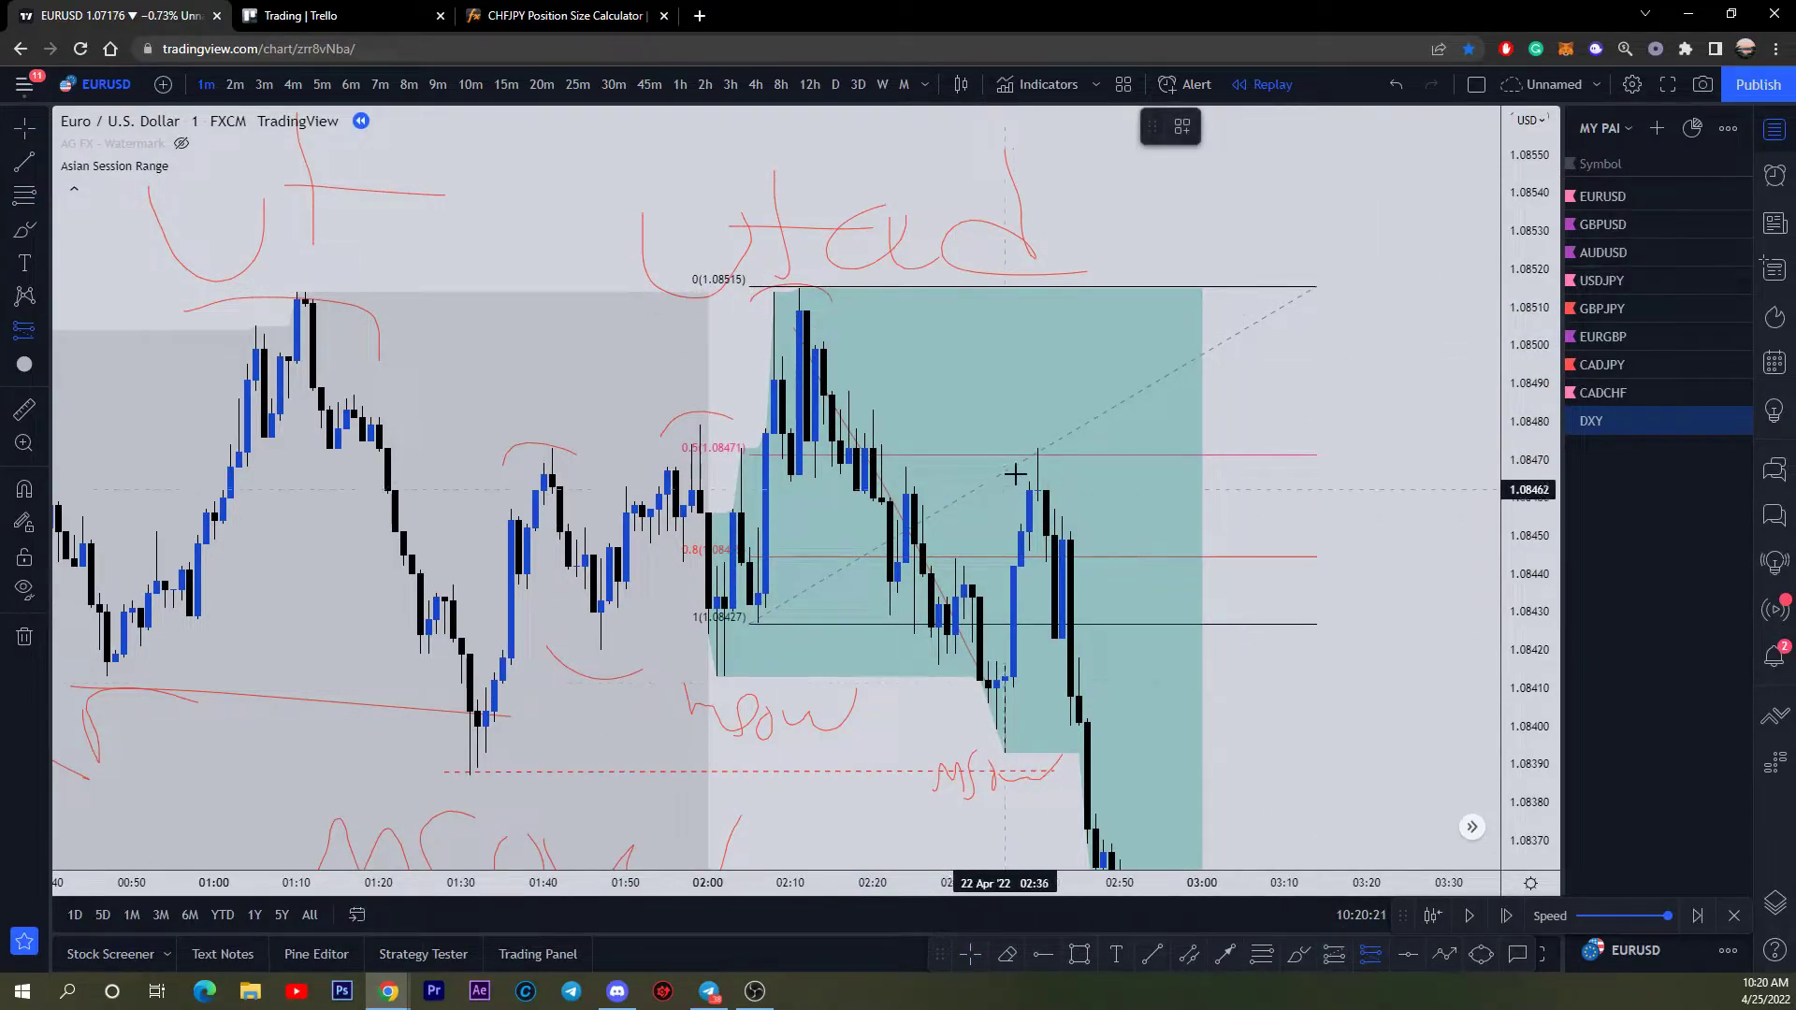
pyautogui.click(1027, 455)
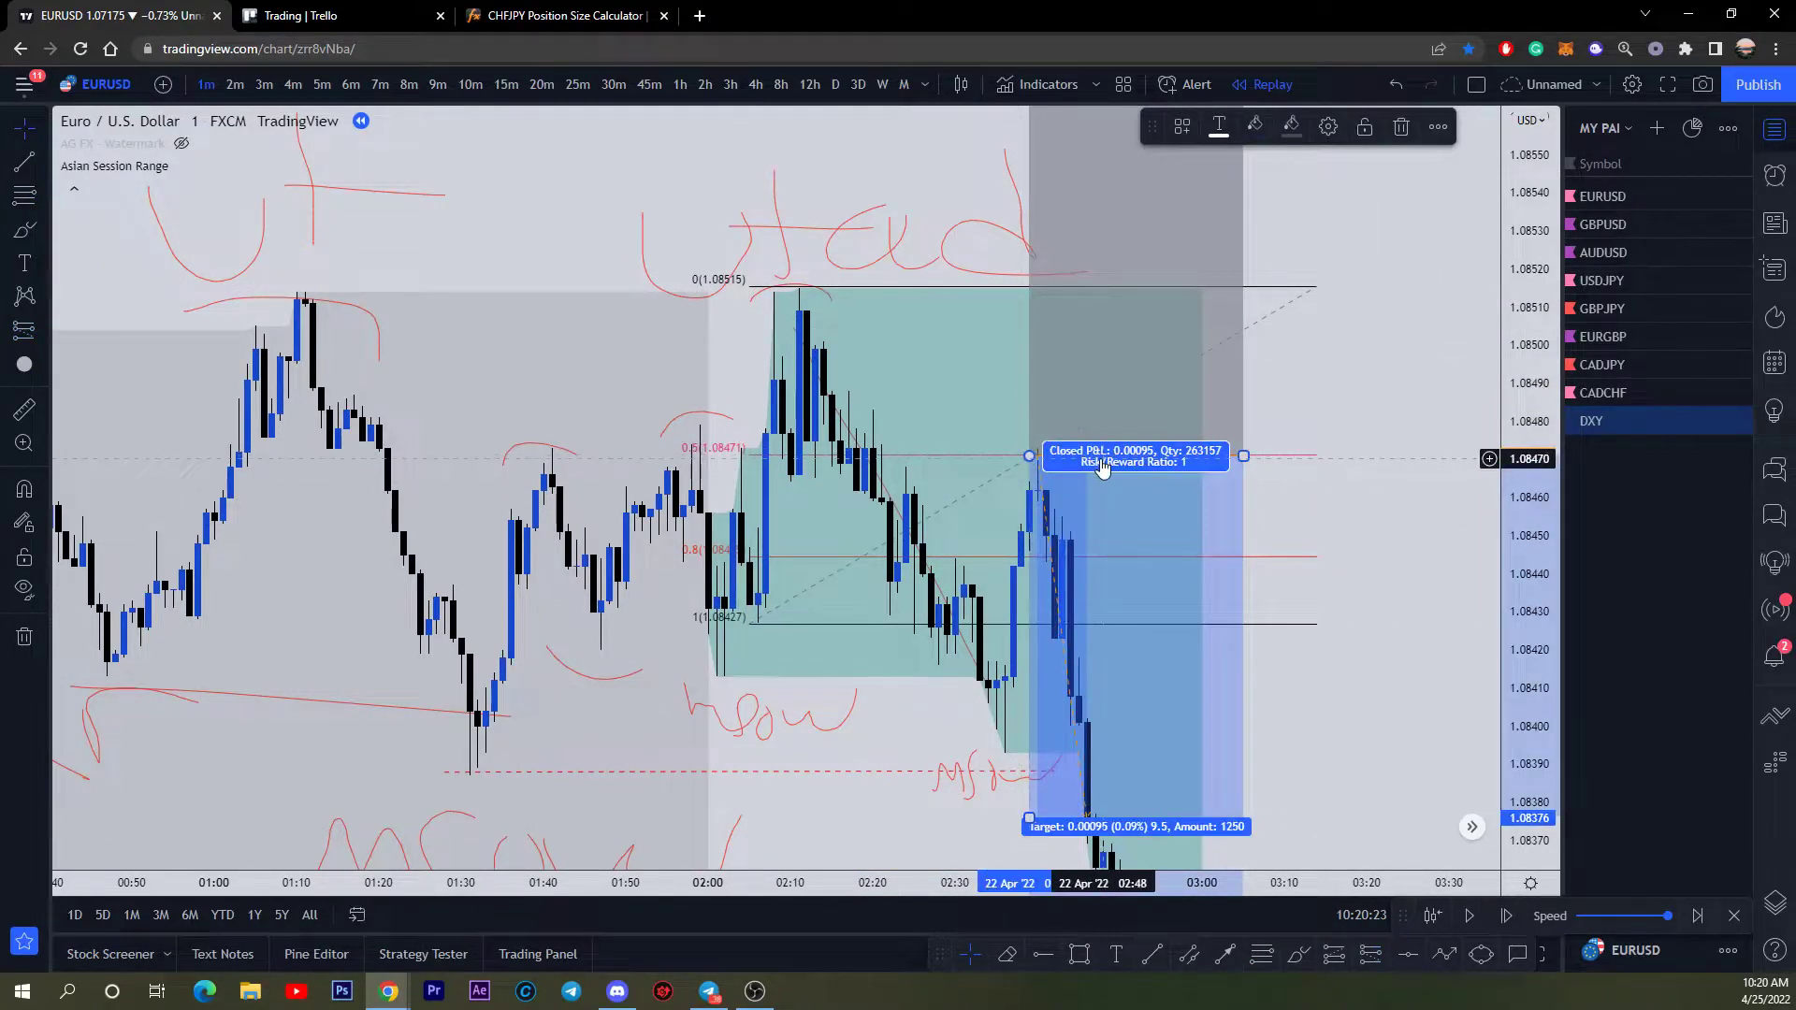
pyautogui.moveTo(1030, 248); pyautogui.dragTo(1007, 366)
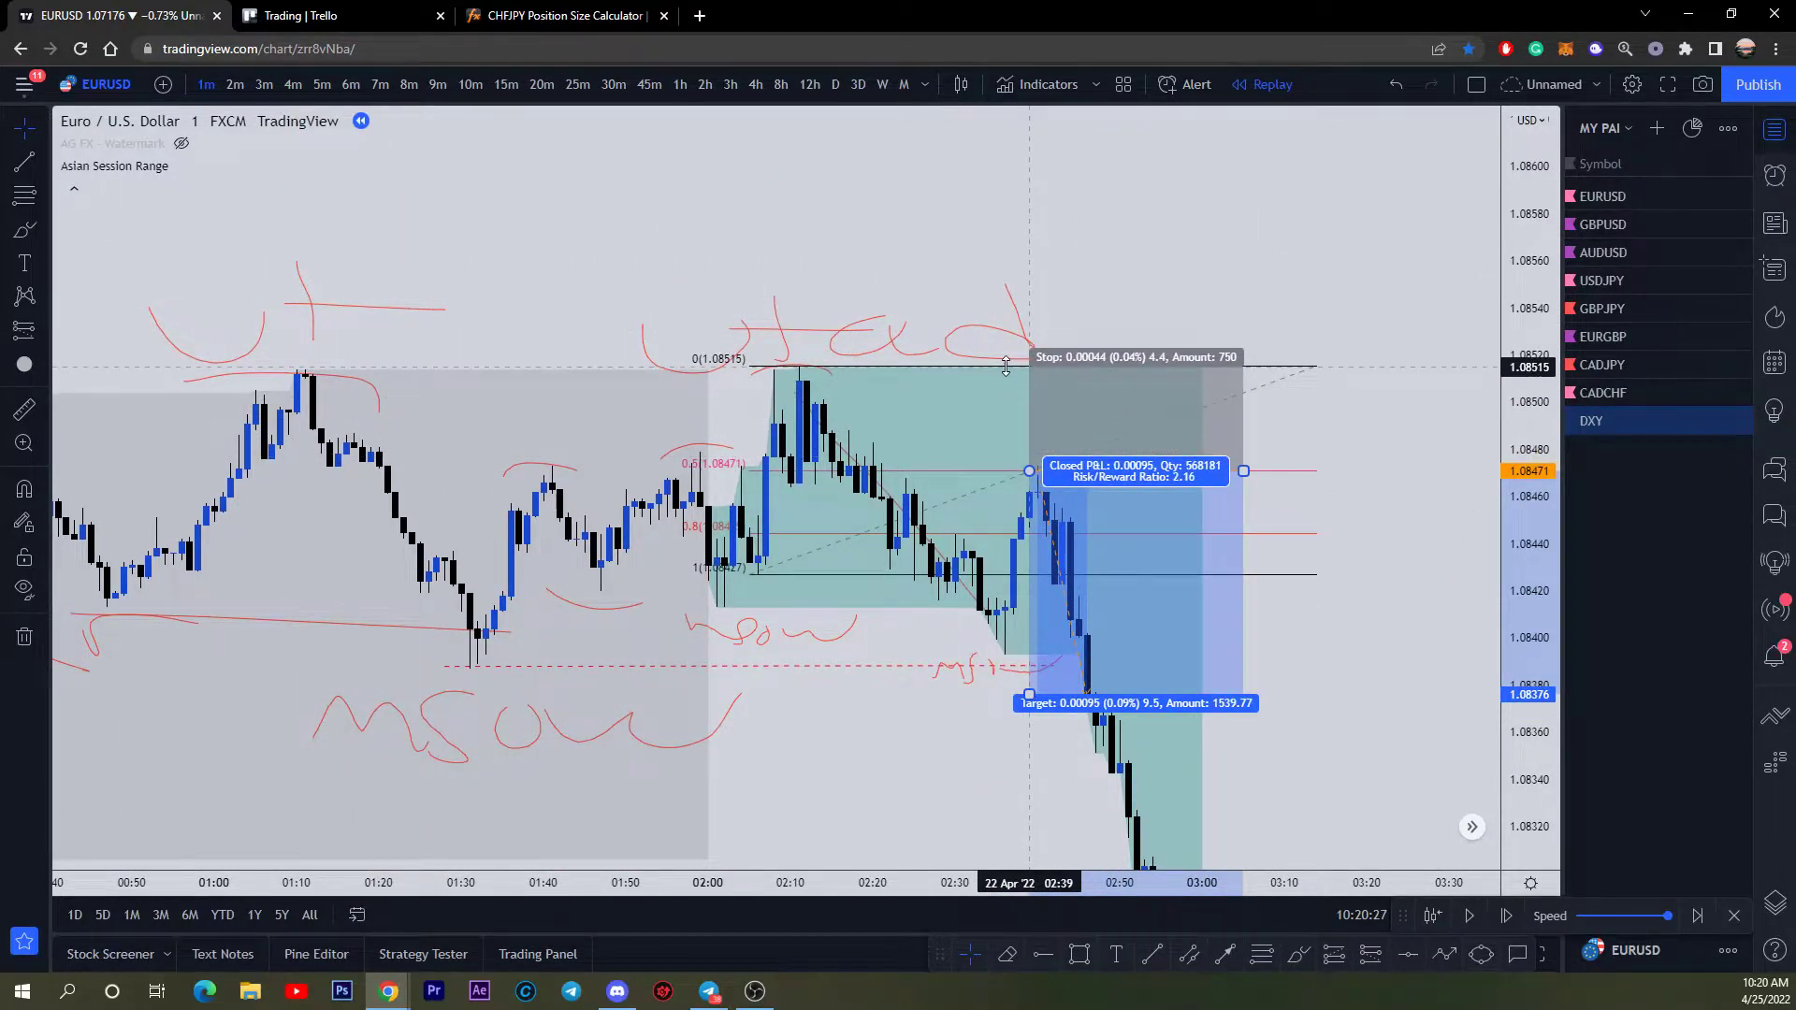
pyautogui.click(1401, 126)
# Step: Delete the stray red trend line and zoom in and out to review the annotations
pyautogui.scroll(-3, 845, 693)
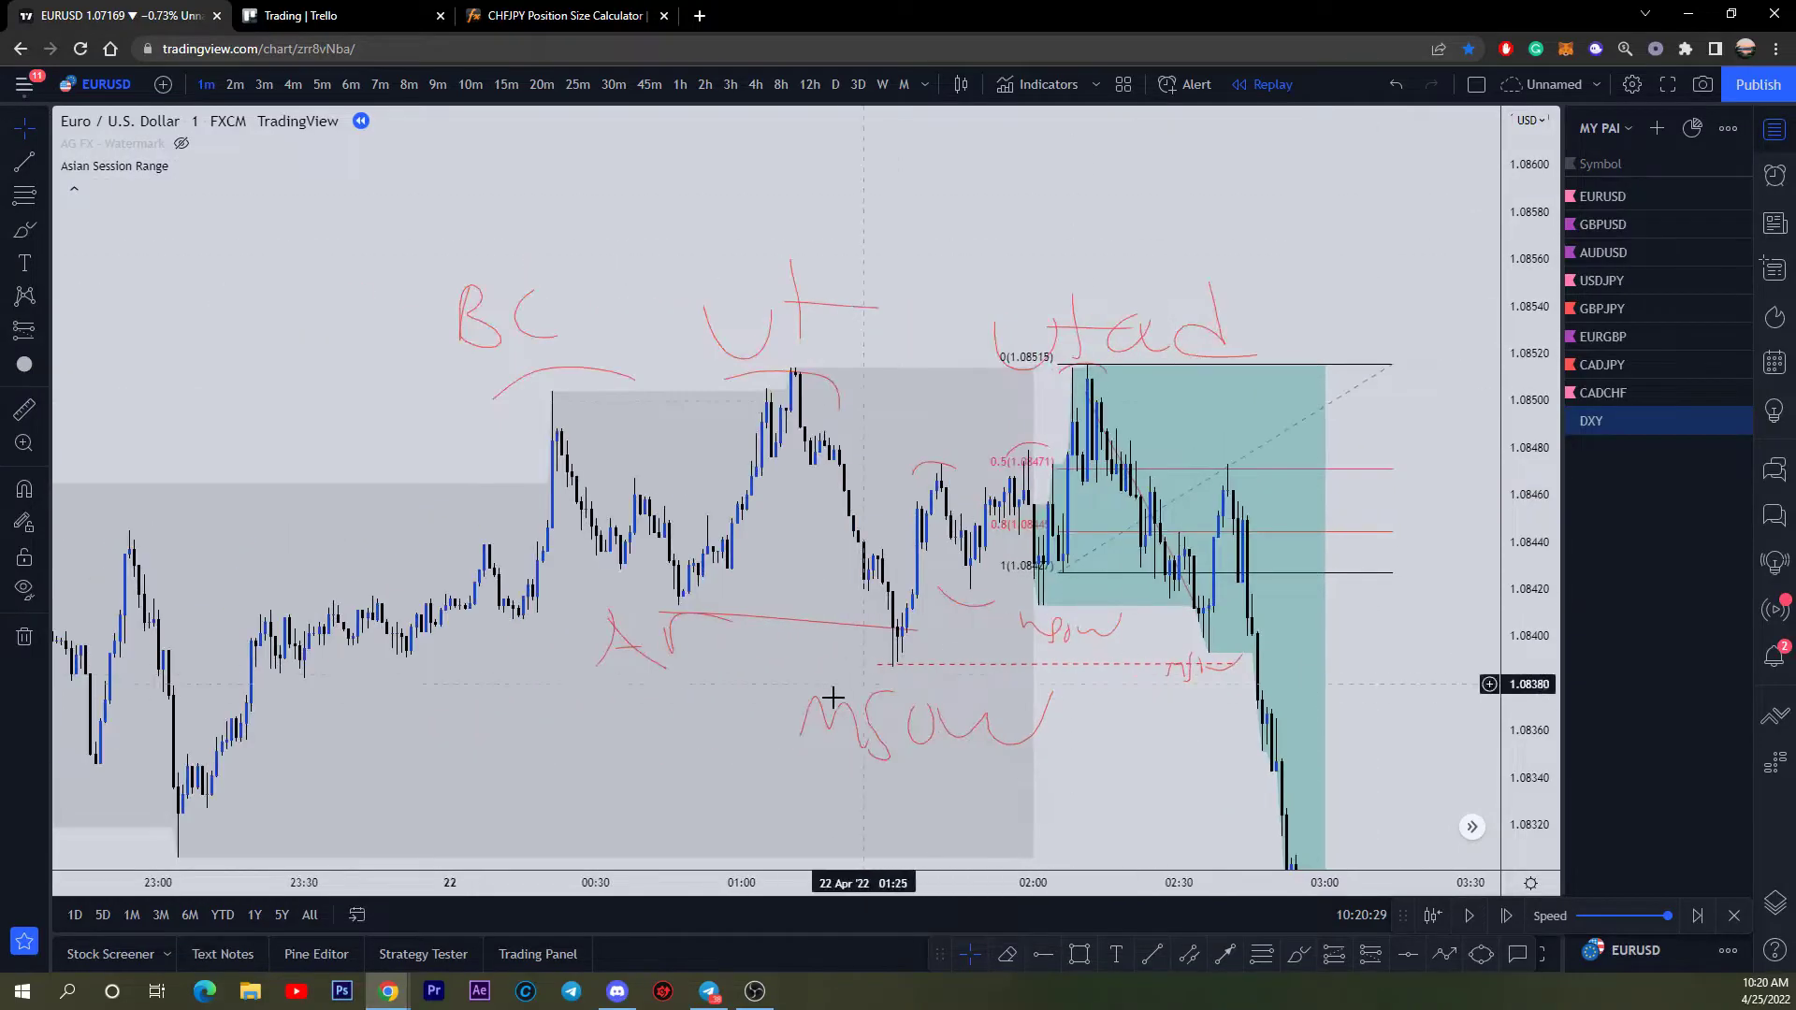
pyautogui.scroll(2, 1002, 749)
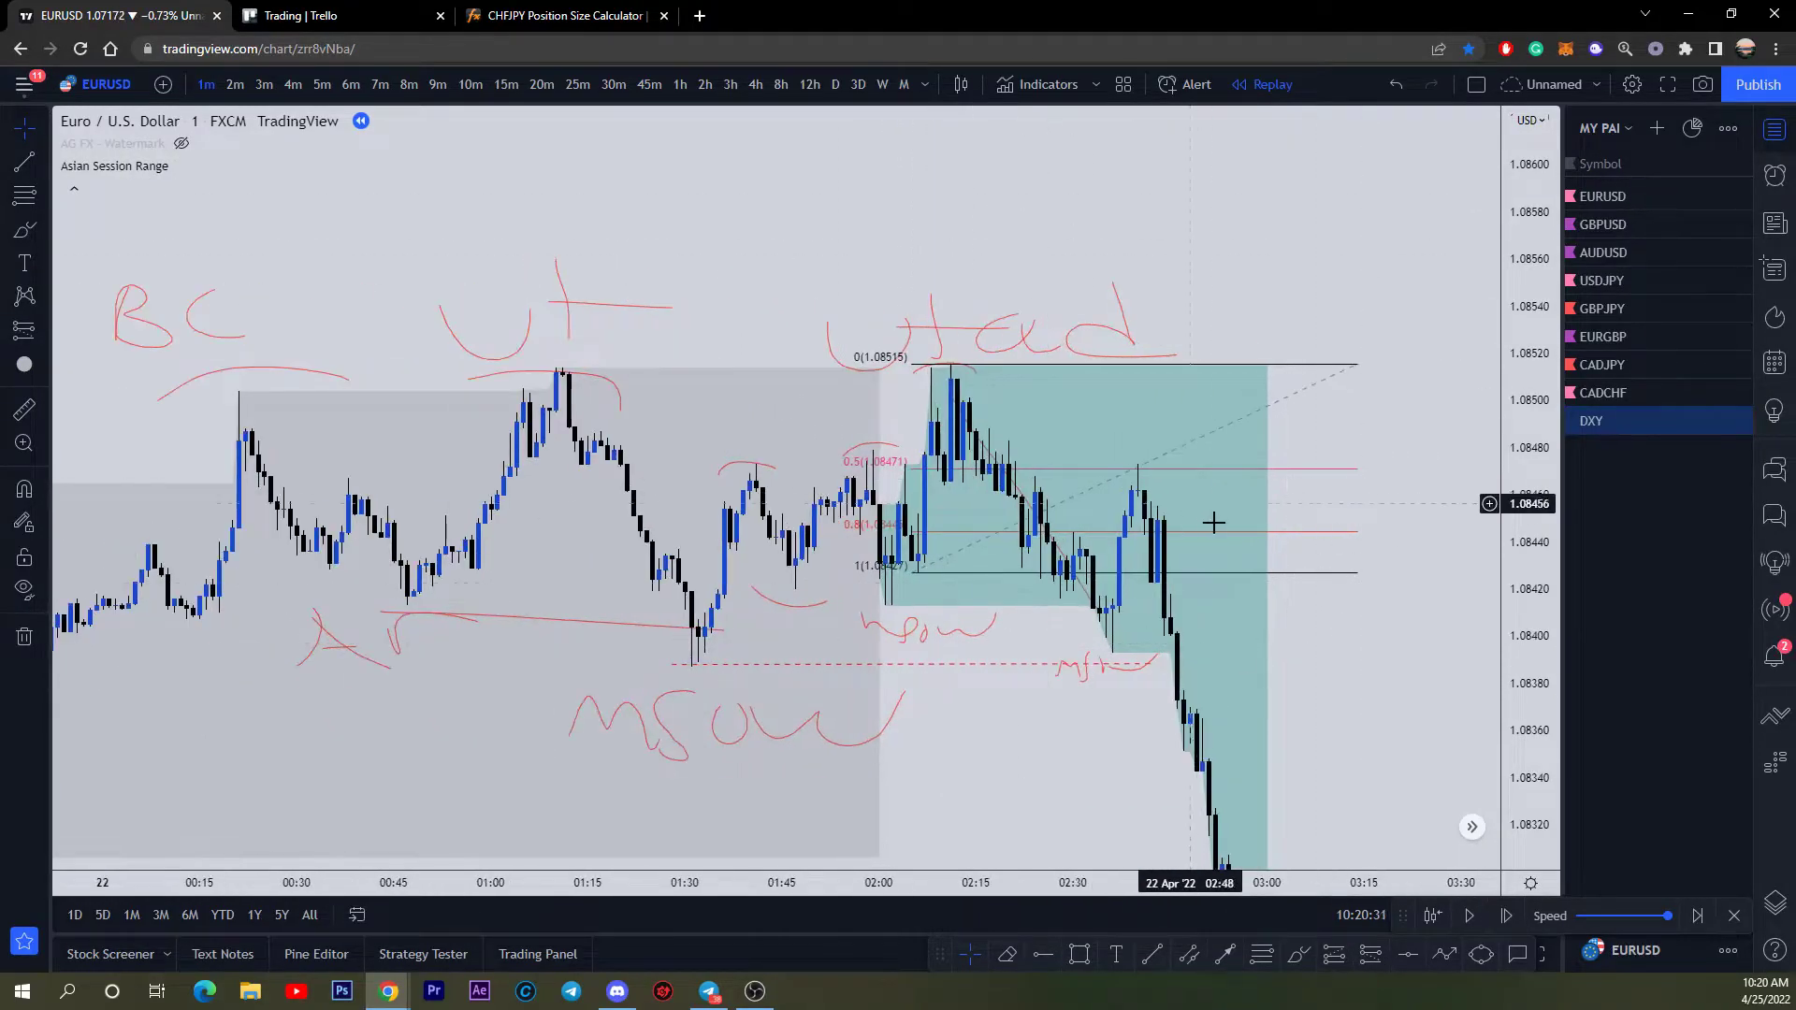
pyautogui.click(1045, 531)
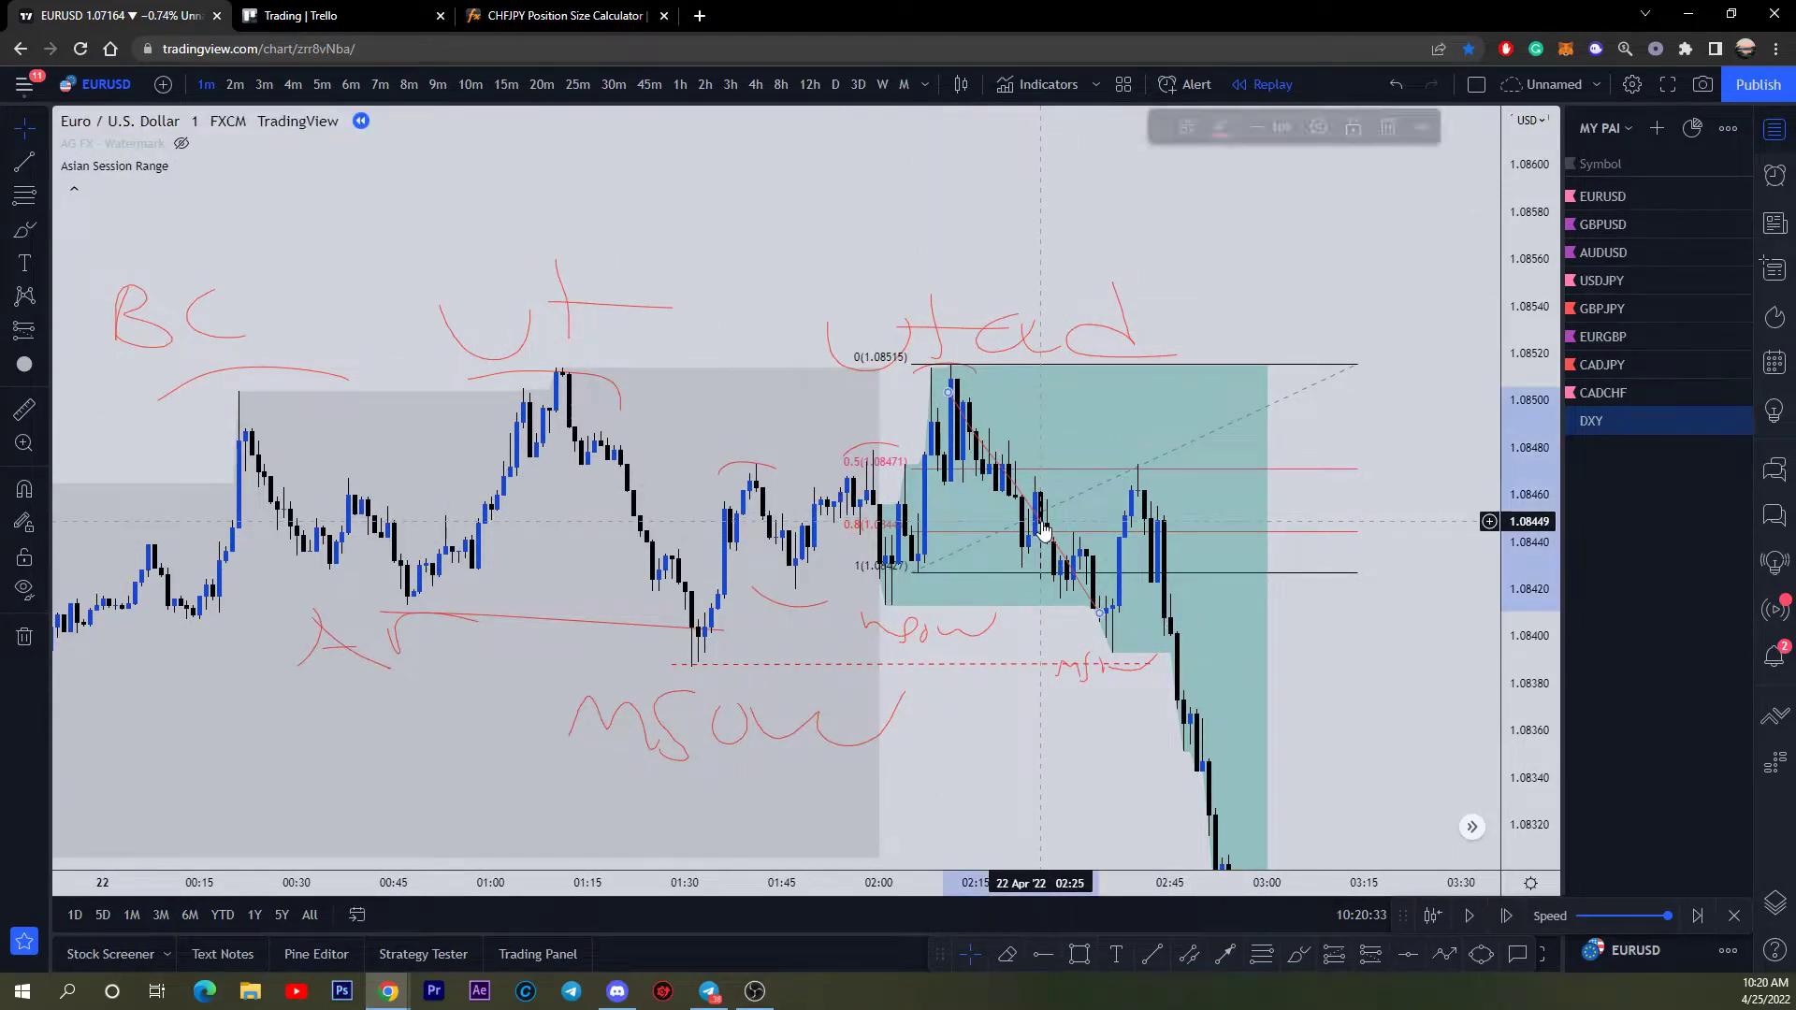
pyautogui.click(1400, 126)
pyautogui.scroll(-3, 1131, 670)
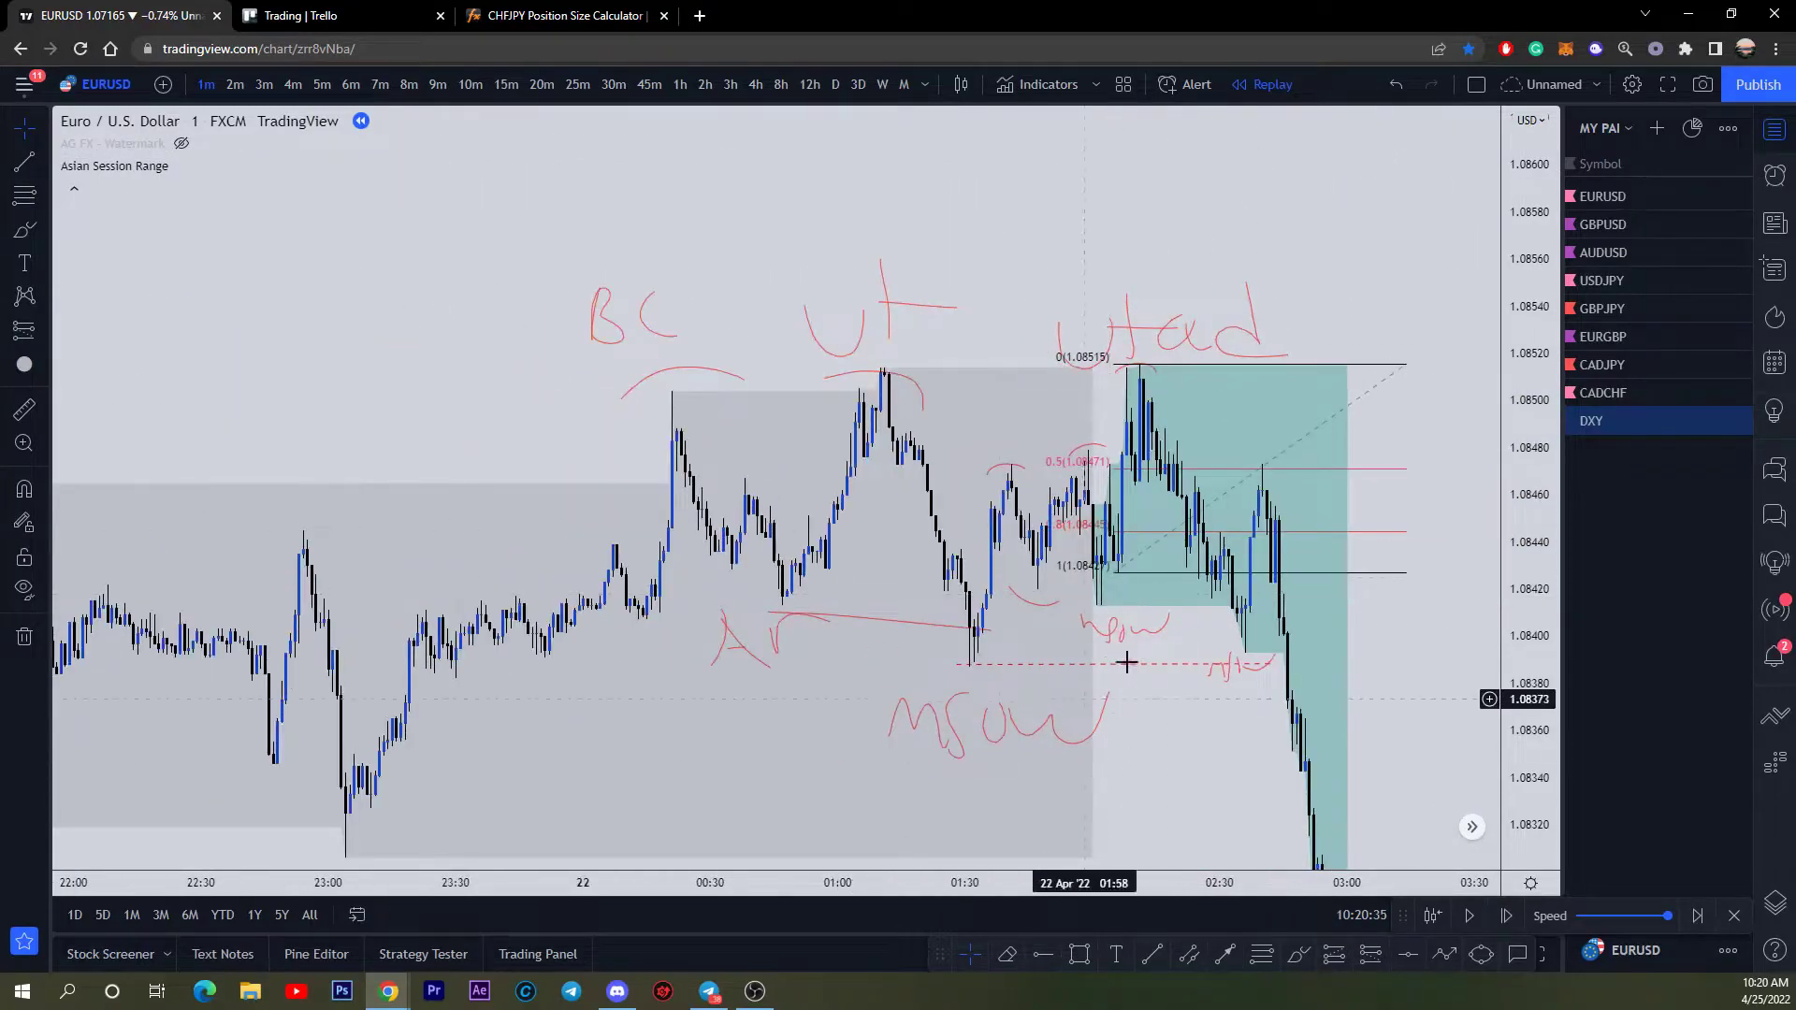
pyautogui.scroll(-3, 1018, 673)
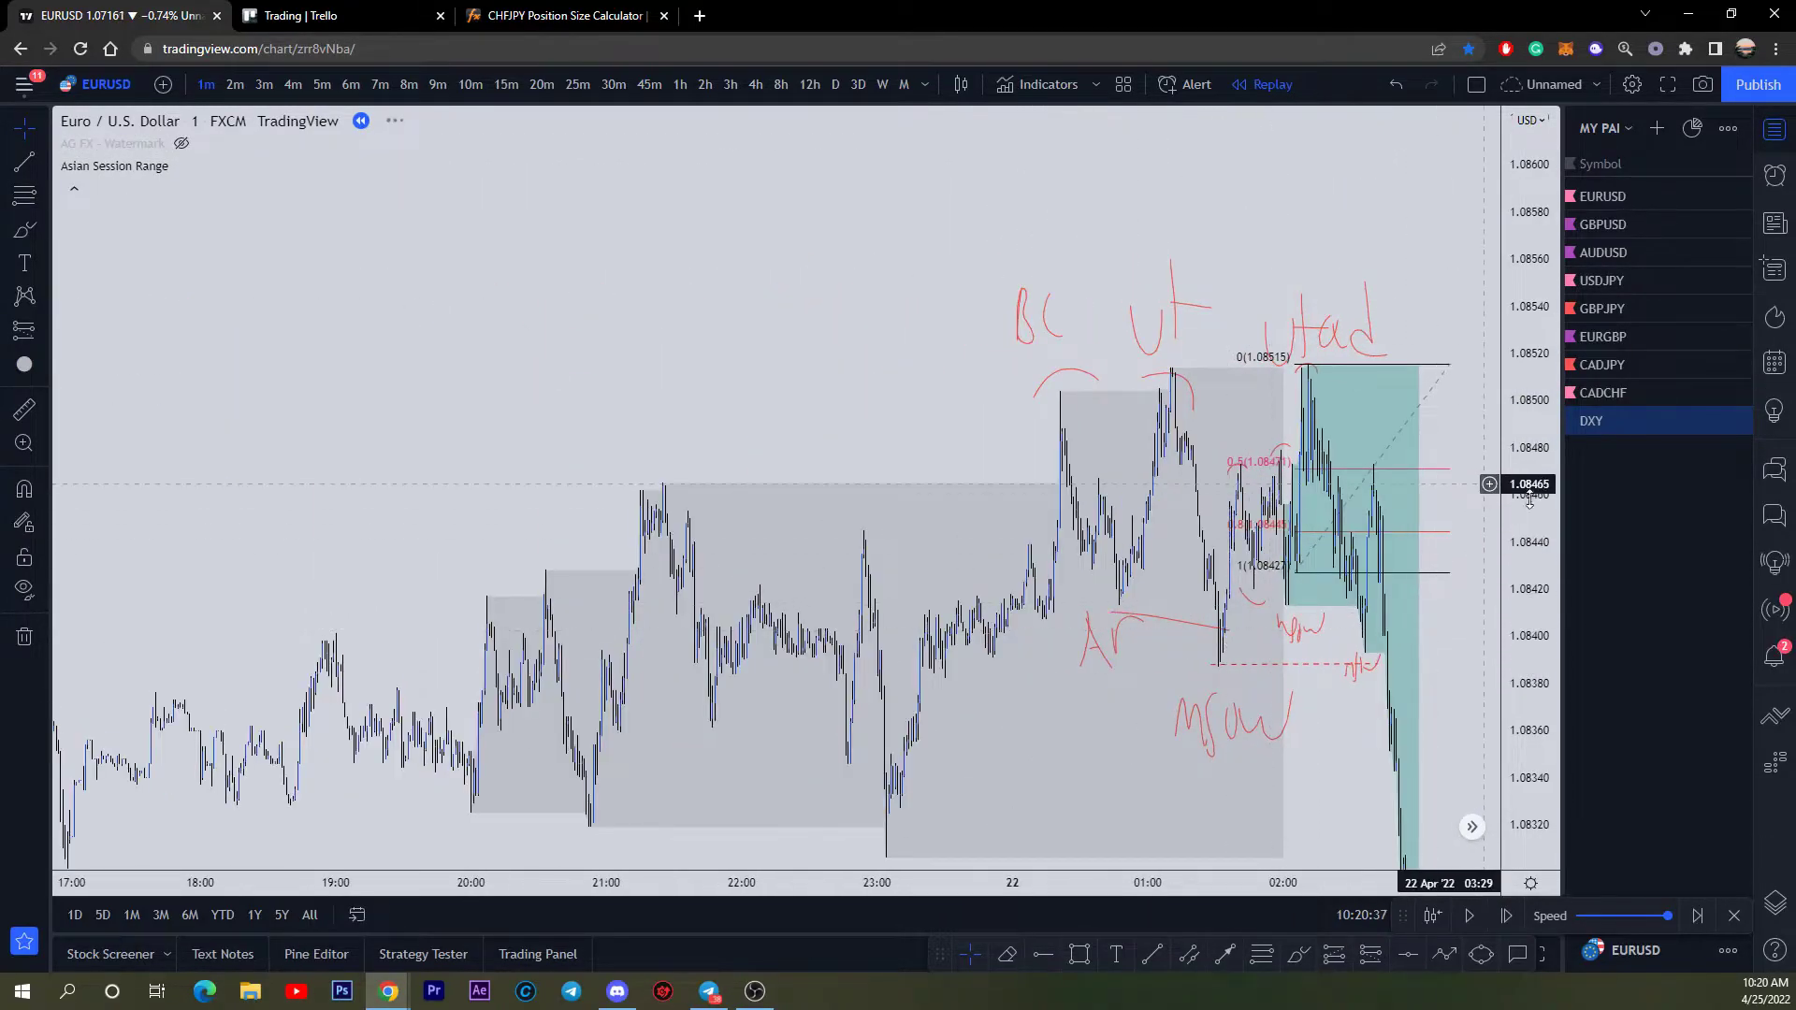
pyautogui.scroll(3, 1274, 582)
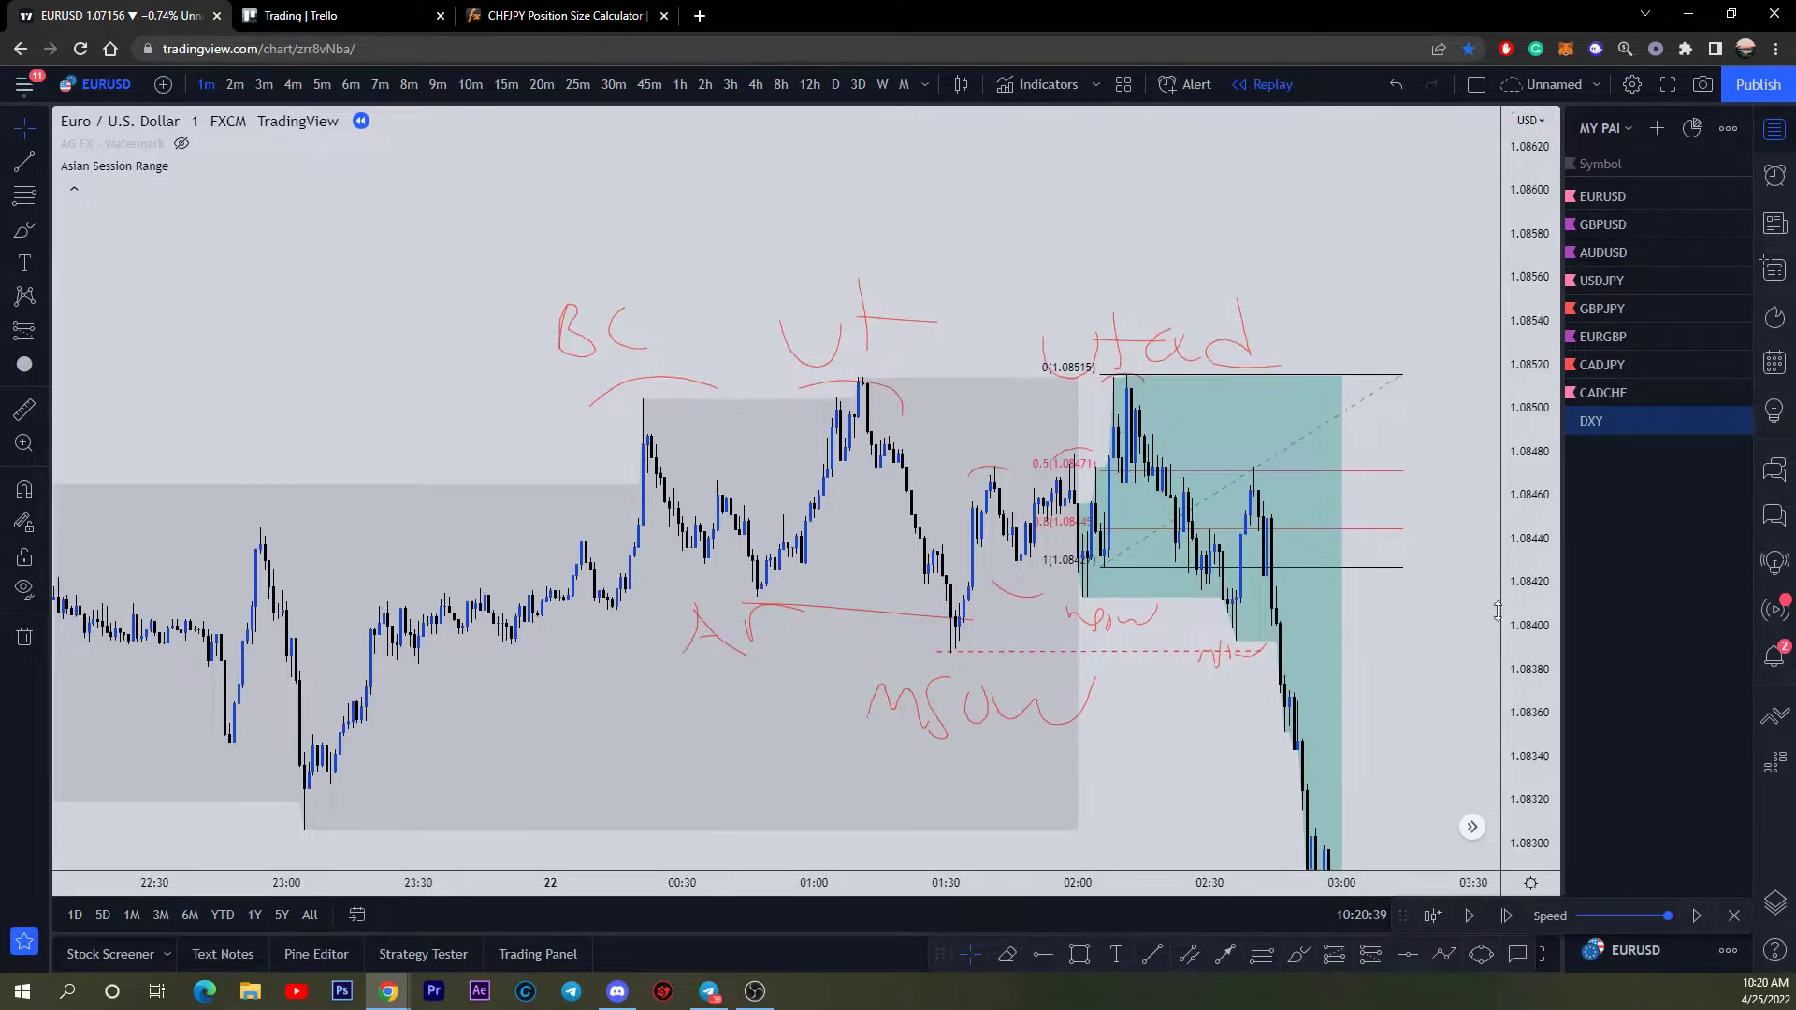
pyautogui.scroll(2, 1254, 608)
pyautogui.scroll(-3, 1443, 514)
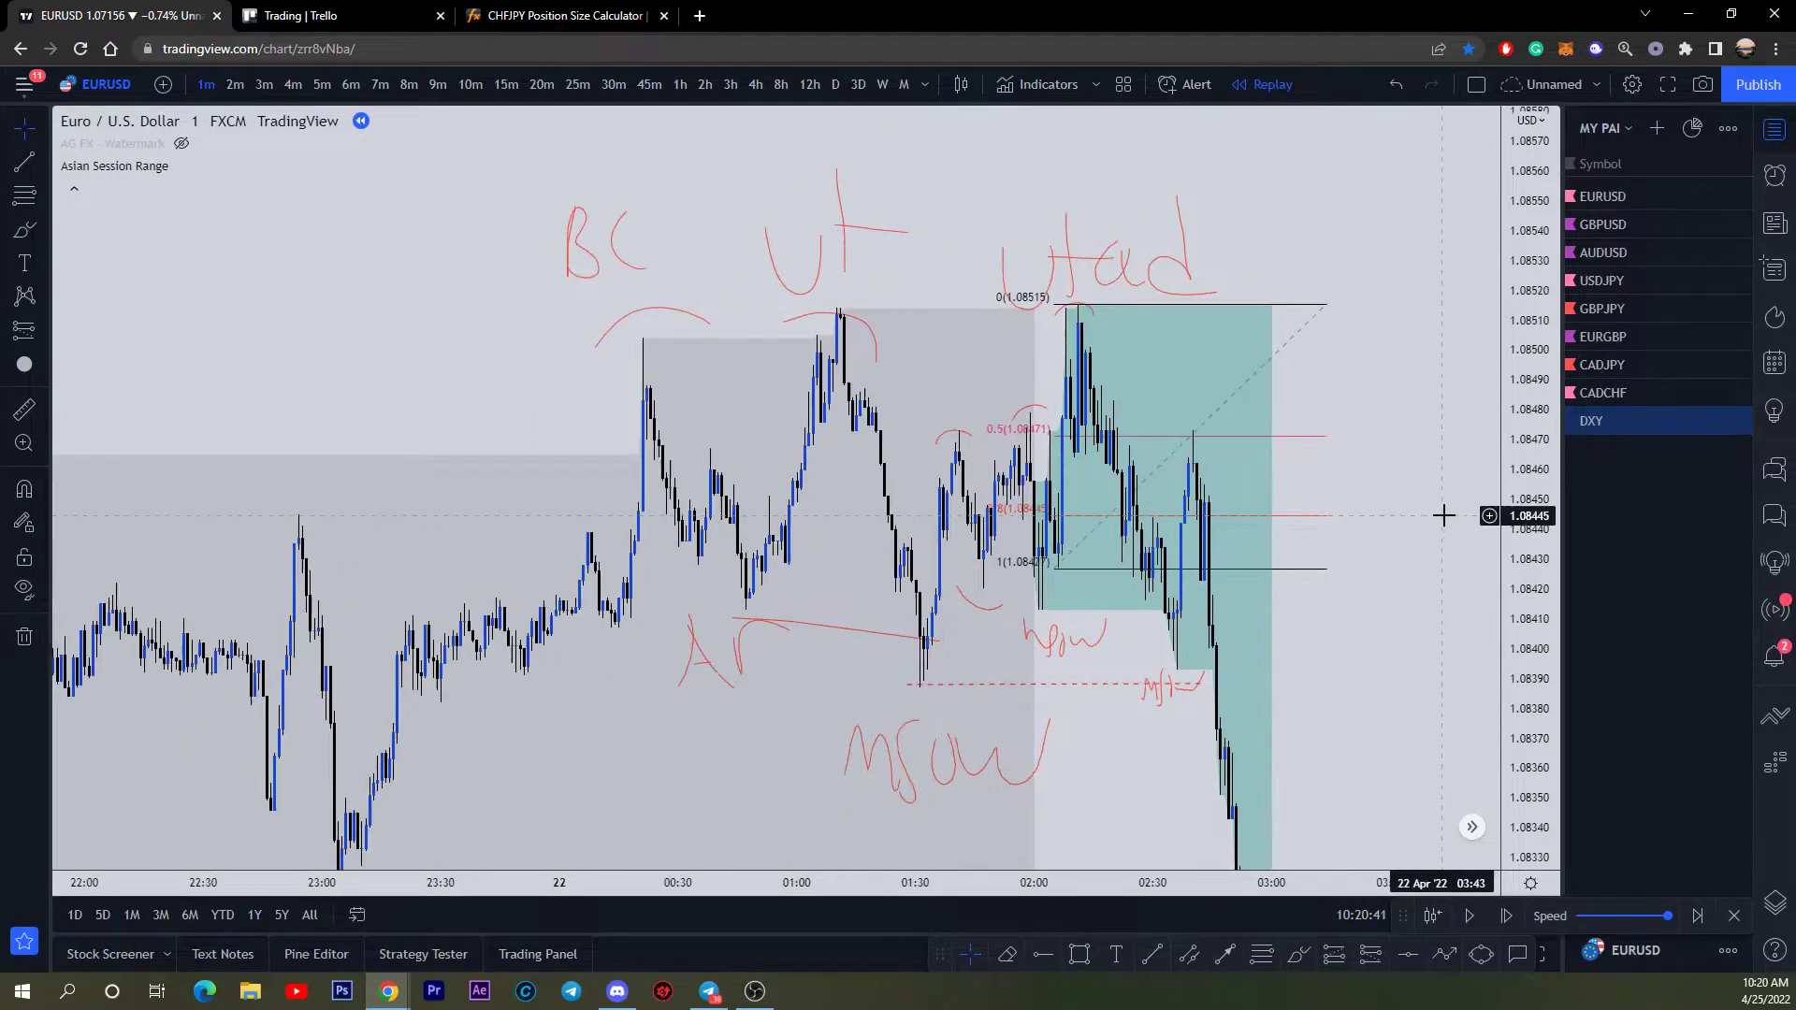
pyautogui.scroll(-2, 842, 477)
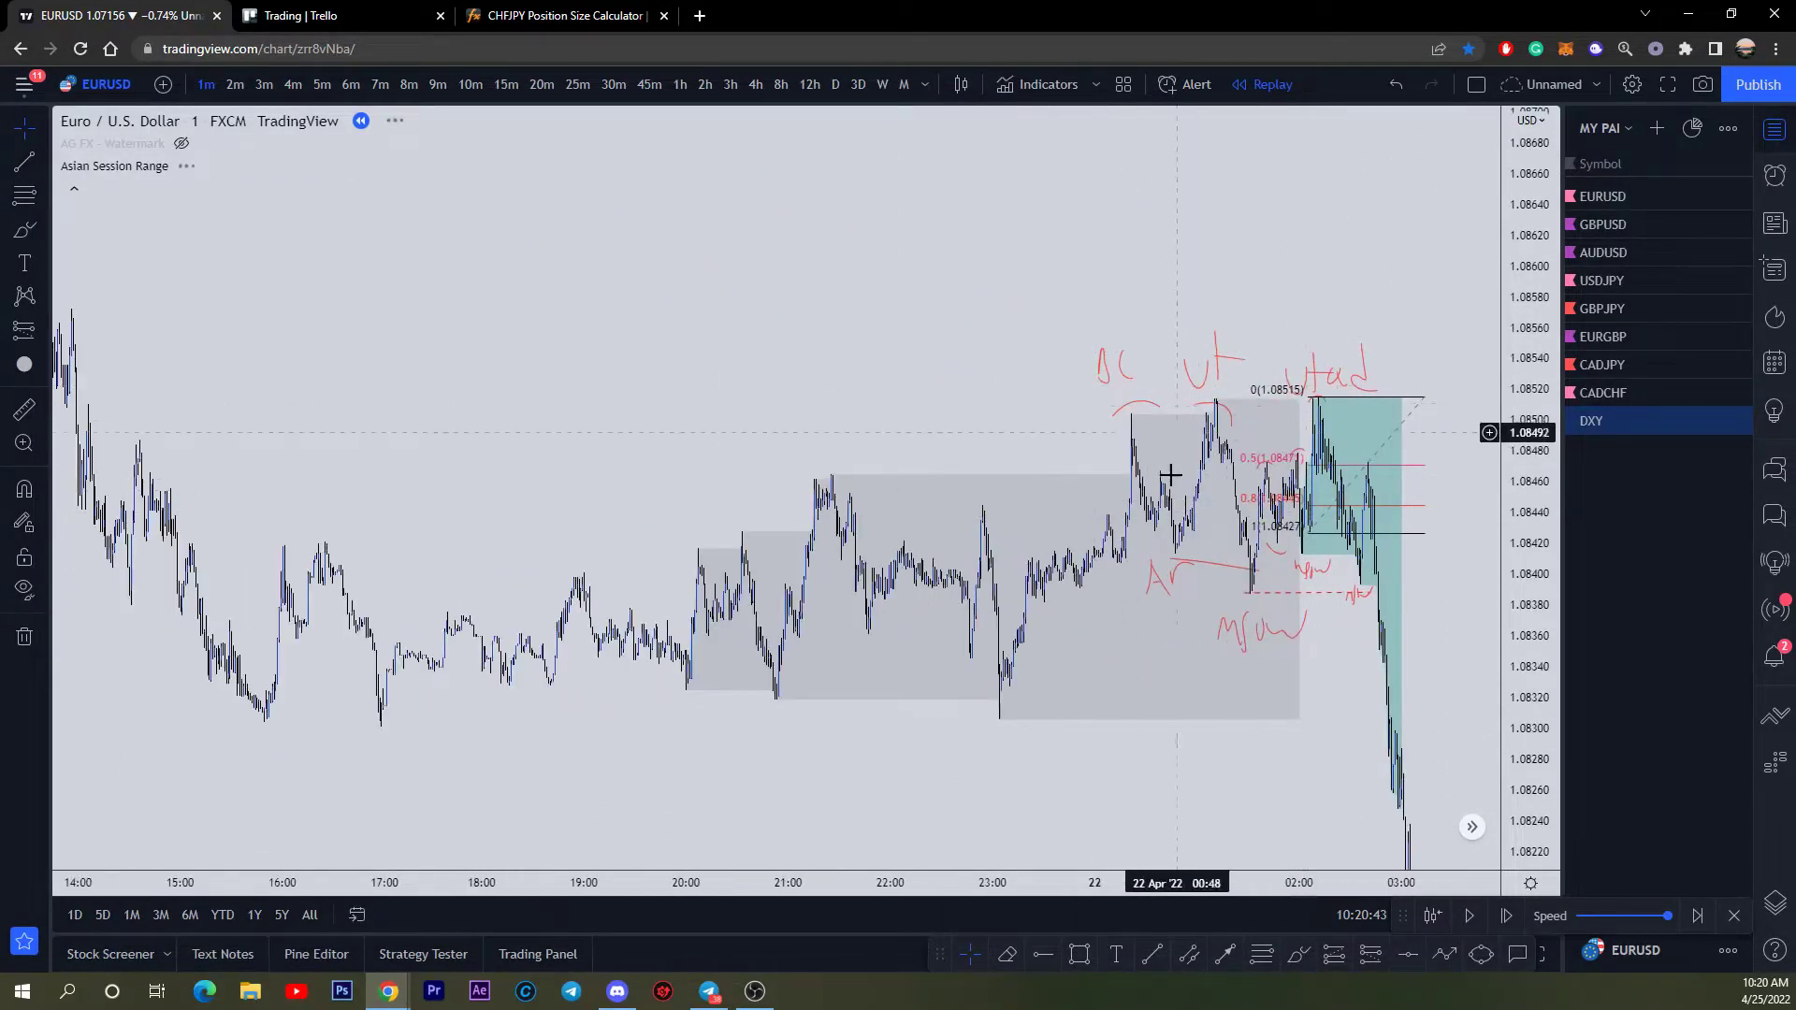
pyautogui.scroll(3, 1357, 402)
pyautogui.scroll(2, 1211, 659)
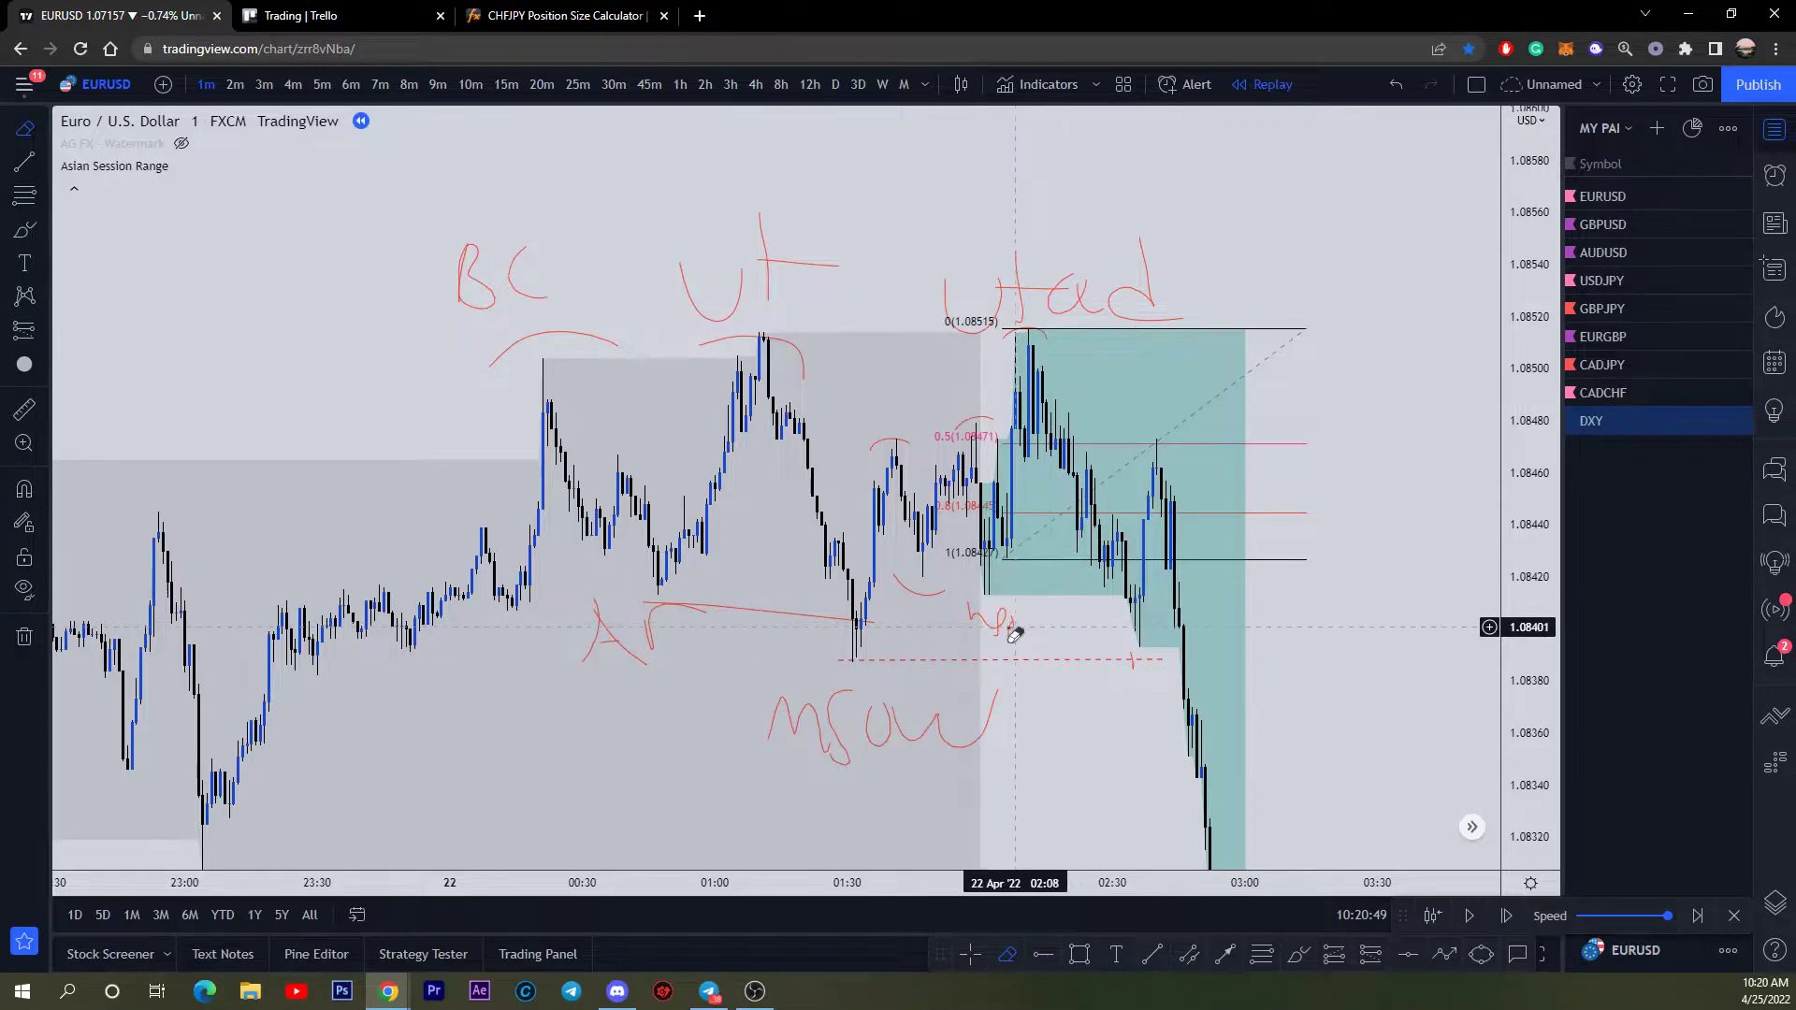
# Step: Erase the small red marks by the dashed level and range, plus the Fibonacci retracement
pyautogui.click(1132, 661)
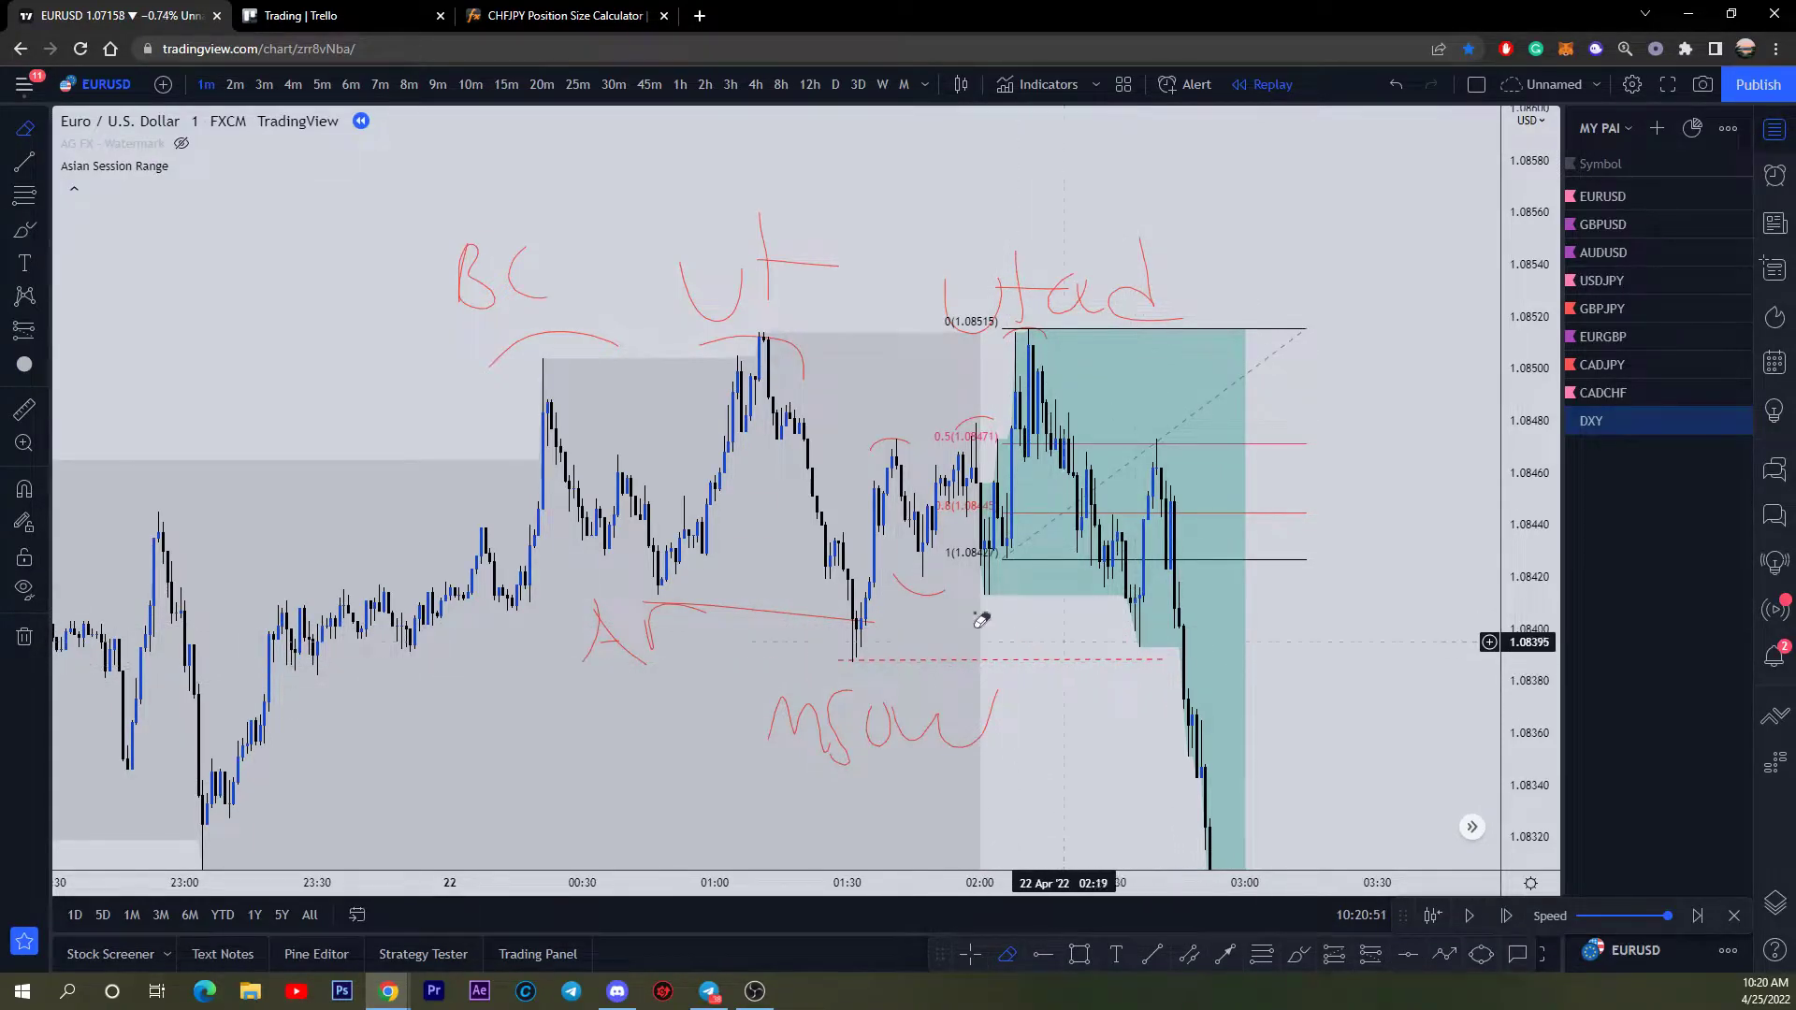
pyautogui.click(915, 600)
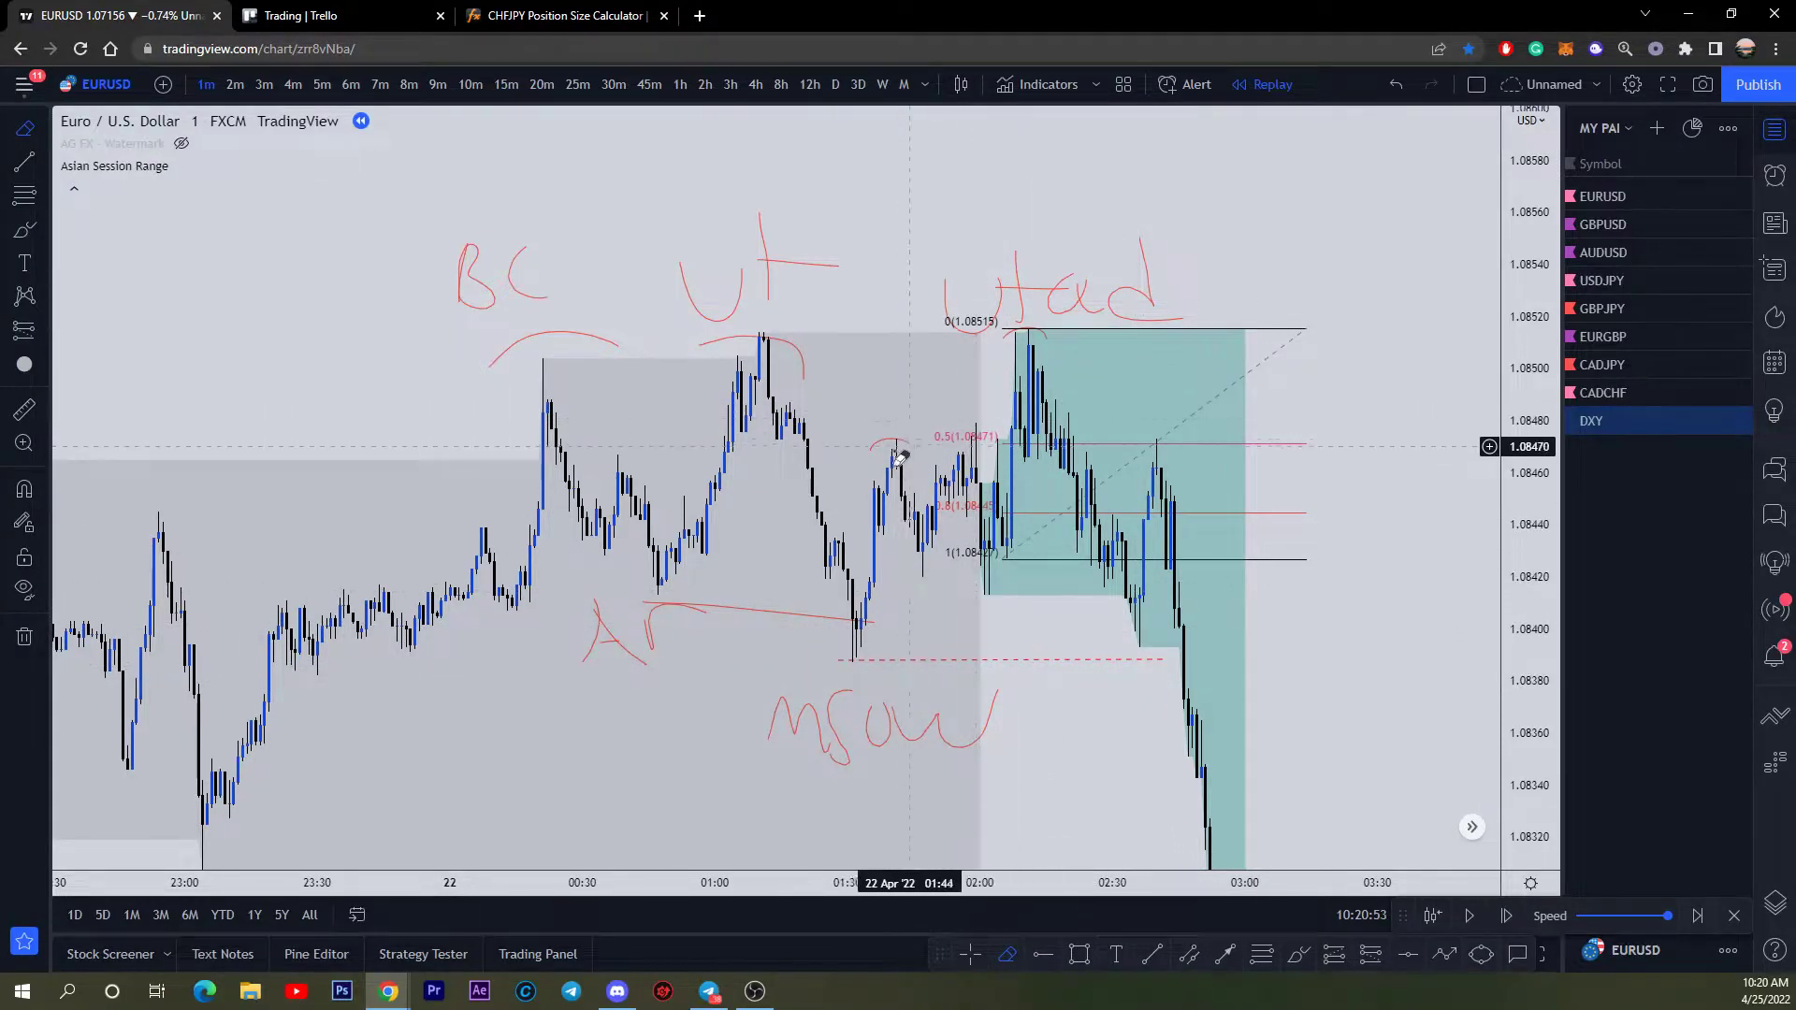
pyautogui.click(1160, 453)
pyautogui.scroll(-3, 1404, 524)
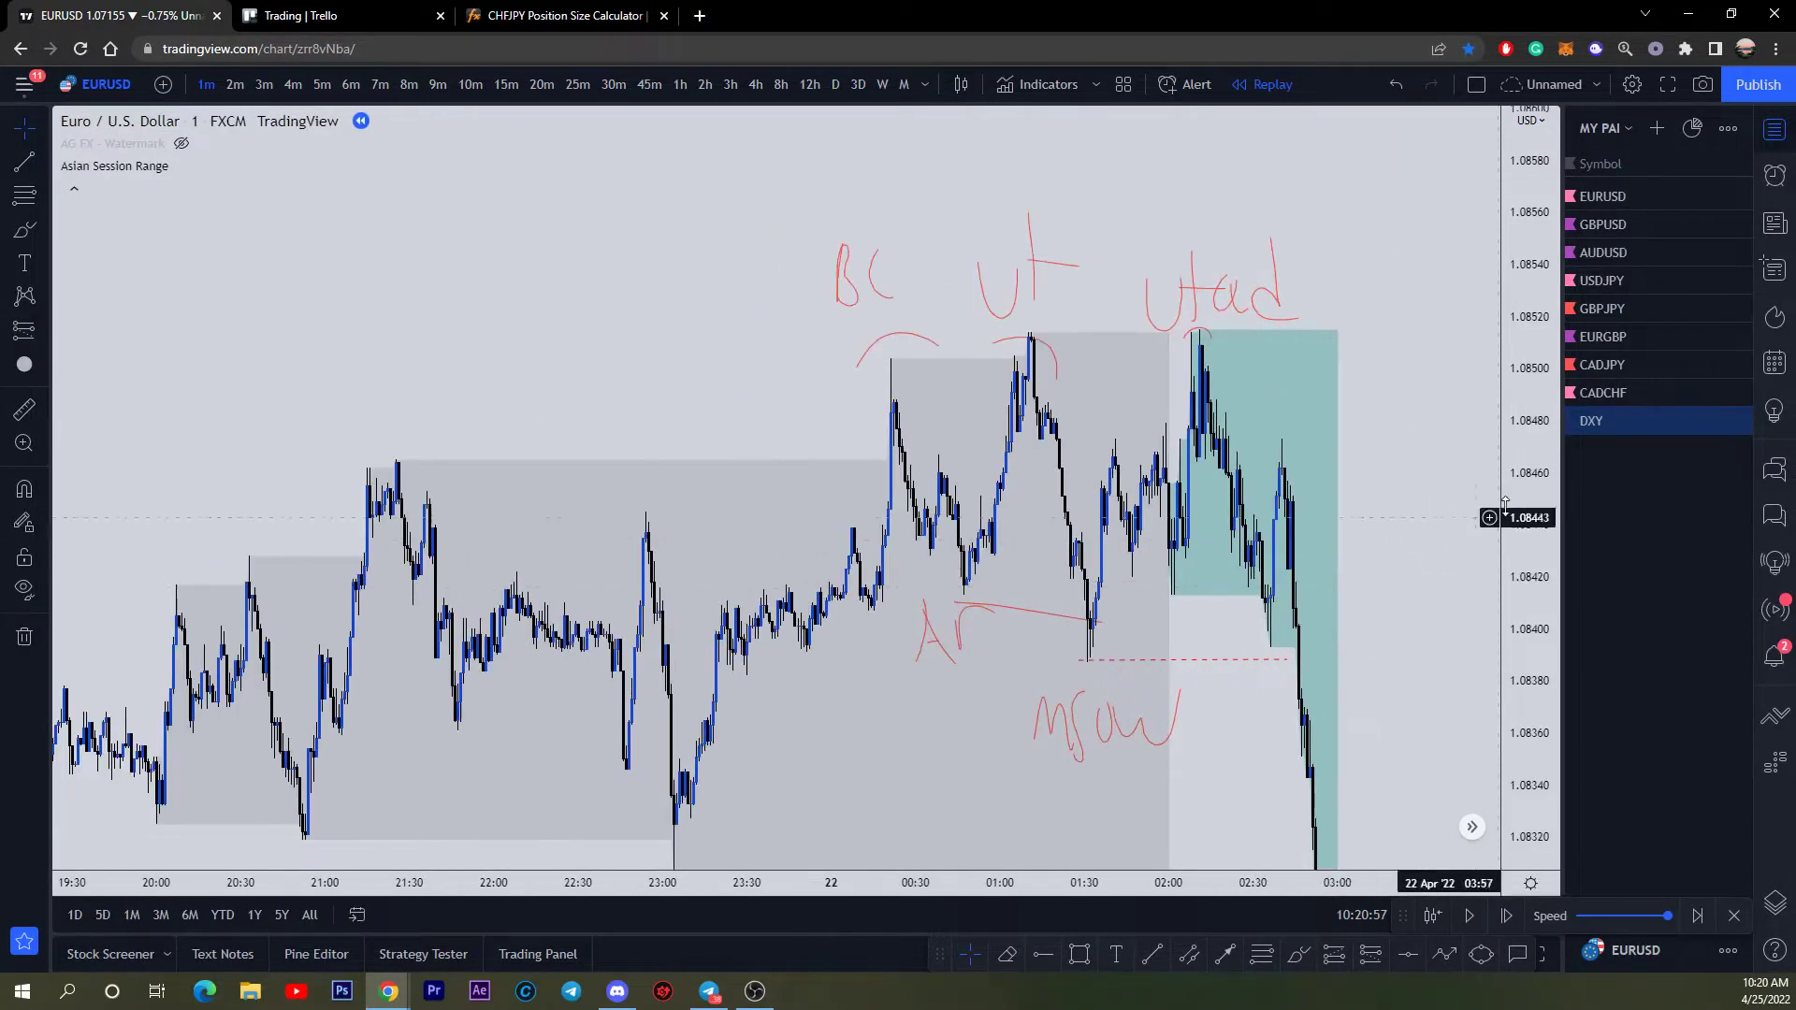
pyautogui.moveTo(1512, 506); pyautogui.dragTo(1515, 692)
# Step: Zoom and pan the chart to recenter the remaining Wyckoff annotations
pyautogui.scroll(-3, 1151, 608)
pyautogui.scroll(7, 1277, 543)
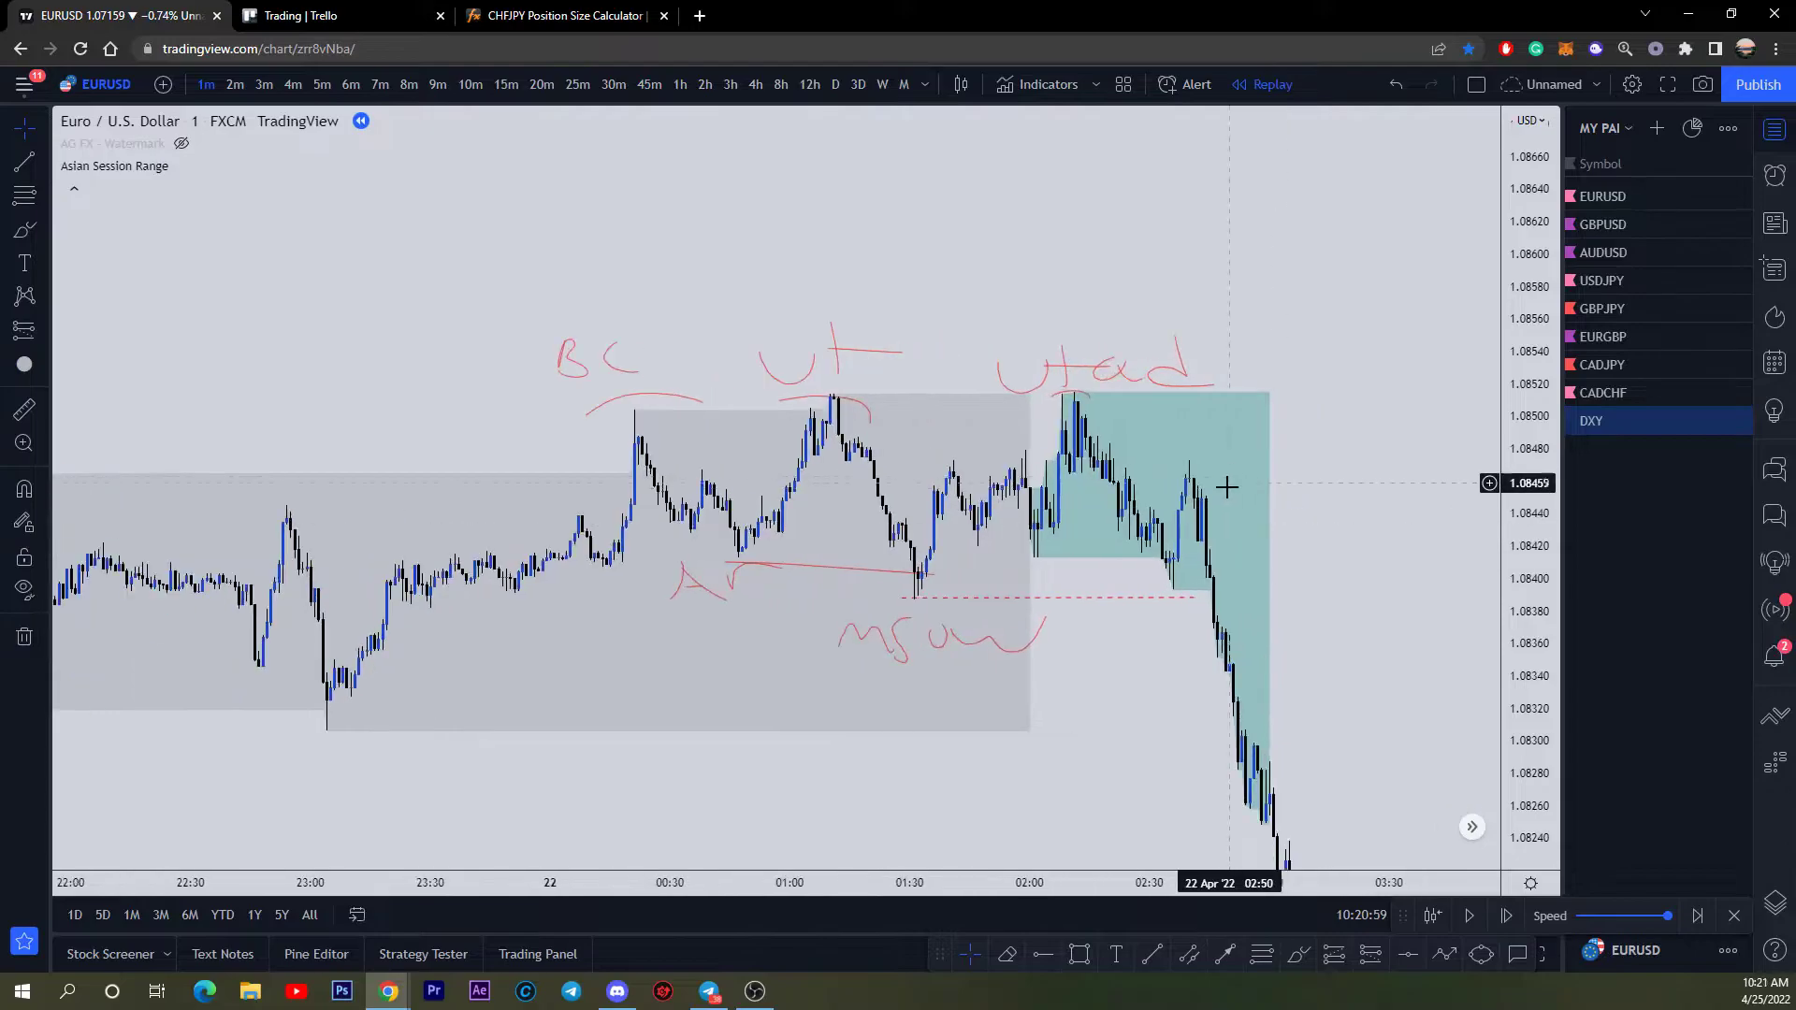
pyautogui.scroll(-2, 1115, 473)
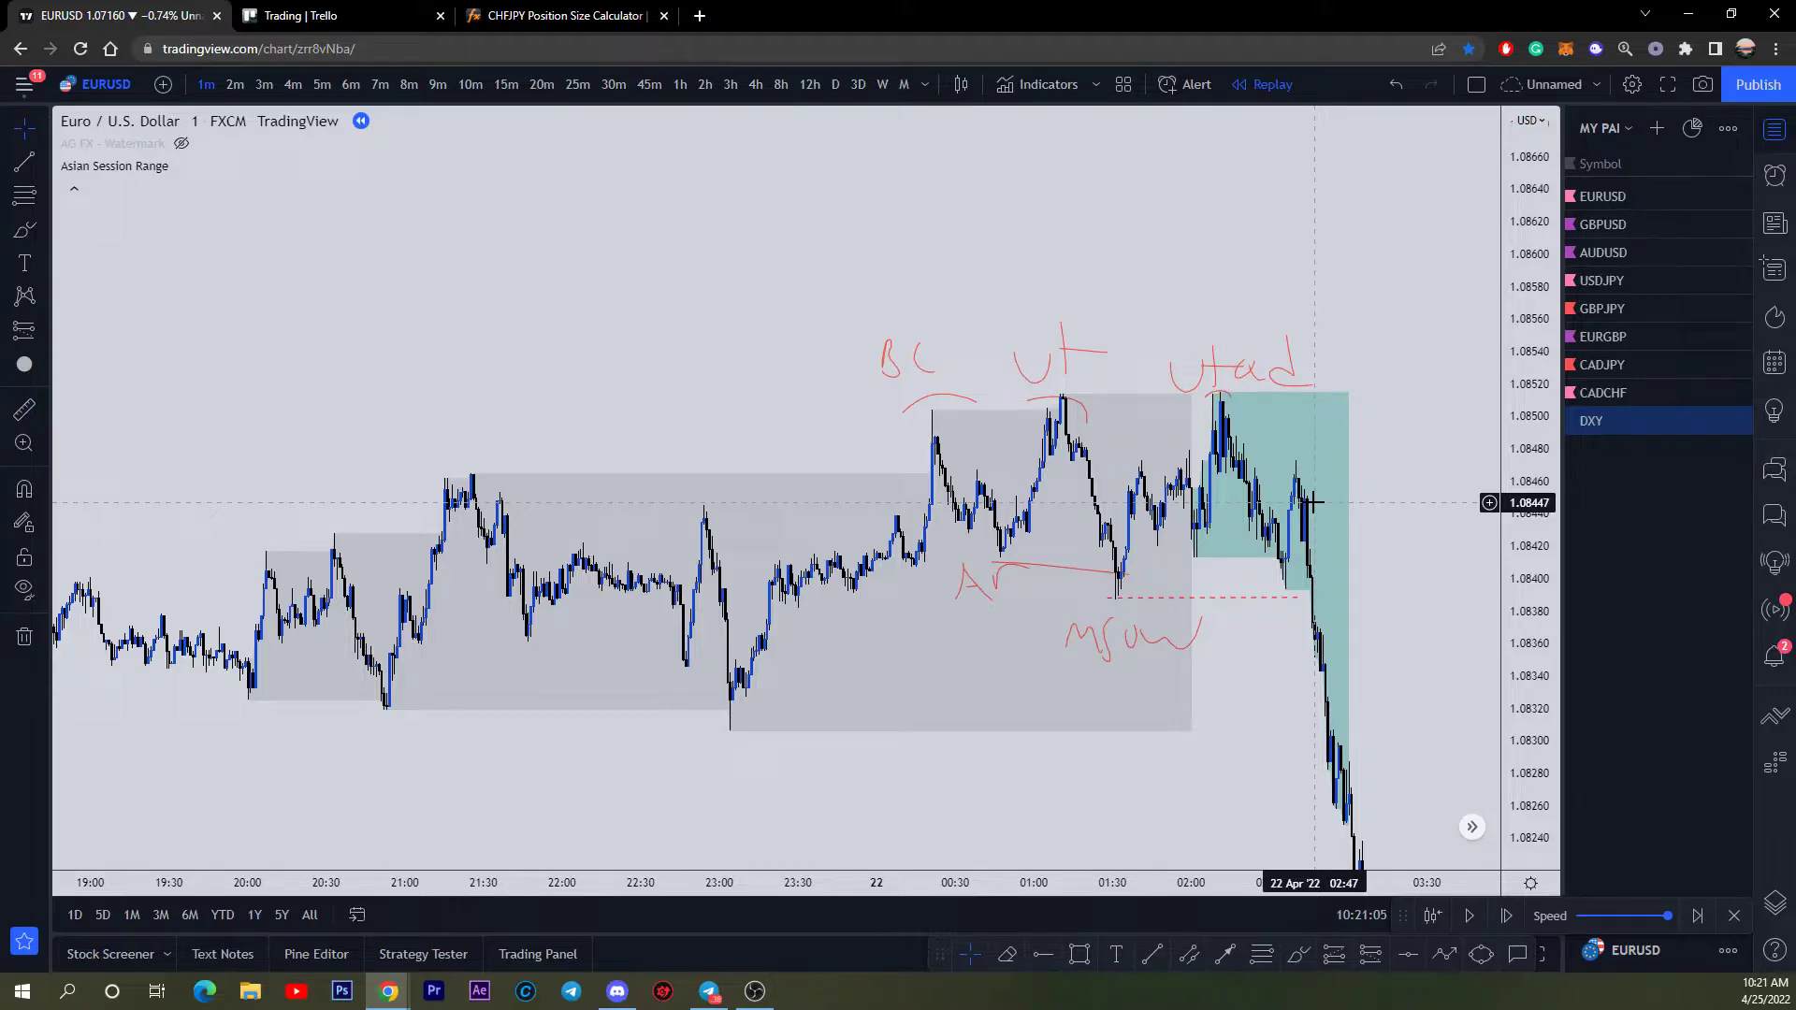
pyautogui.scroll(2, 1309, 513)
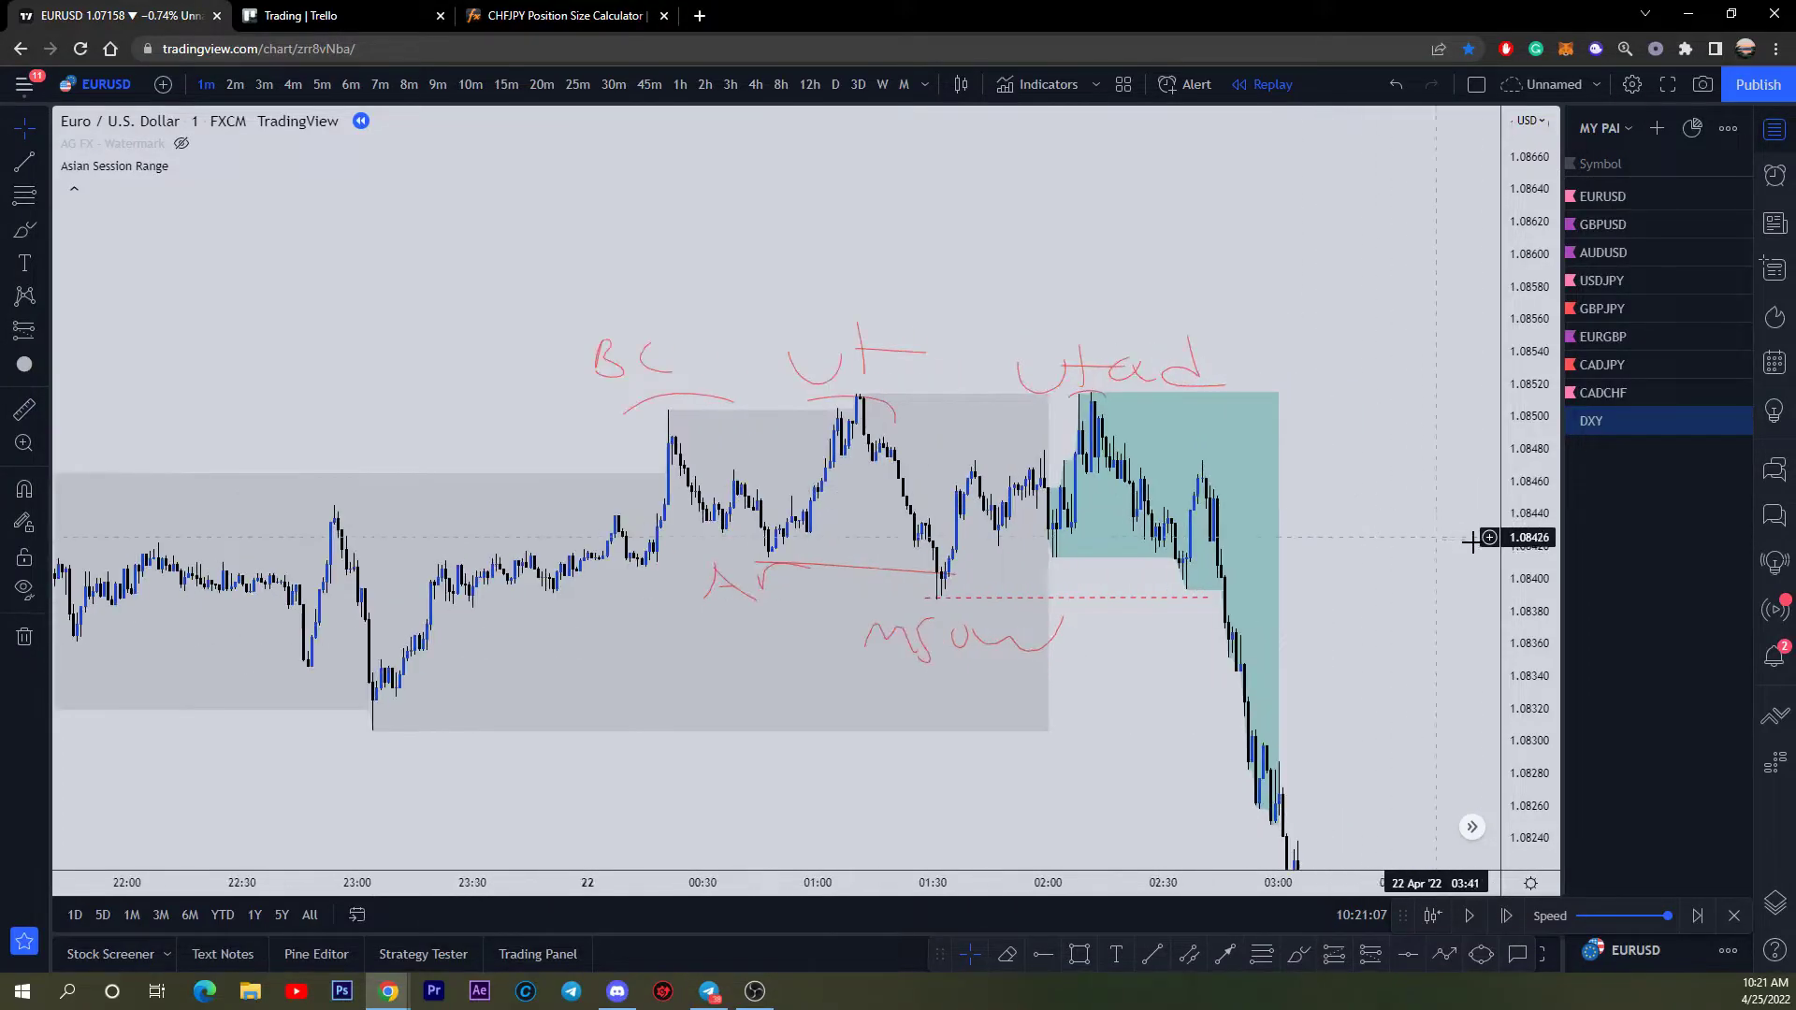
pyautogui.scroll(1, 1337, 530)
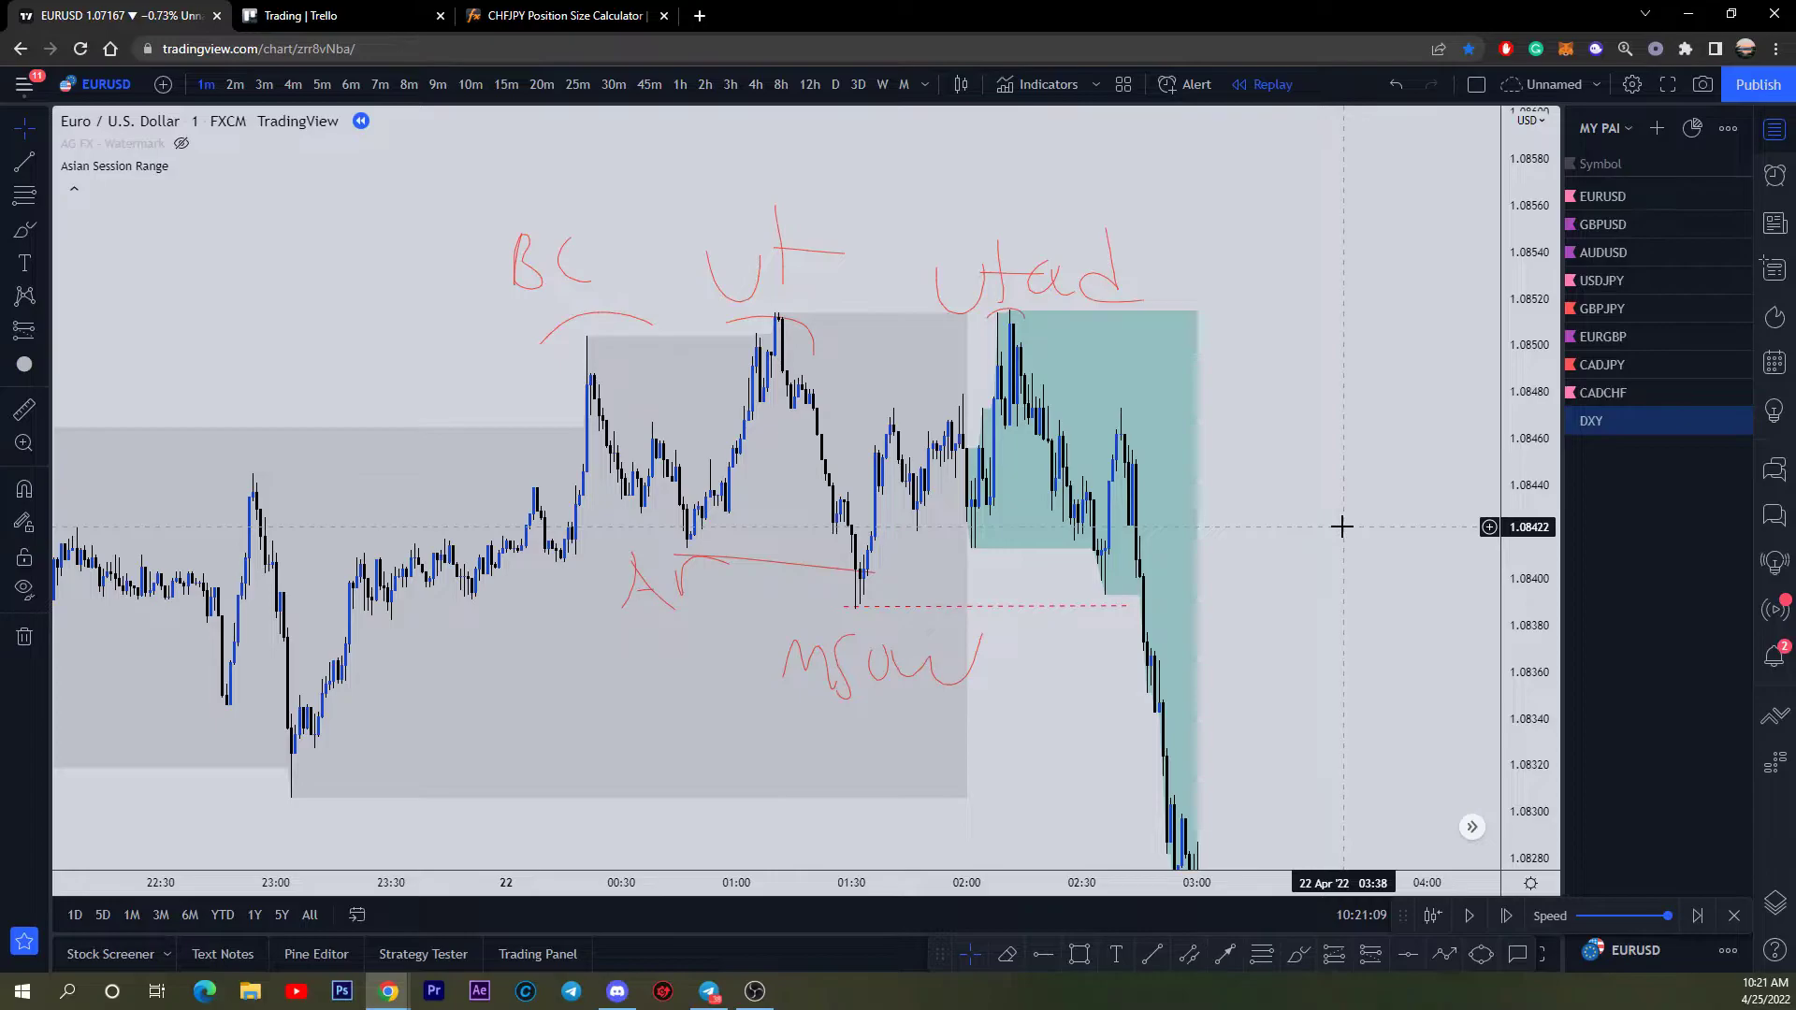
pyautogui.scroll(-3, 1341, 527)
pyautogui.moveTo(1435, 609); pyautogui.dragTo(1203, 542)
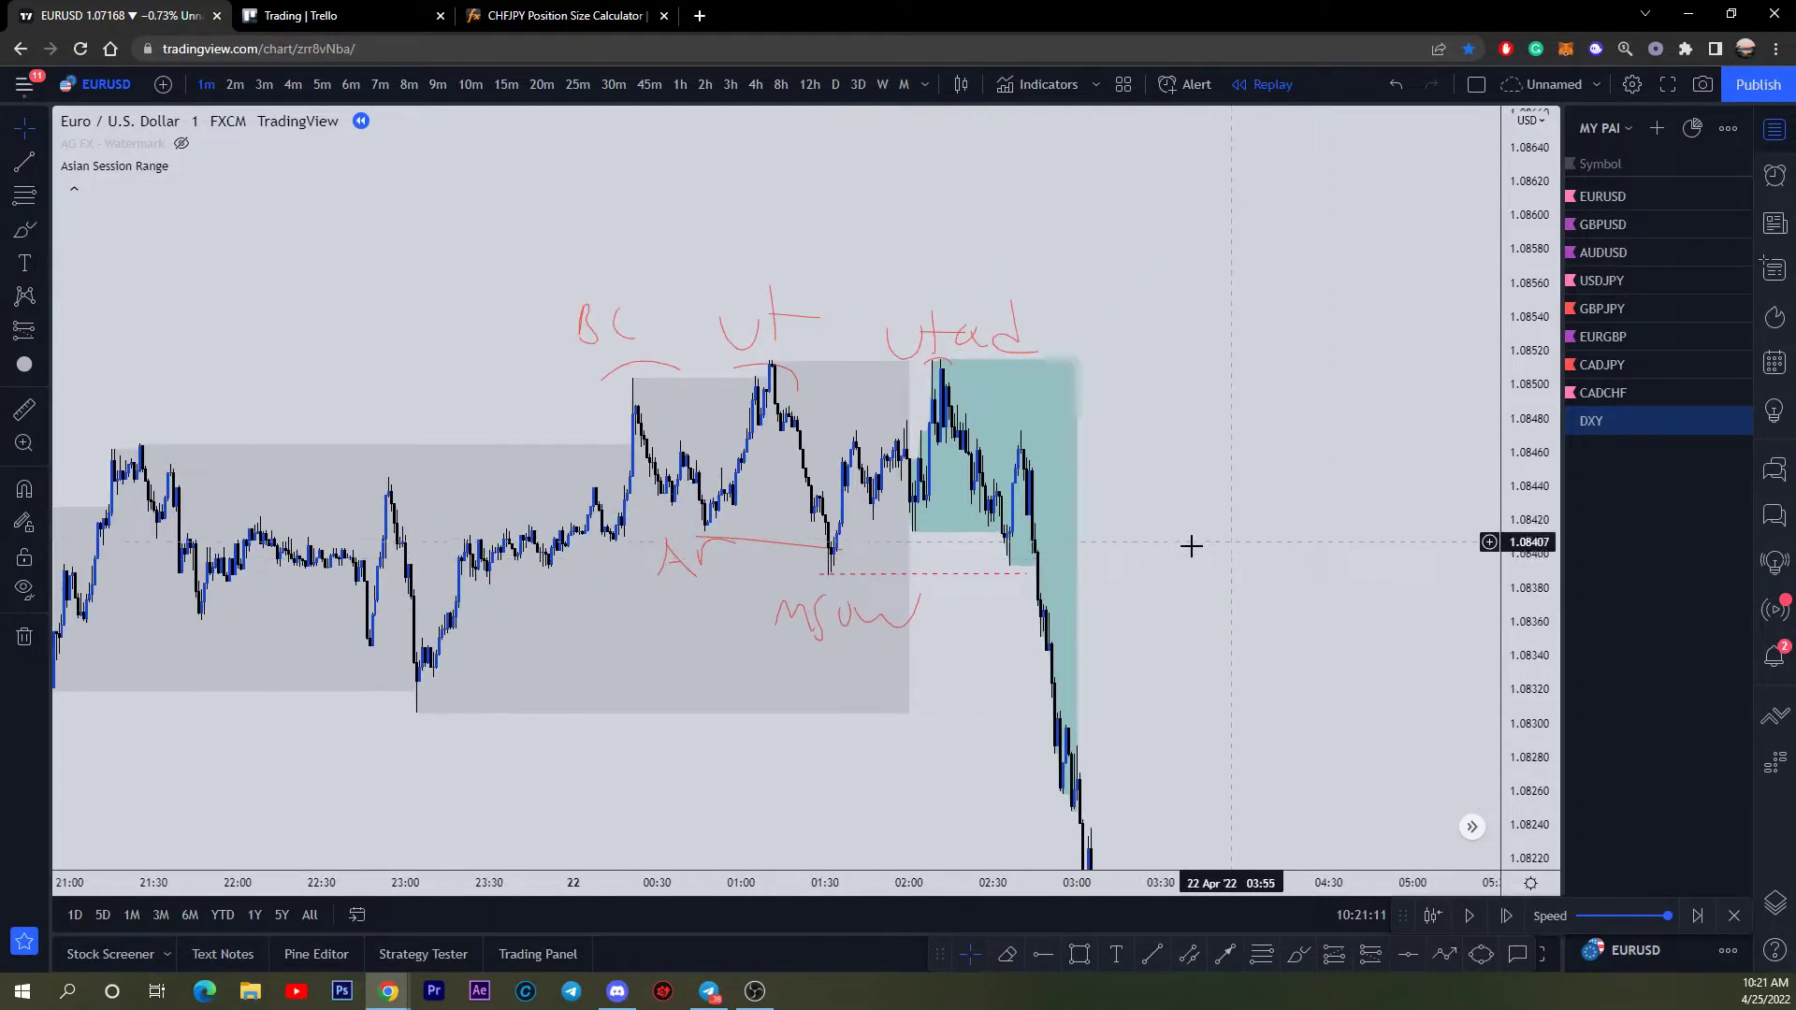
pyautogui.scroll(2, 1086, 754)
# Step: Draw a purple rectangle zone near 1.0842–1.0846 and stretch it far to the right
pyautogui.click(1079, 954)
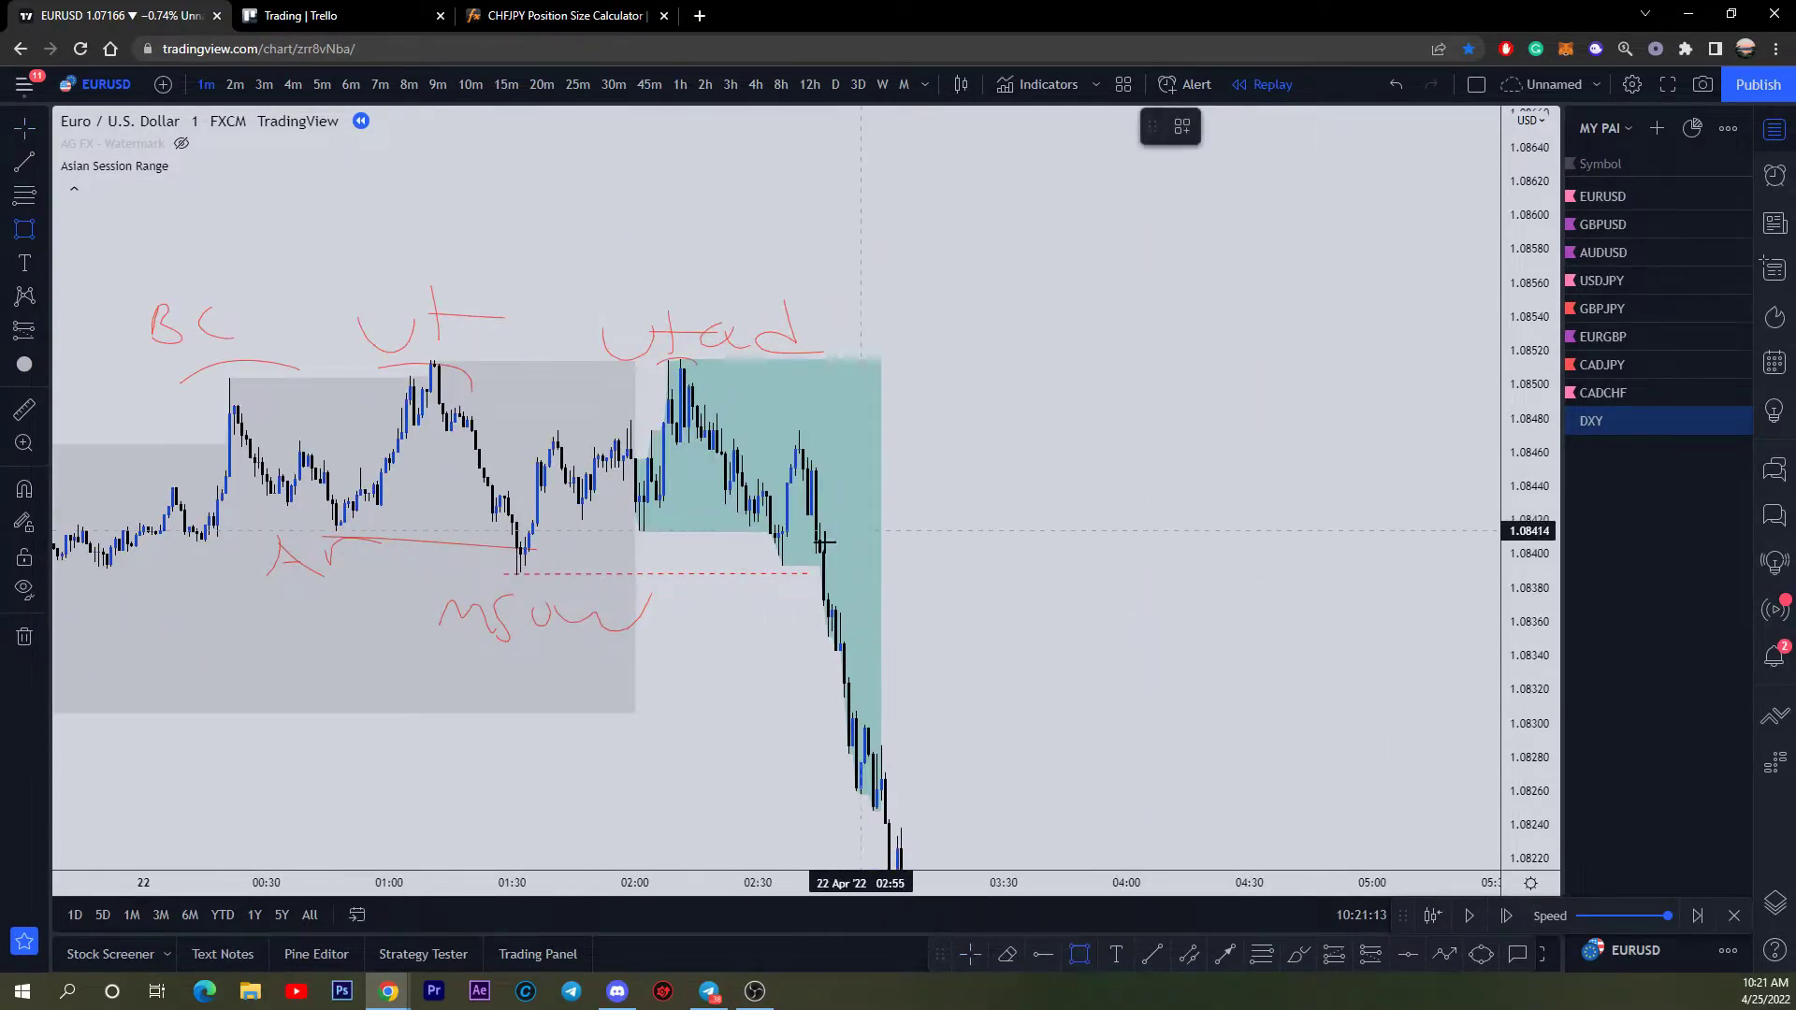
pyautogui.click(829, 458)
pyautogui.click(985, 470)
pyautogui.moveTo(829, 487); pyautogui.dragTo(1379, 486)
pyautogui.click(1372, 565)
# Step: Zoom out and pan the chart to show the labels, dashed level and zone together
pyautogui.scroll(-3, 1419, 565)
pyautogui.scroll(-2, 1234, 493)
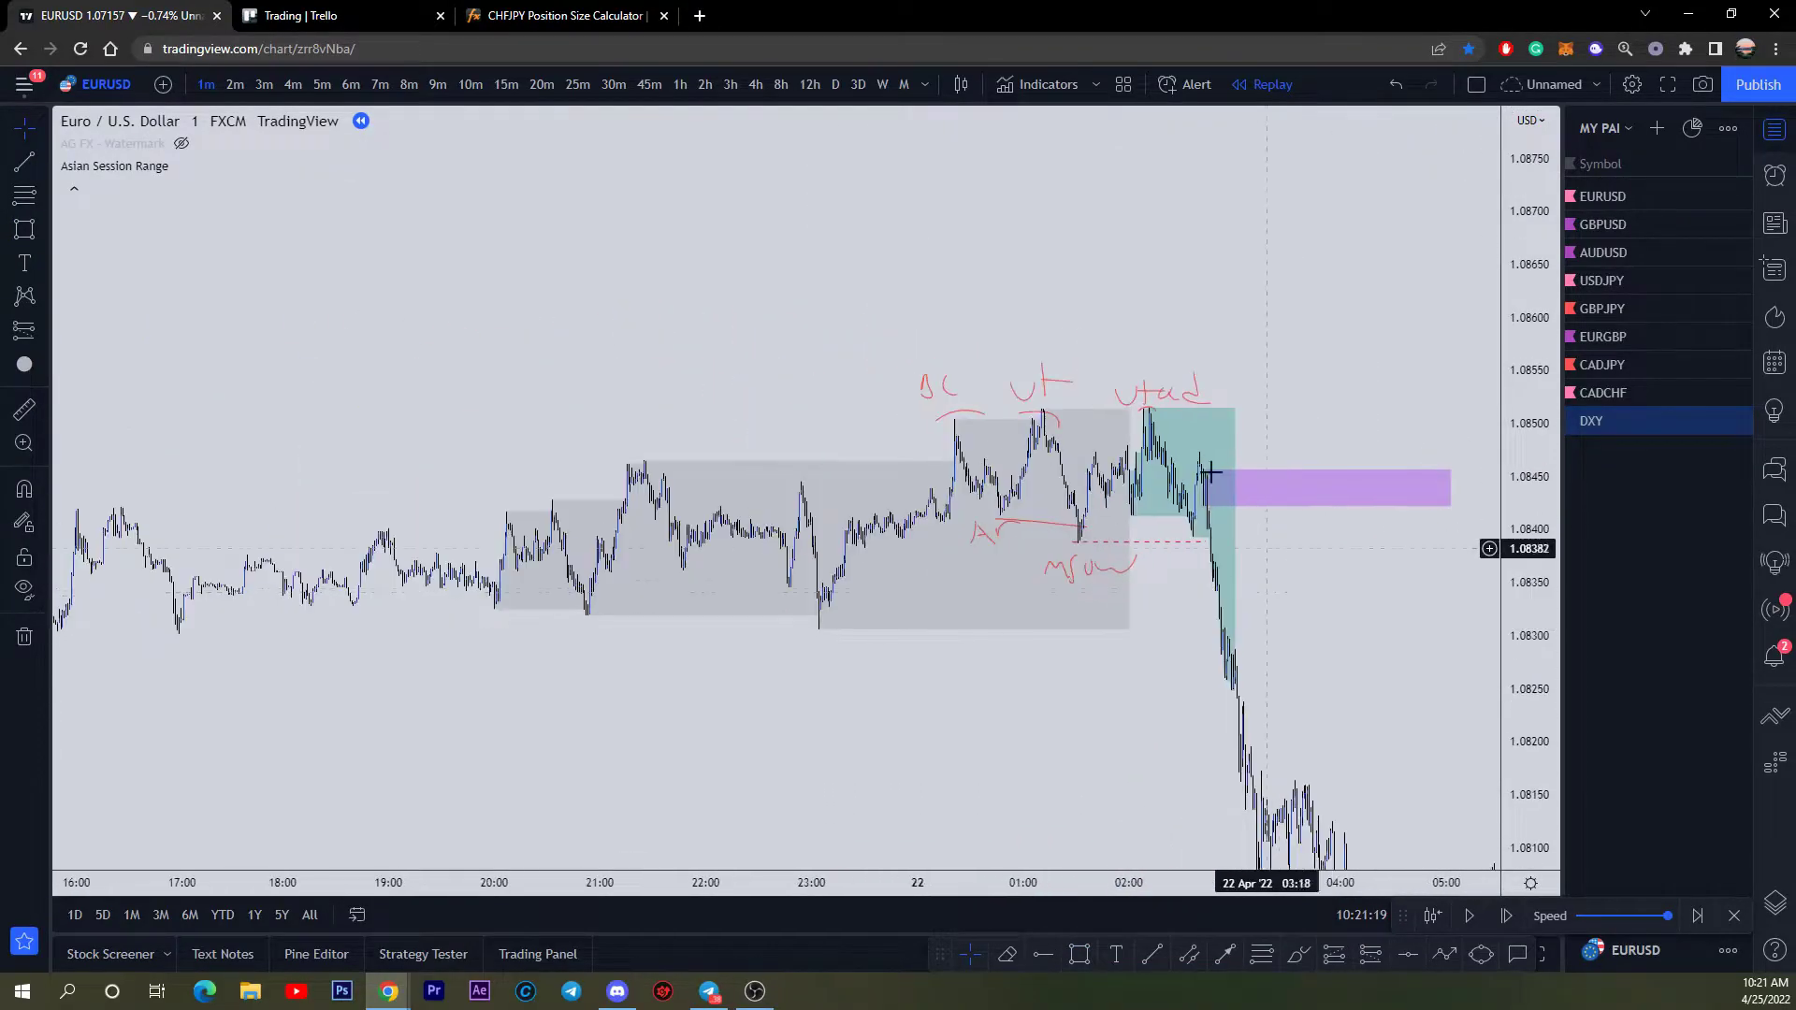
pyautogui.moveTo(1329, 613); pyautogui.dragTo(1097, 577)
pyautogui.scroll(-3, 1254, 564)
pyautogui.moveTo(1526, 586); pyautogui.dragTo(1526, 506)
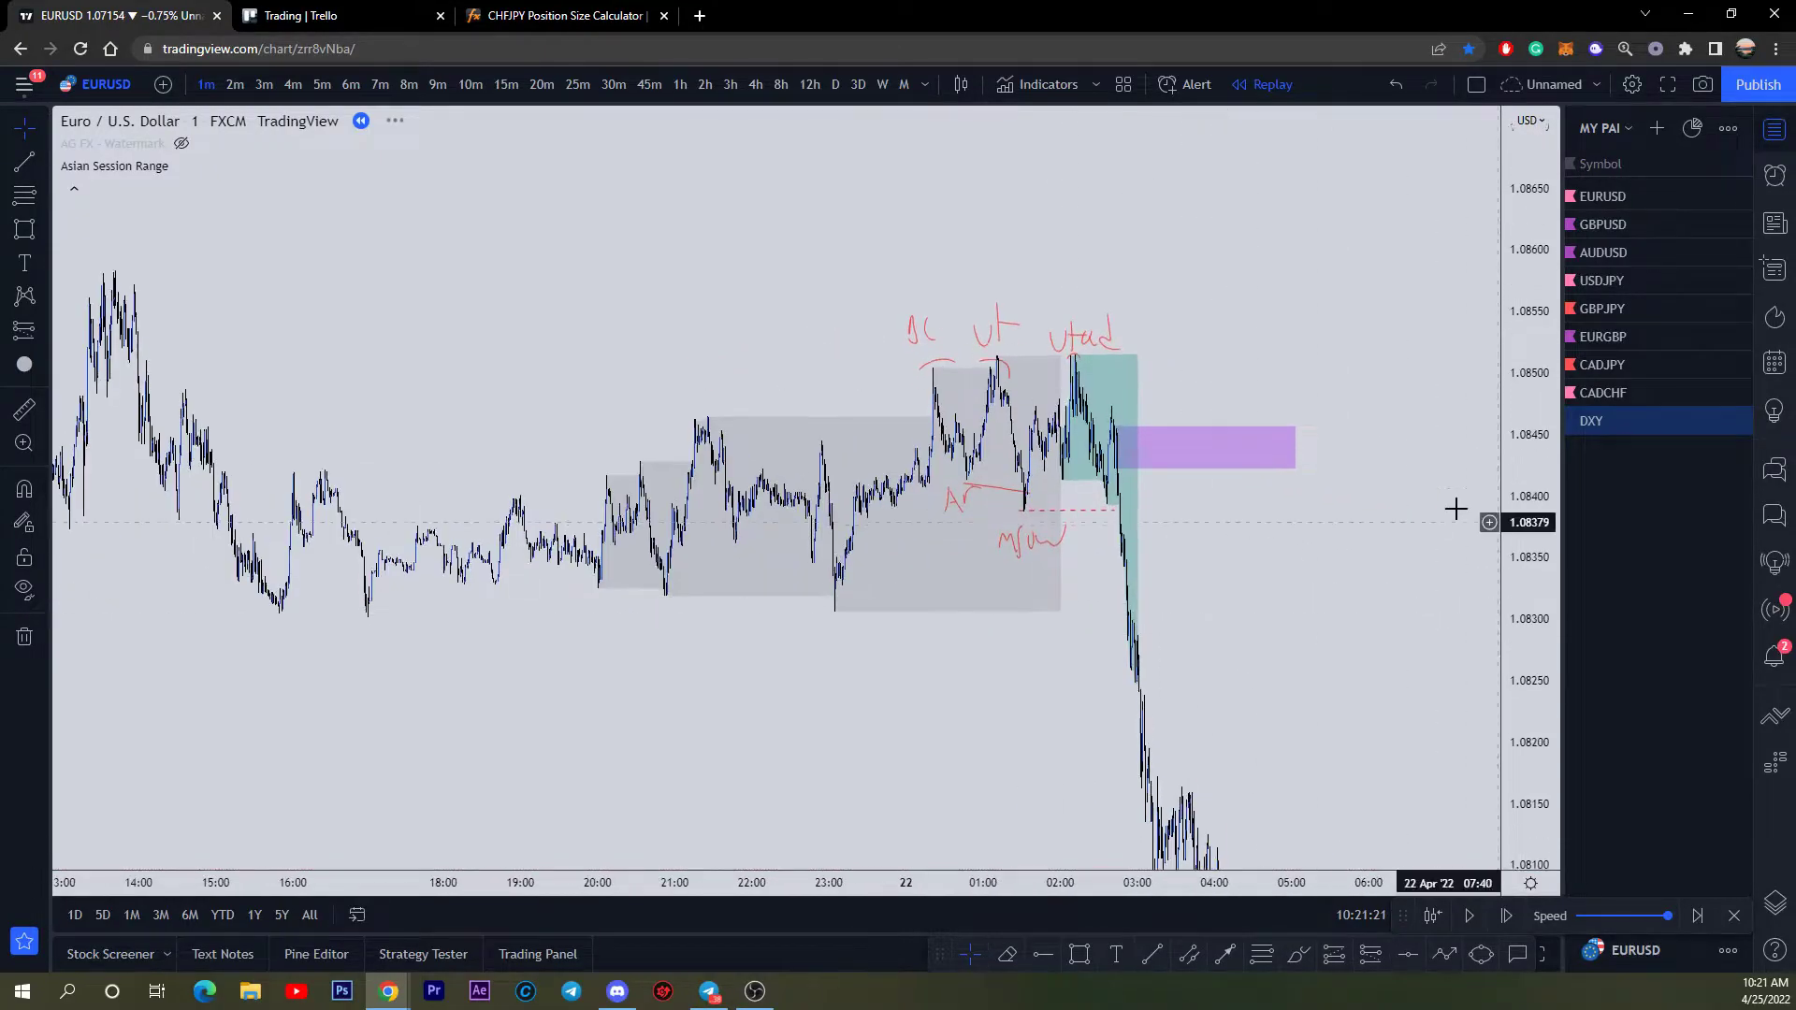
pyautogui.moveTo(1457, 635); pyautogui.dragTo(1309, 610)
pyautogui.scroll(-3, 1422, 702)
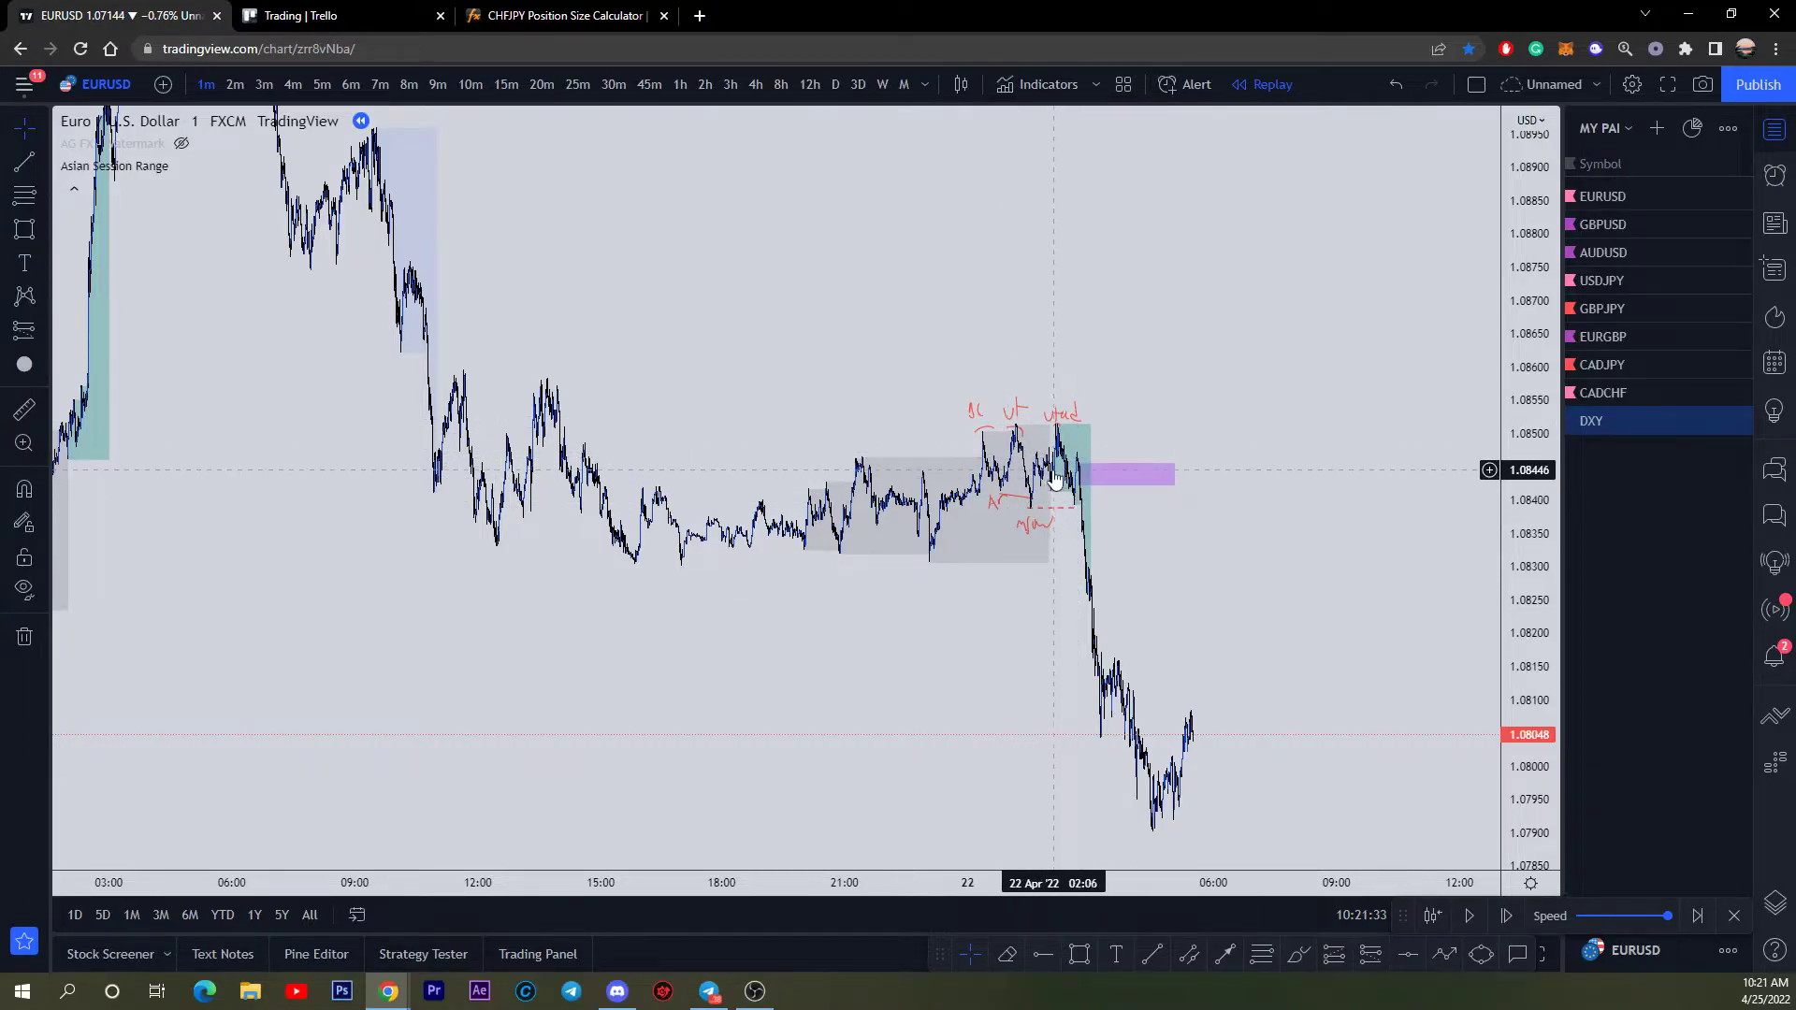
pyautogui.scroll(-3, 1216, 505)
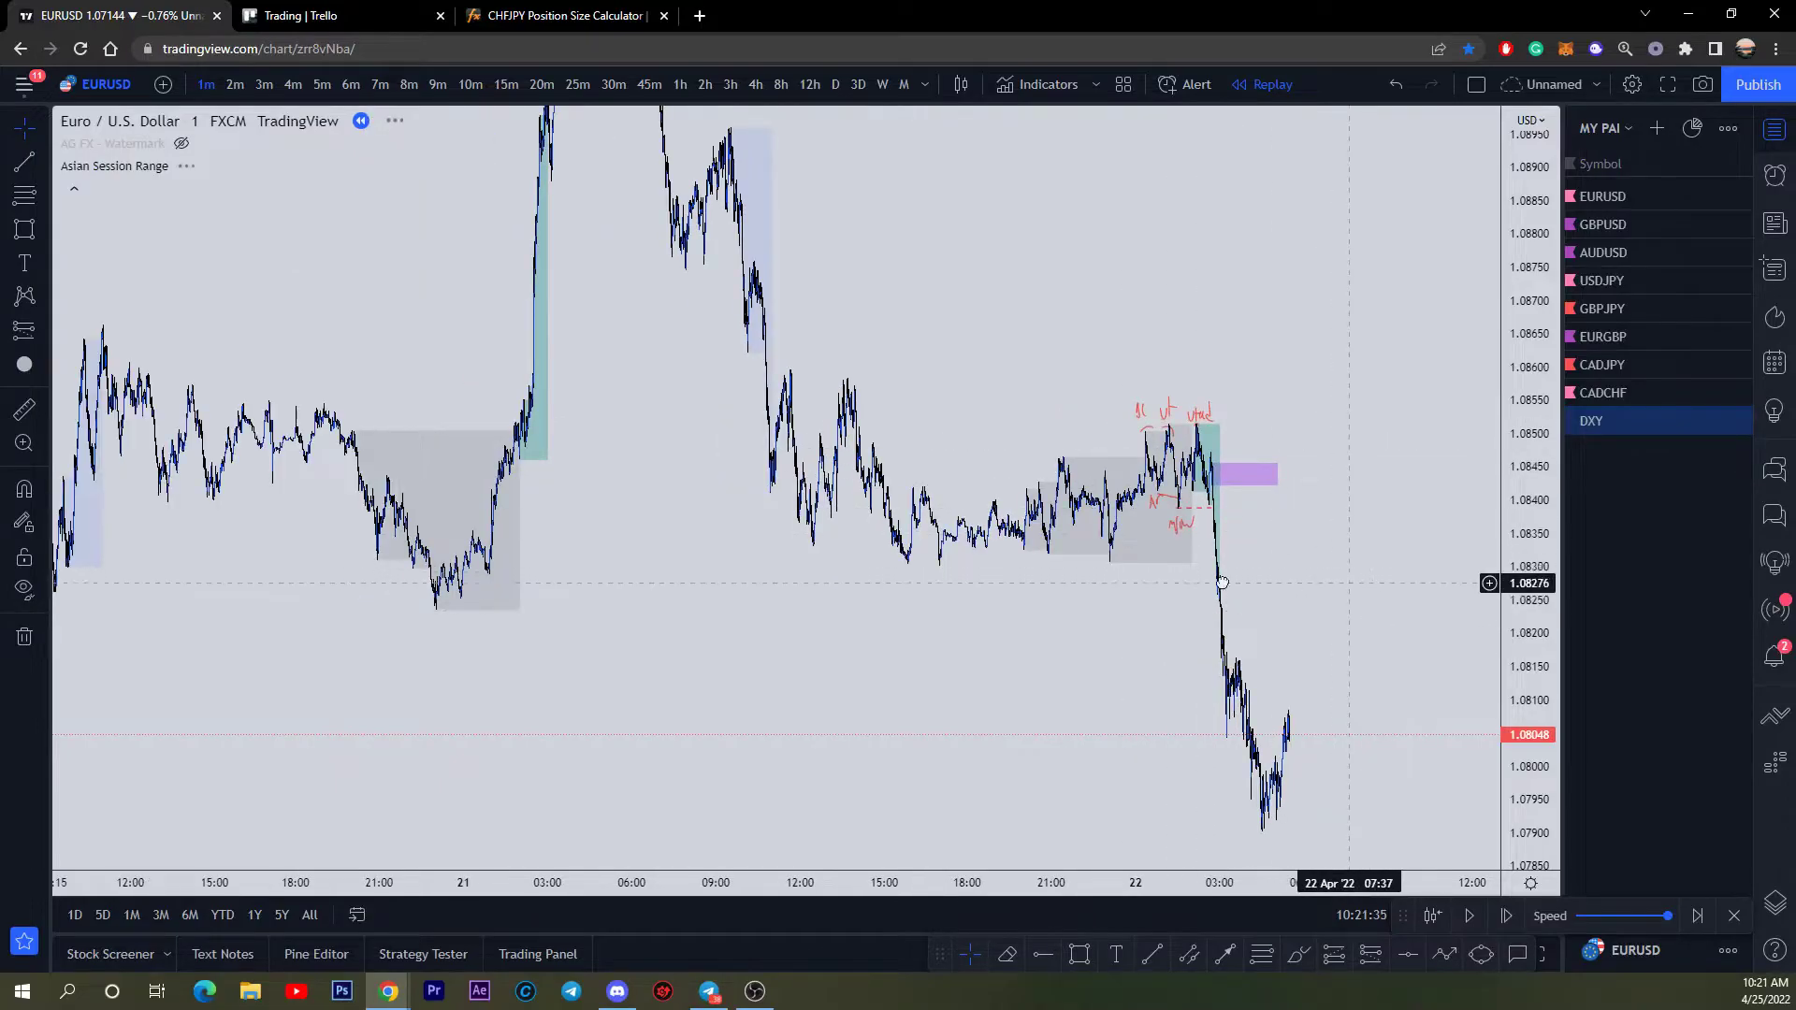
pyautogui.moveTo(1253, 580); pyautogui.dragTo(1178, 597)
pyautogui.click(1225, 954)
pyautogui.click(715, 589)
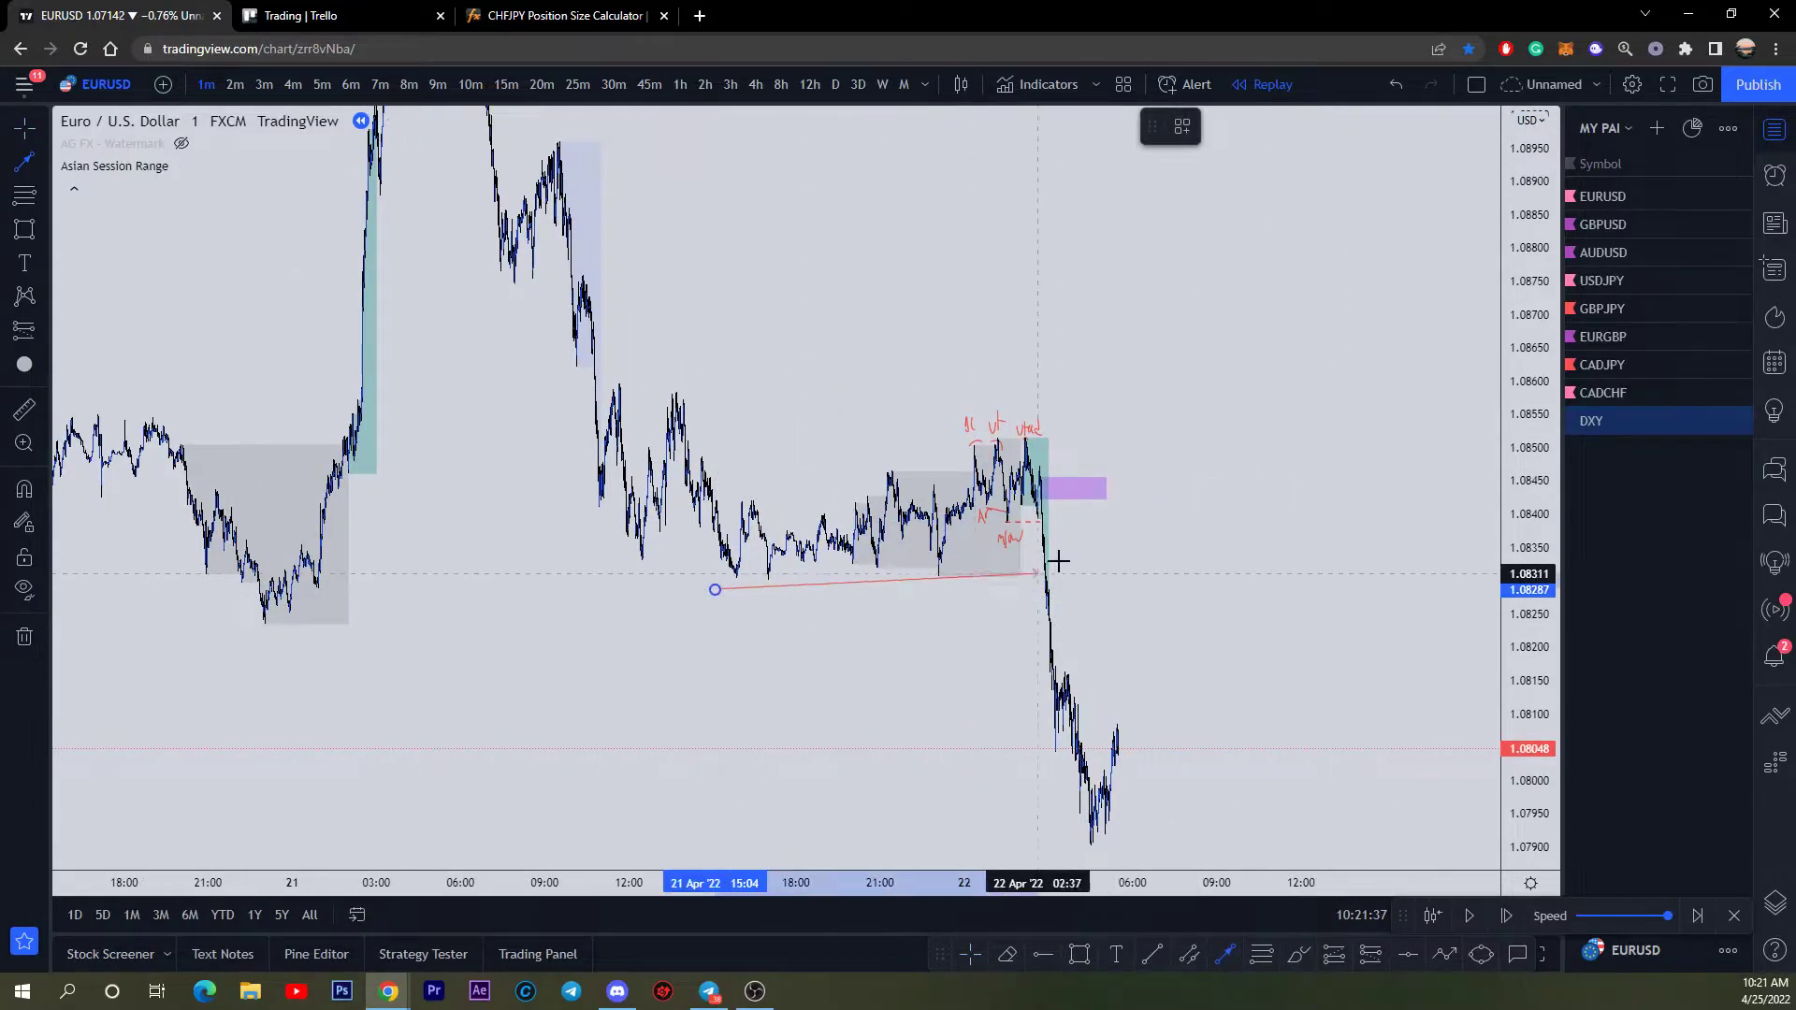
pyautogui.click(1050, 571)
pyautogui.rightClick(1125, 560)
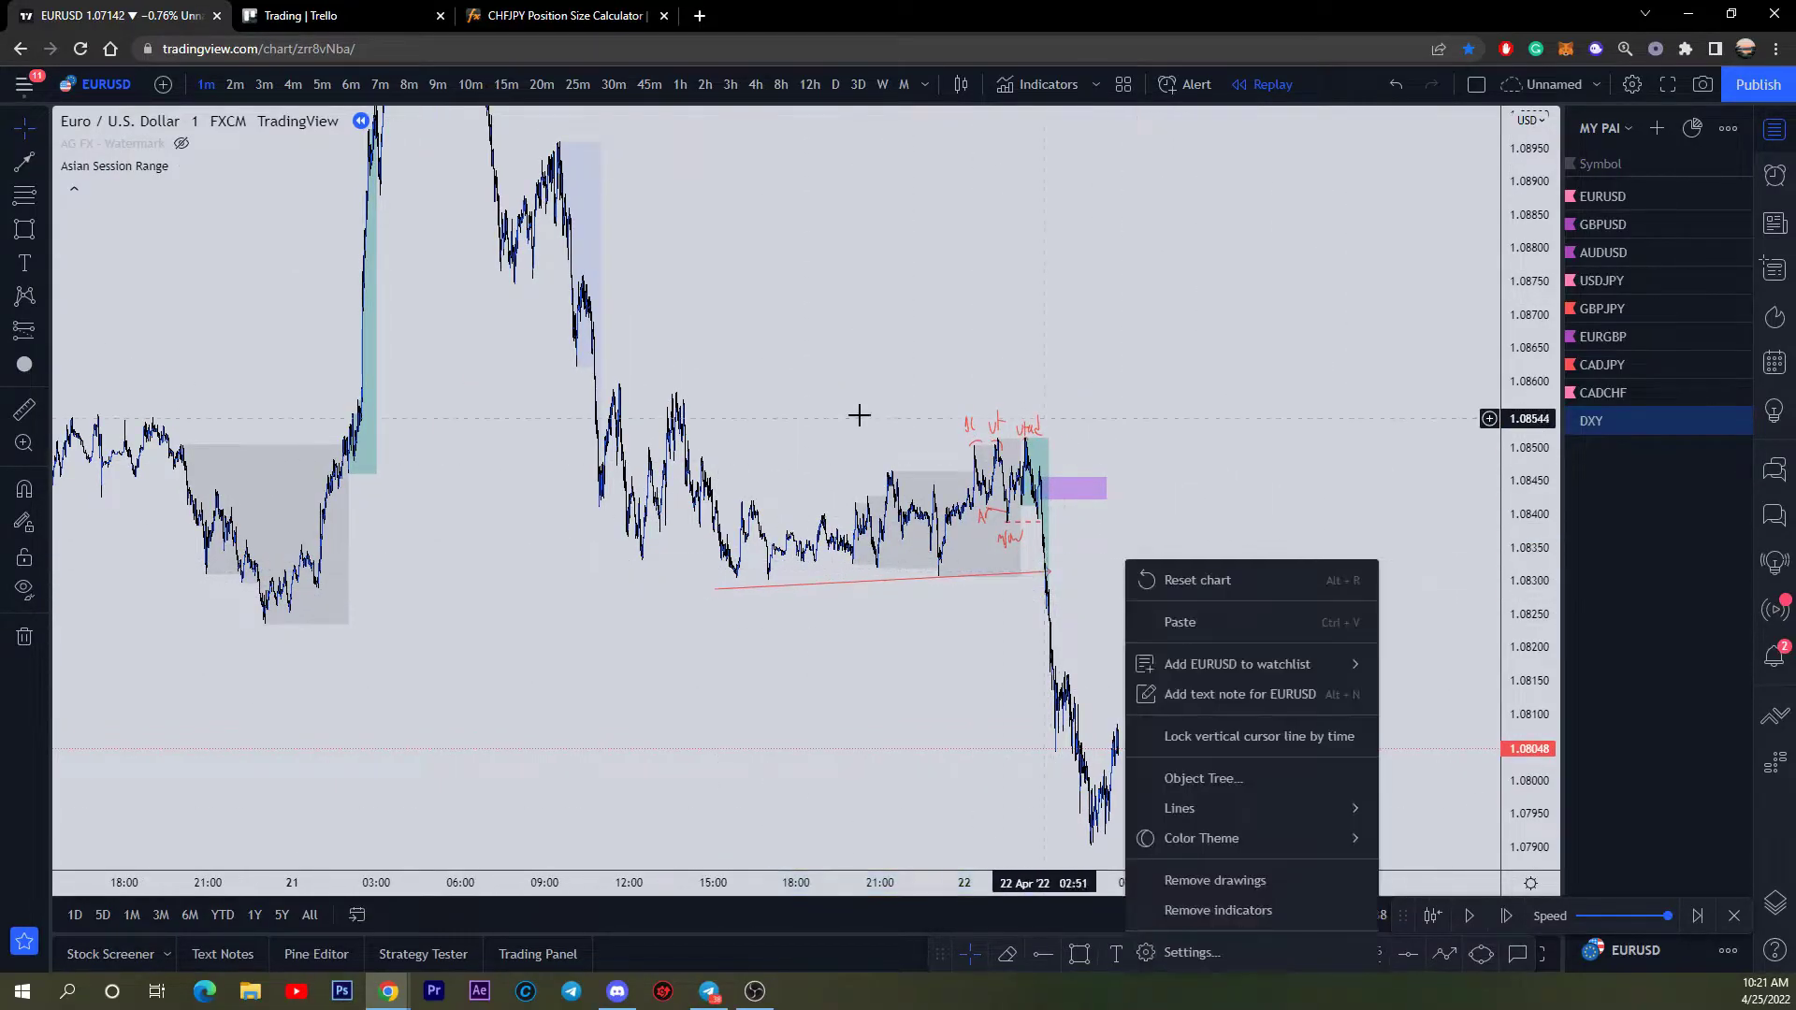
pyautogui.click(902, 580)
pyautogui.click(1459, 137)
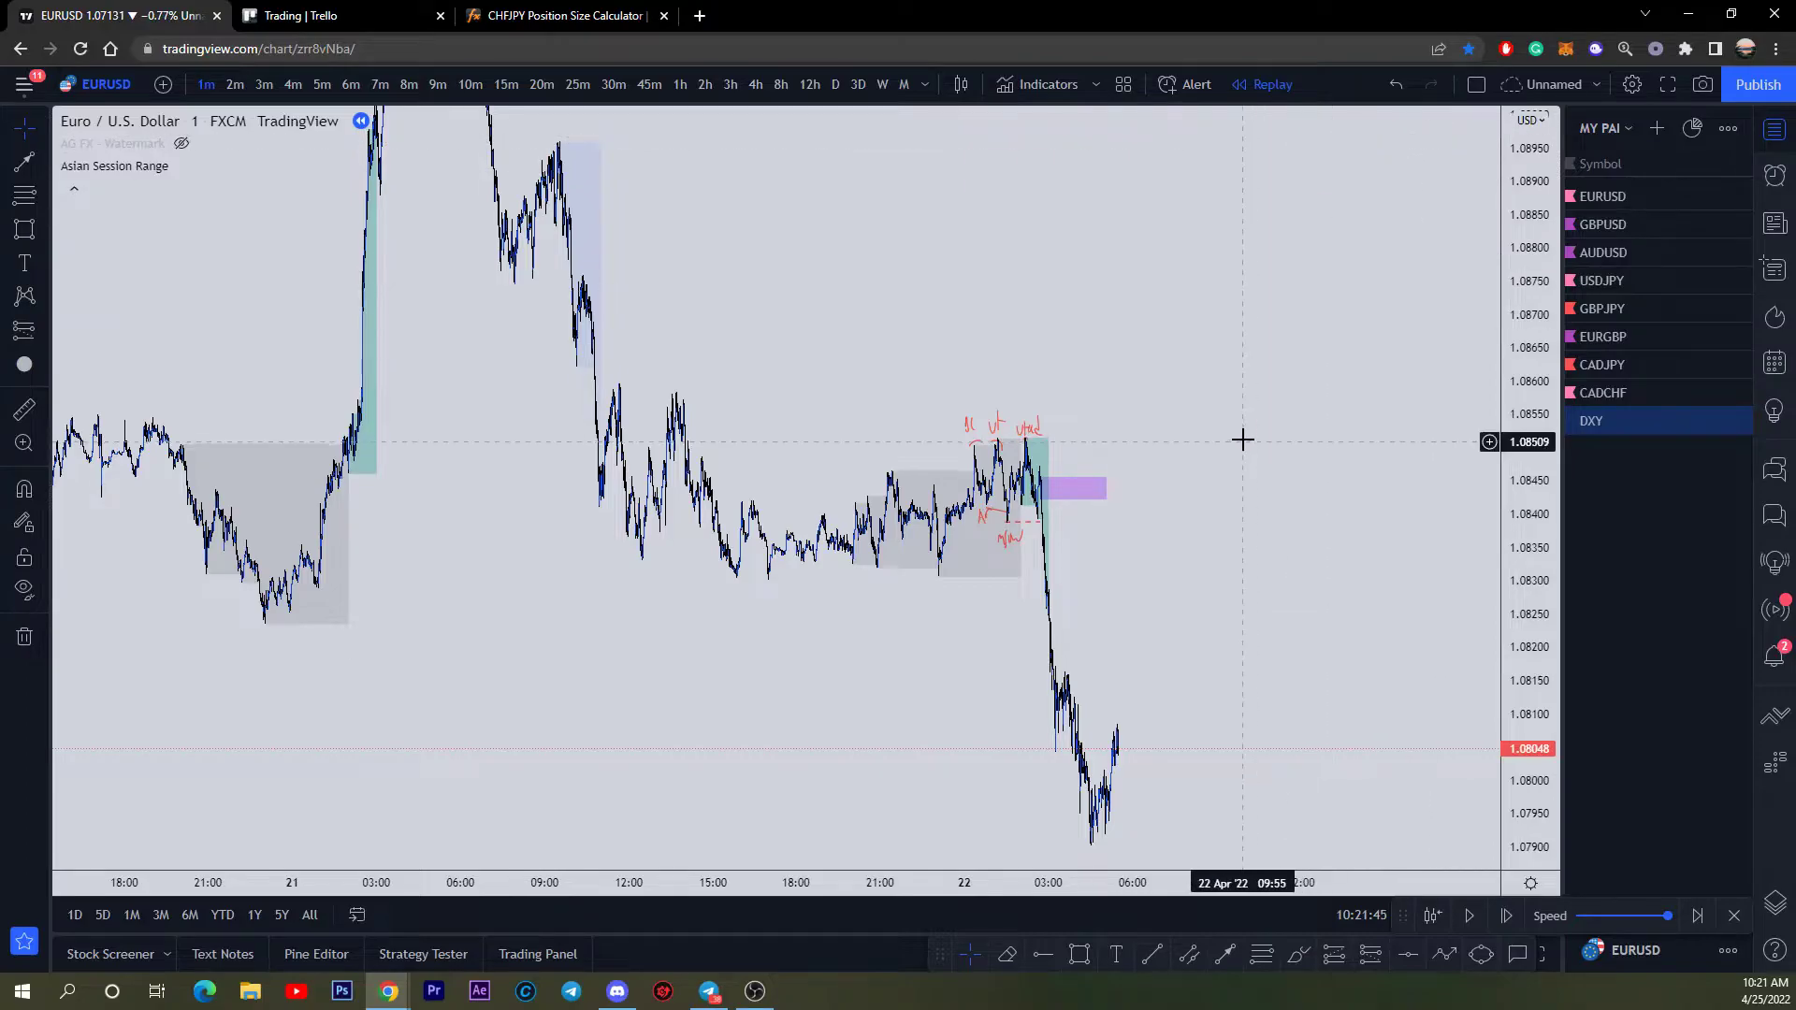
pyautogui.scroll(3, 1243, 437)
pyautogui.scroll(4, 936, 594)
pyautogui.moveTo(841, 604); pyautogui.dragTo(1138, 566)
pyautogui.moveTo(1519, 644); pyautogui.dragTo(1514, 398)
pyautogui.scroll(3, 898, 604)
pyautogui.moveTo(870, 626); pyautogui.dragTo(885, 619)
pyautogui.scroll(5, 884, 619)
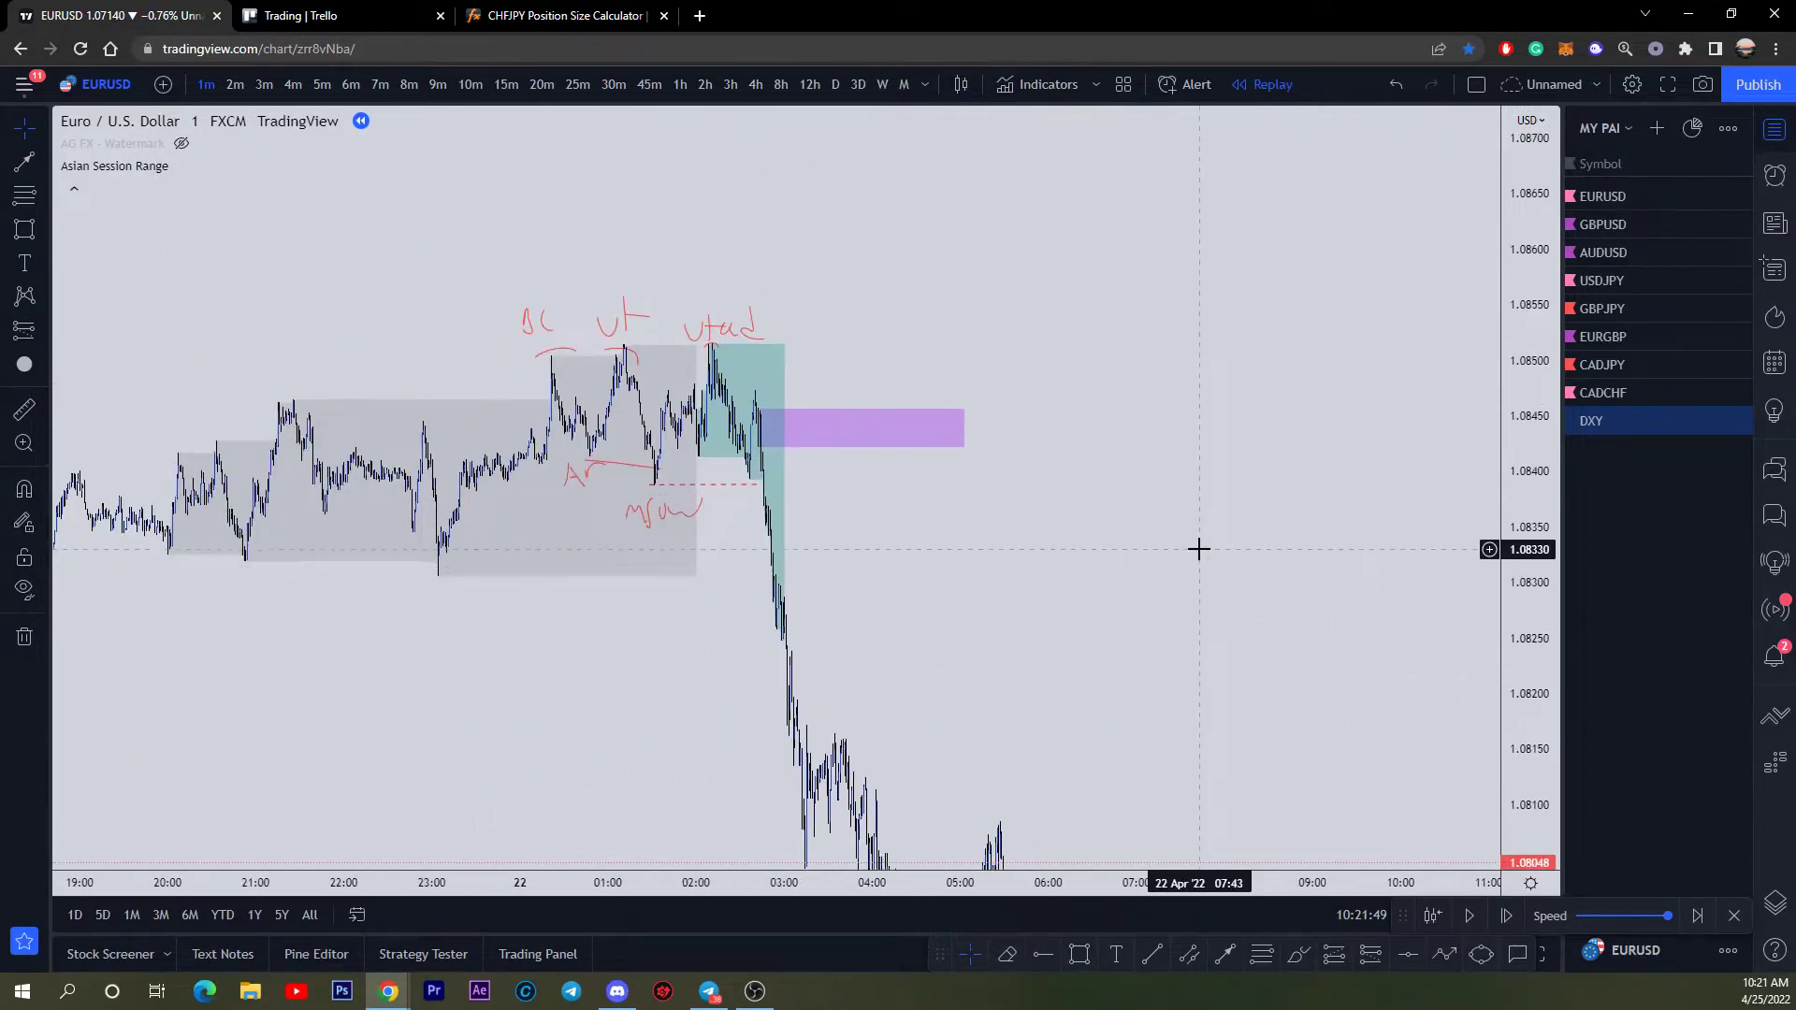
pyautogui.moveTo(1527, 671); pyautogui.dragTo(1518, 500)
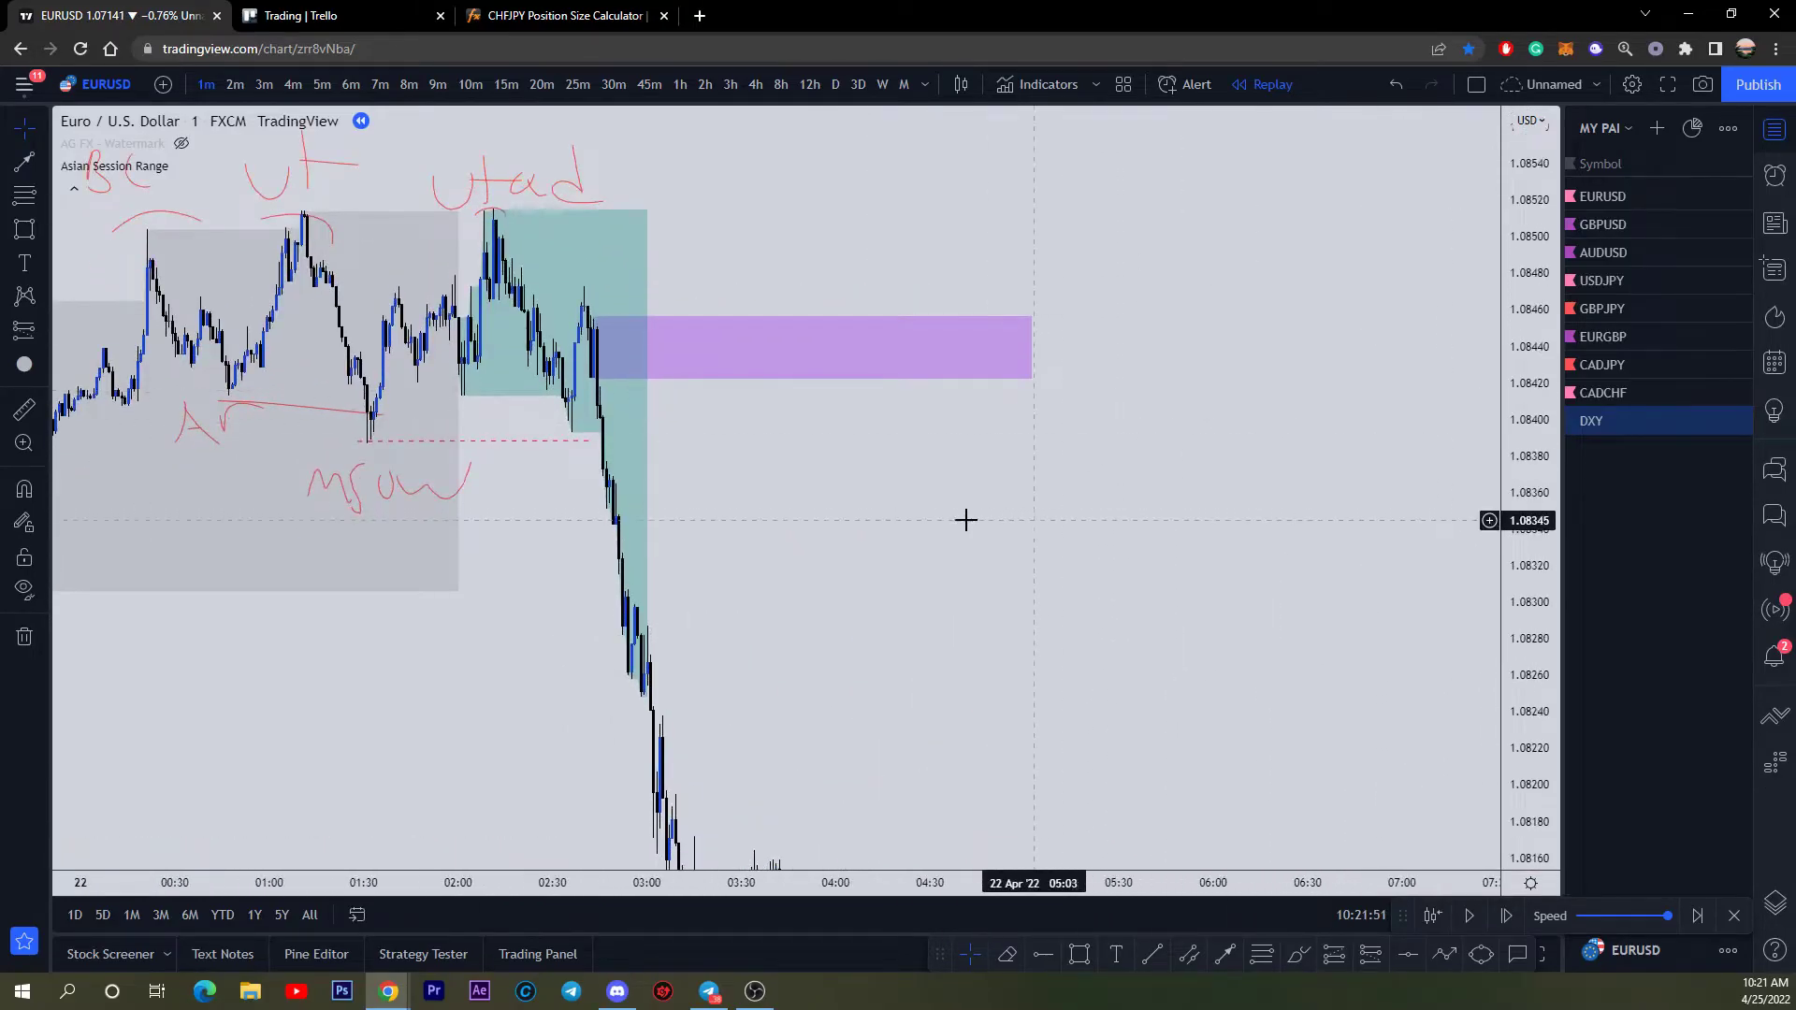
pyautogui.moveTo(974, 518); pyautogui.dragTo(1307, 567)
pyautogui.scroll(-5, 1304, 545)
pyautogui.moveTo(1519, 614); pyautogui.dragTo(1515, 482)
pyautogui.scroll(3, 1341, 551)
pyautogui.scroll(3, 1340, 551)
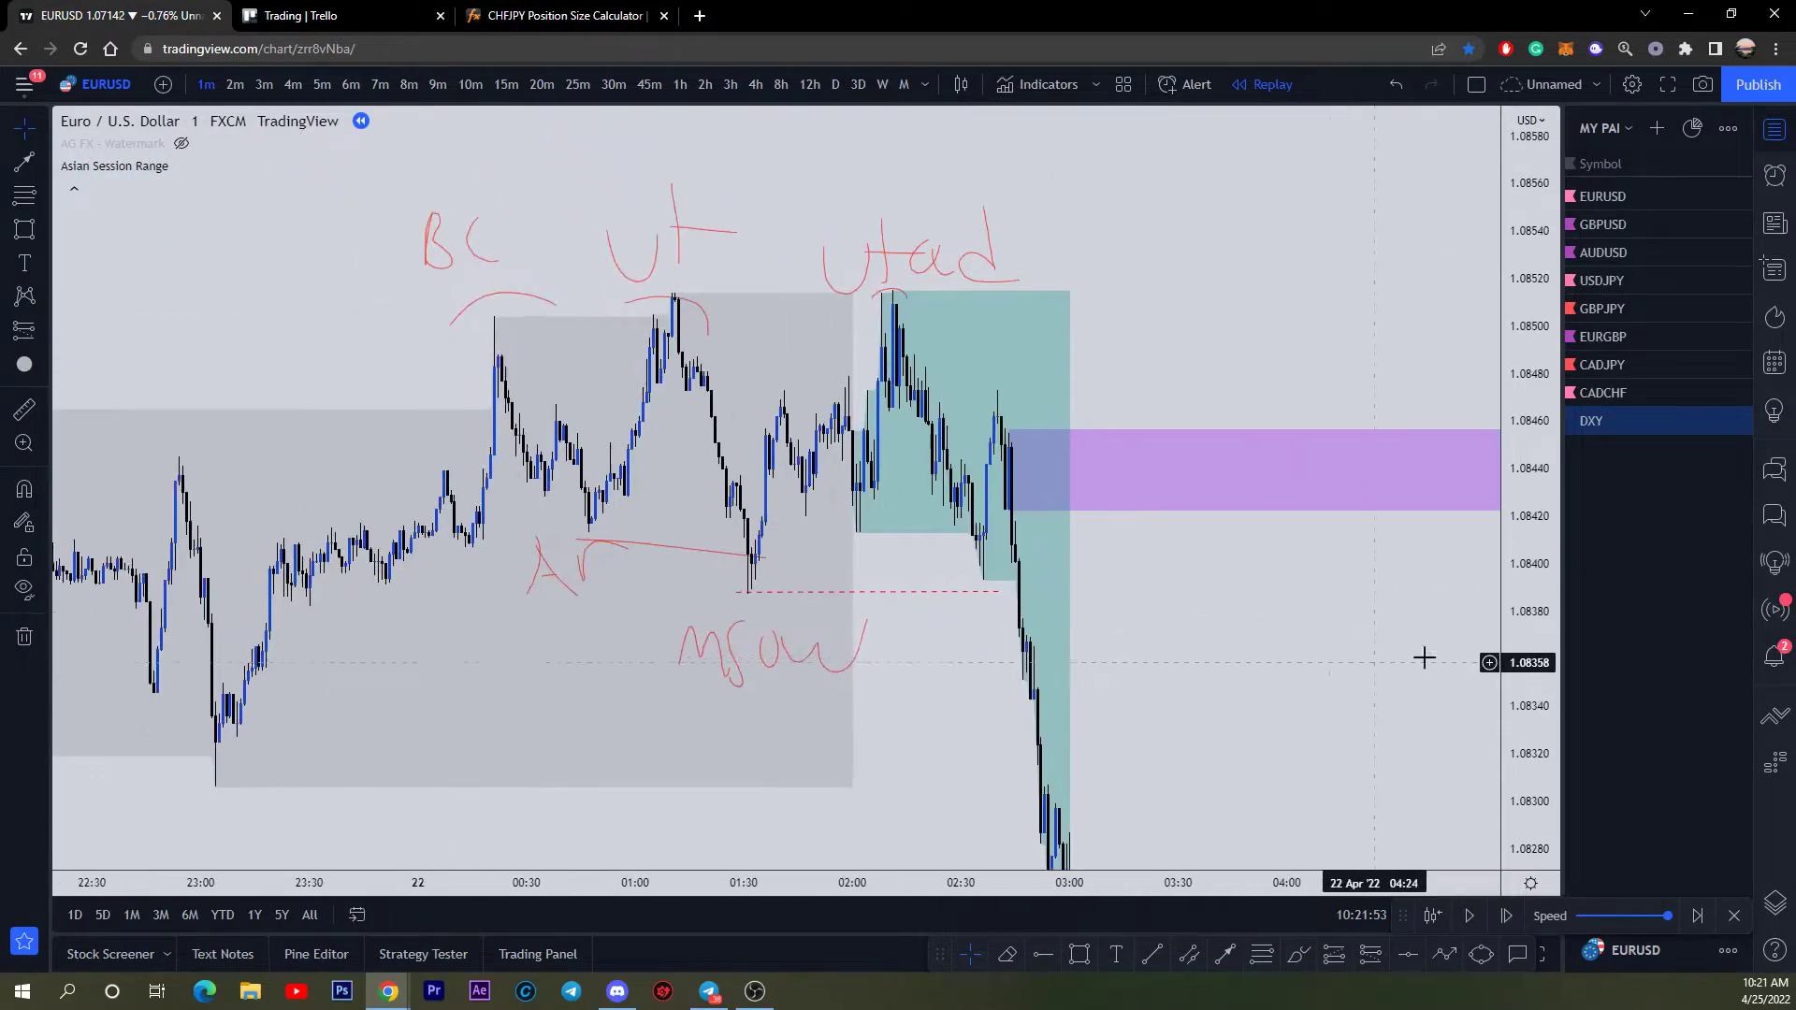
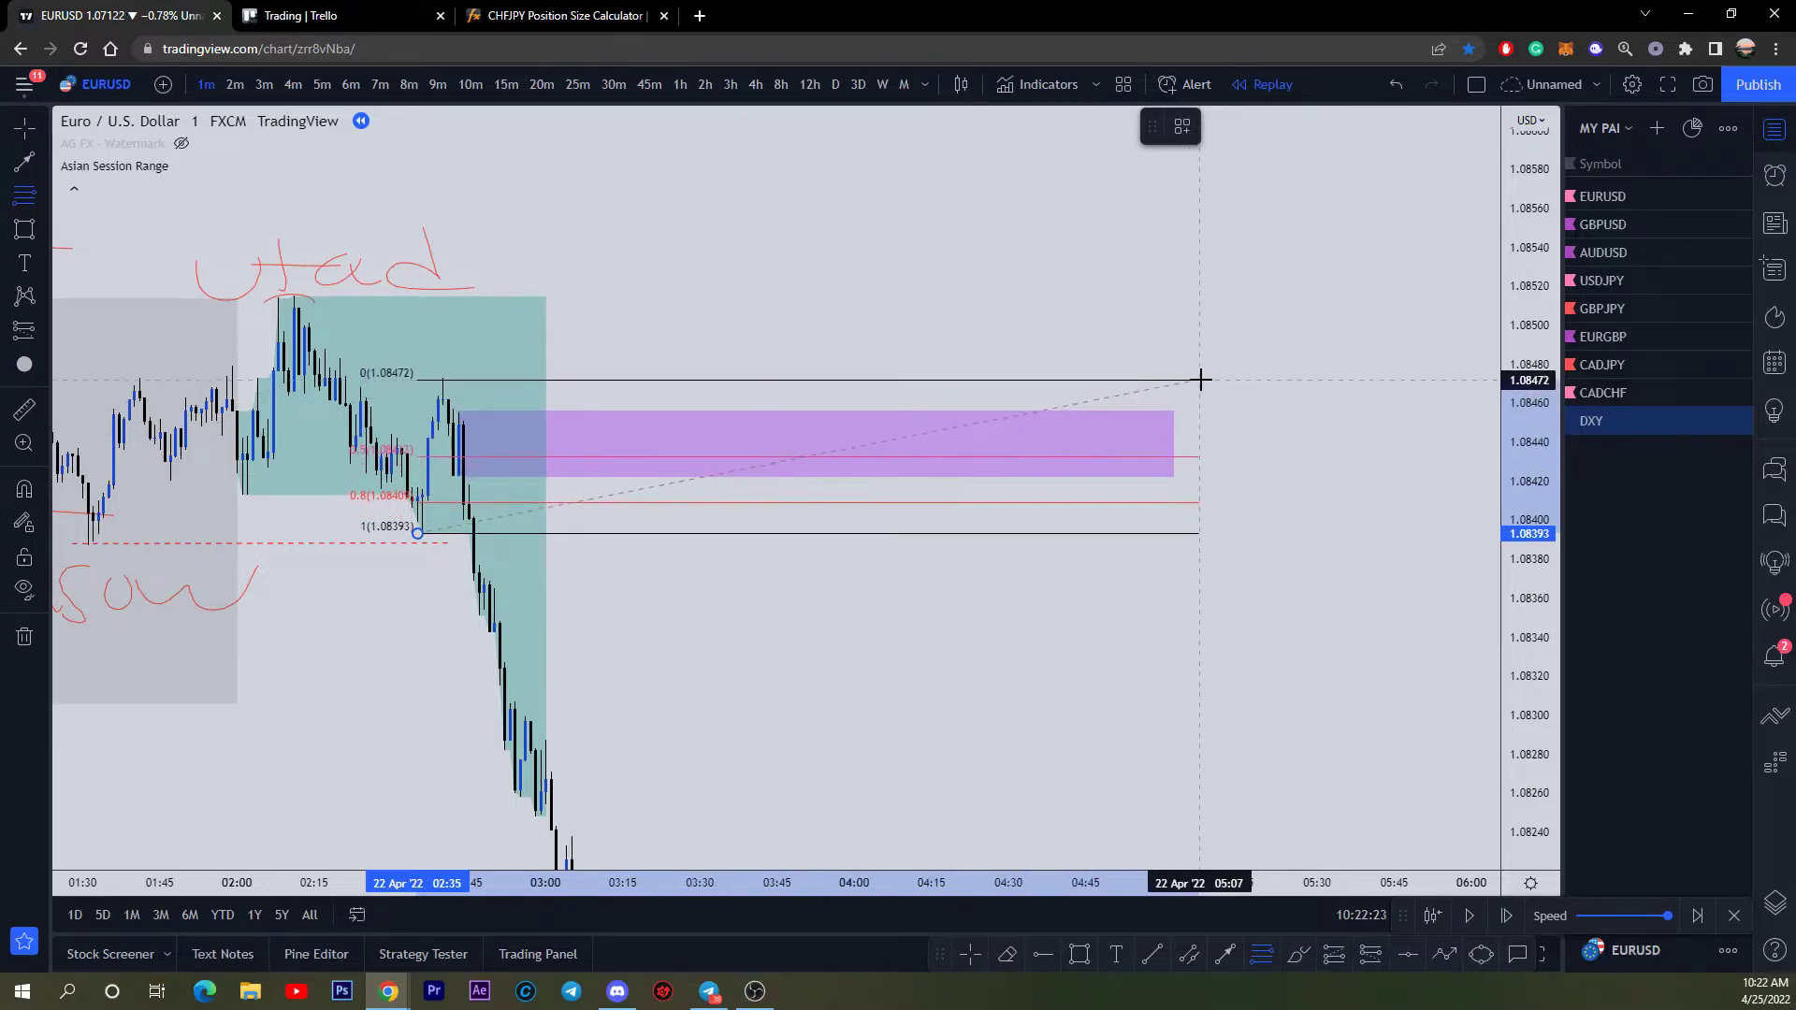
# Step: Anchor the Fibonacci retracement's second point at the 1.08472 high
pyautogui.click(1204, 377)
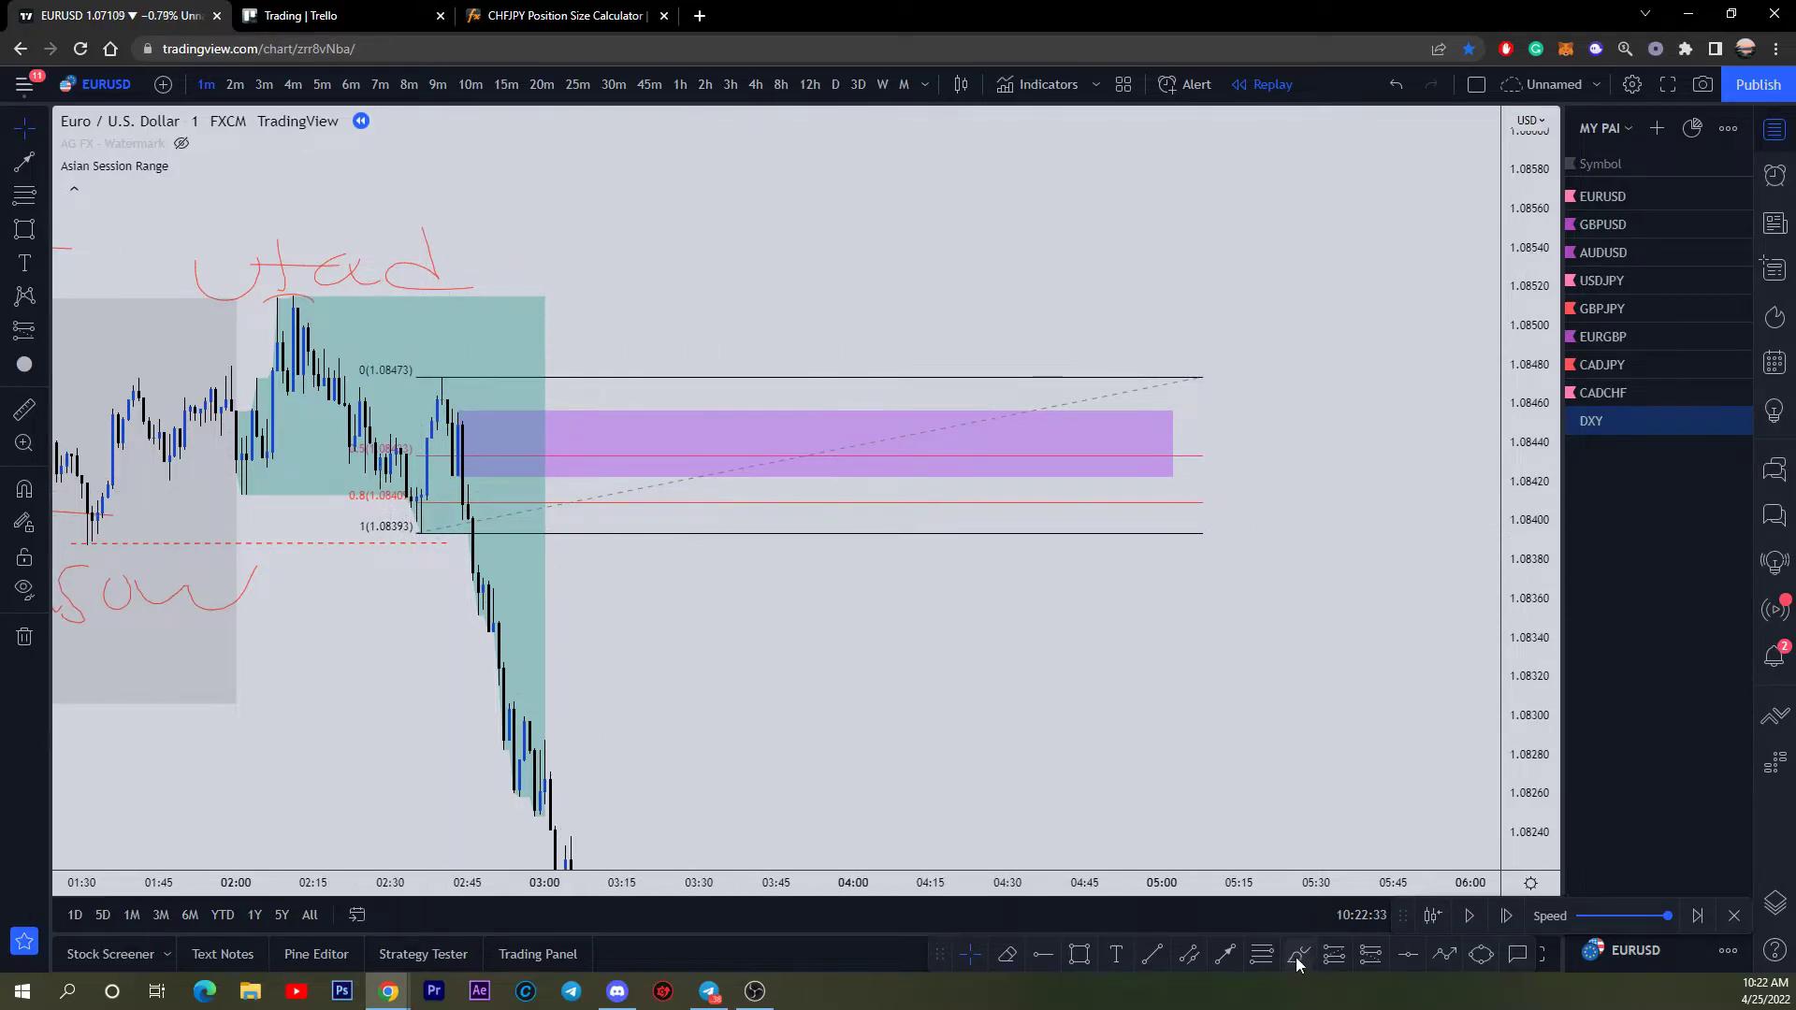
# Step: Place a first short position on the purple zone with stop at 1.08473, then delete it
pyautogui.click(1367, 958)
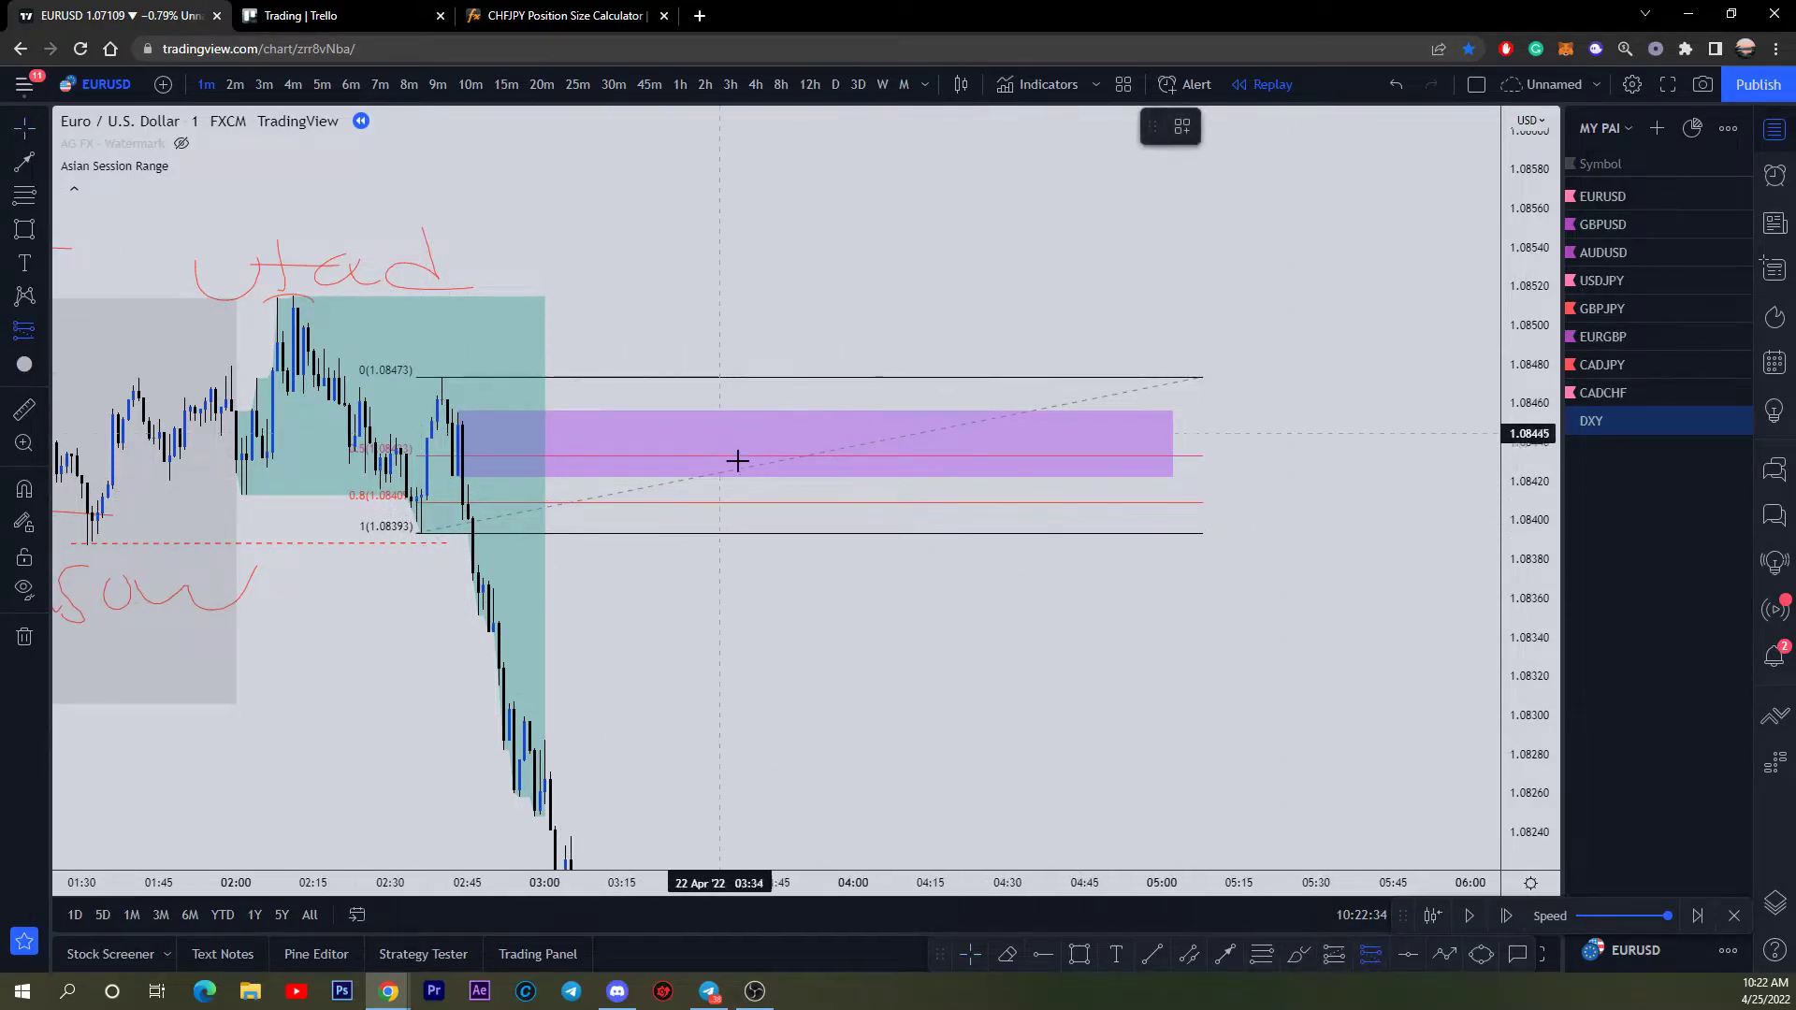
pyautogui.click(833, 456)
pyautogui.moveTo(833, 196); pyautogui.dragTo(815, 377)
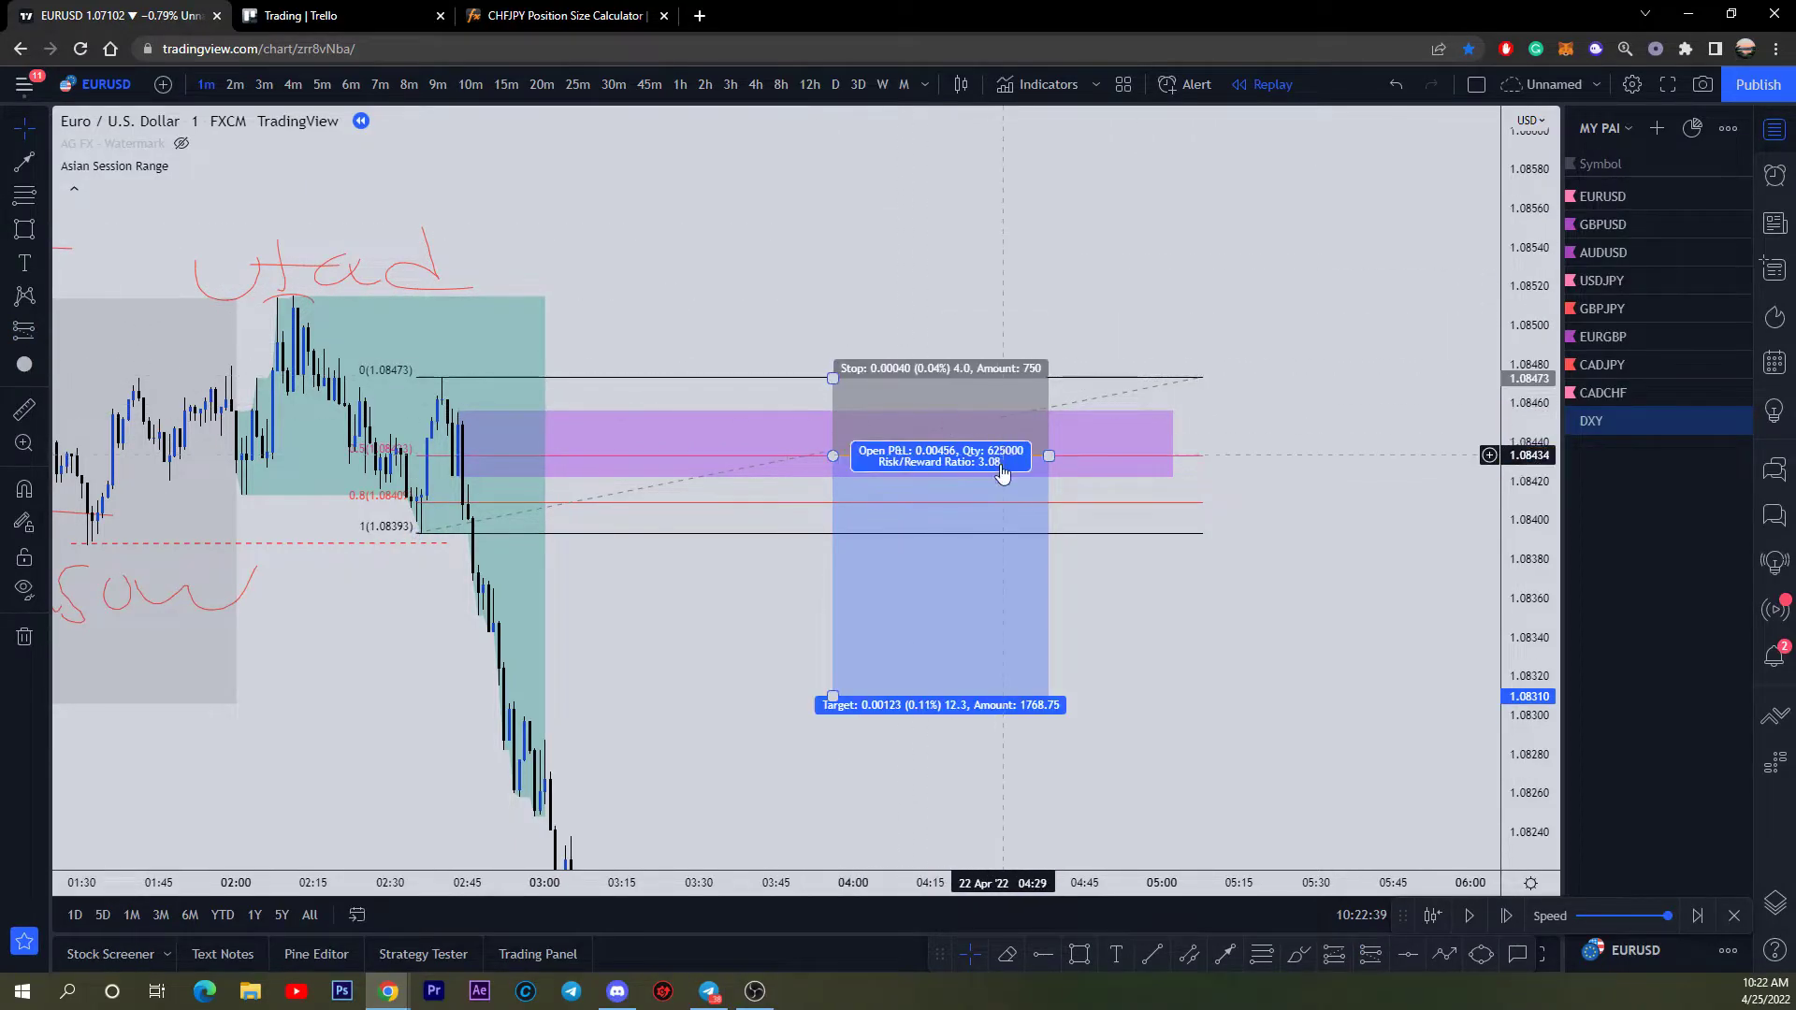
pyautogui.click(1390, 130)
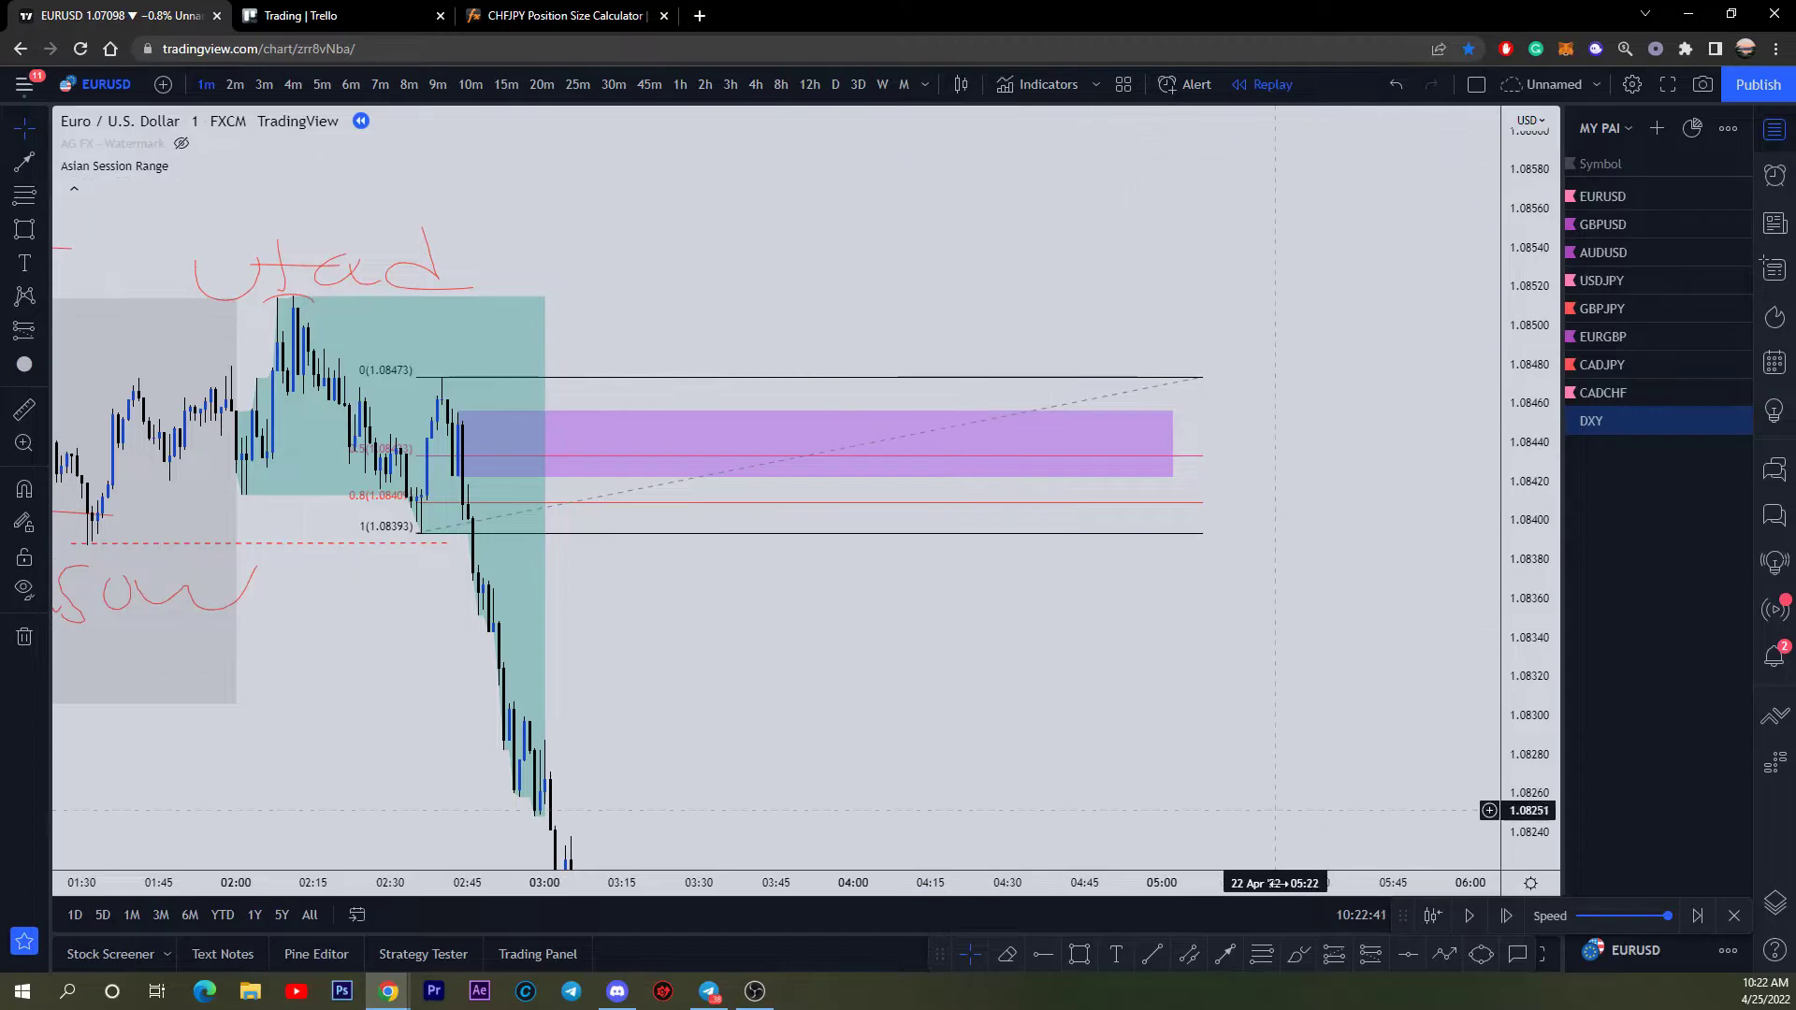
pyautogui.click(1125, 506)
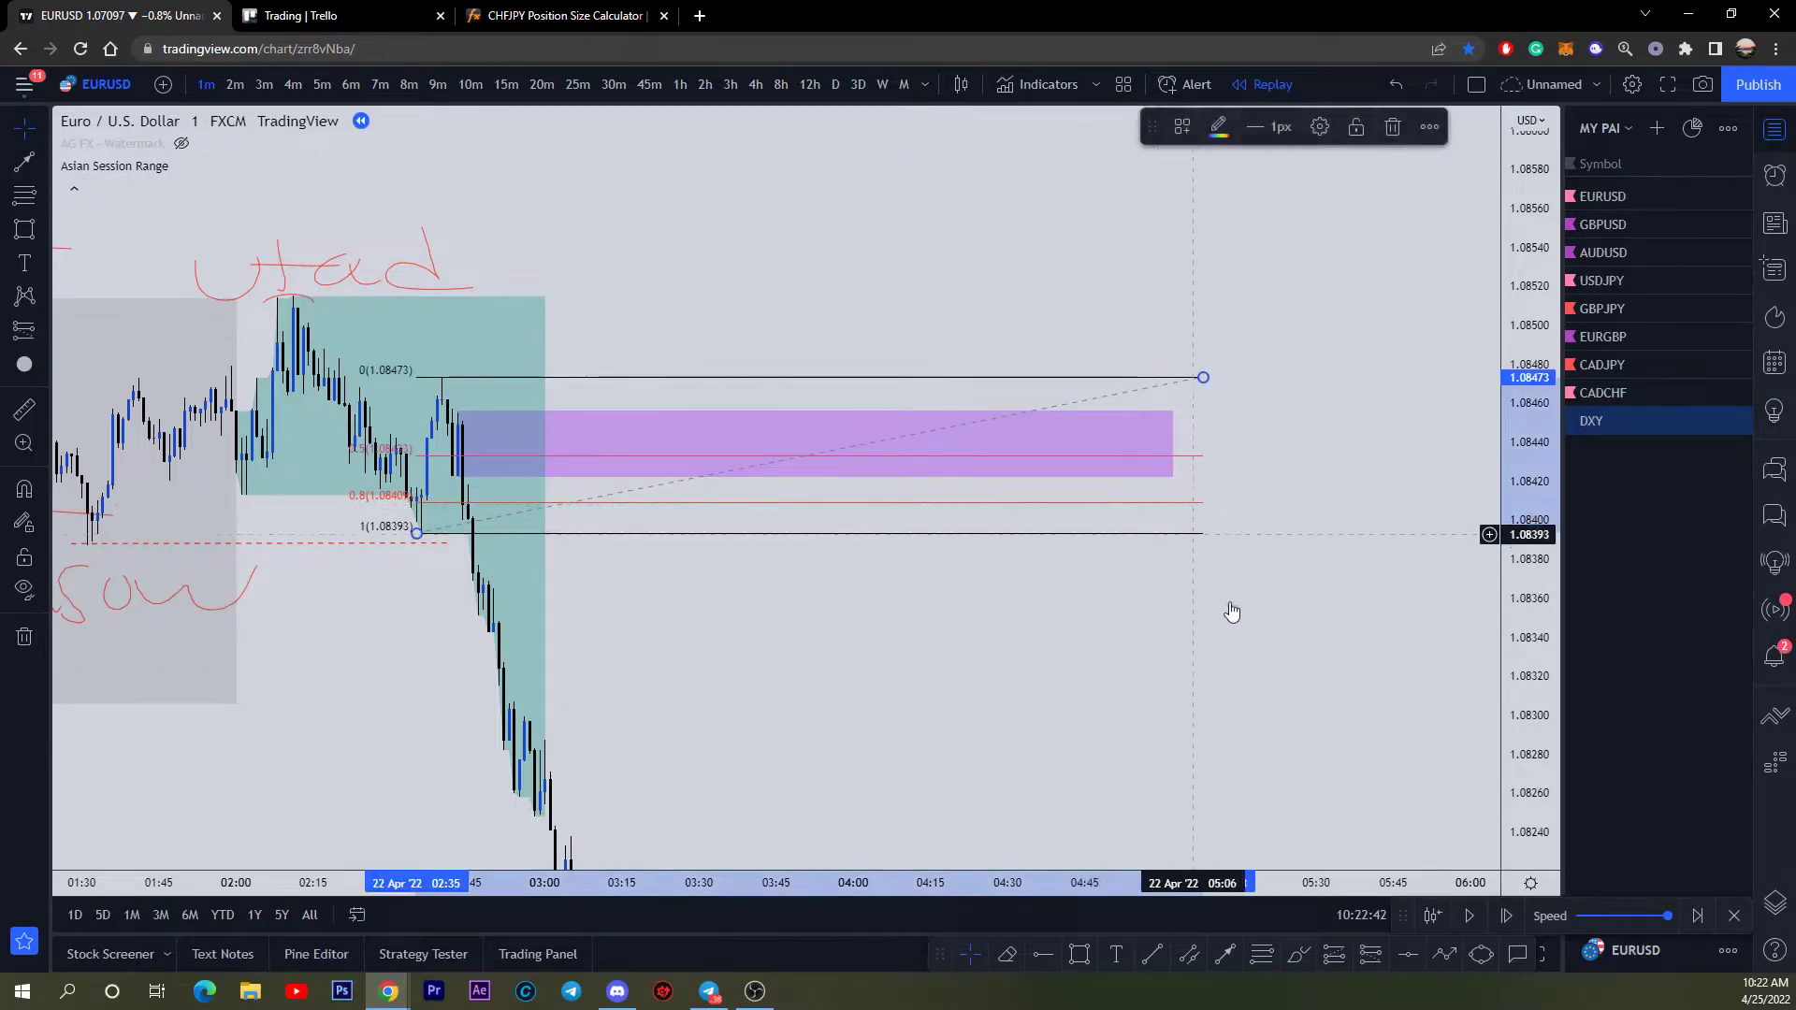
# Step: Place a new short with entry at the zone's lower edge near 1.08422 and stop at 1.08458
pyautogui.click(1370, 954)
pyautogui.click(883, 477)
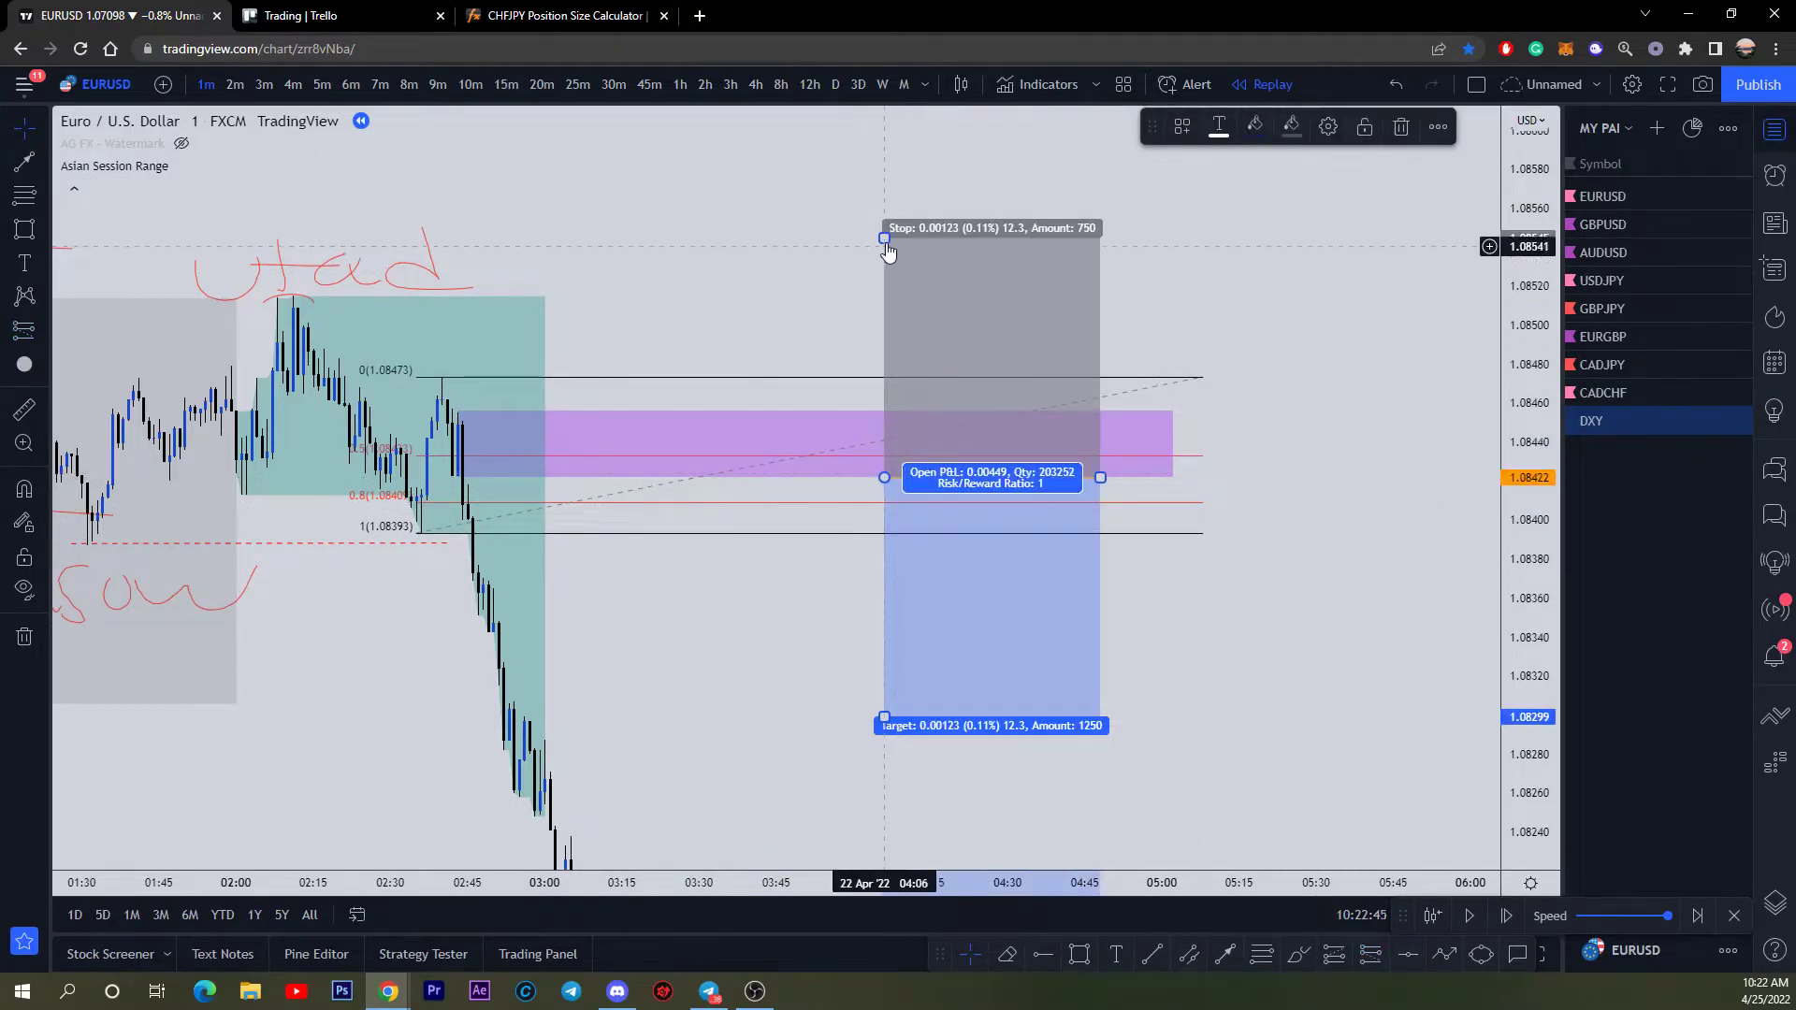
pyautogui.moveTo(885, 238); pyautogui.dragTo(860, 407)
pyautogui.click(858, 330)
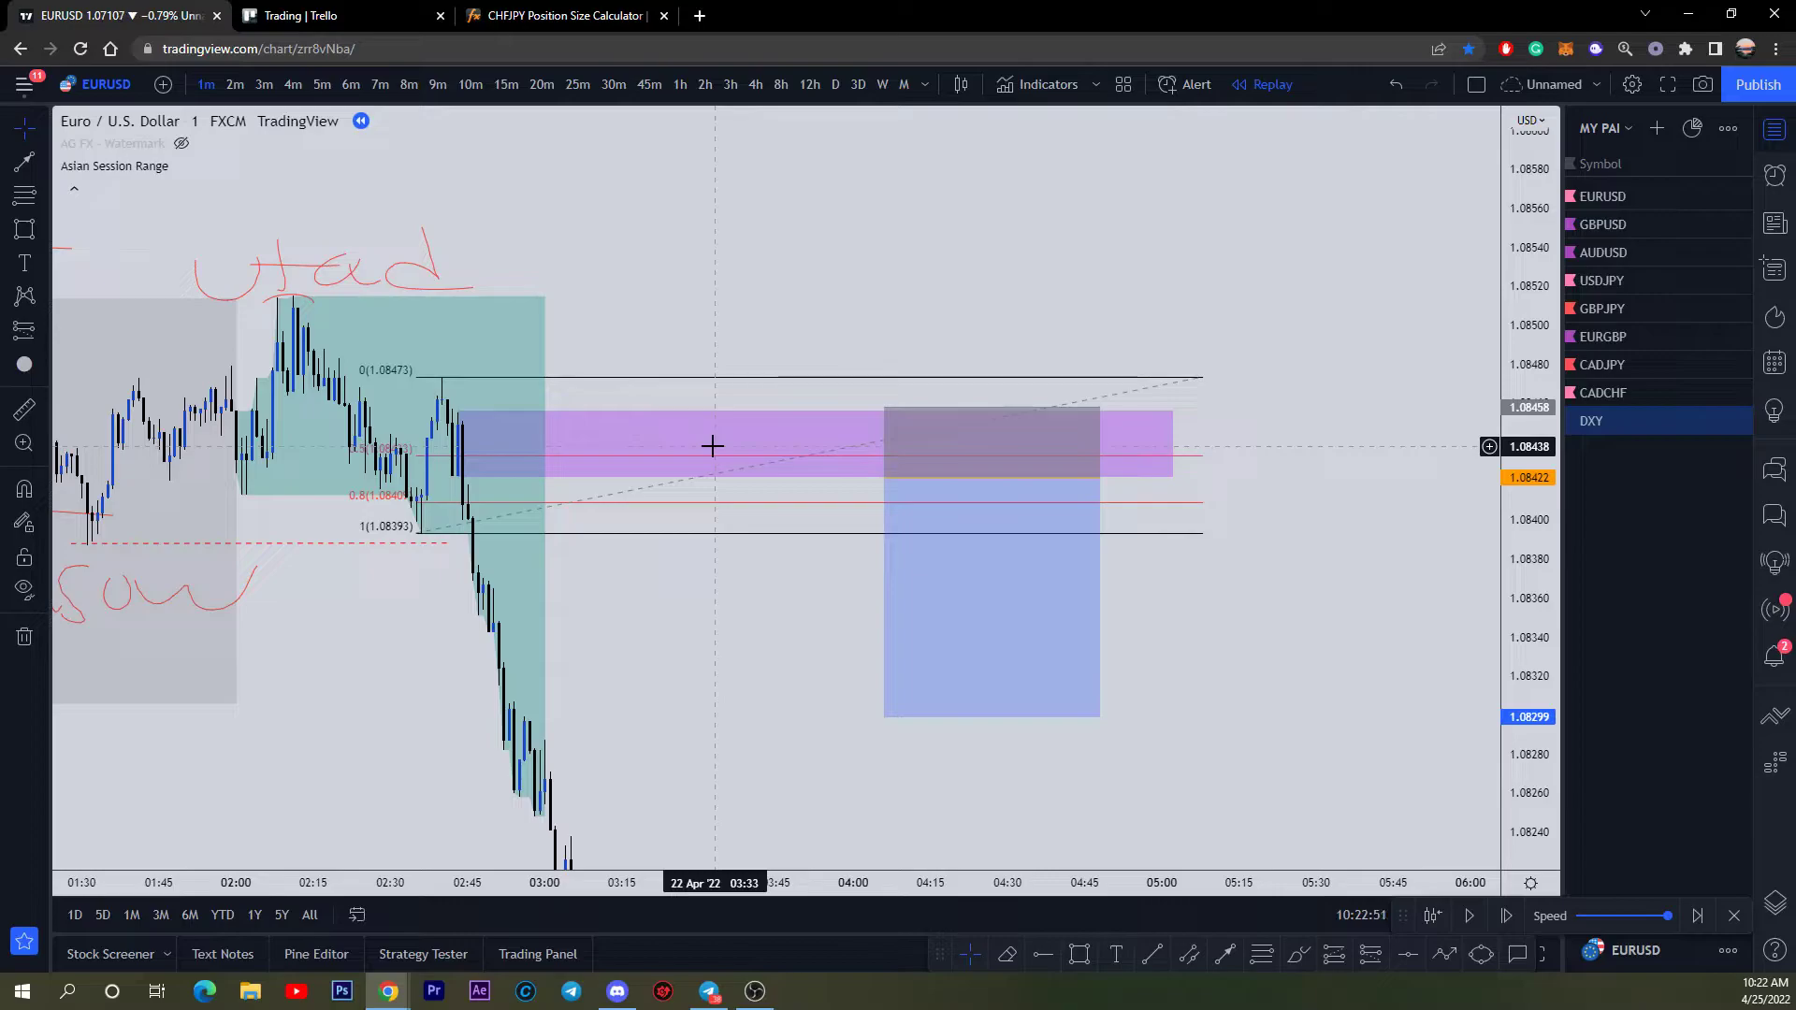
pyautogui.click(463, 456)
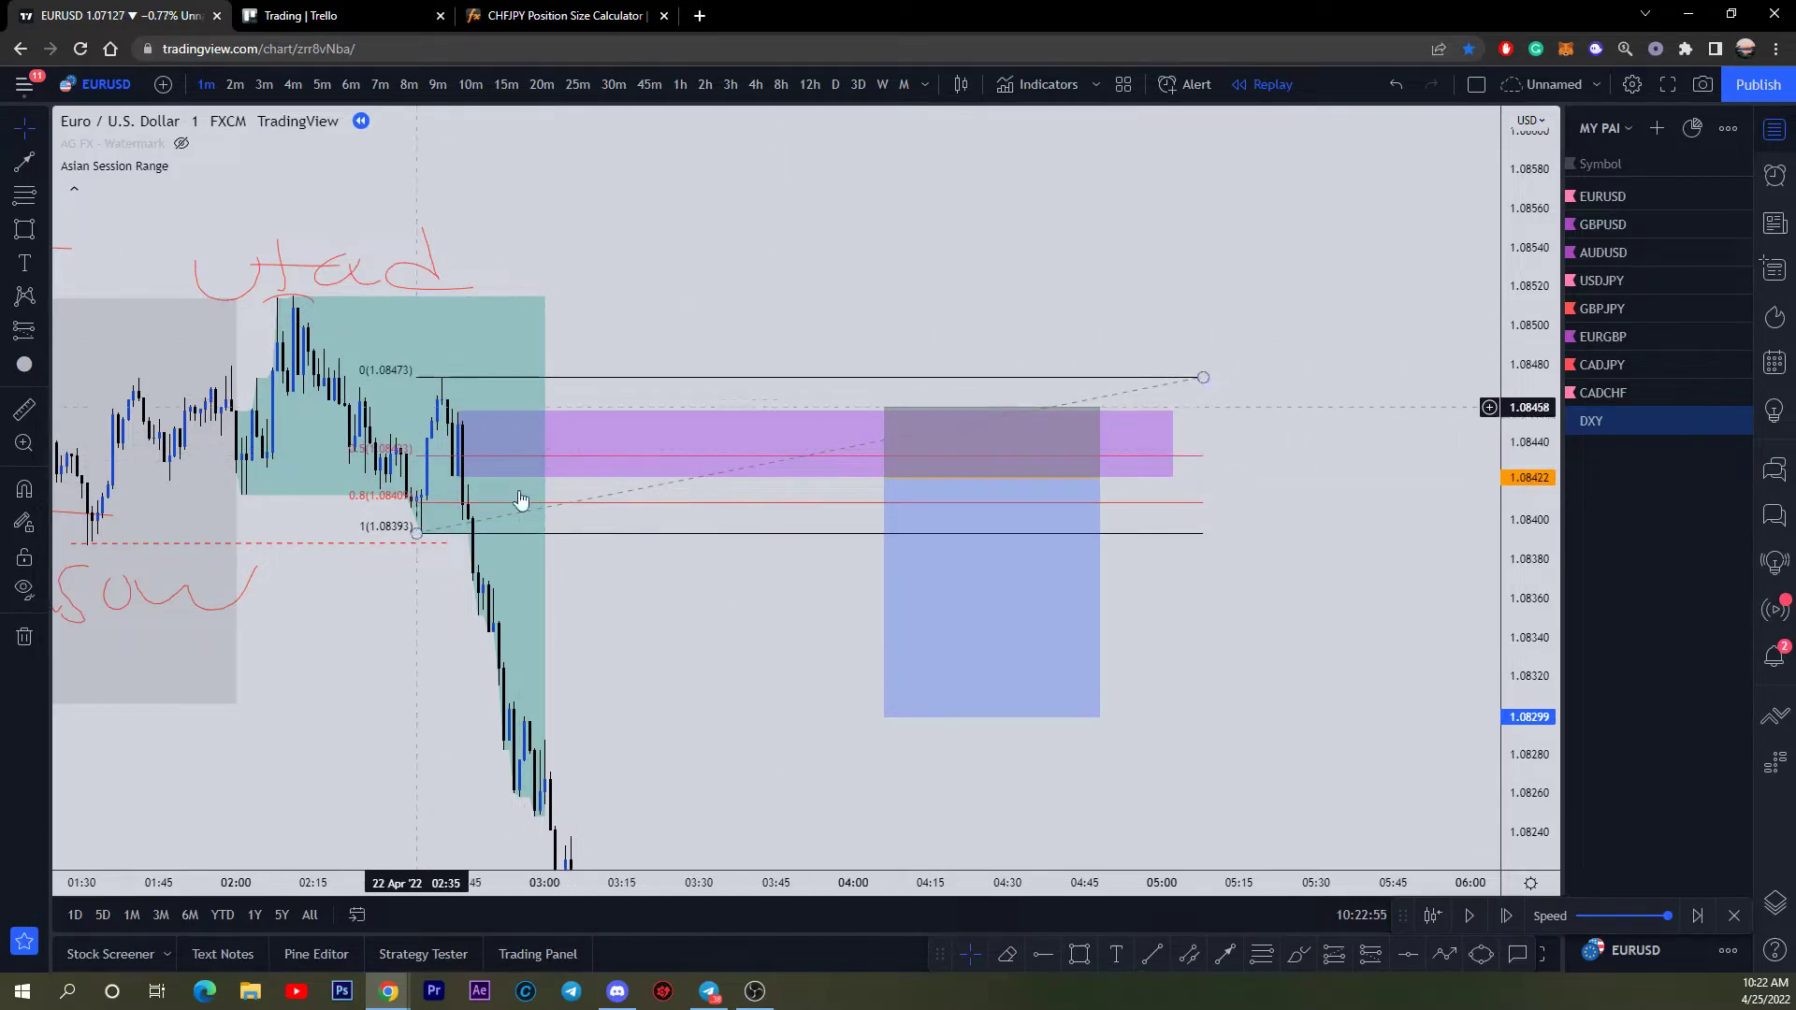
pyautogui.click(747, 586)
# Step: Zoom out, select the Fibonacci retracement, then zoom back in
pyautogui.scroll(-3, 747, 586)
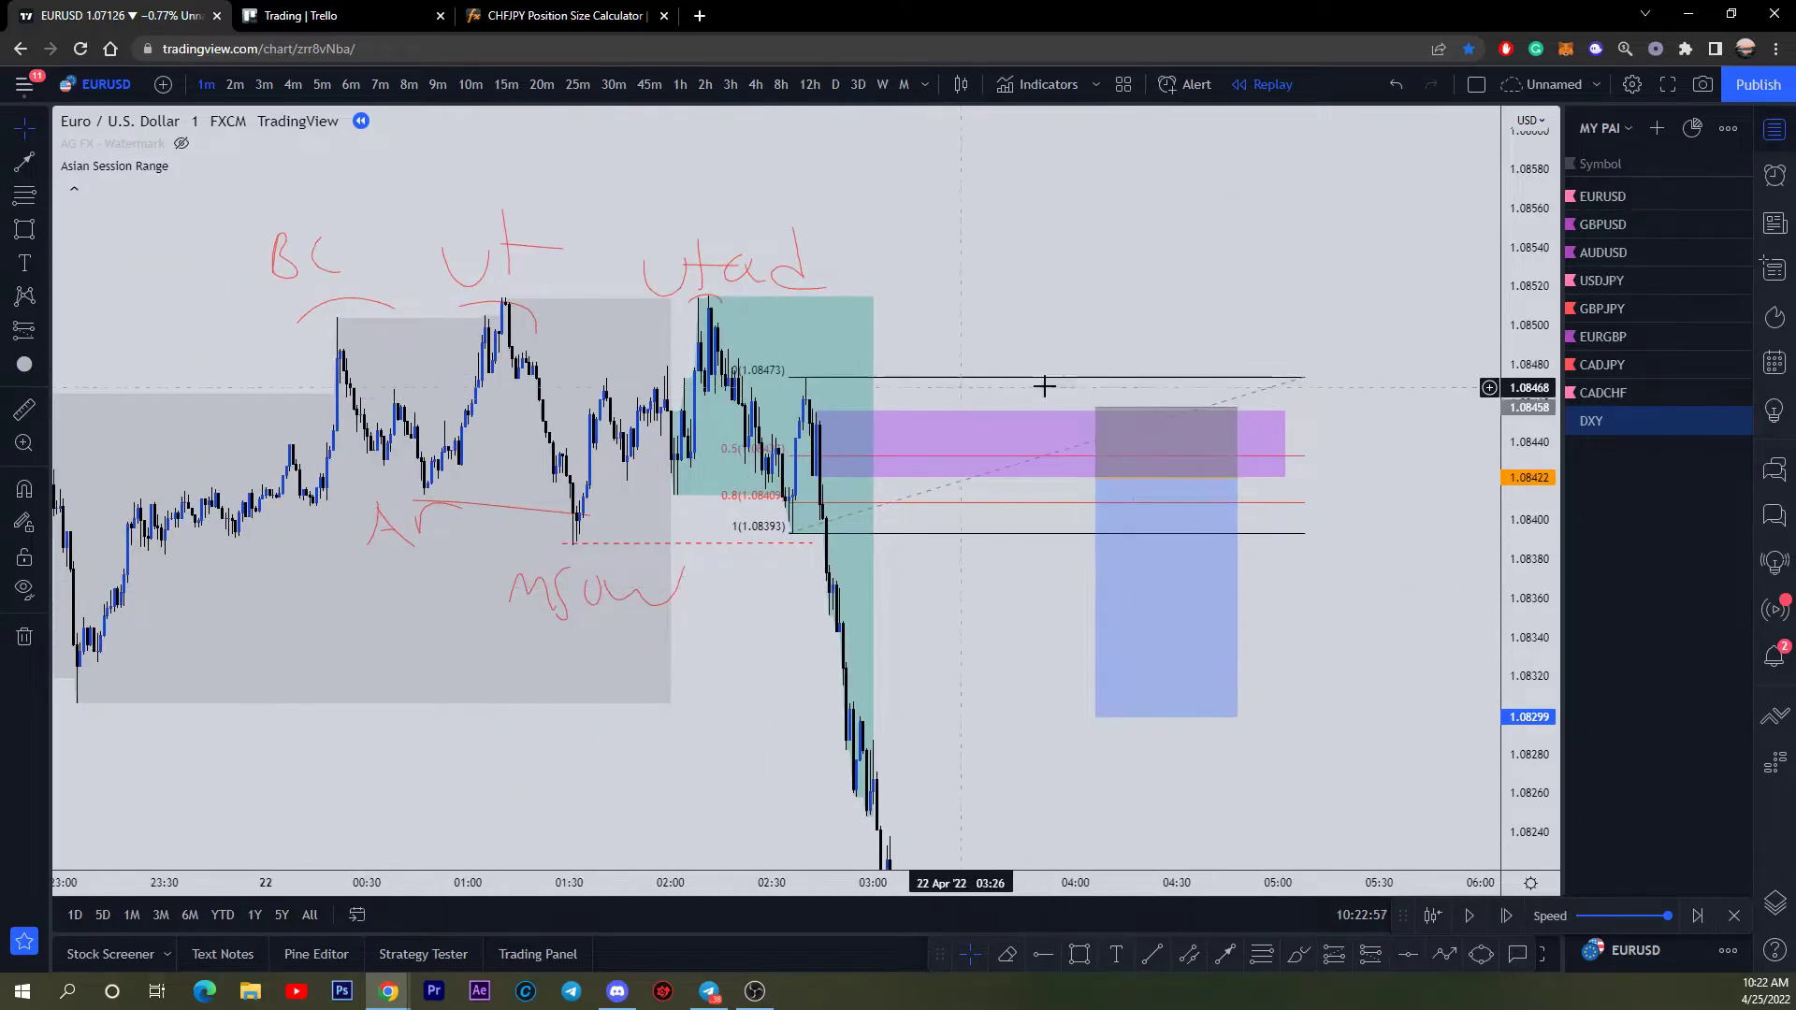
pyautogui.scroll(-4, 1167, 465)
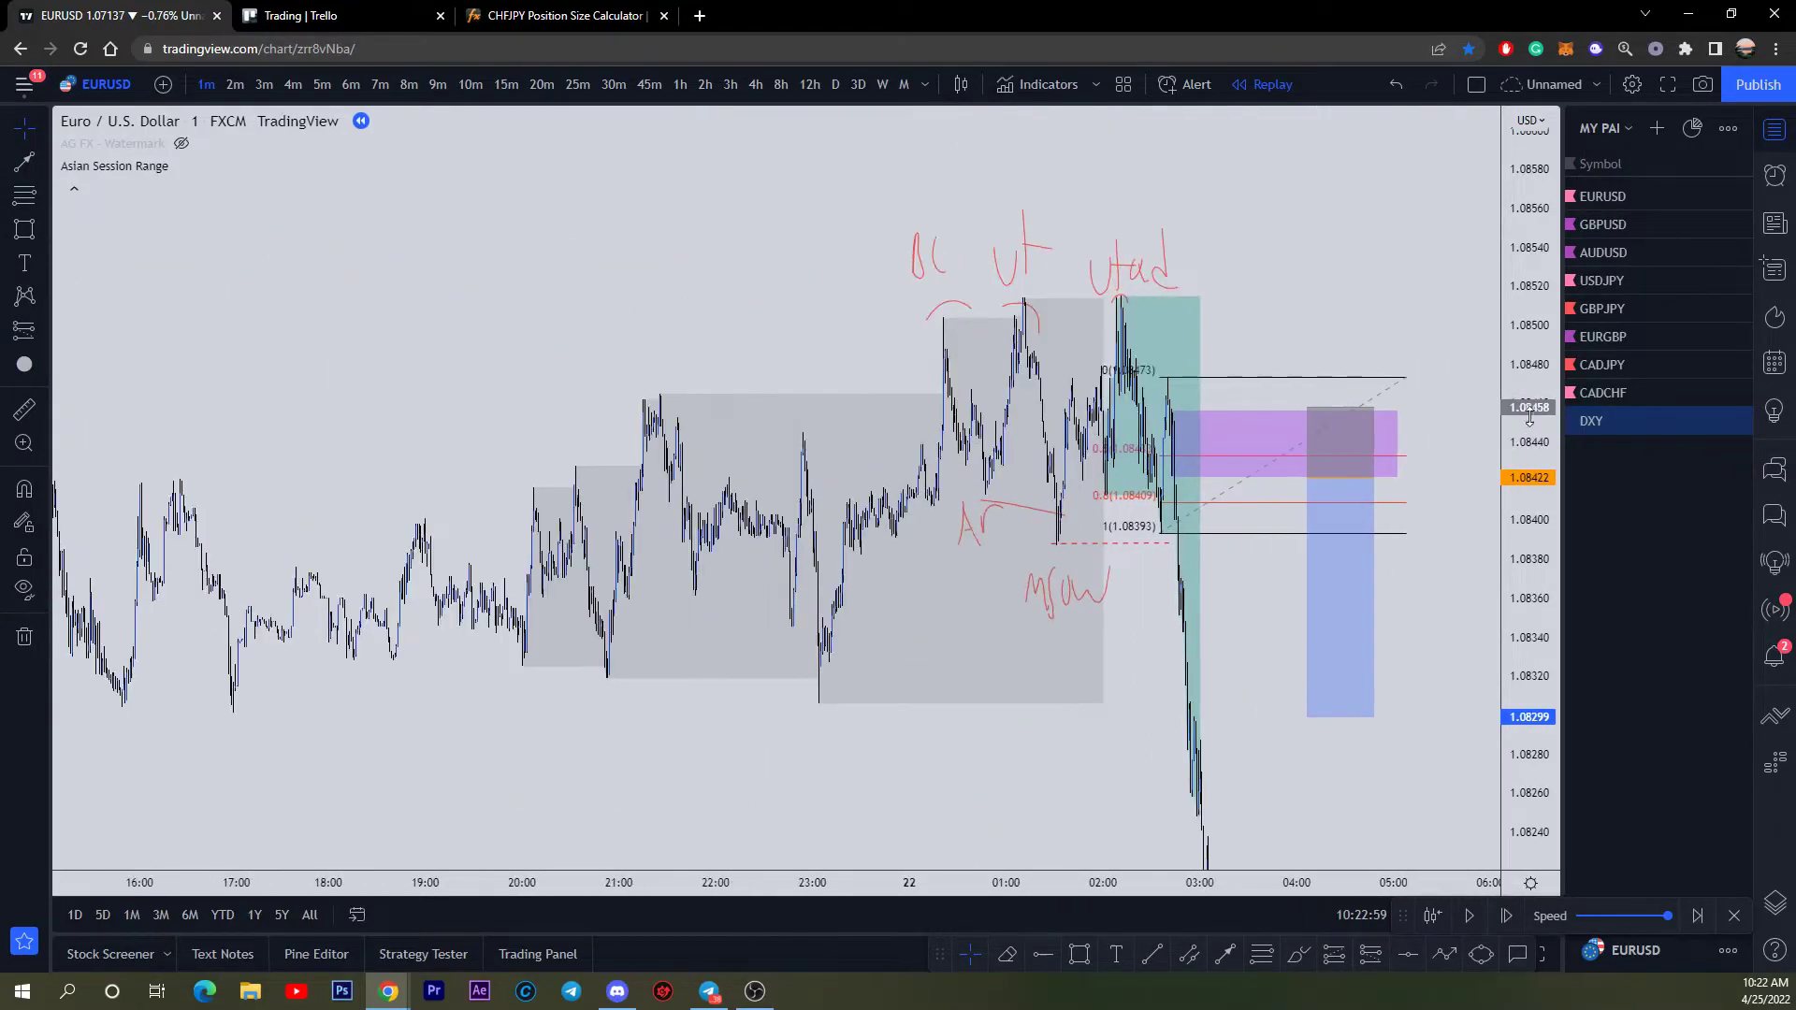
pyautogui.click(1246, 510)
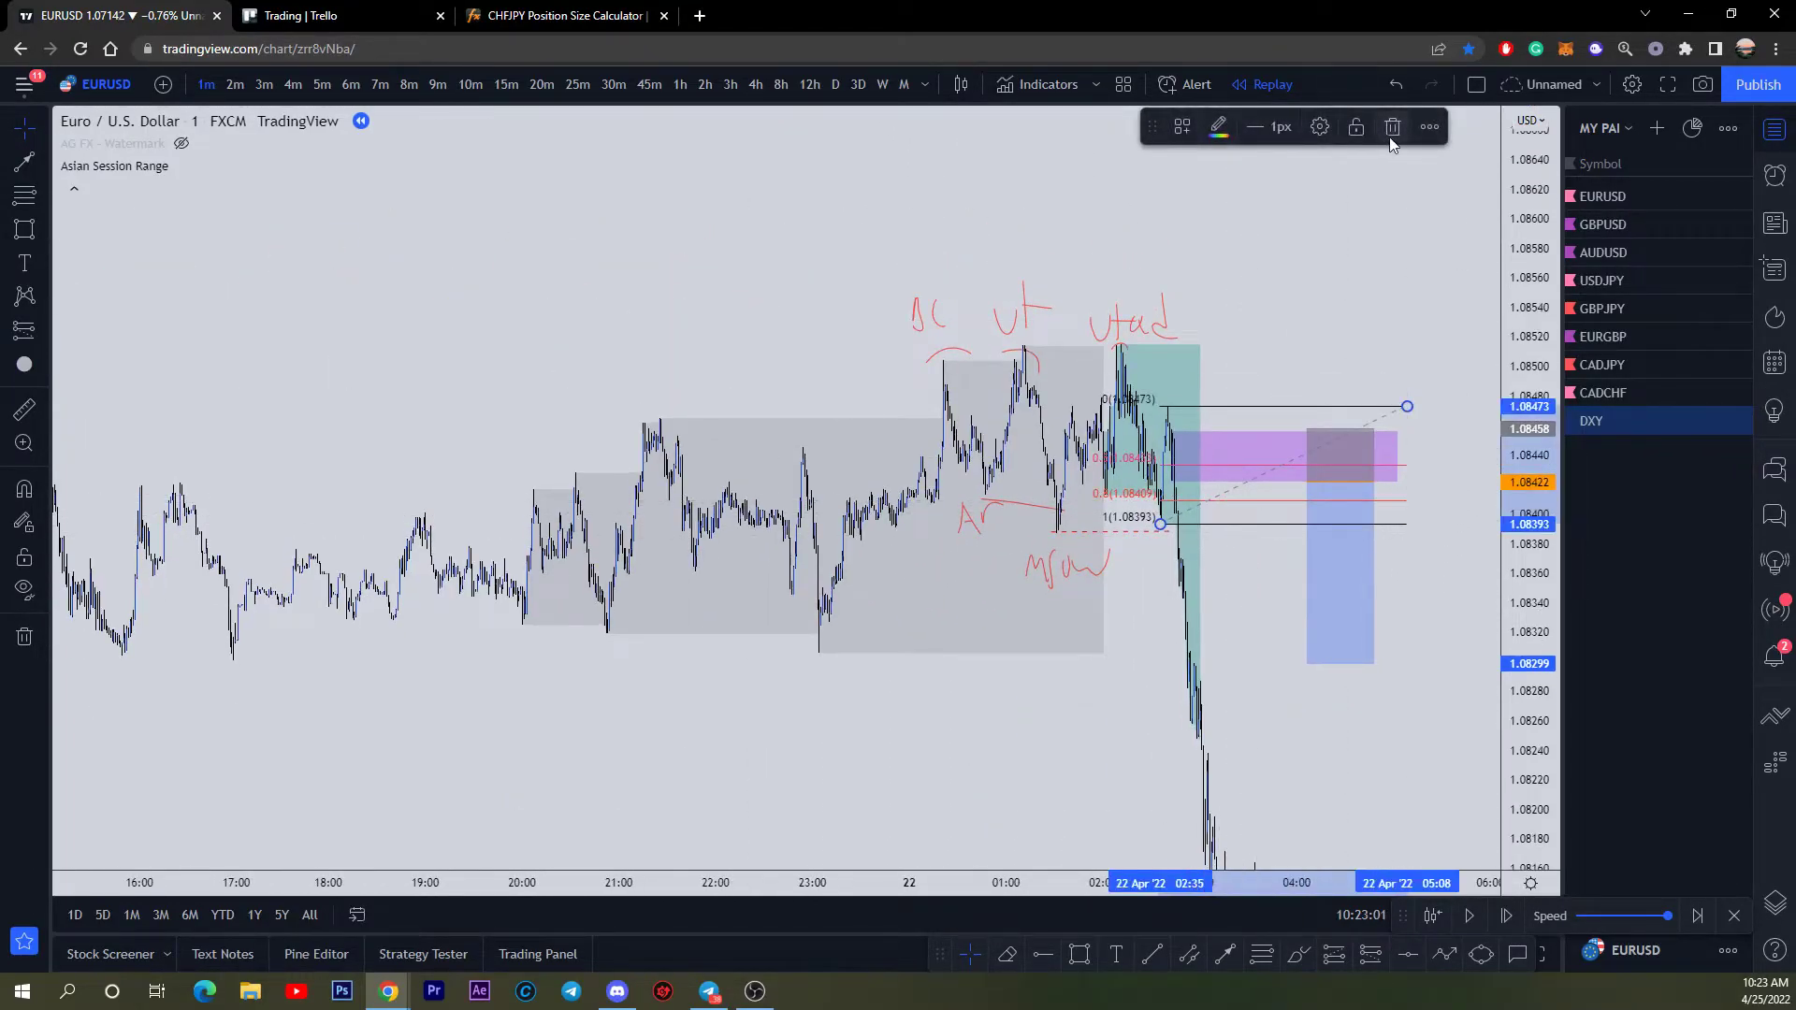
pyautogui.scroll(4, 994, 509)
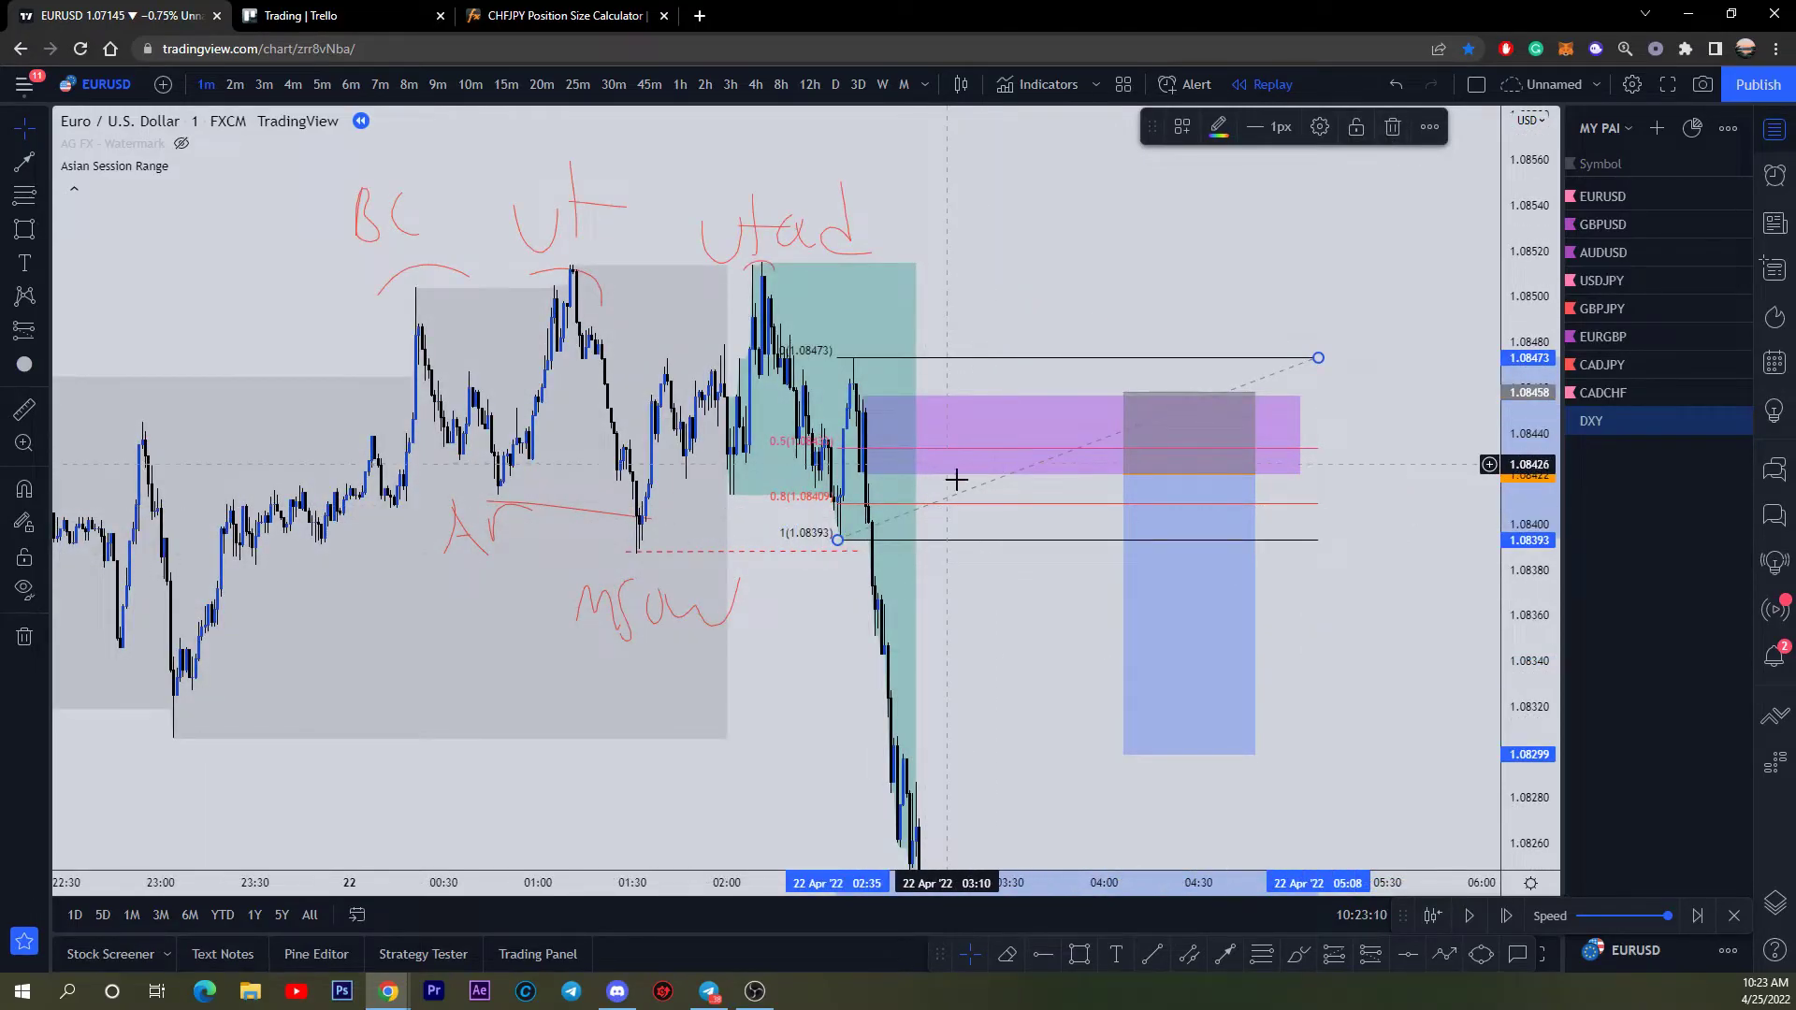
pyautogui.scroll(2, 859, 458)
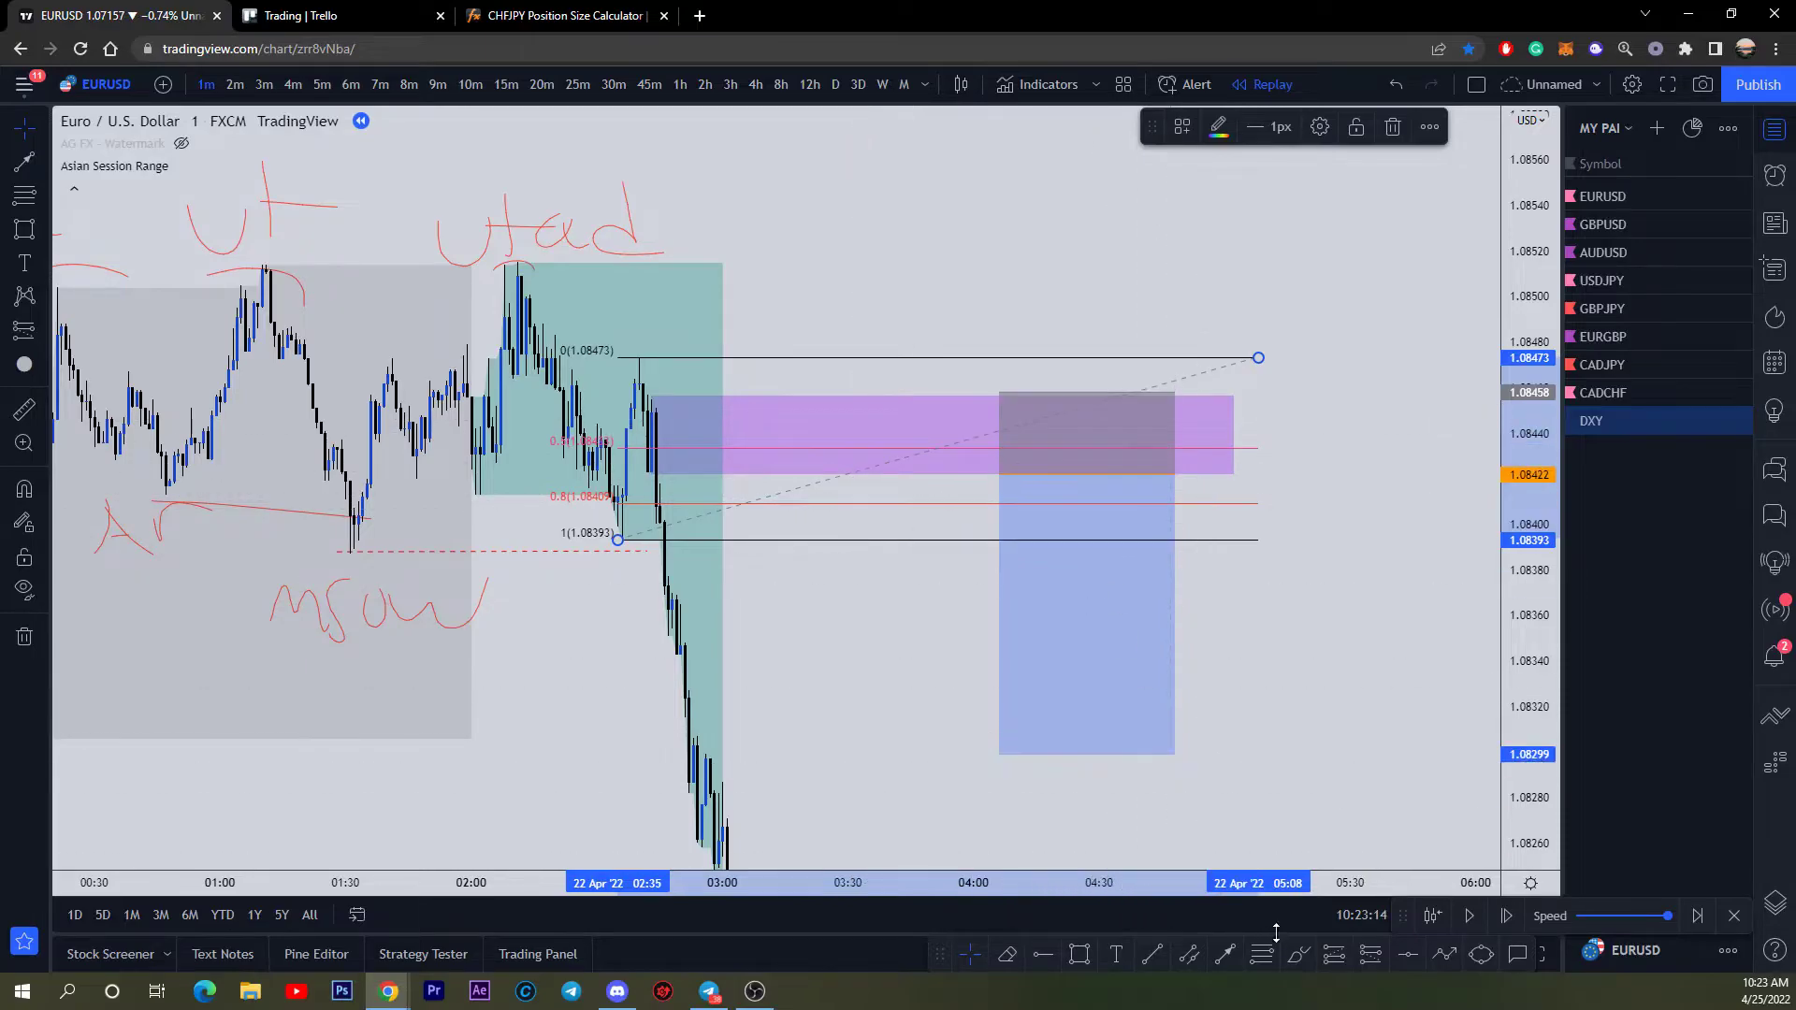
# Step: Sketch freehand test paths from the zone down toward the target, then remove them
pyautogui.click(1301, 959)
pyautogui.moveTo(933, 646); pyautogui.dragTo(1045, 550)
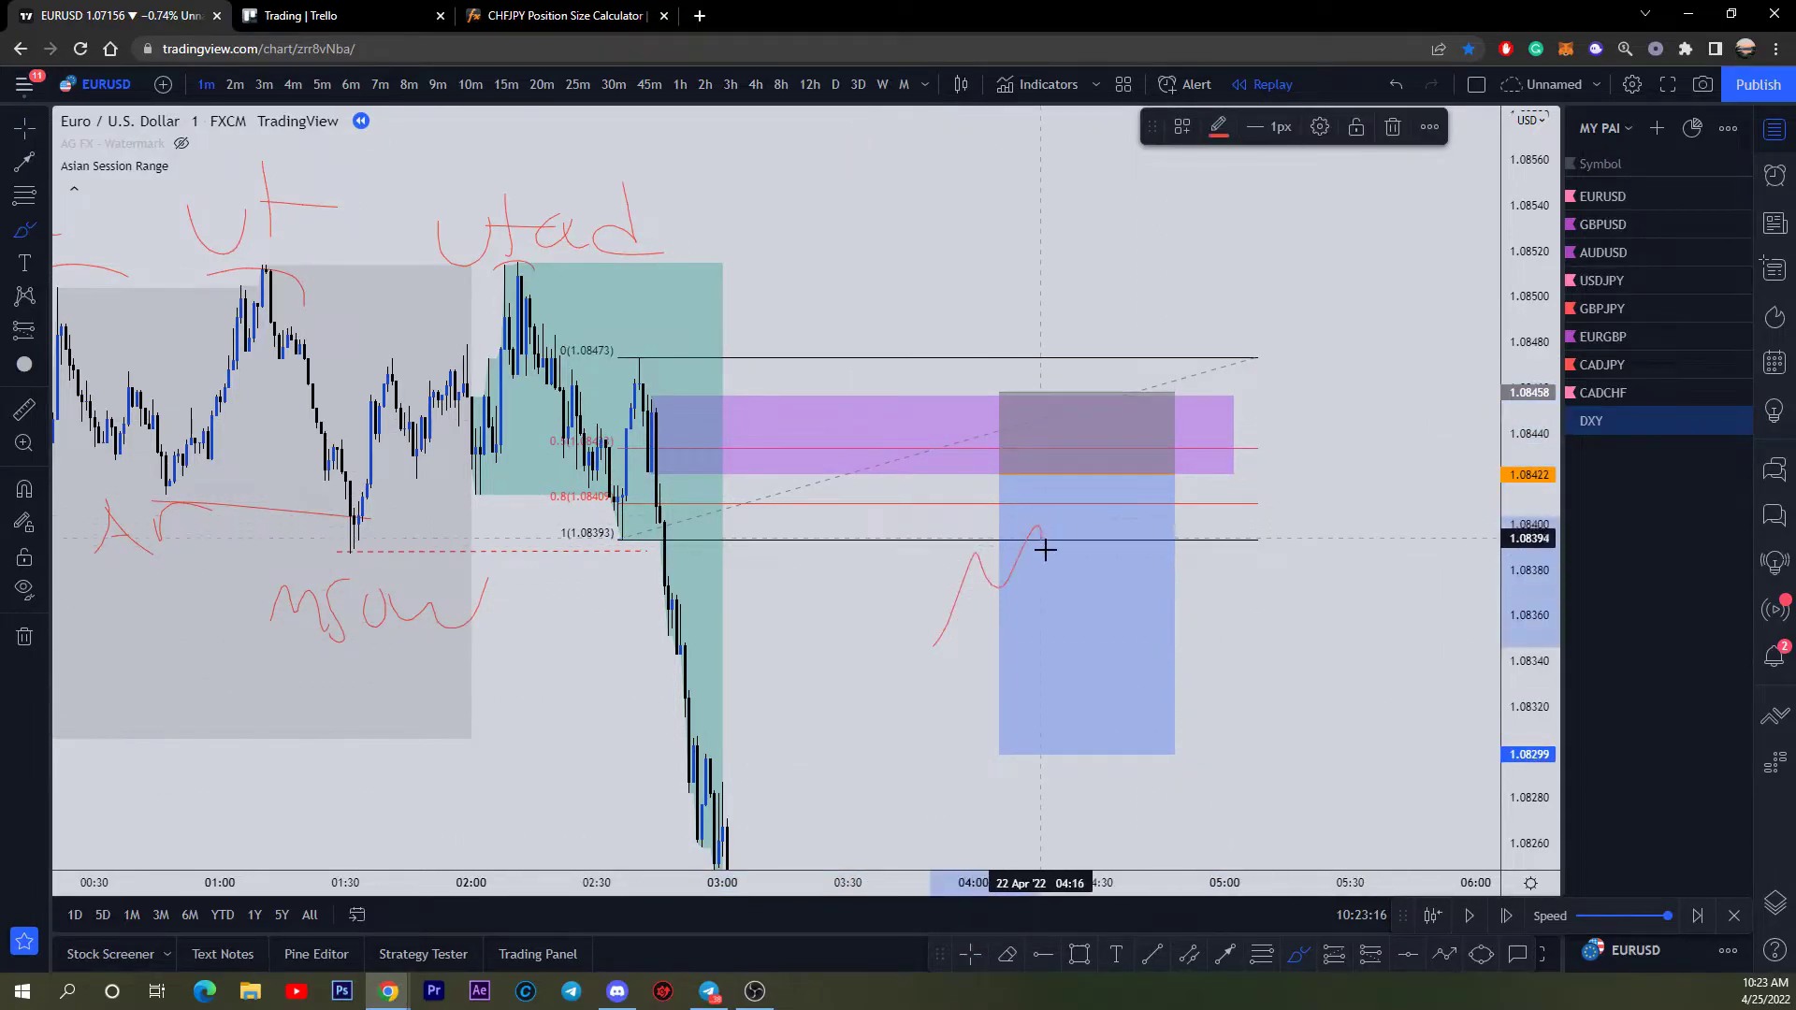
pyautogui.moveTo(1078, 481); pyautogui.dragTo(1131, 662)
pyautogui.click(1393, 127)
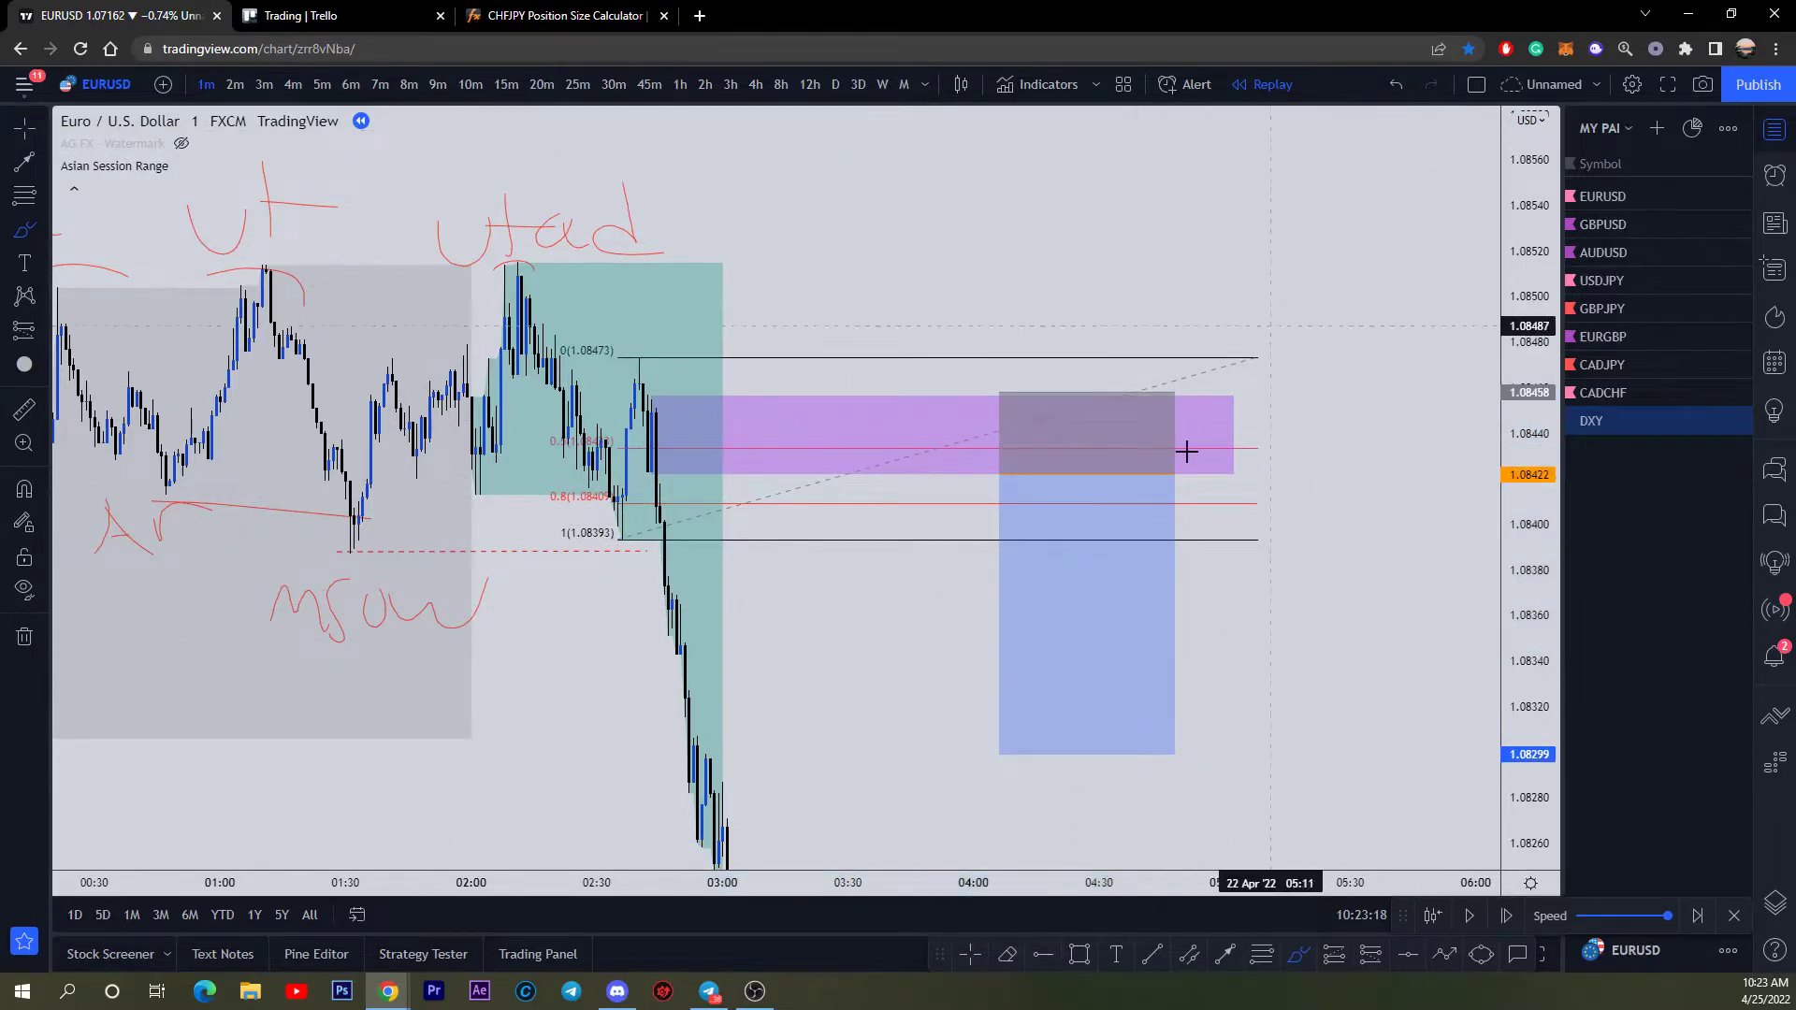
pyautogui.moveTo(974, 613)
pyautogui.mouseDown()
pyautogui.moveTo(1013, 488)
pyautogui.moveTo(1087, 521)
pyautogui.moveTo(1188, 701)
pyautogui.mouseUp()
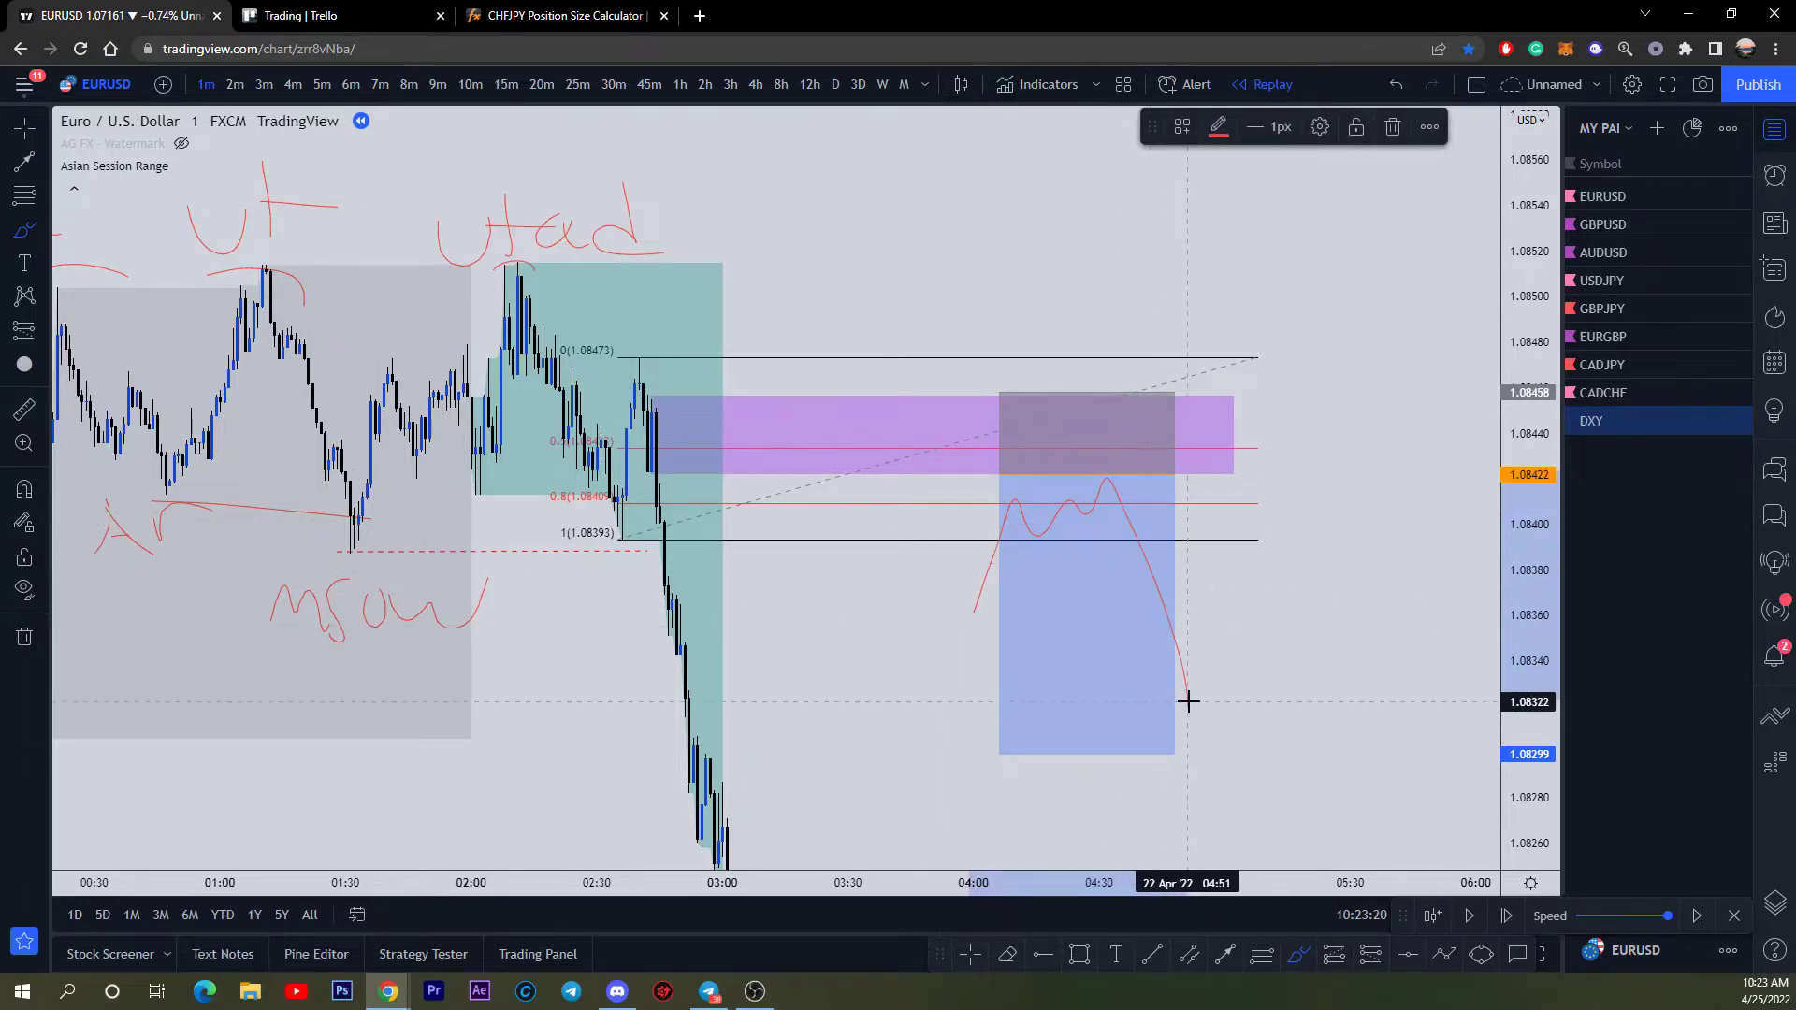
pyautogui.click(1392, 128)
pyautogui.press('Escape')
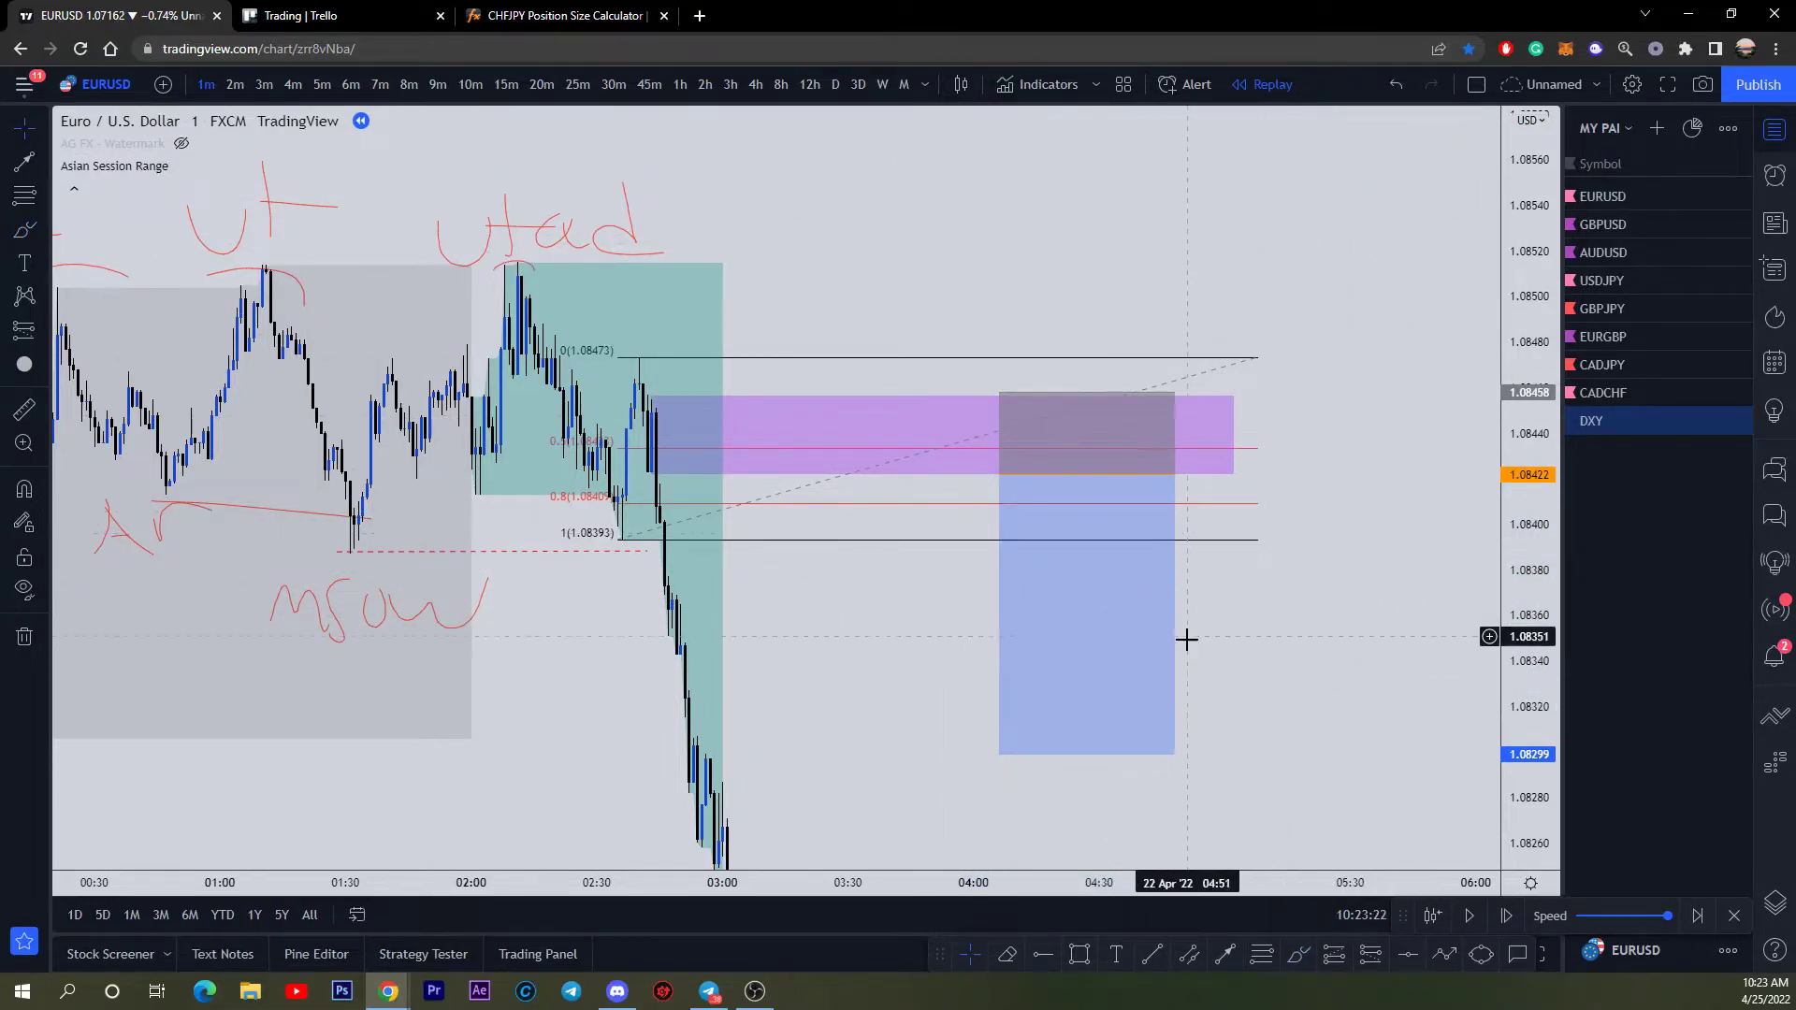
# Step: Delete the Fibonacci retracement from the chart
pyautogui.scroll(-4, 1184, 627)
pyautogui.click(1106, 499)
pyautogui.click(1392, 126)
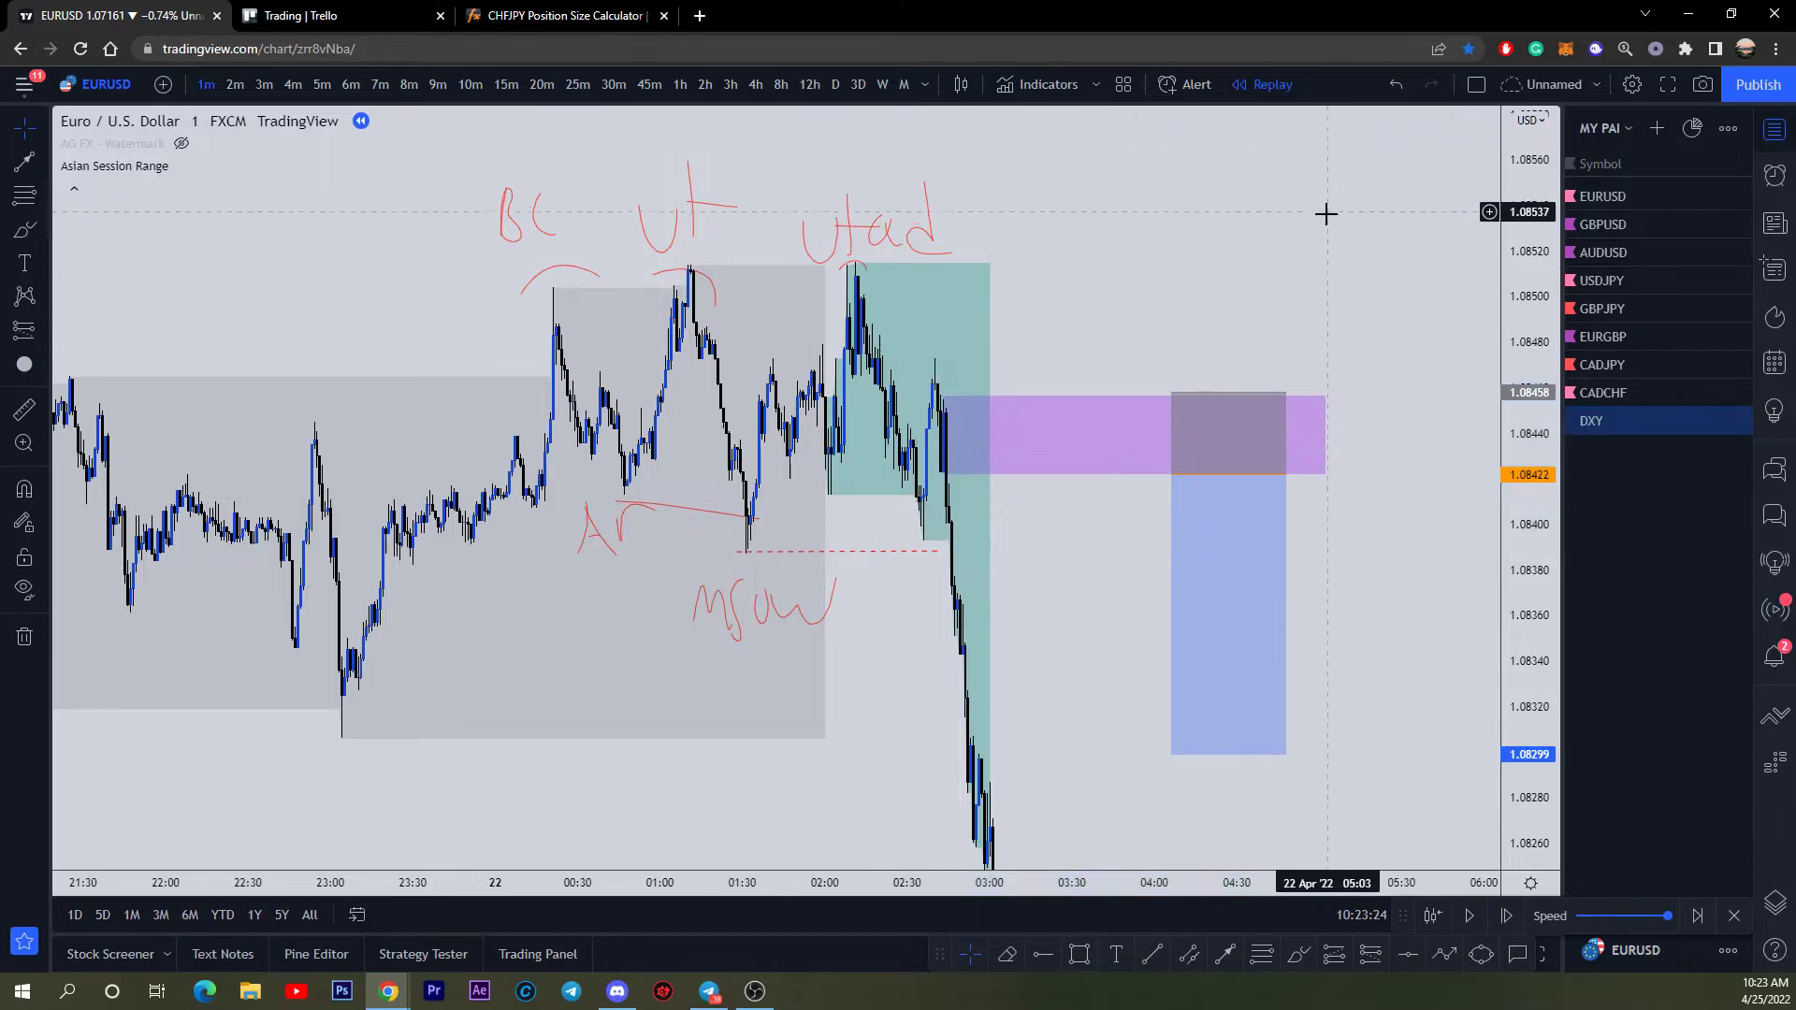
# Step: Rescale and pan the chart, then stretch the purple zone further right
pyautogui.scroll(-4, 1333, 224)
pyautogui.moveTo(1538, 358); pyautogui.dragTo(1536, 749)
pyautogui.scroll(-5, 1399, 678)
pyautogui.moveTo(1447, 700); pyautogui.dragTo(1146, 646)
pyautogui.moveTo(1138, 416); pyautogui.dragTo(1390, 453)
pyautogui.click(1451, 495)
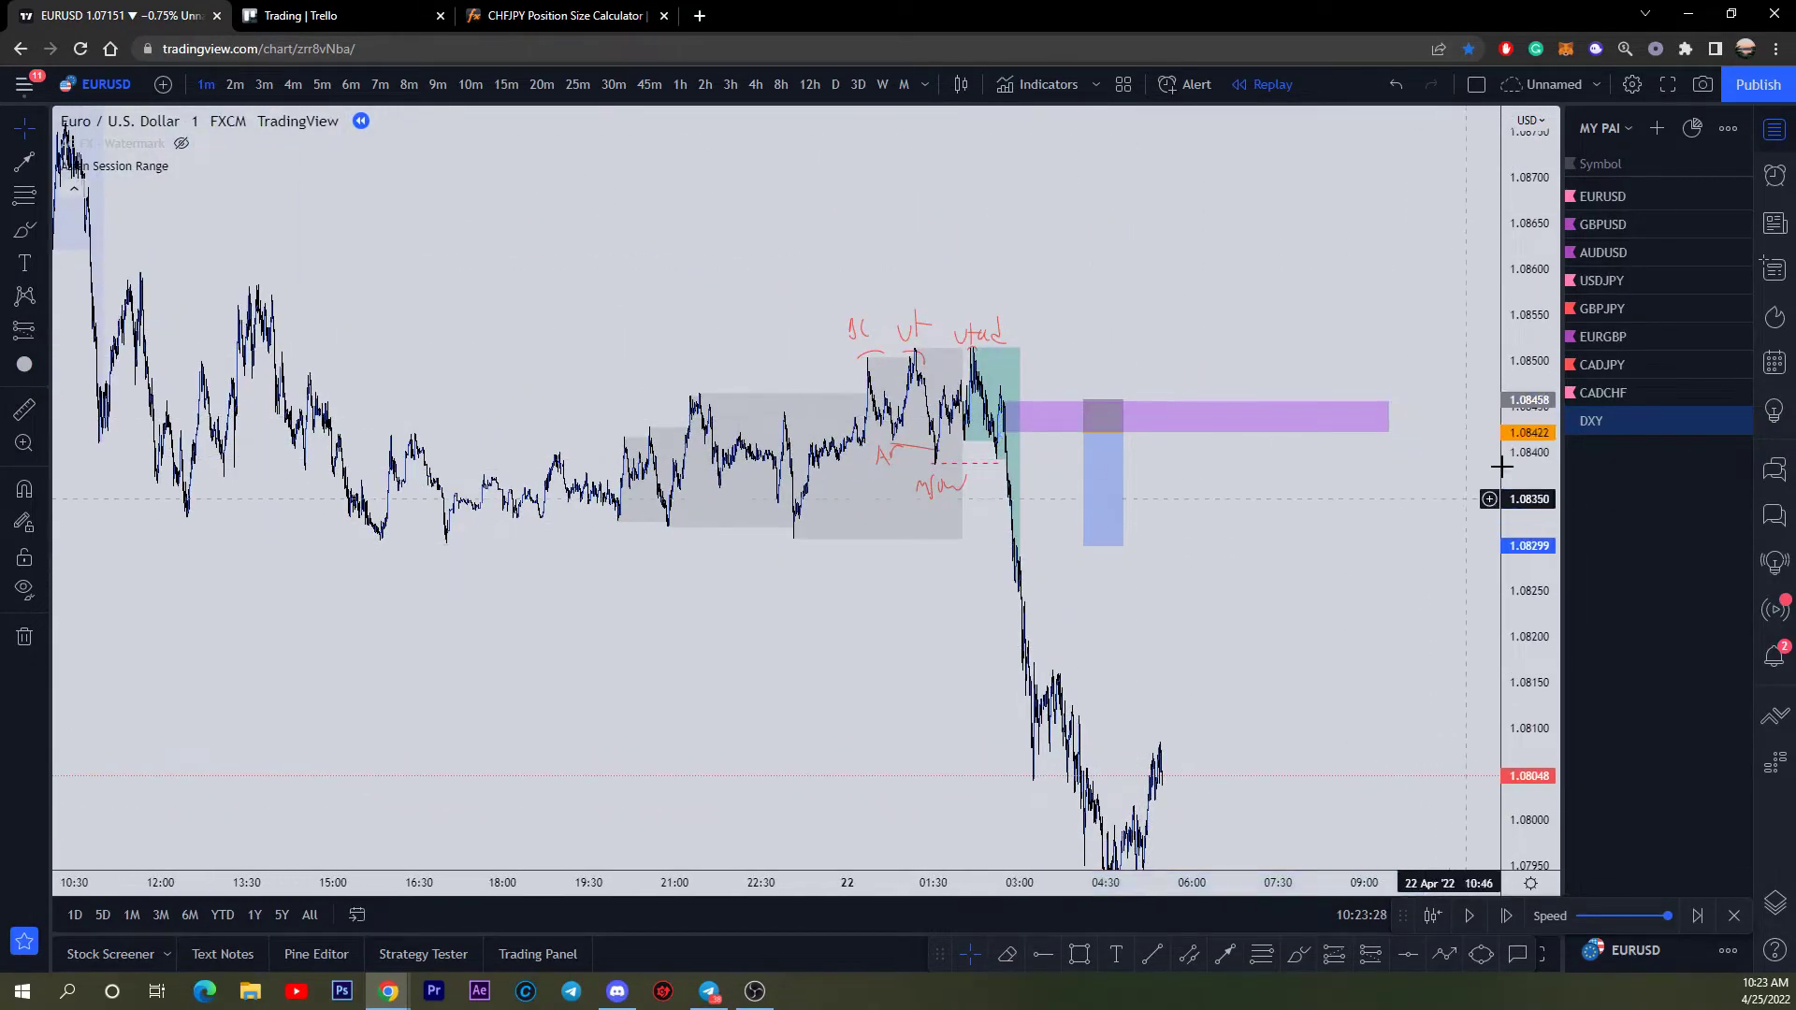
# Step: Check the short position's result and circle the sell-offs after the target in red freehand
pyautogui.moveTo(1525, 458); pyautogui.dragTo(1517, 640)
pyautogui.scroll(-3, 1347, 599)
pyautogui.click(1216, 519)
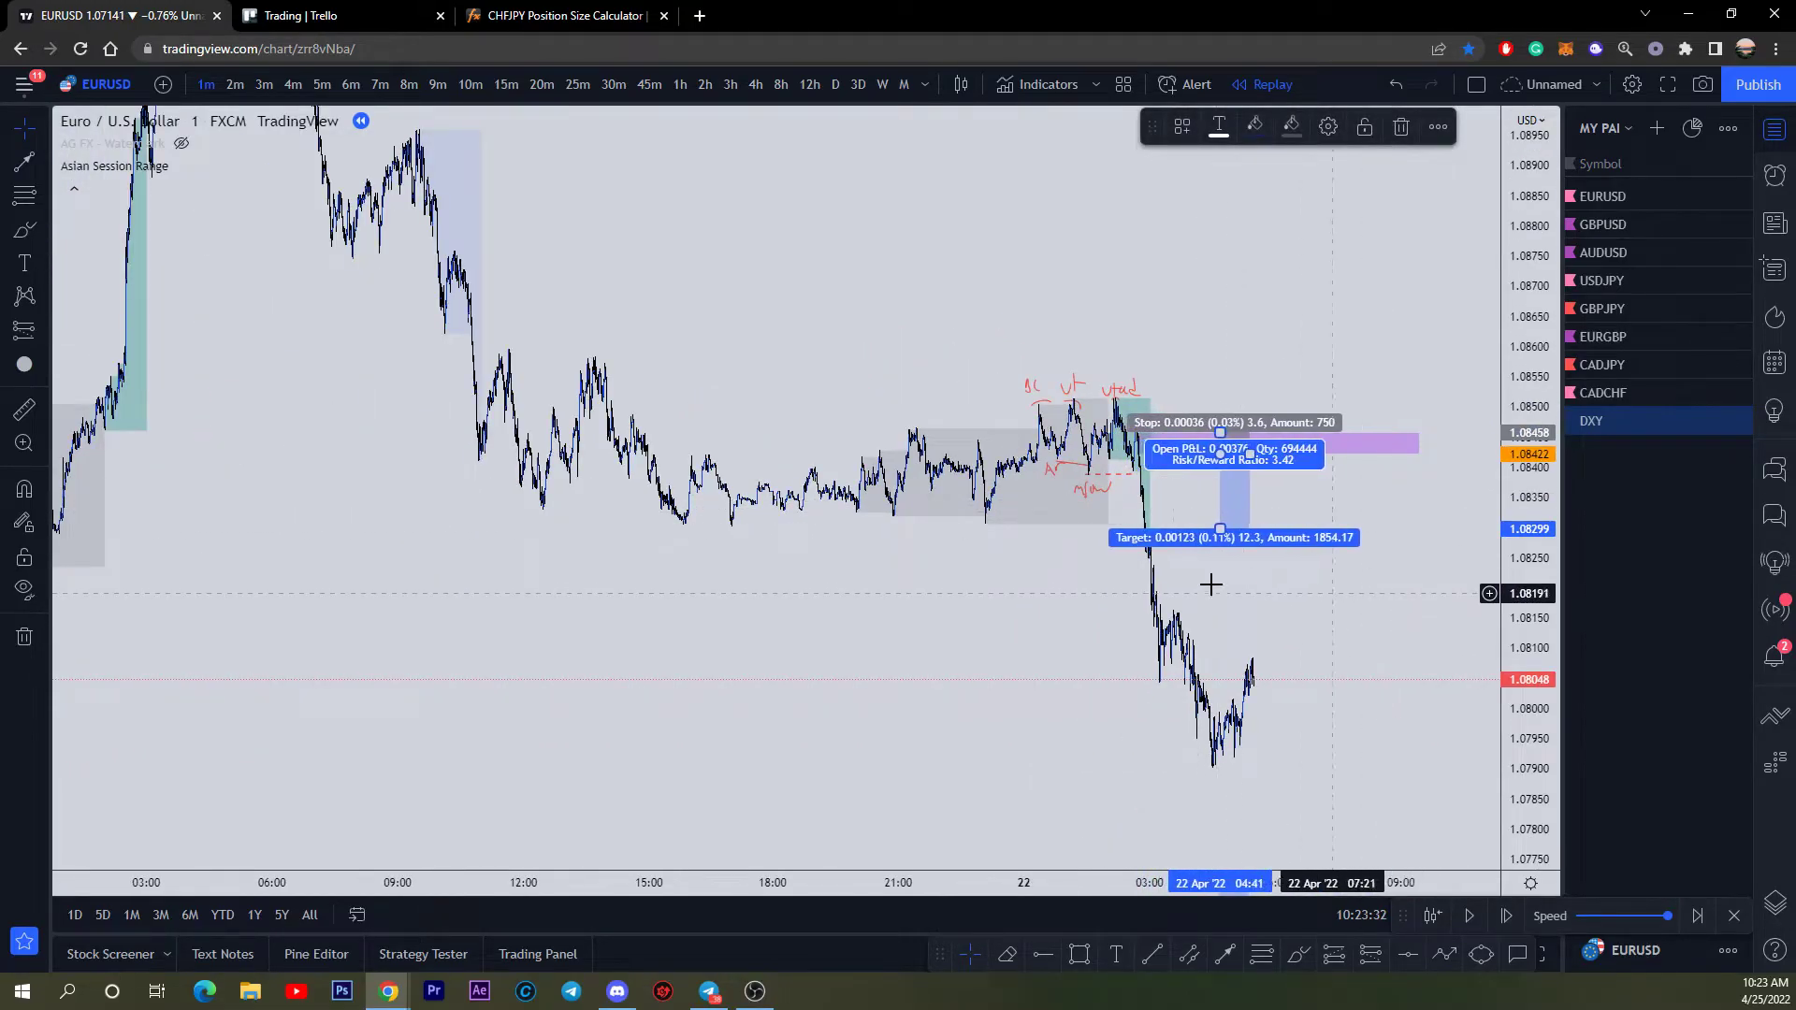
pyautogui.click(1159, 679)
pyautogui.click(1298, 955)
pyautogui.moveTo(1256, 704)
pyautogui.mouseDown()
pyautogui.moveTo(1234, 645)
pyautogui.moveTo(1097, 651)
pyautogui.mouseUp()
pyautogui.moveTo(1086, 562); pyautogui.dragTo(1237, 713)
pyautogui.moveTo(1157, 651); pyautogui.dragTo(1226, 707)
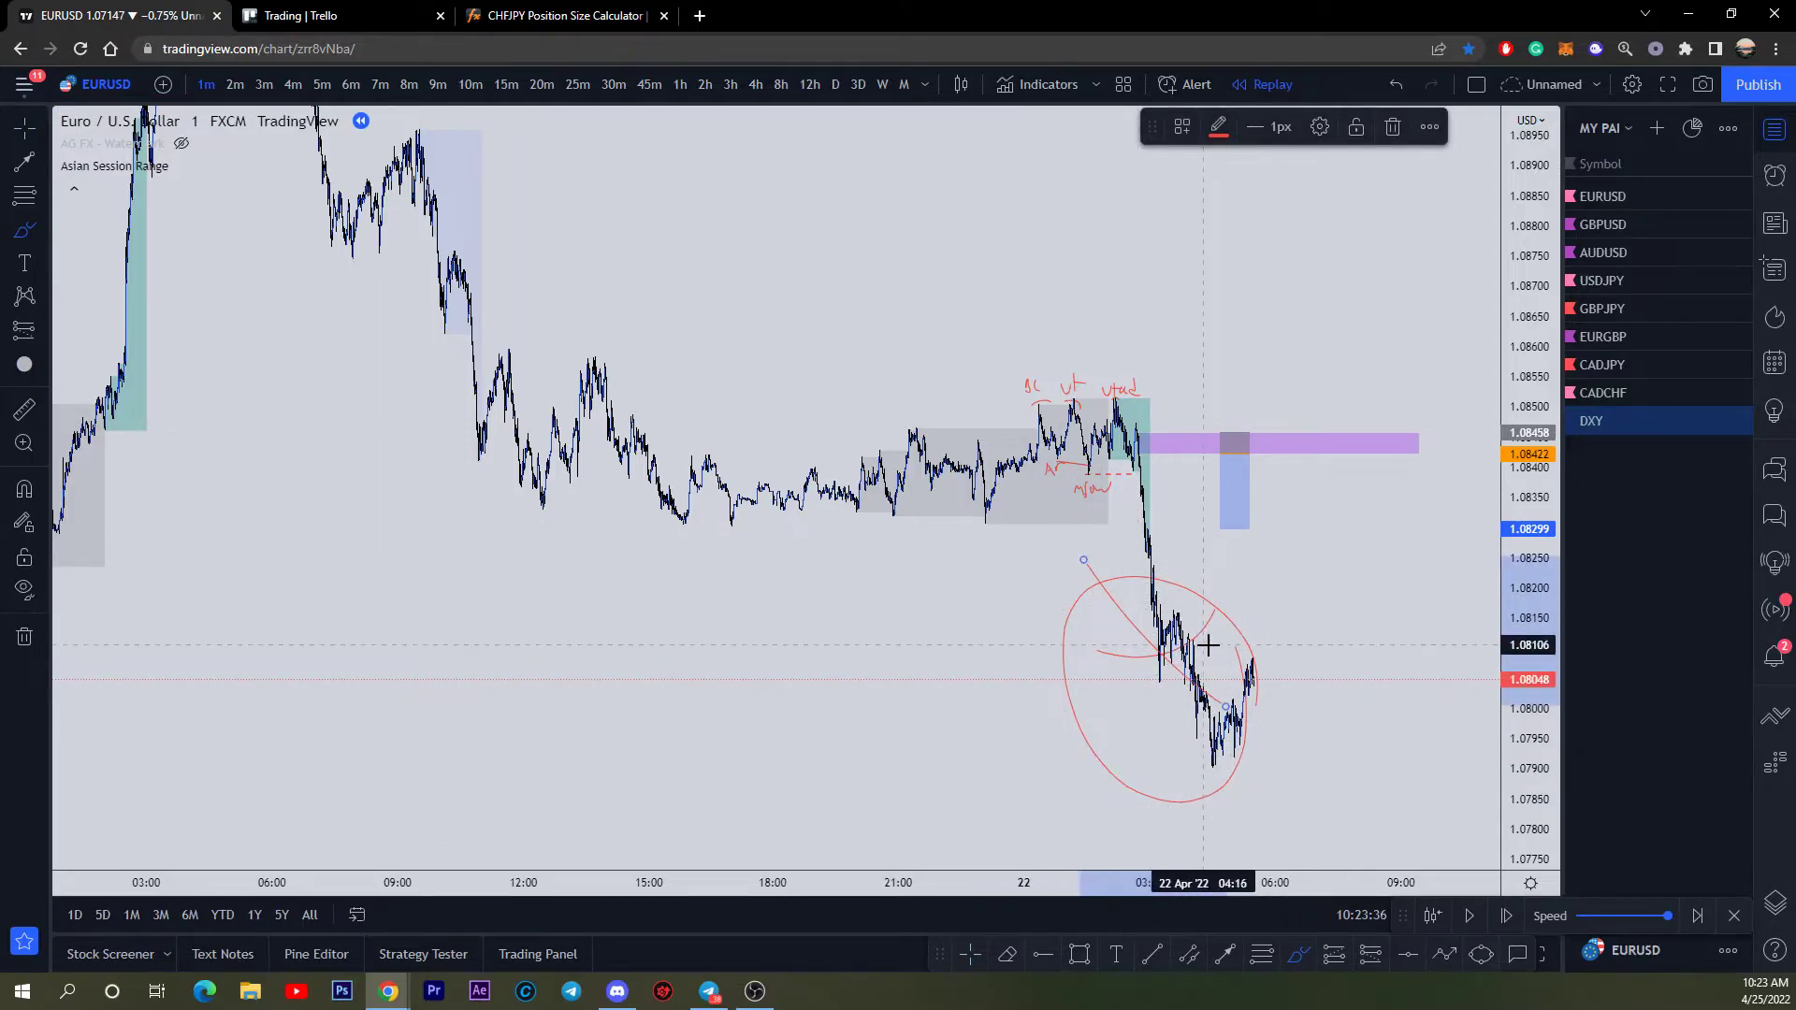
pyautogui.moveTo(1196, 430)
pyautogui.mouseDown()
pyautogui.moveTo(1058, 312)
pyautogui.moveTo(870, 505)
pyautogui.moveTo(1160, 541)
pyautogui.moveTo(1129, 333)
pyautogui.mouseUp()
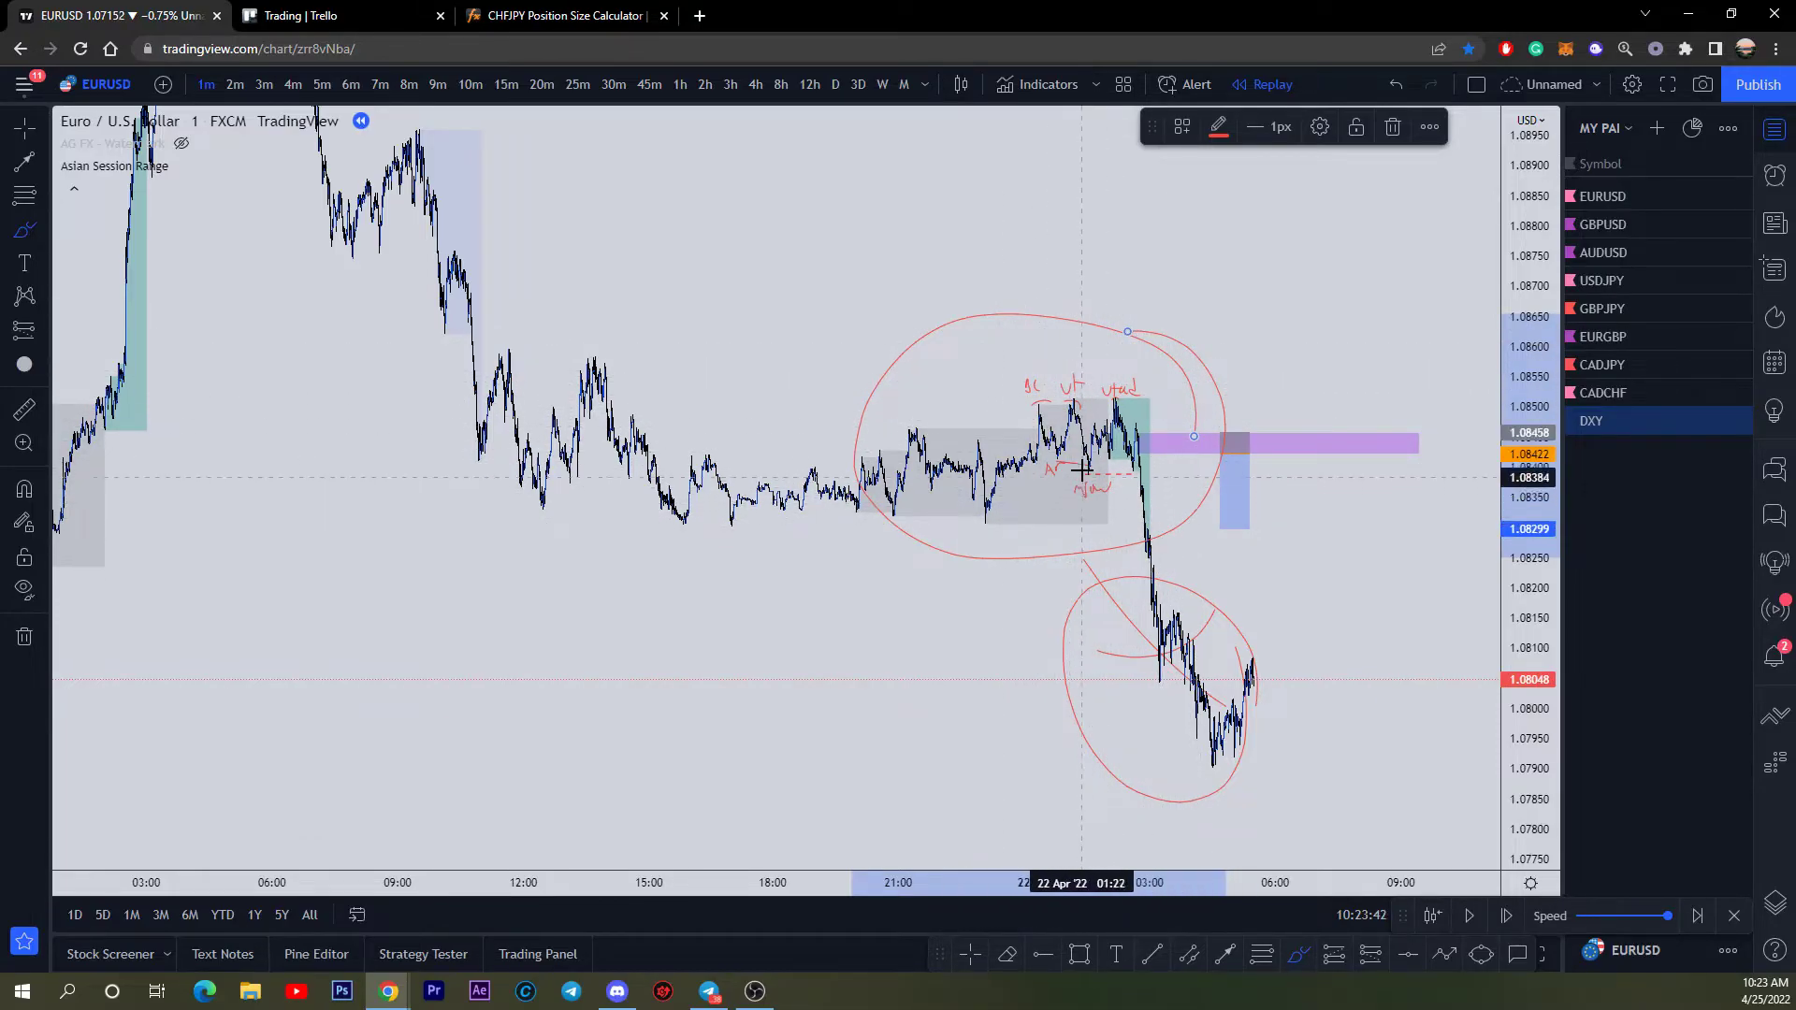
# Step: Delete the upper red circle and erase the lower circle with its lines
pyautogui.click(1393, 127)
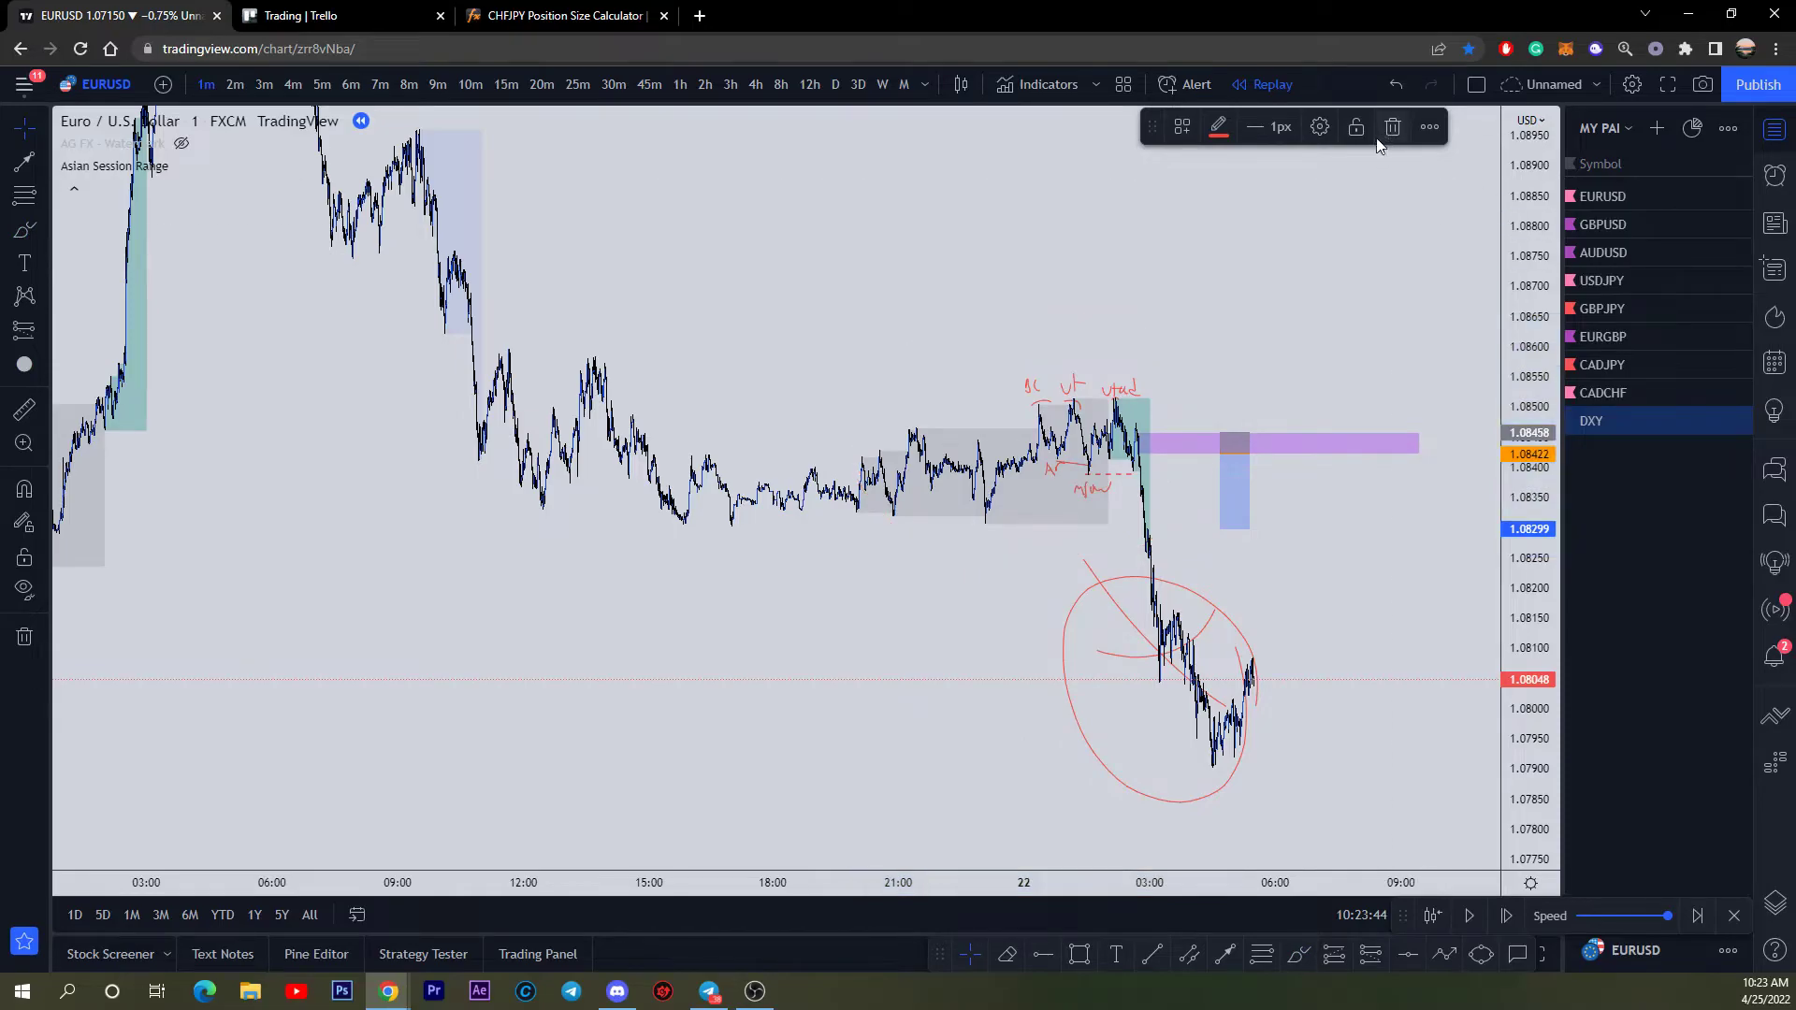
pyautogui.click(1007, 954)
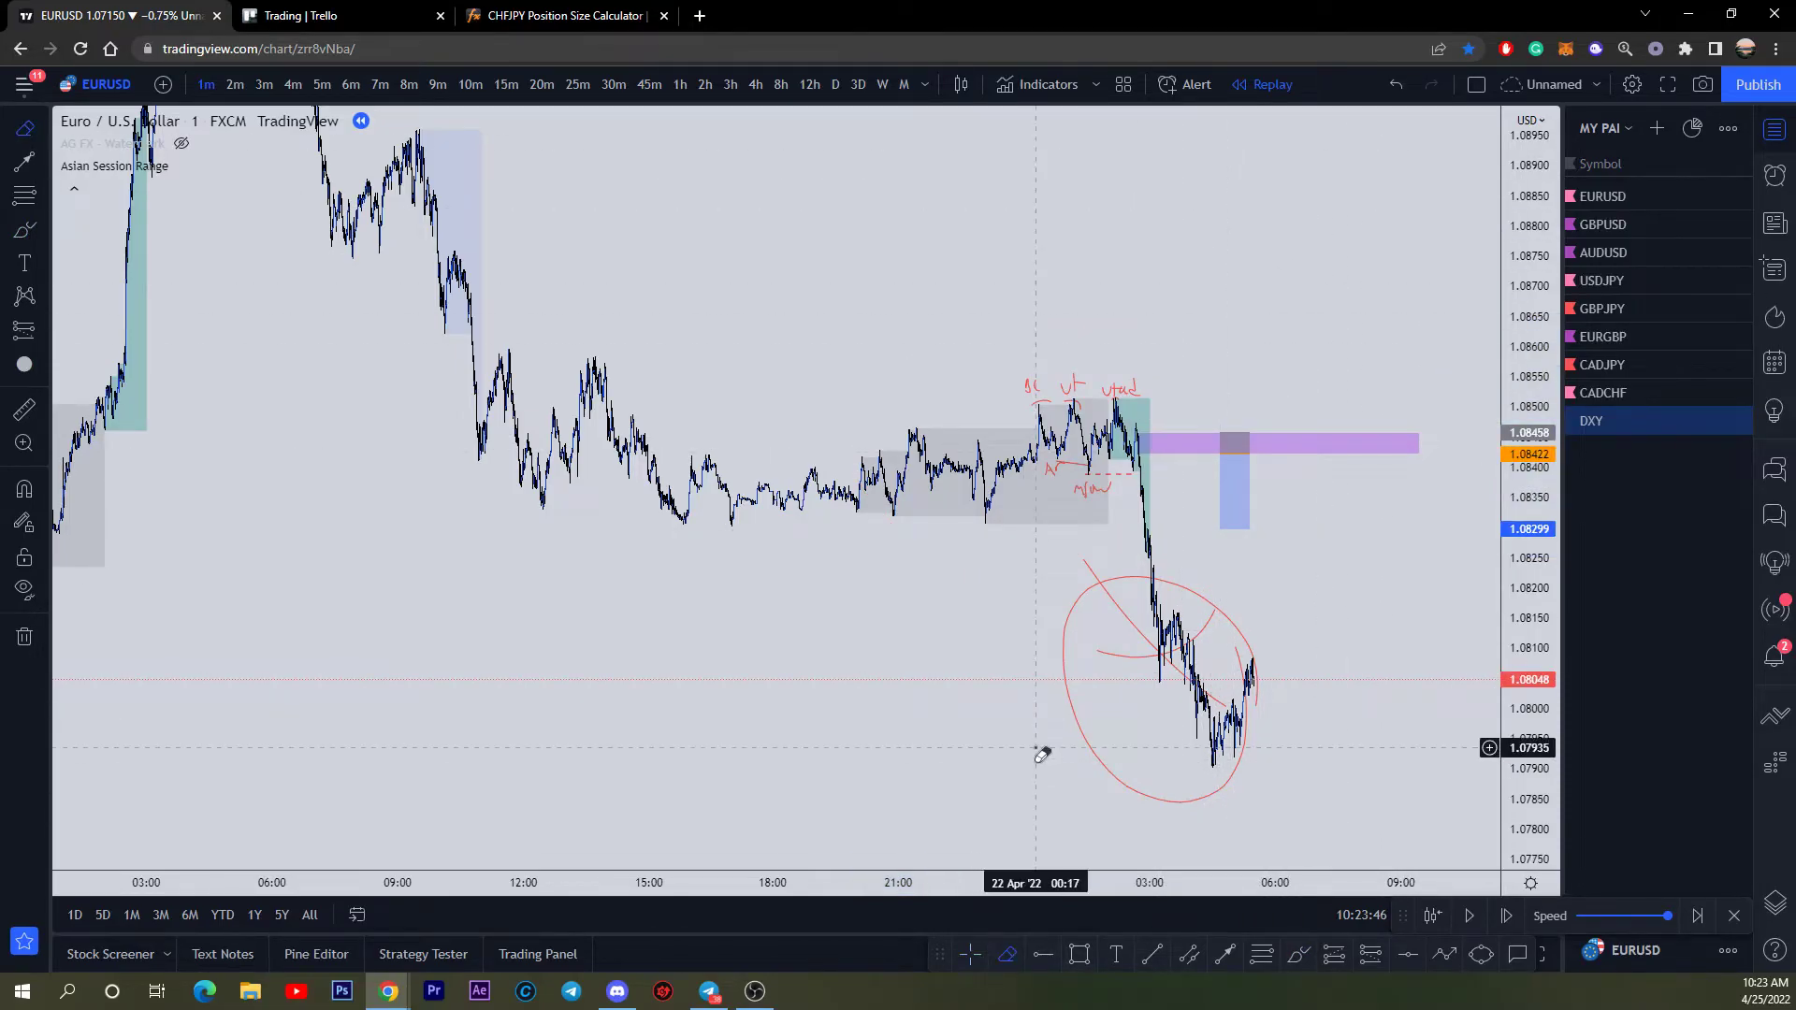
pyautogui.moveTo(1019, 600); pyautogui.dragTo(1367, 750)
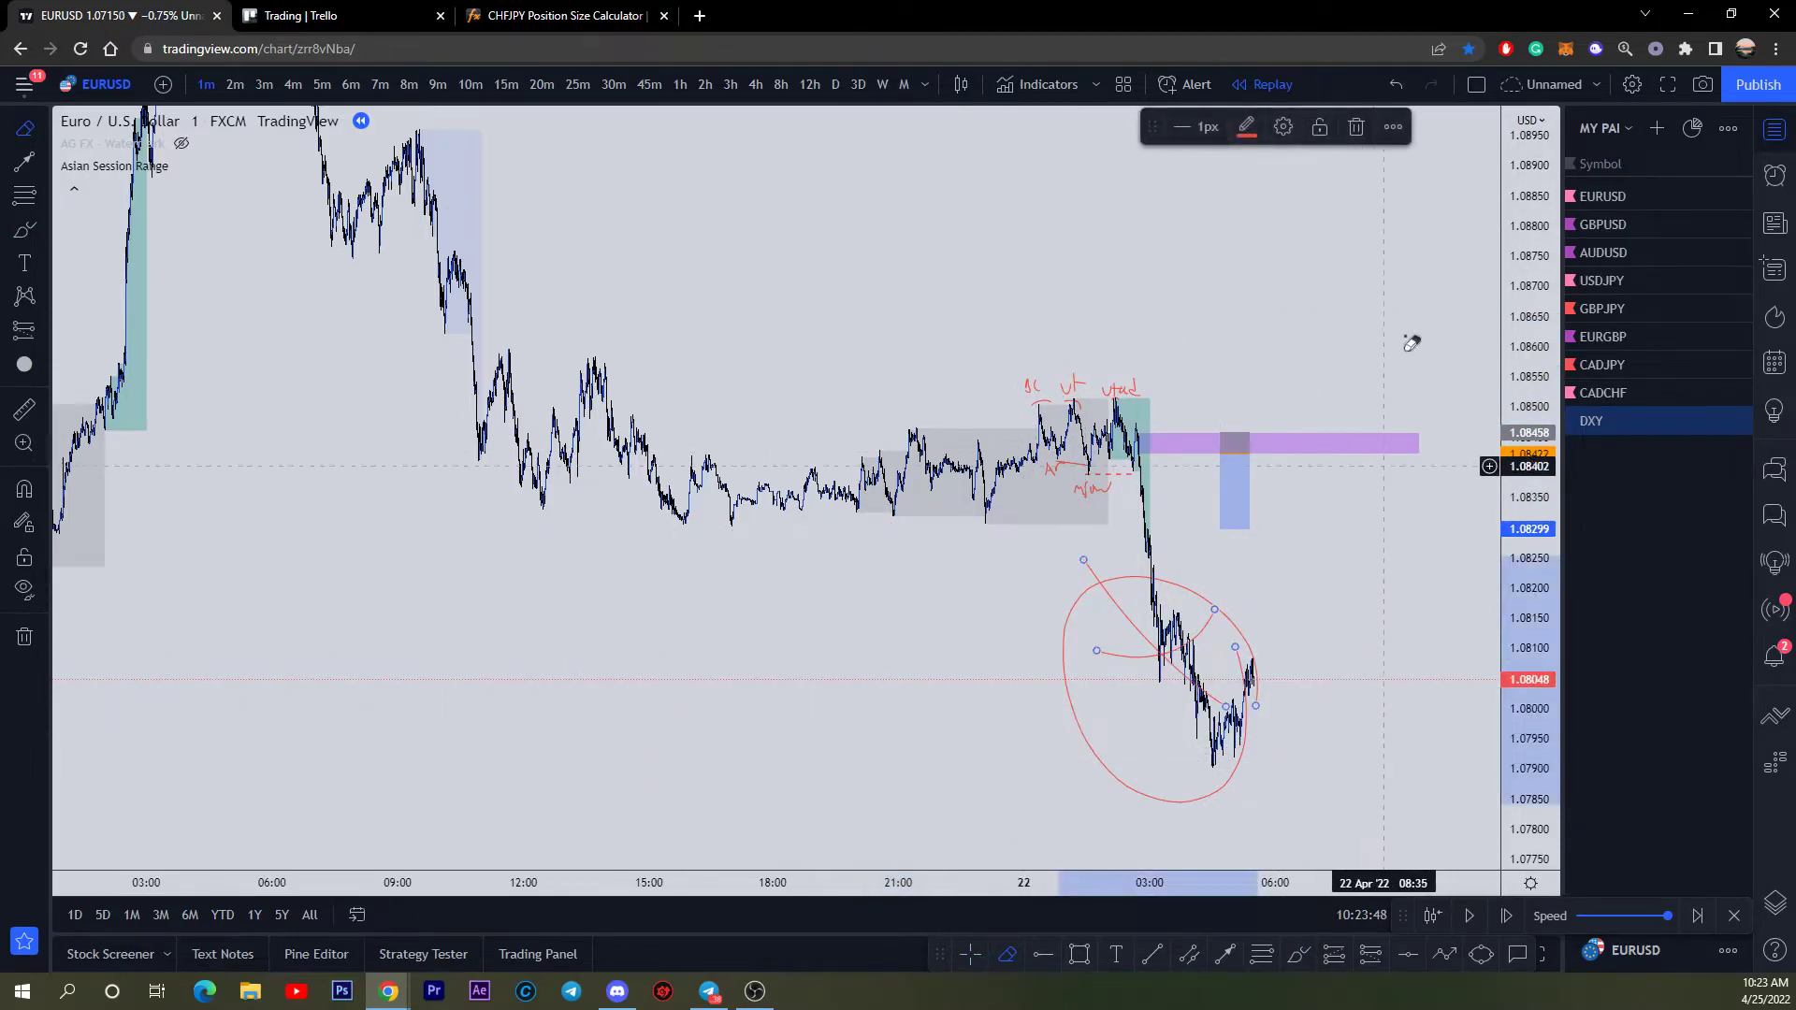
pyautogui.scroll(5, 1356, 439)
pyautogui.moveTo(1563, 466)
pyautogui.mouseDown()
pyautogui.moveTo(1520, 461)
pyautogui.moveTo(1580, 466)
pyautogui.mouseUp()
pyautogui.moveTo(1538, 581); pyautogui.dragTo(1455, 367)
pyautogui.scroll(2, 1323, 603)
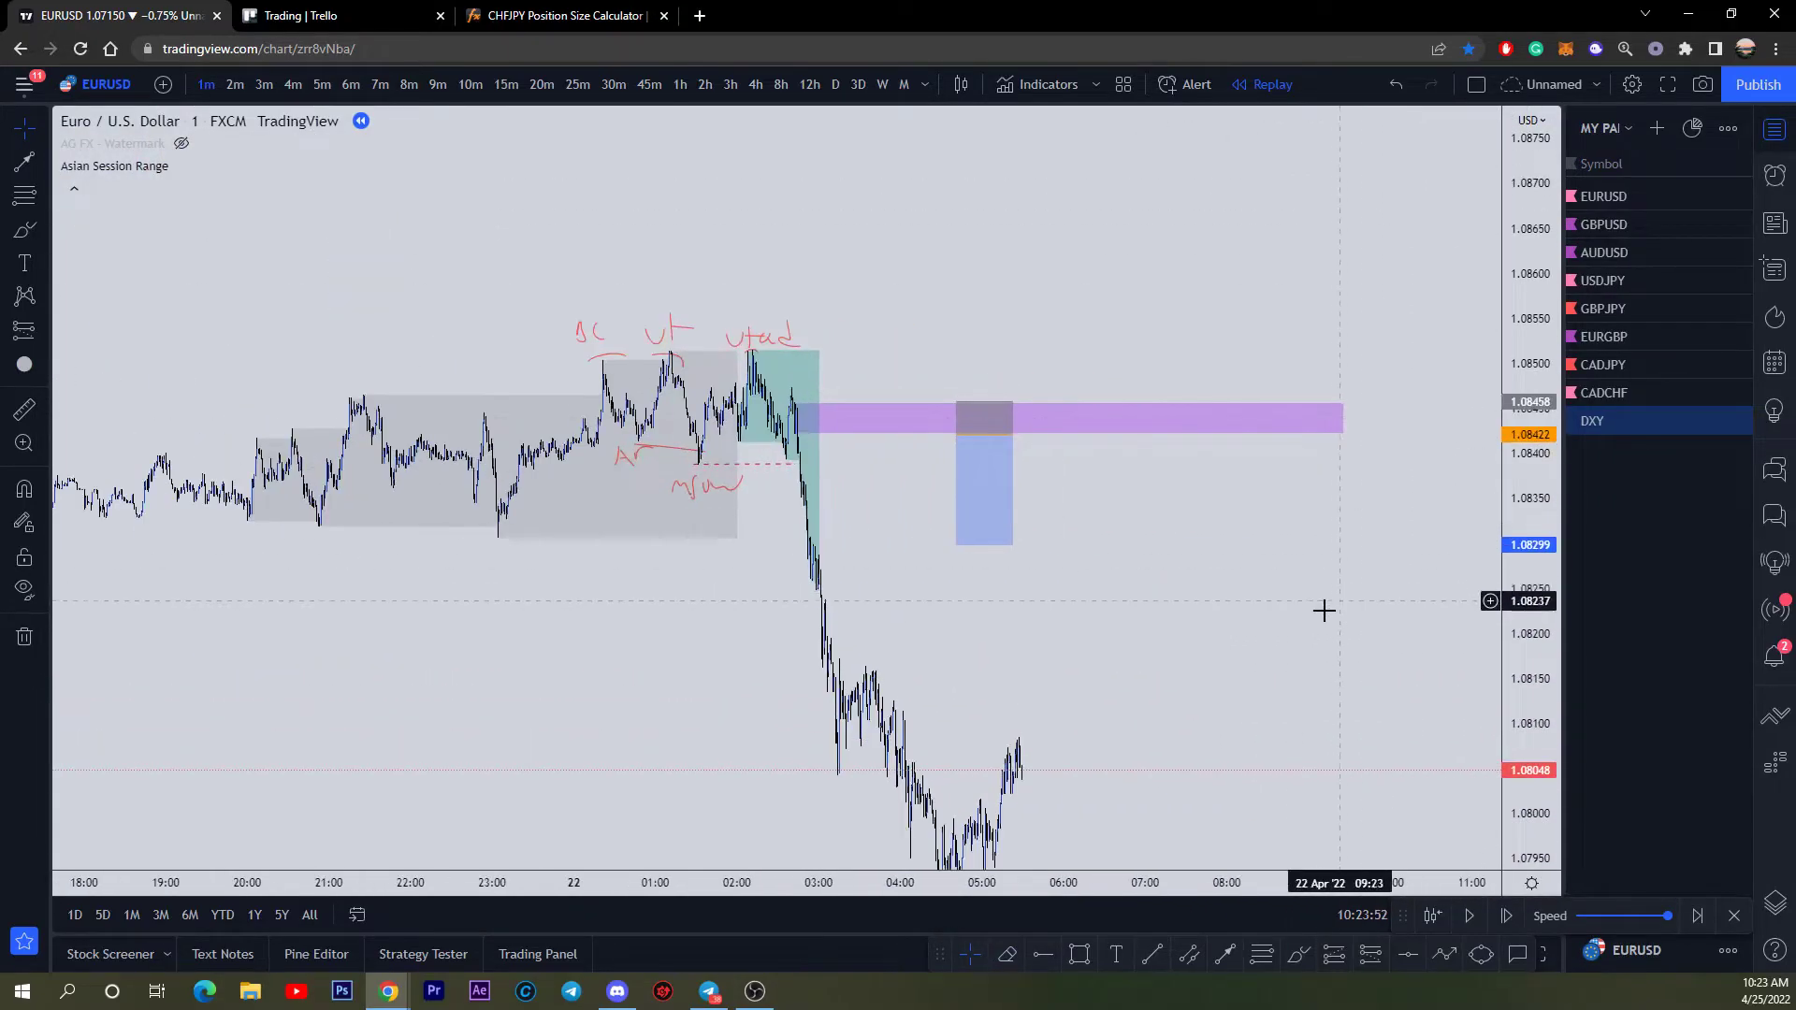
# Step: Nudge the short position three steps later in time, to about 07:38
pyautogui.scroll(-3, 1321, 600)
pyautogui.click(1132, 541)
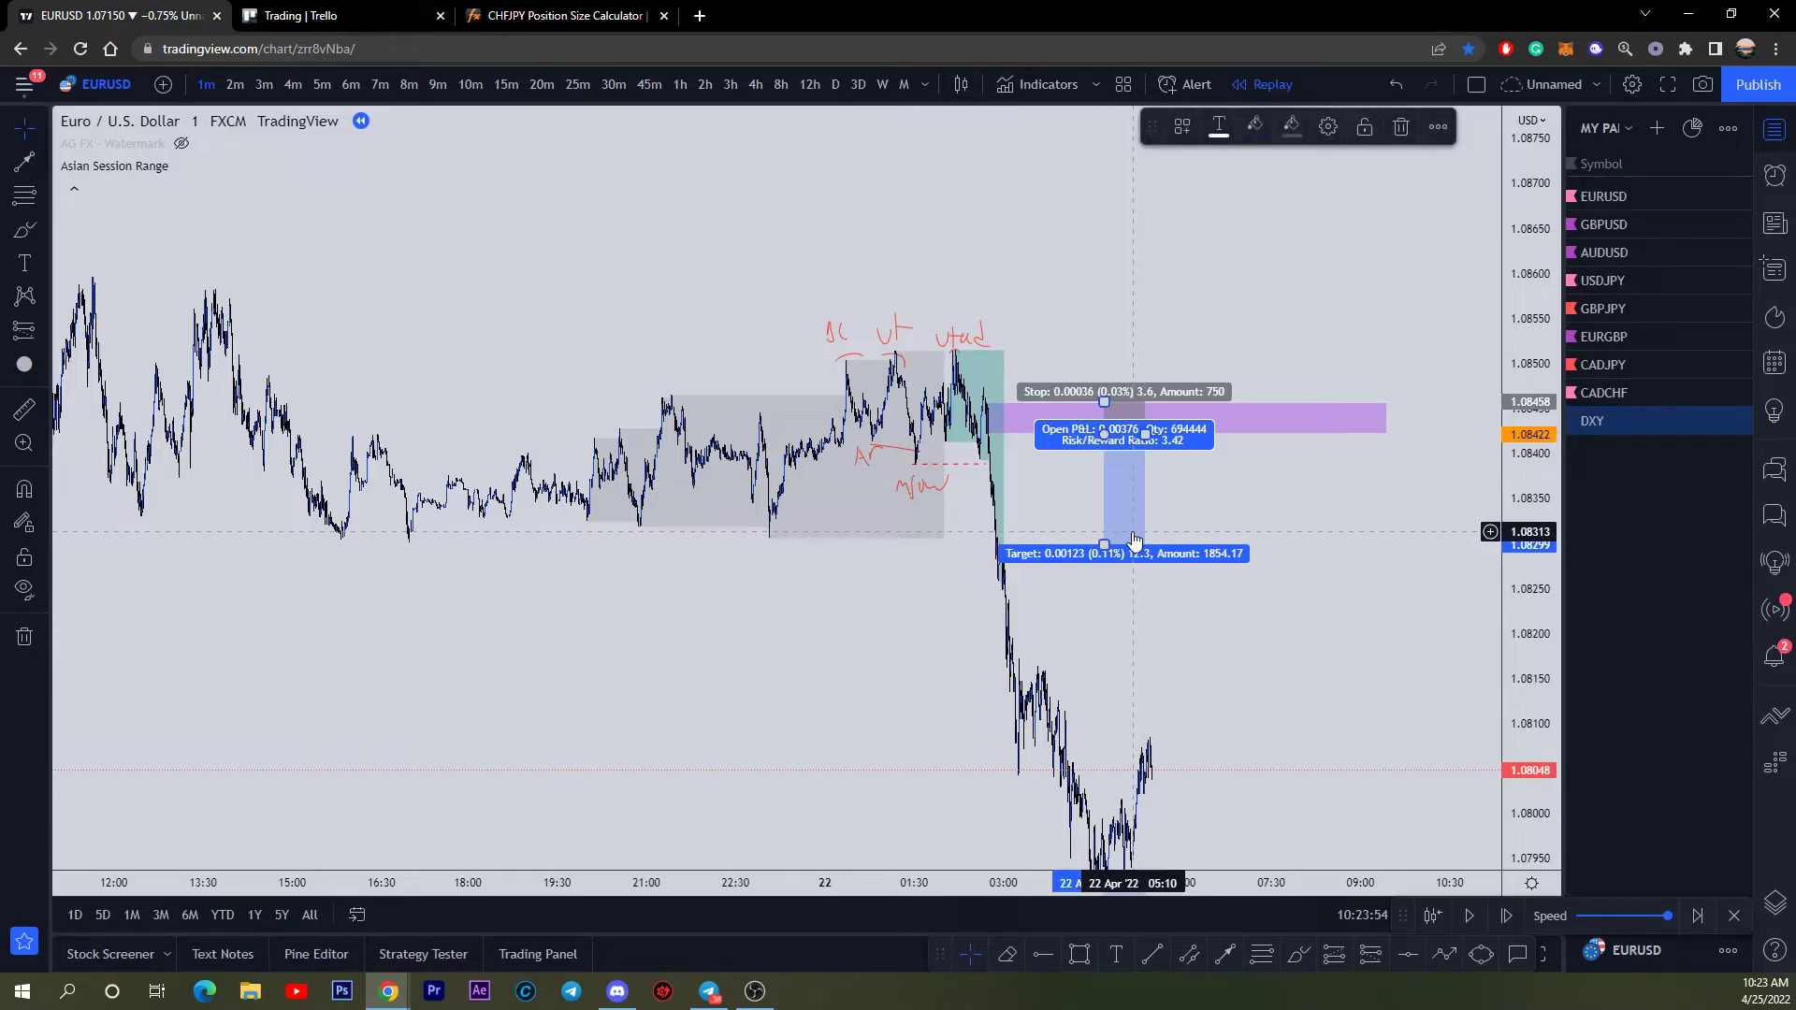
pyautogui.press('Right')
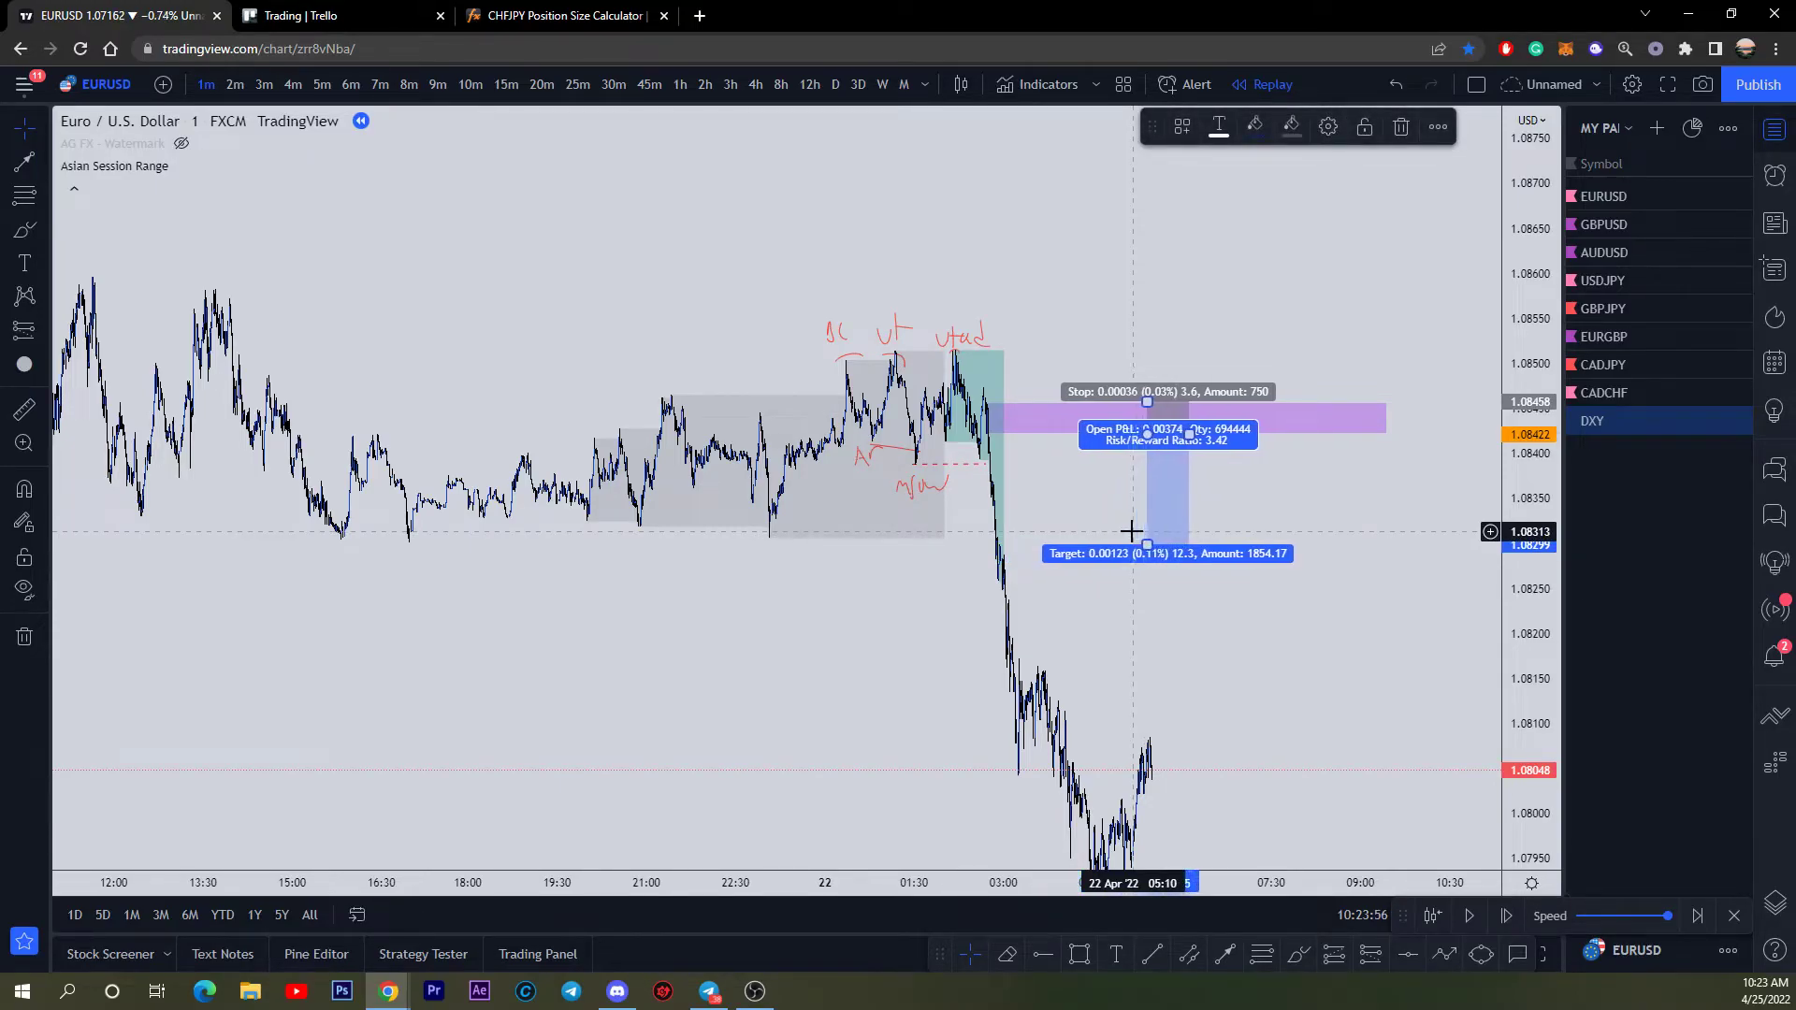
pyautogui.press('Right')
pyautogui.press('Right')
pyautogui.press('Right')
pyautogui.press('Right')
pyautogui.press('Right')
pyautogui.press('Right')
pyautogui.press('Right')
pyautogui.press('Right')
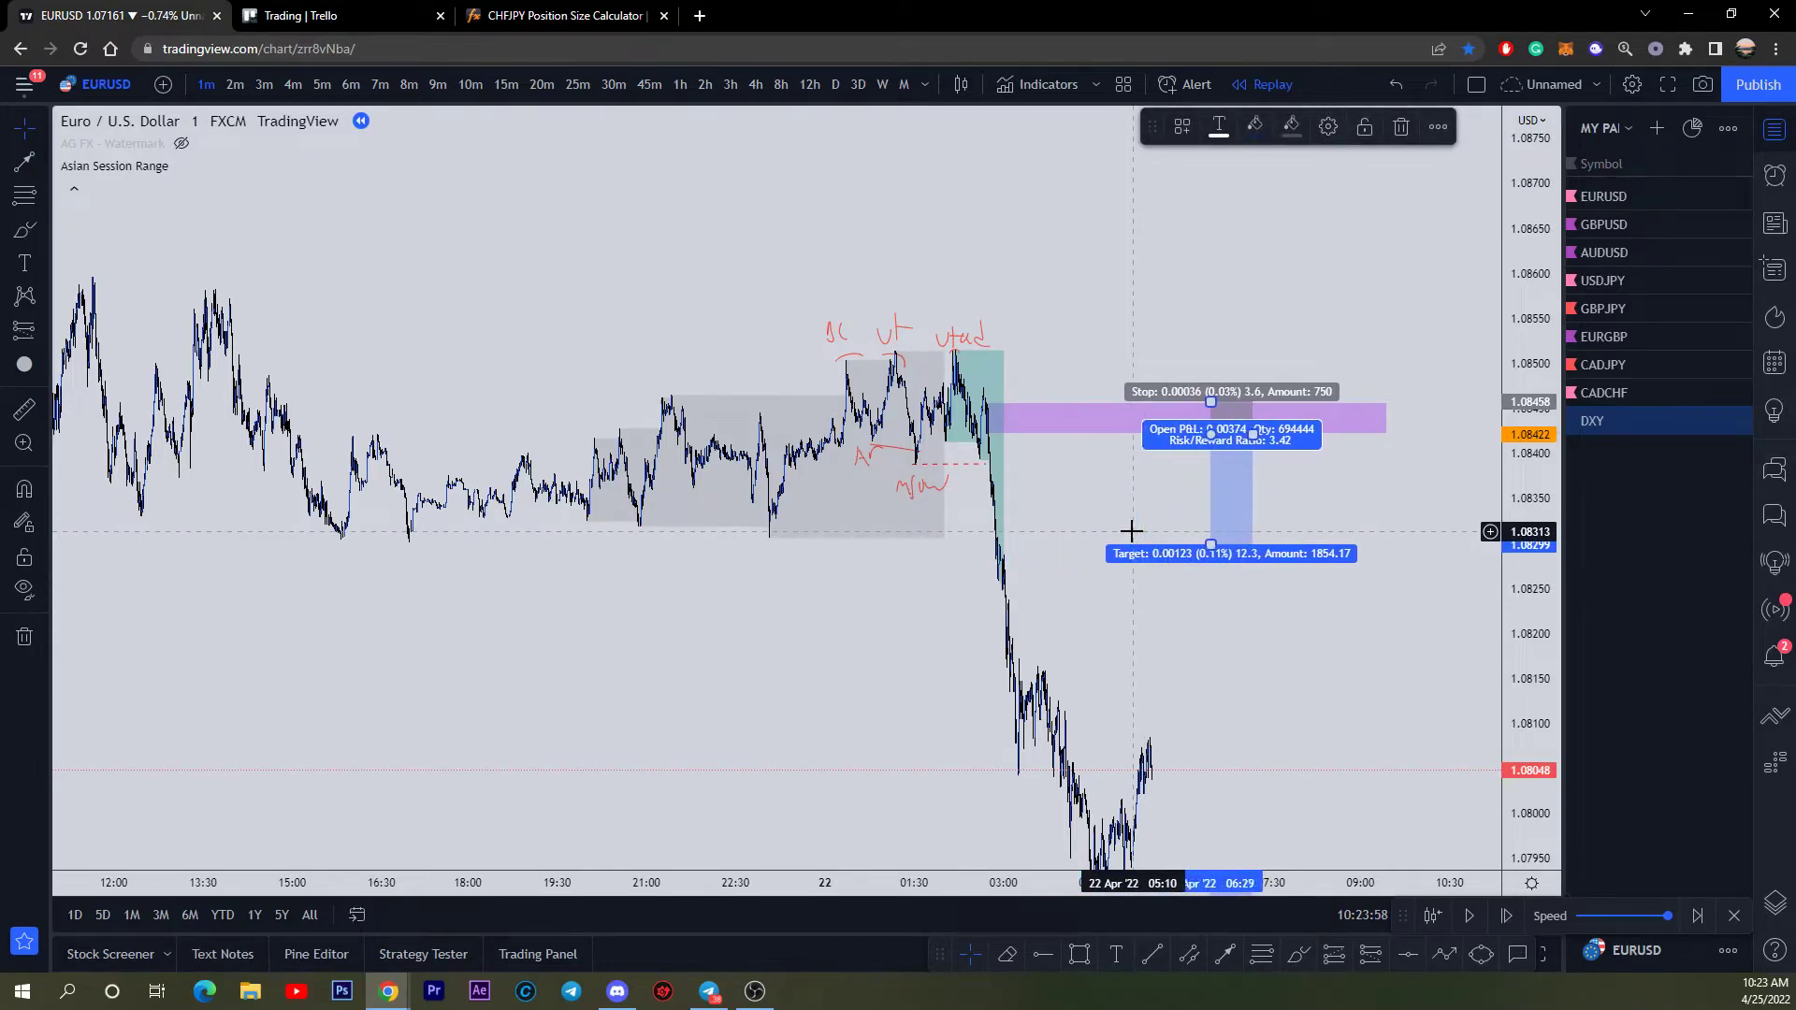
pyautogui.press('Right')
pyautogui.press('Right')
pyautogui.press('Right')
pyautogui.press('Right')
pyautogui.press('Right')
pyautogui.press('Right')
pyautogui.press('Right')
pyautogui.press('Right')
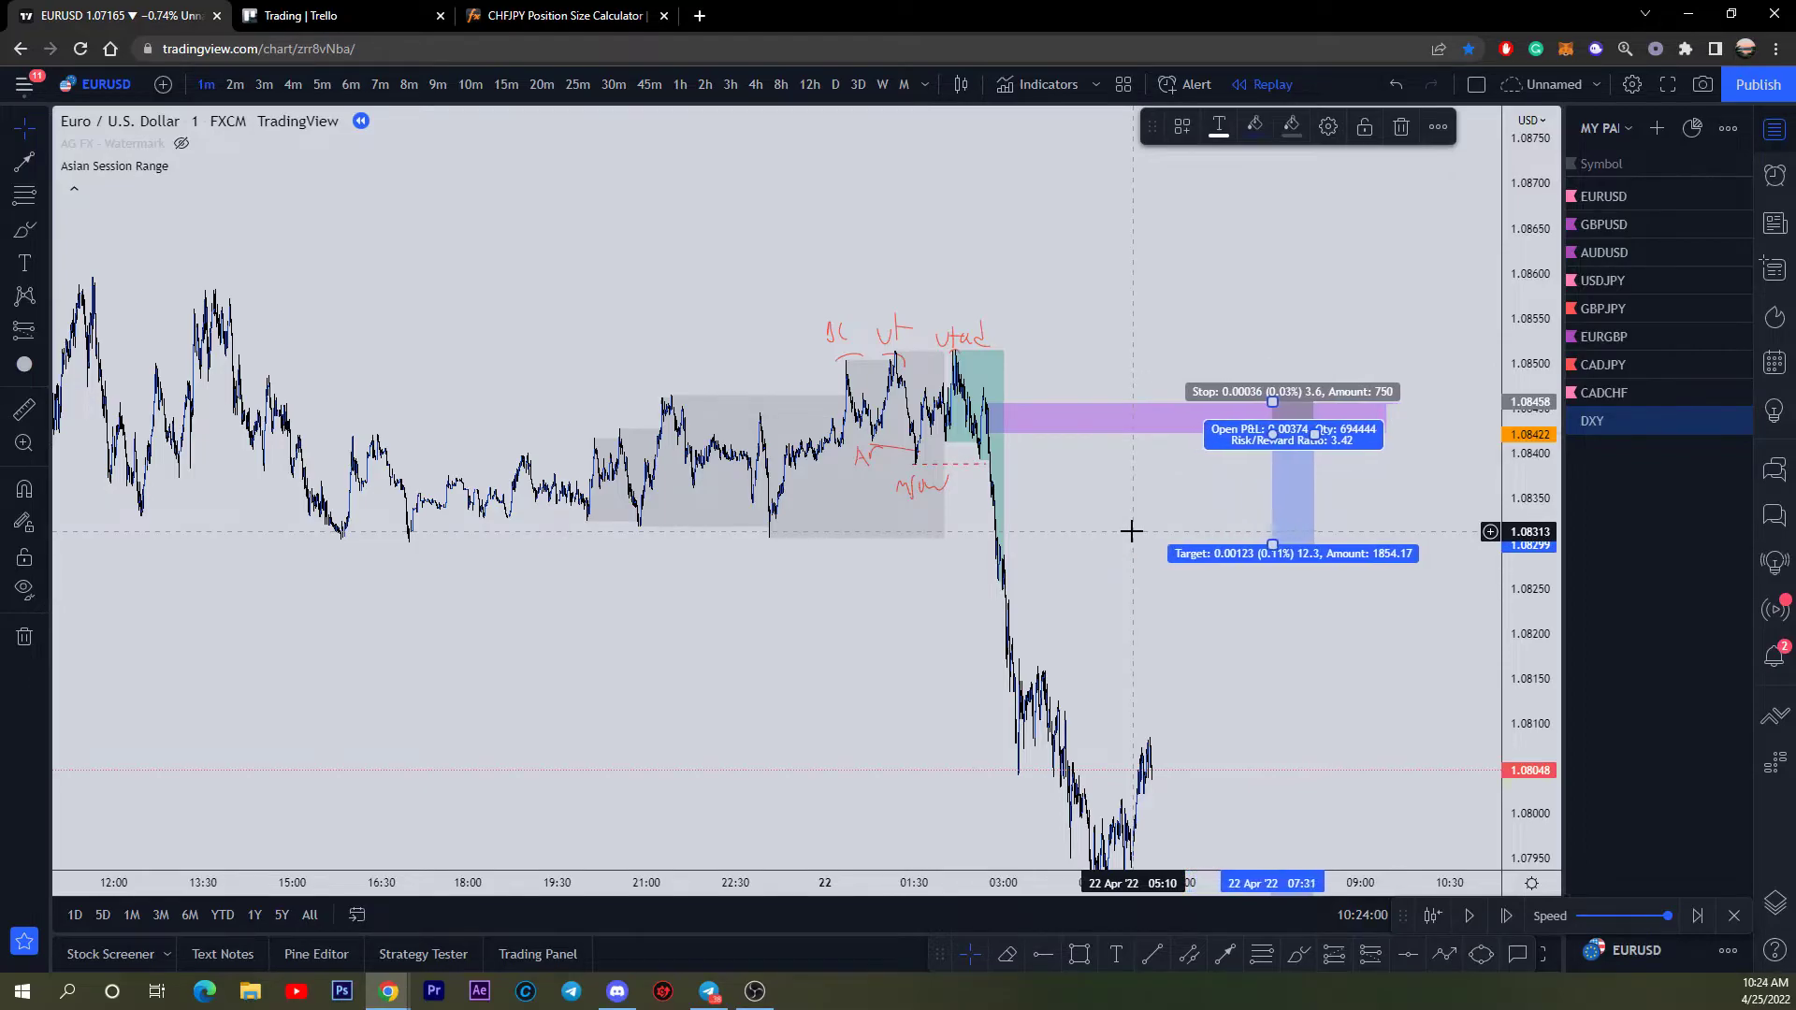
pyautogui.click(1161, 530)
# Step: Drag the short position's target down to about 1.0790
pyautogui.scroll(-4, 1263, 522)
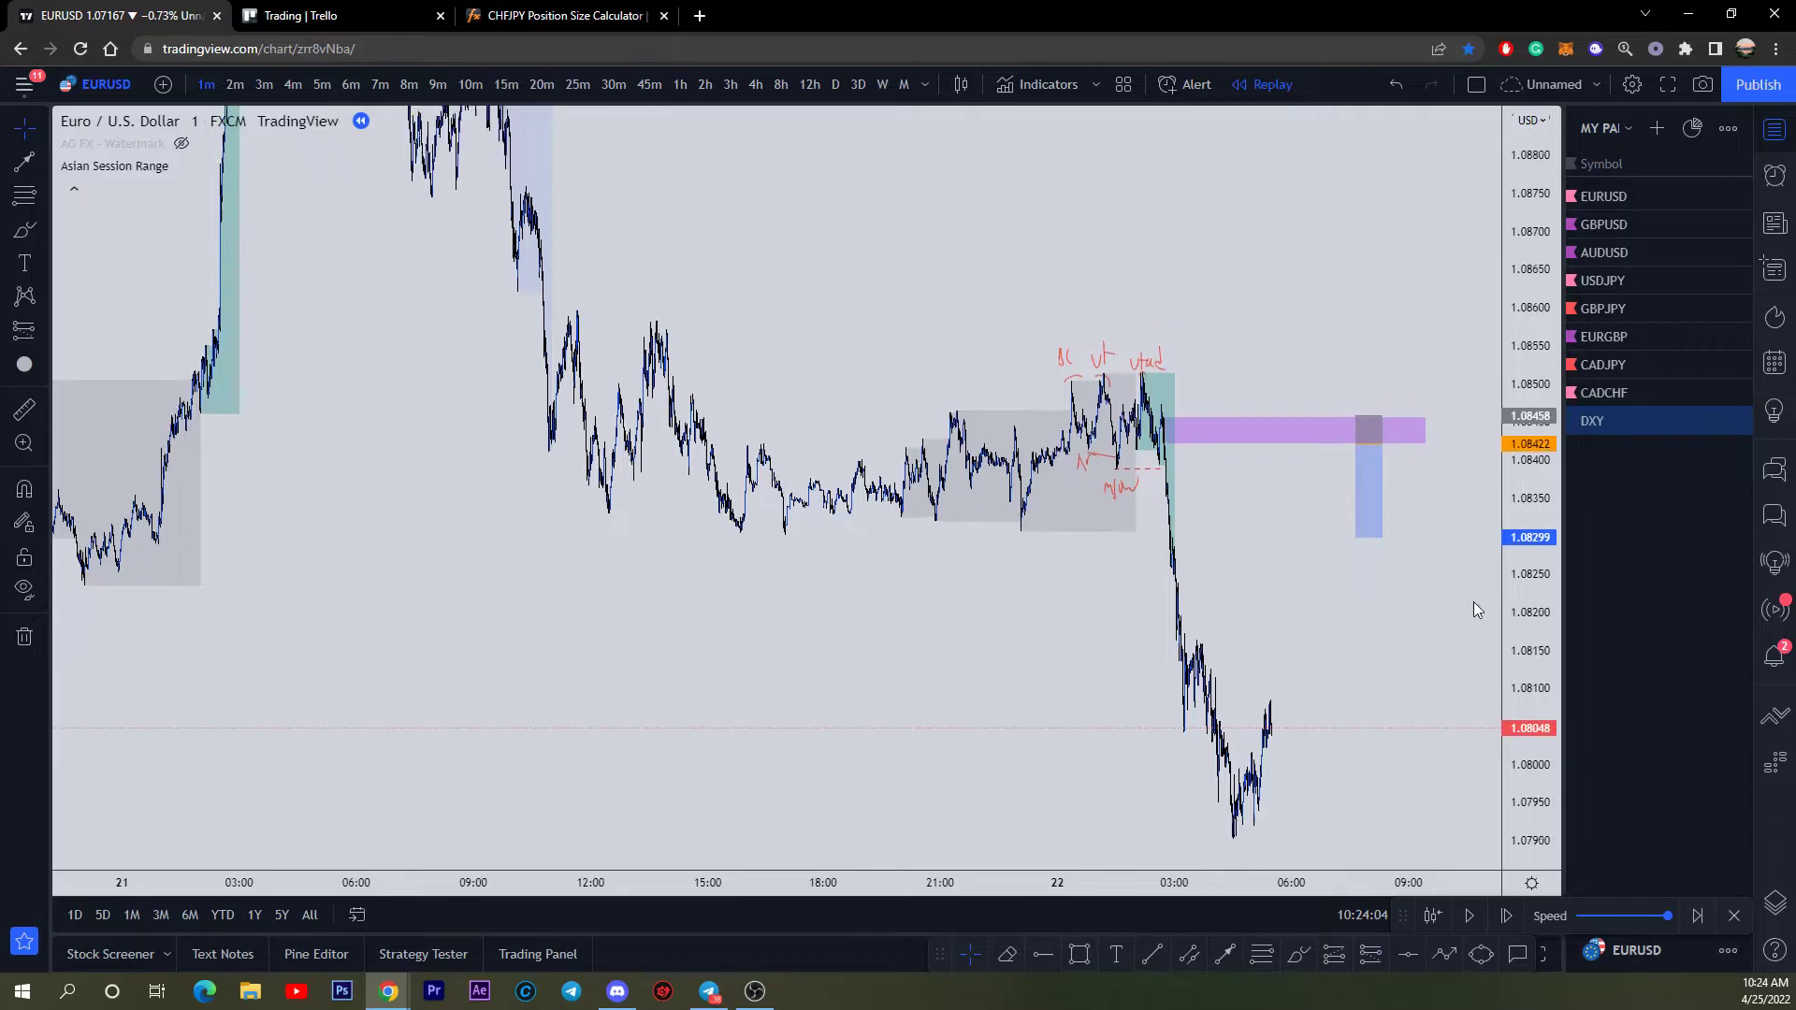
pyautogui.scroll(-3, 1440, 618)
pyautogui.hscroll(2, 1394, 625)
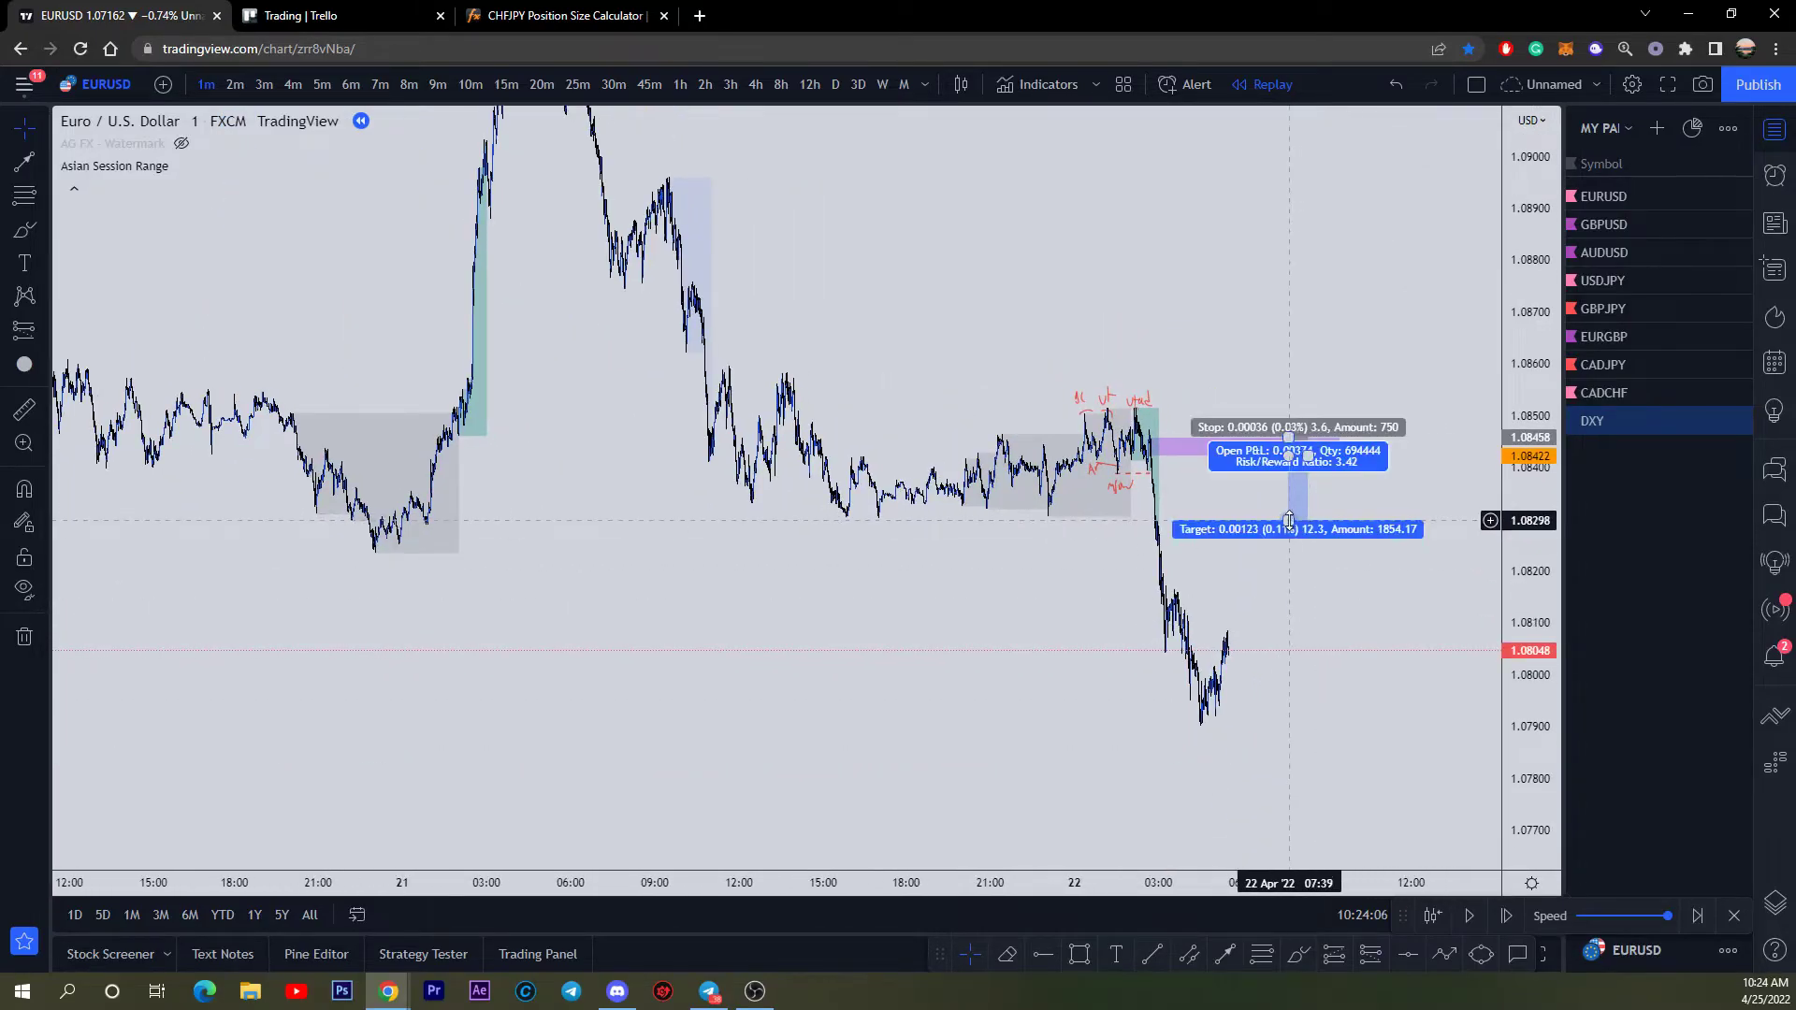
pyautogui.moveTo(1291, 521); pyautogui.dragTo(1291, 721)
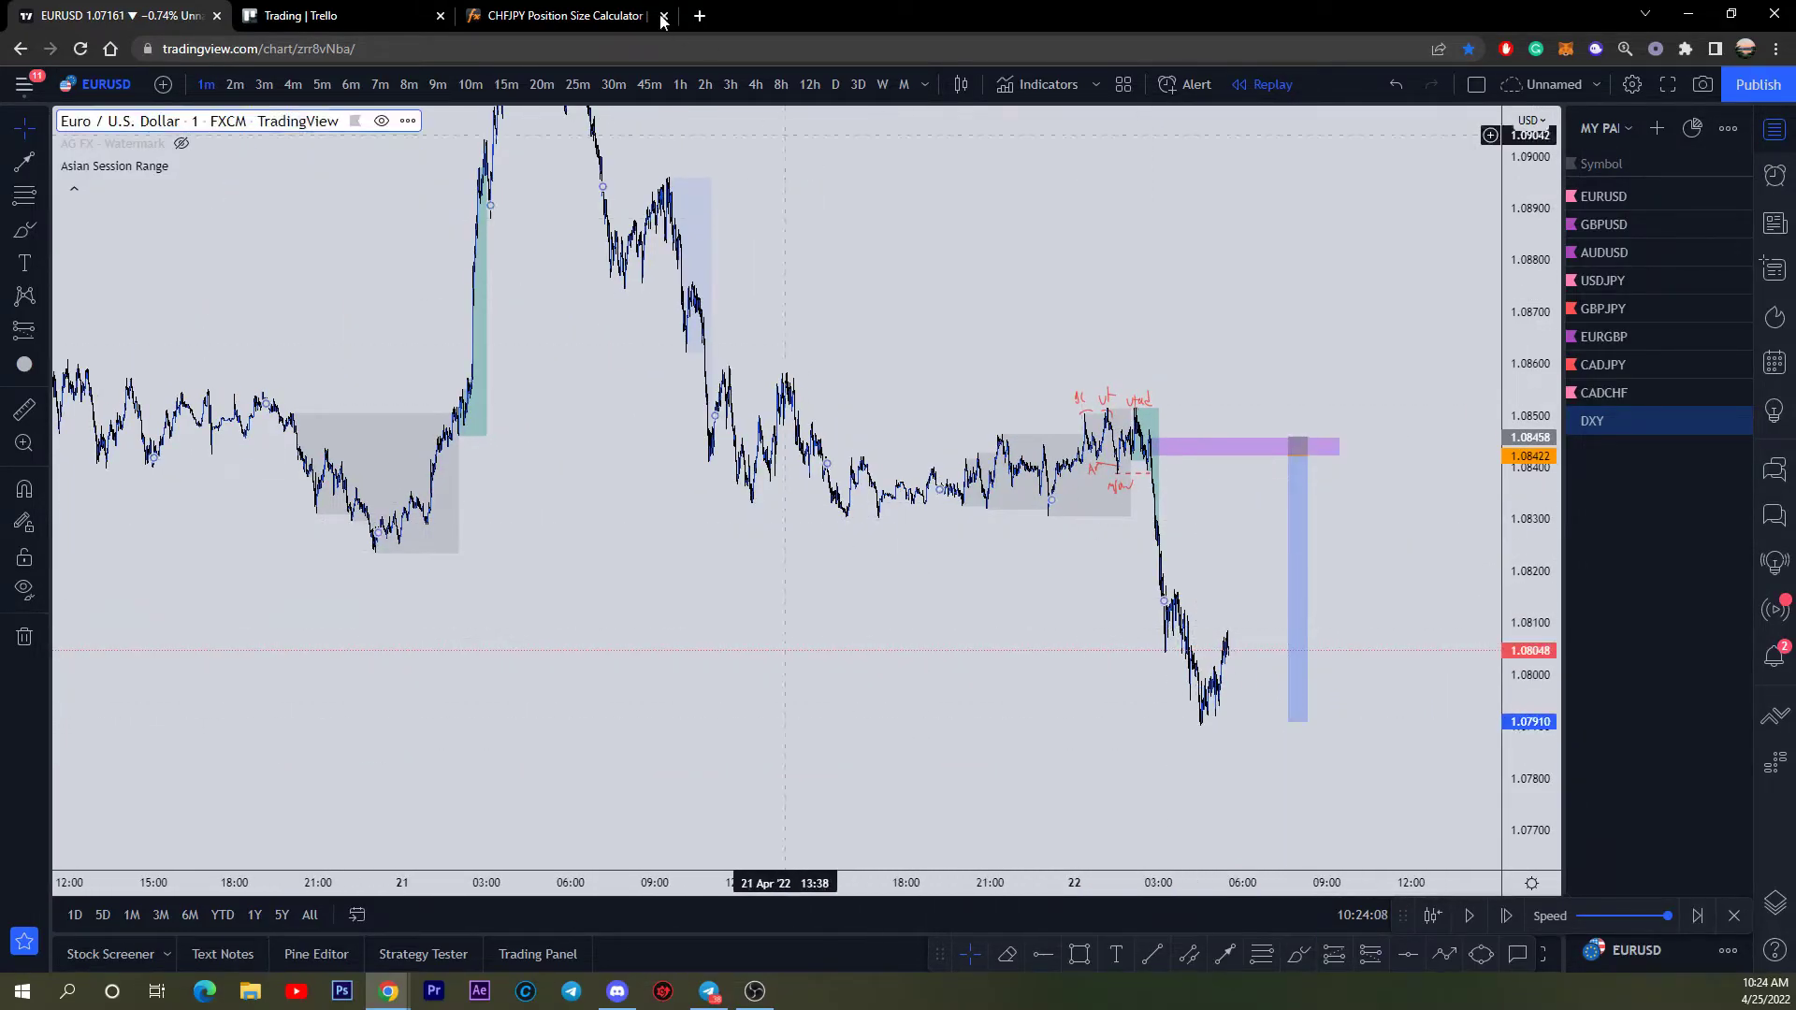
# Step: On 15-minute candles, extend the target to about 1.0757 and bring the 22 Apr drop into view
pyautogui.click(506, 85)
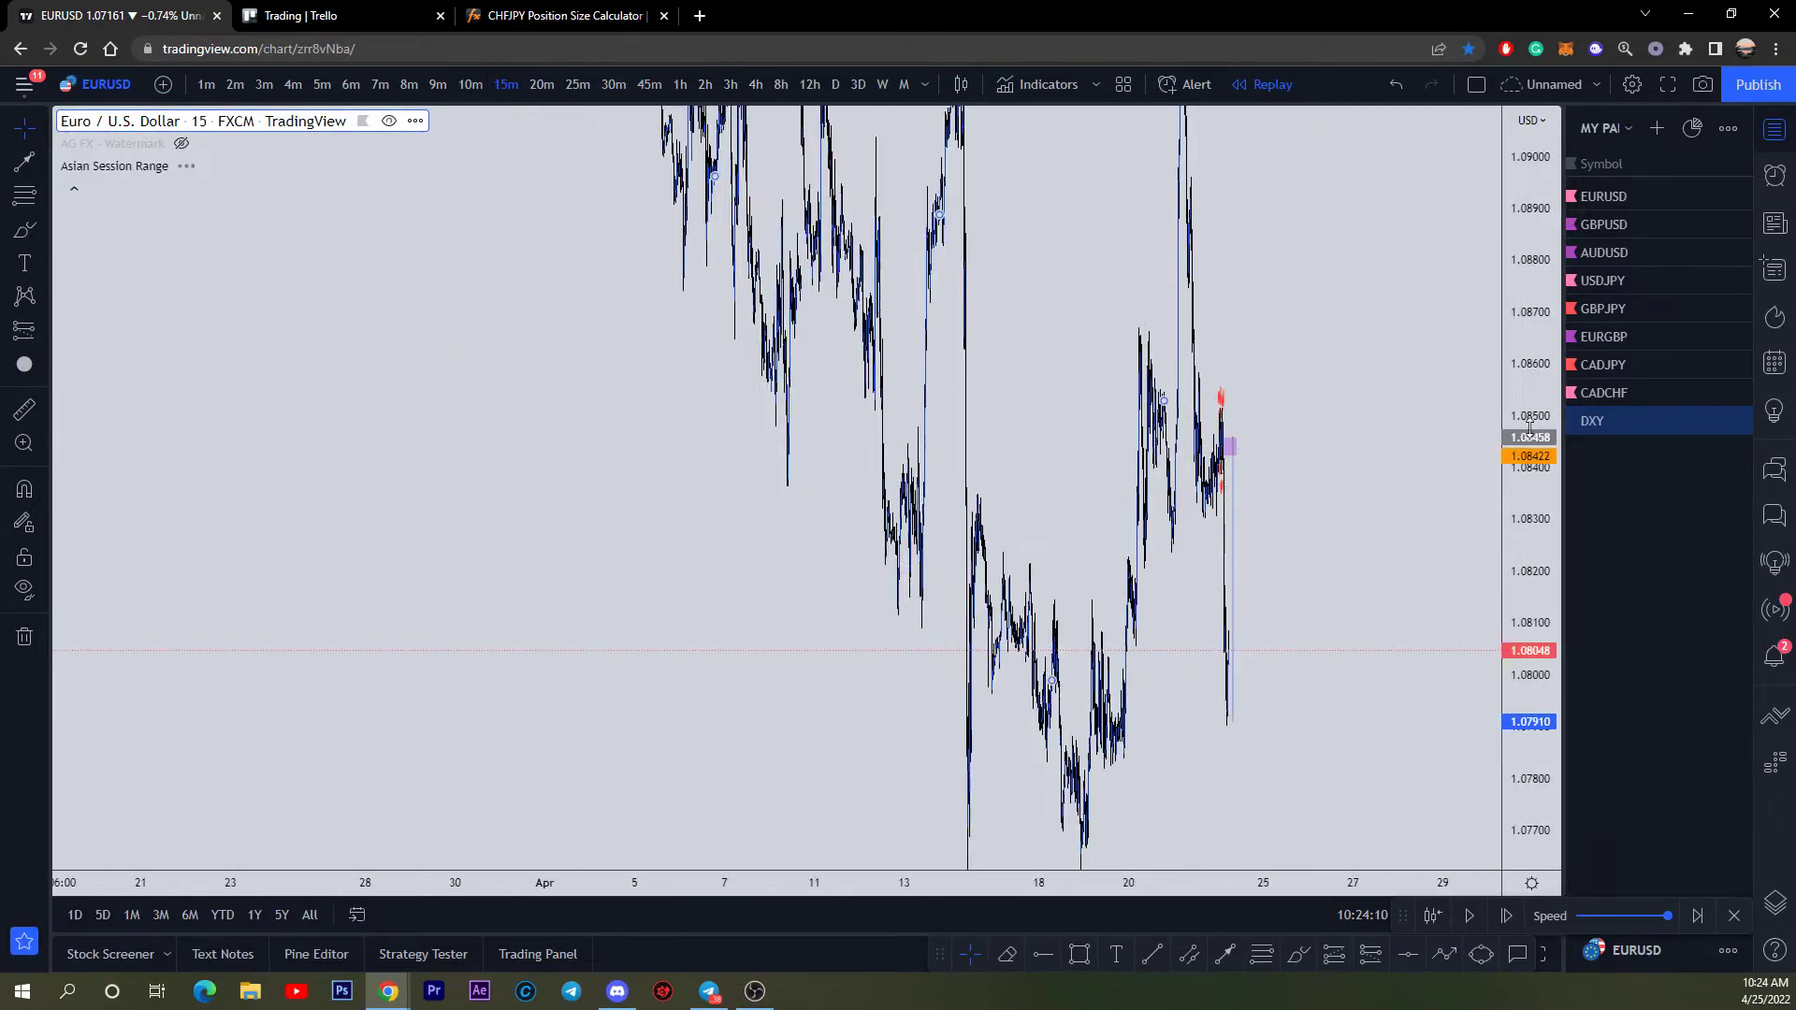
pyautogui.moveTo(1234, 585); pyautogui.dragTo(1238, 655)
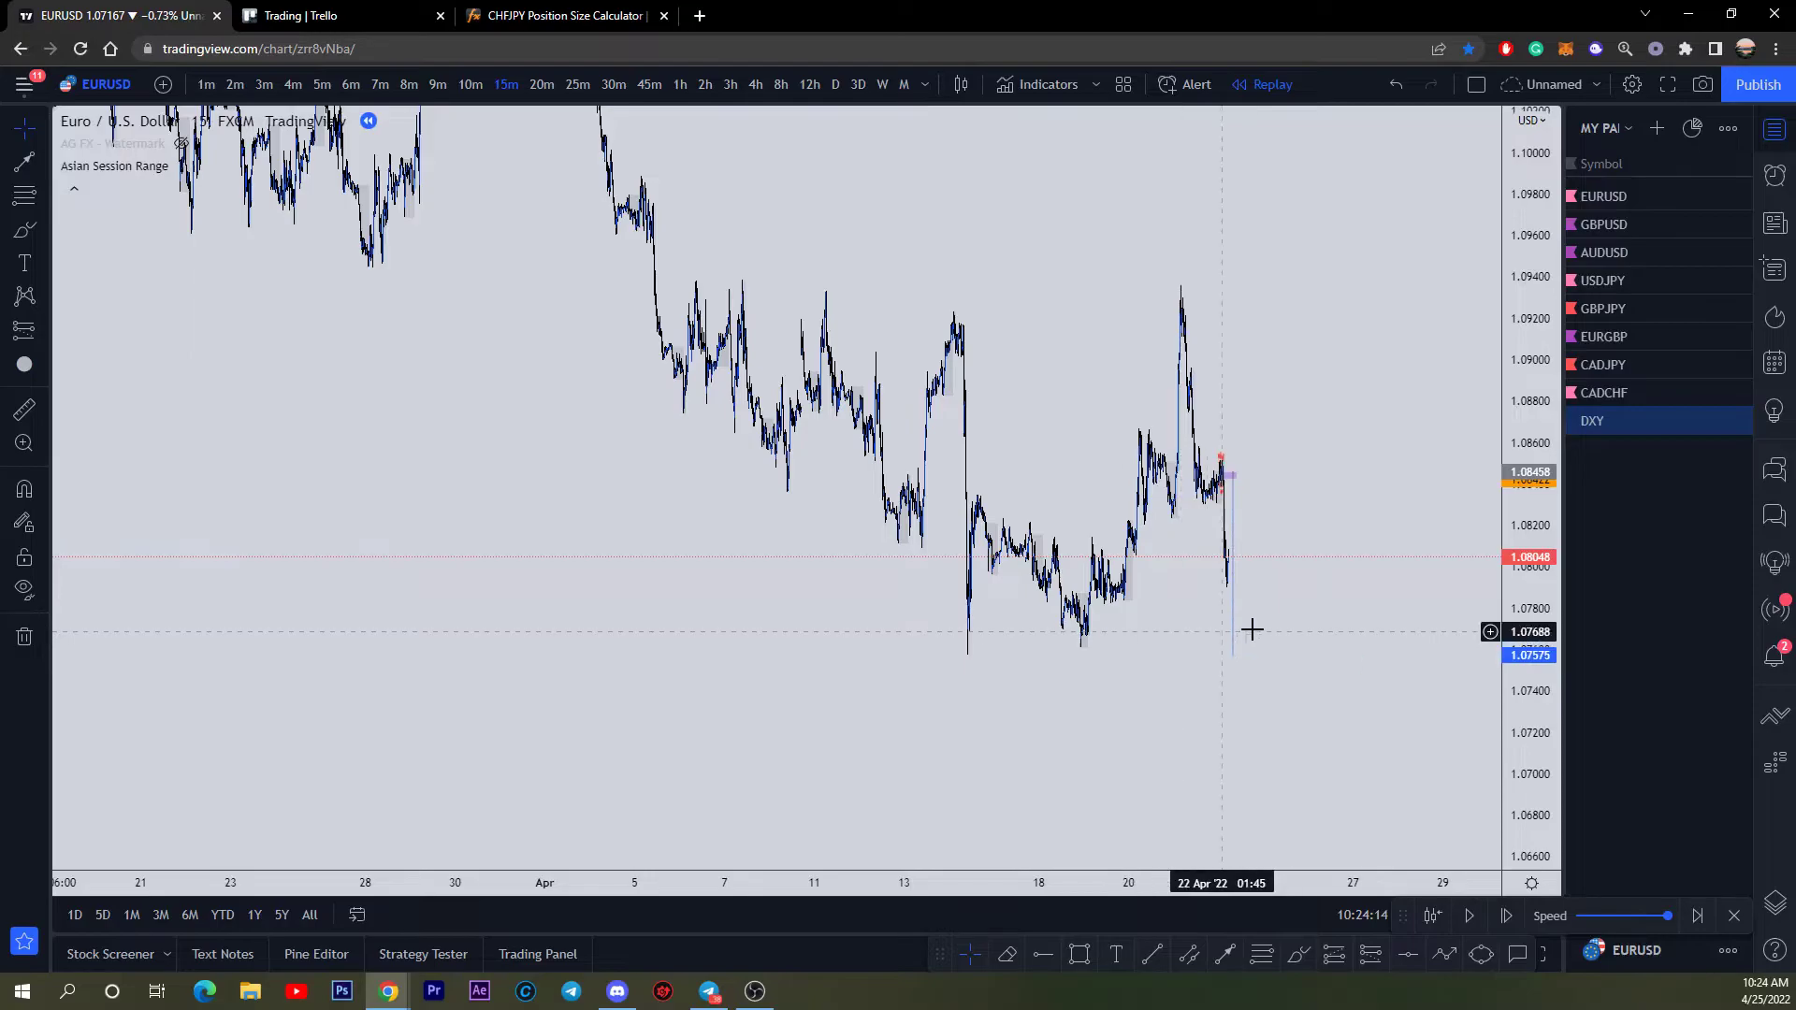
pyautogui.scroll(5, 1253, 629)
pyautogui.scroll(10, 1366, 557)
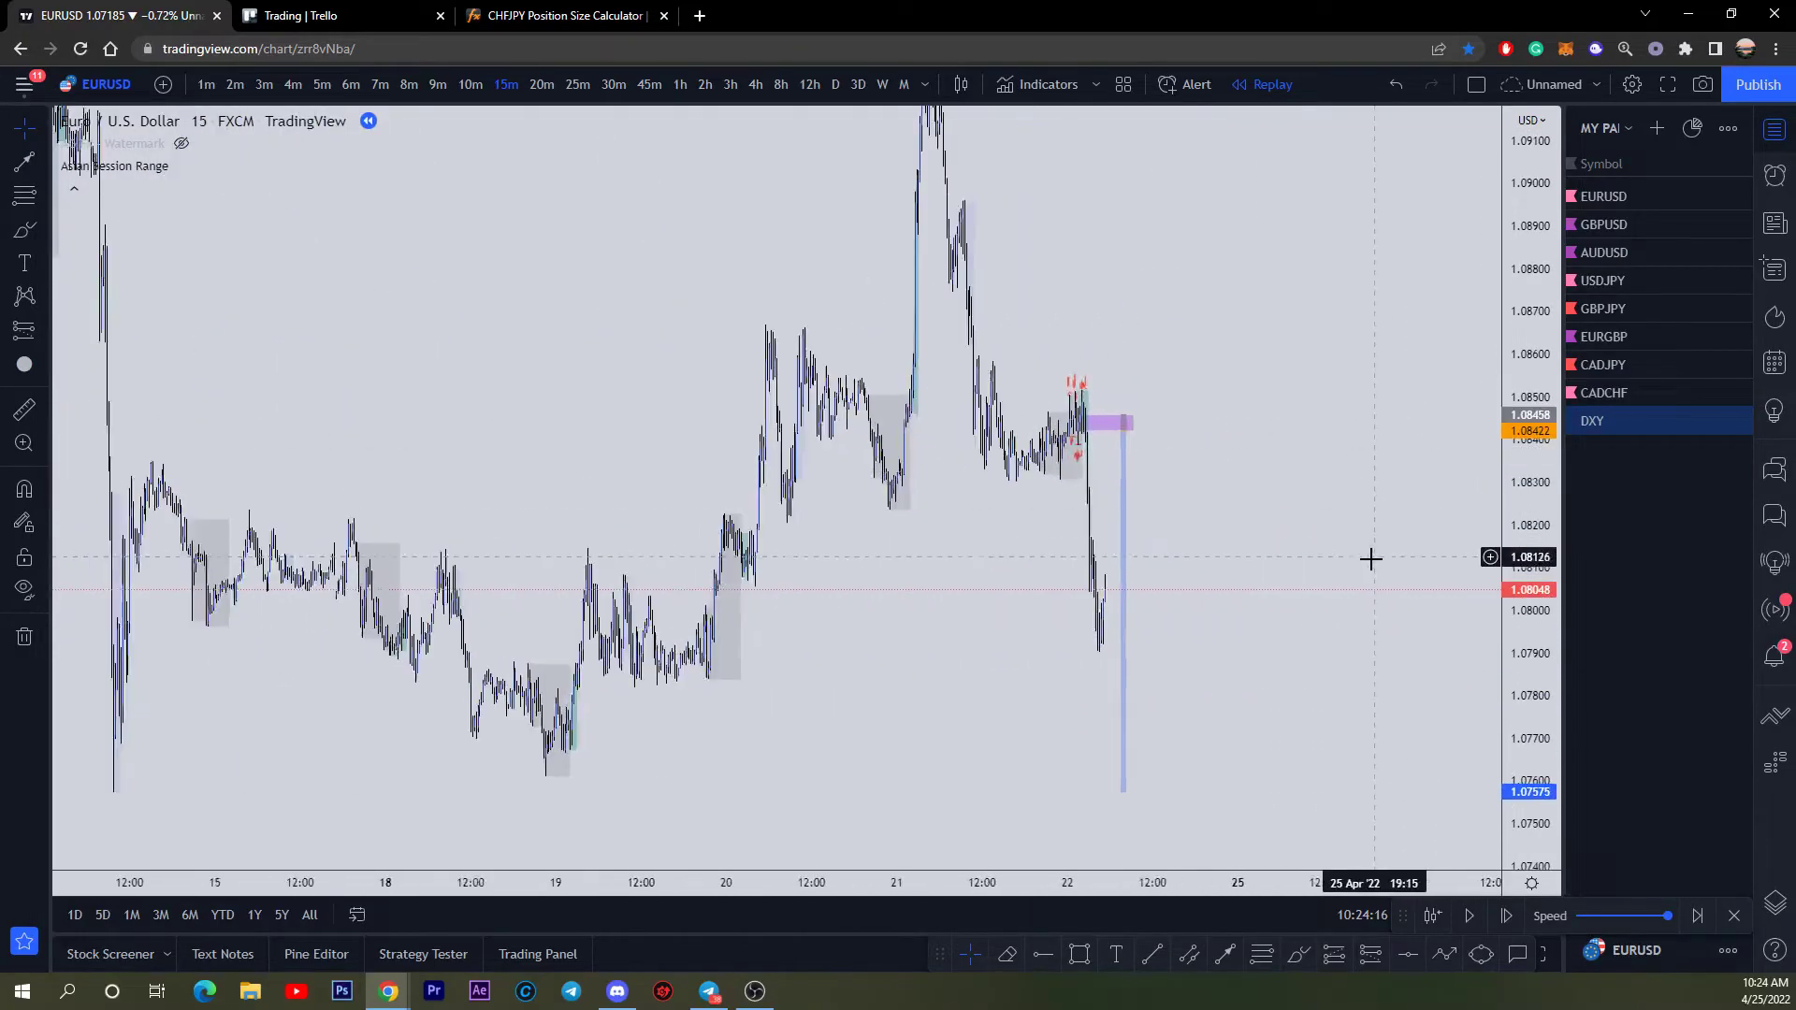
pyautogui.scroll(1, 1263, 427)
pyautogui.moveTo(1211, 459); pyautogui.dragTo(1323, 535)
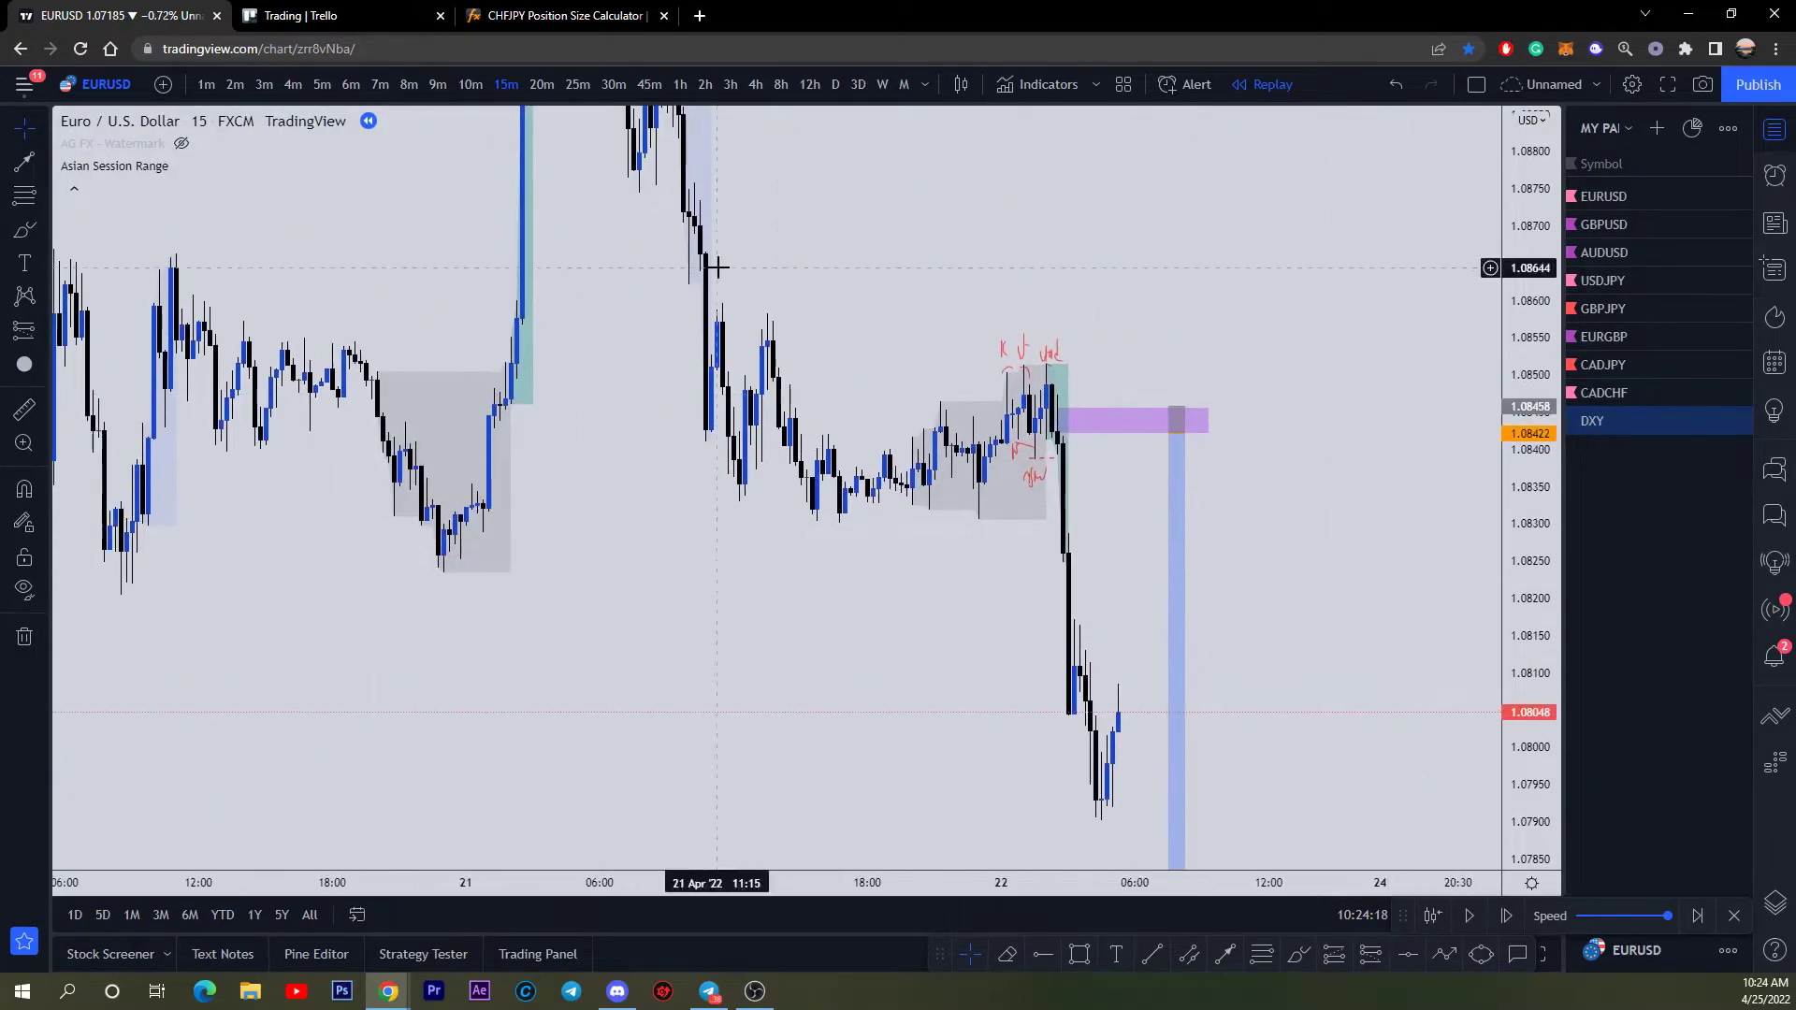
# Step: Return to 1m, pause the replay, switch to 5-minute candles and frame the position setup
pyautogui.click(207, 86)
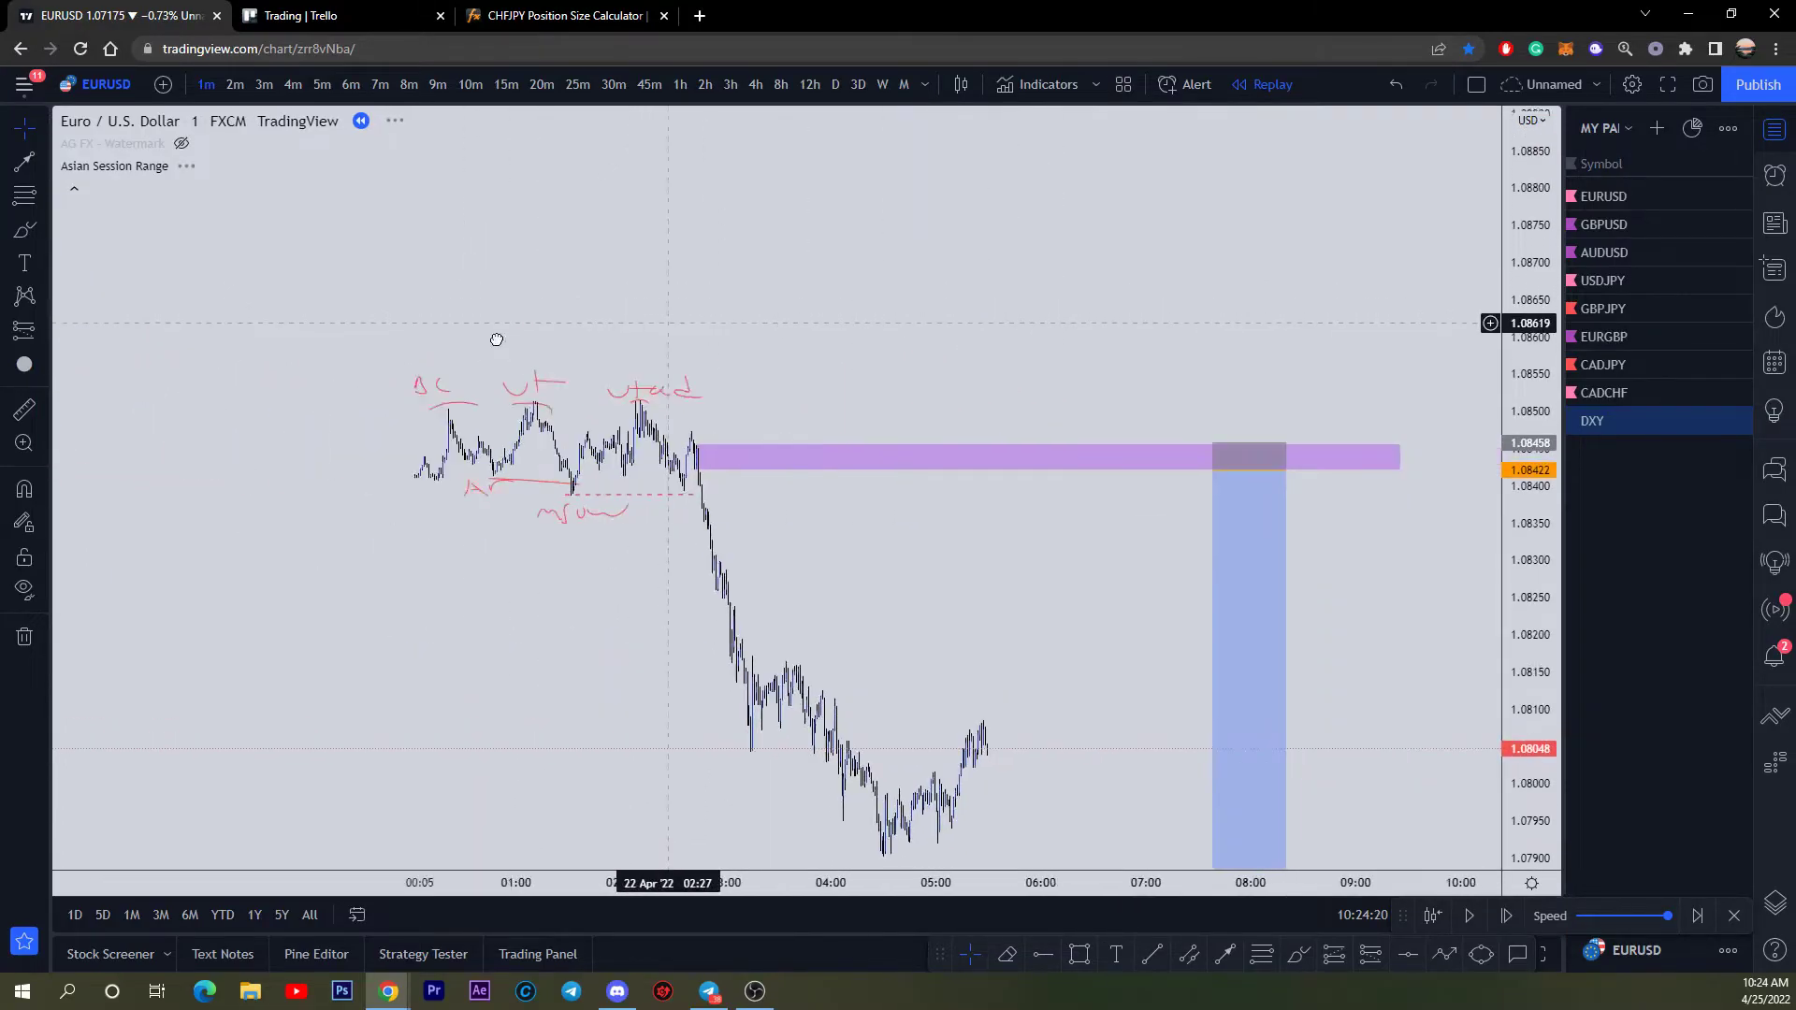
pyautogui.scroll(-3, 1419, 633)
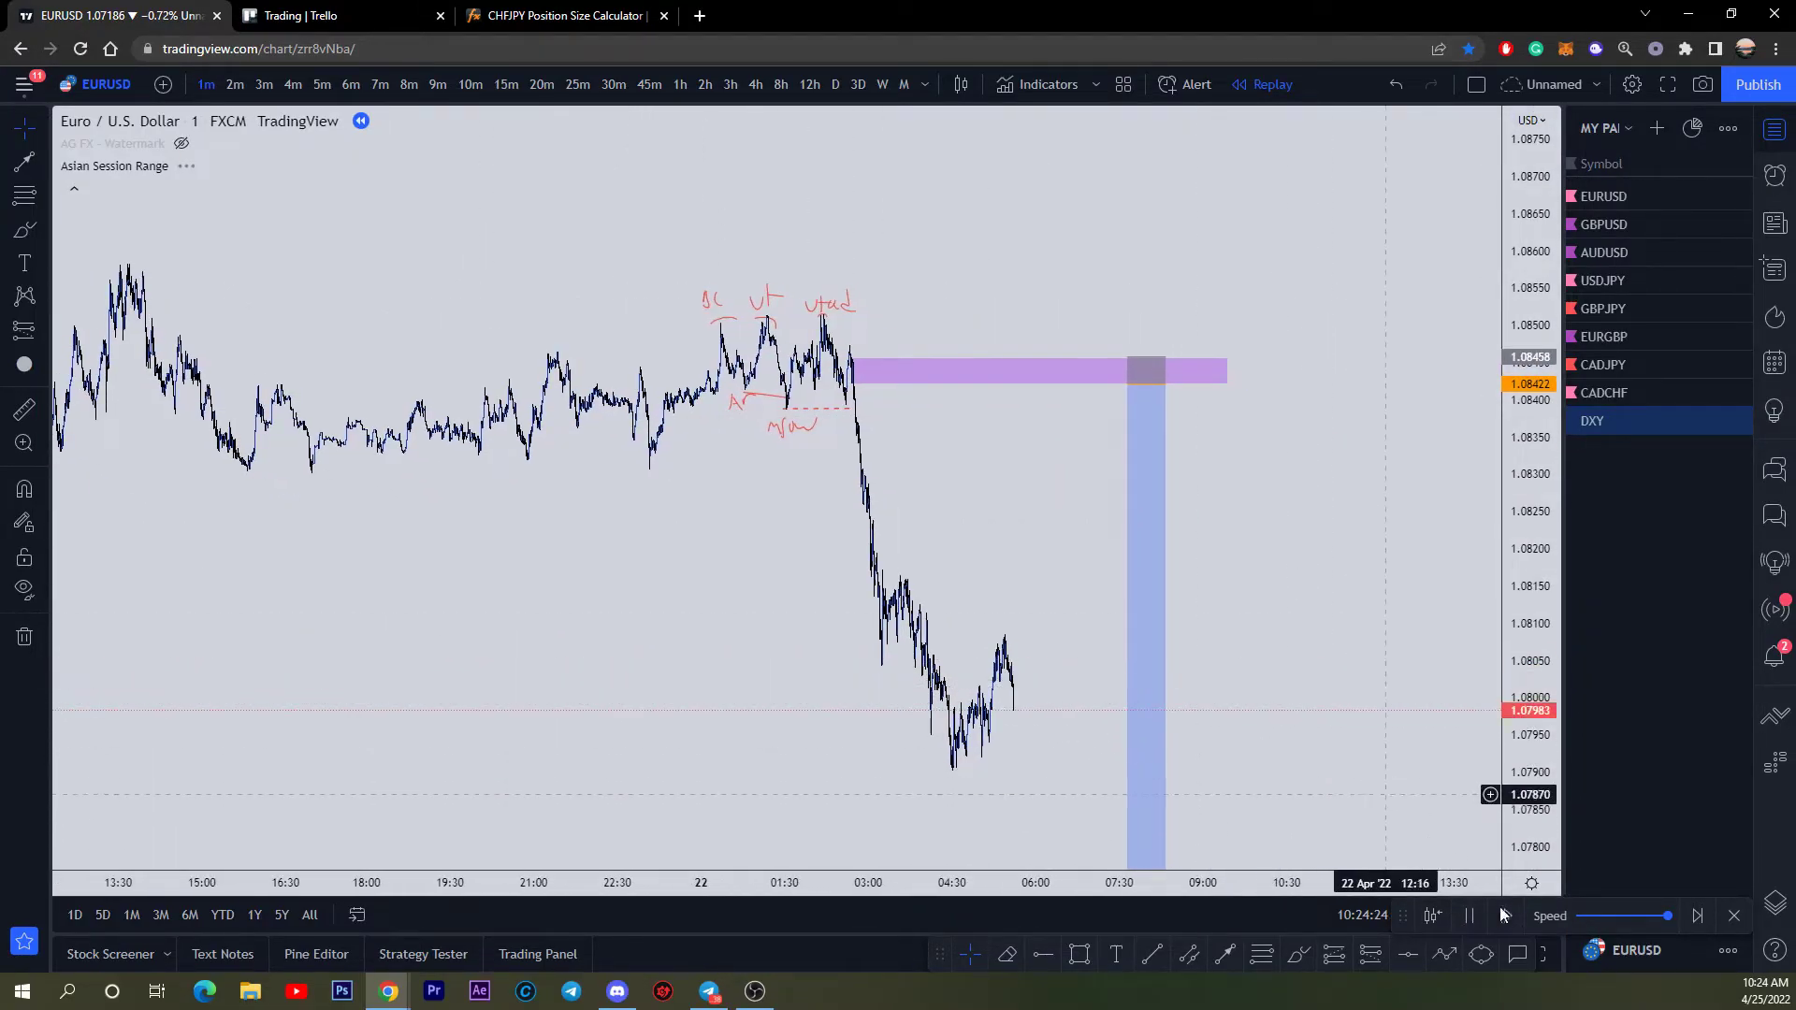
pyautogui.click(1468, 916)
pyautogui.click(320, 85)
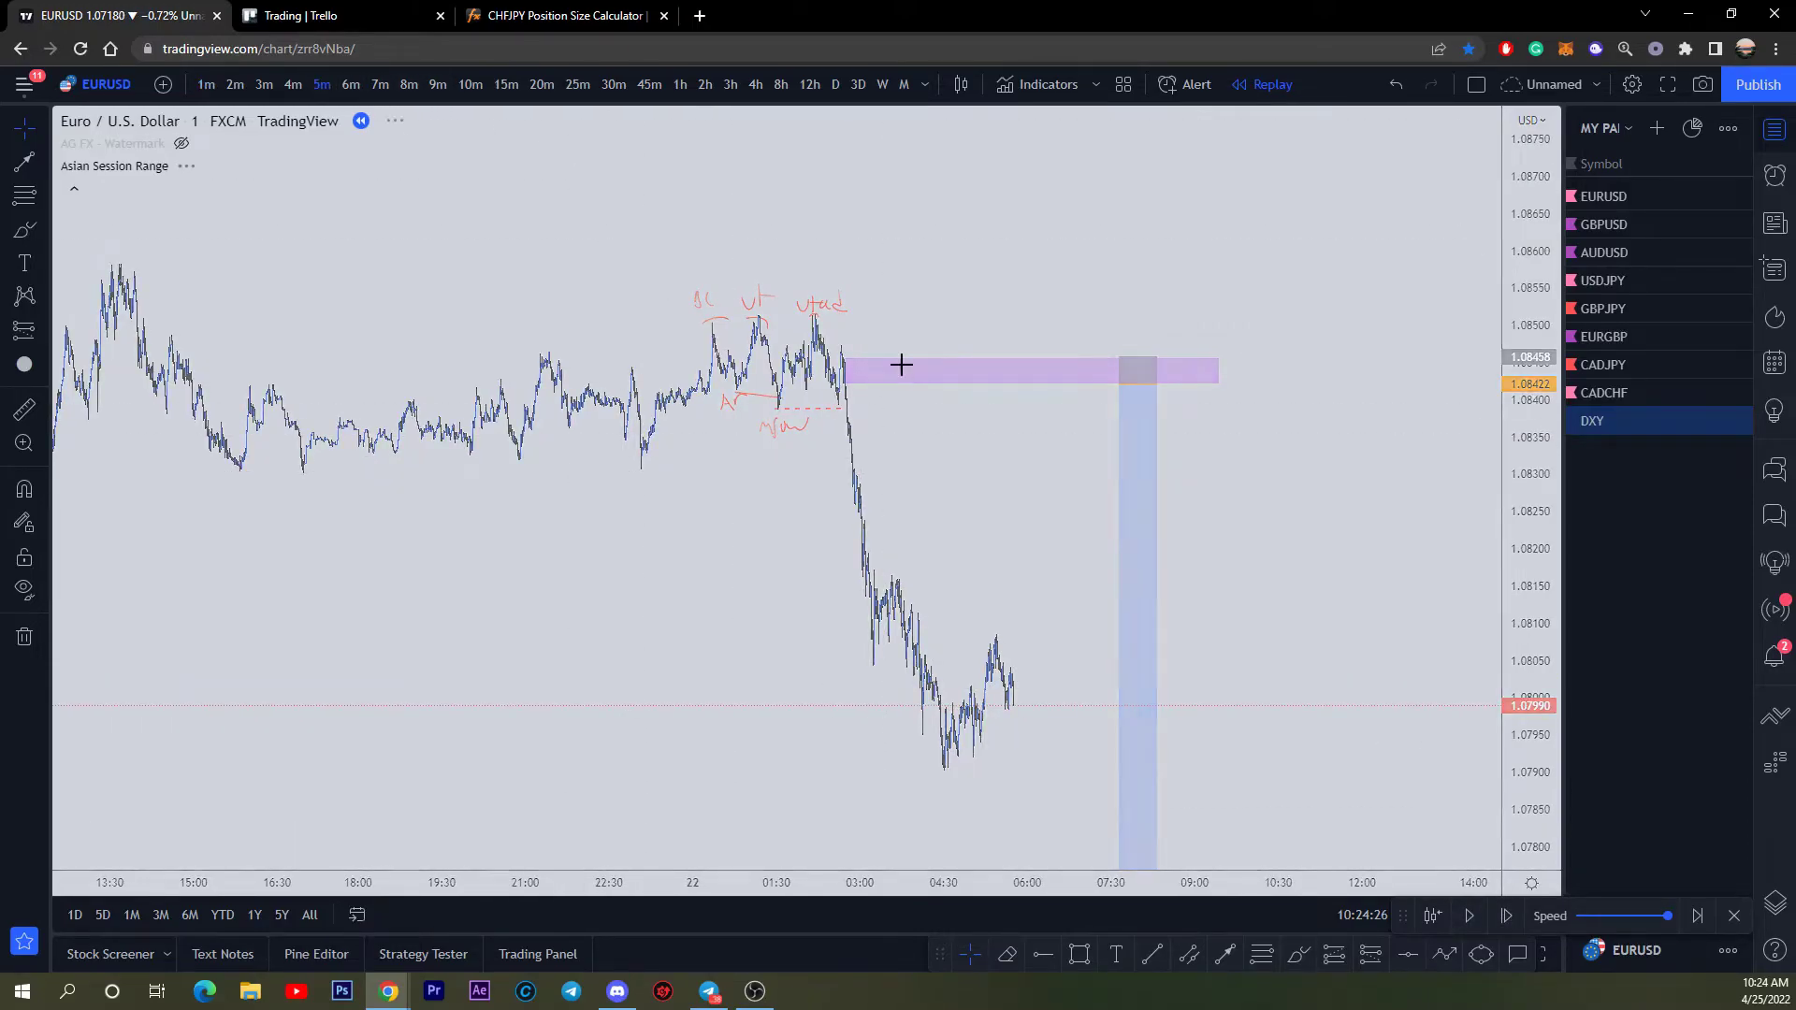
pyautogui.scroll(4, 1036, 559)
pyautogui.moveTo(847, 560); pyautogui.dragTo(1295, 521)
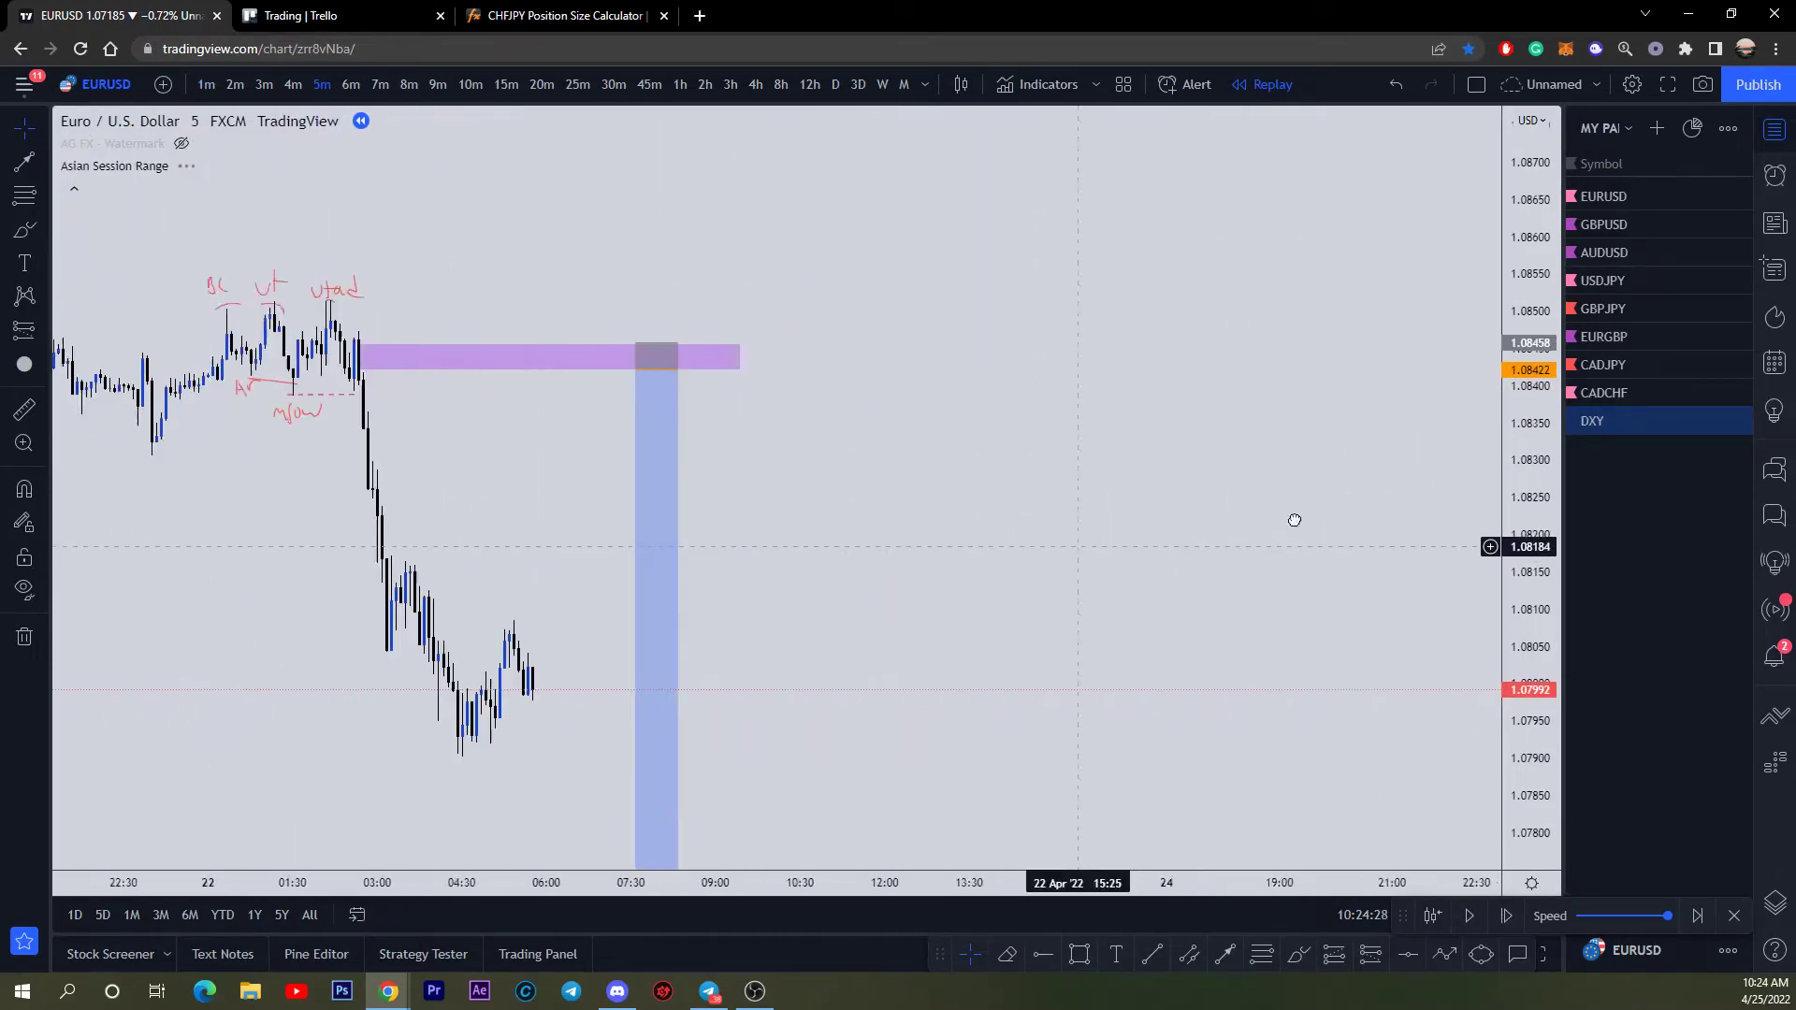
pyautogui.moveTo(1110, 535); pyautogui.dragTo(1251, 537)
pyautogui.moveTo(1282, 690); pyautogui.dragTo(1295, 771)
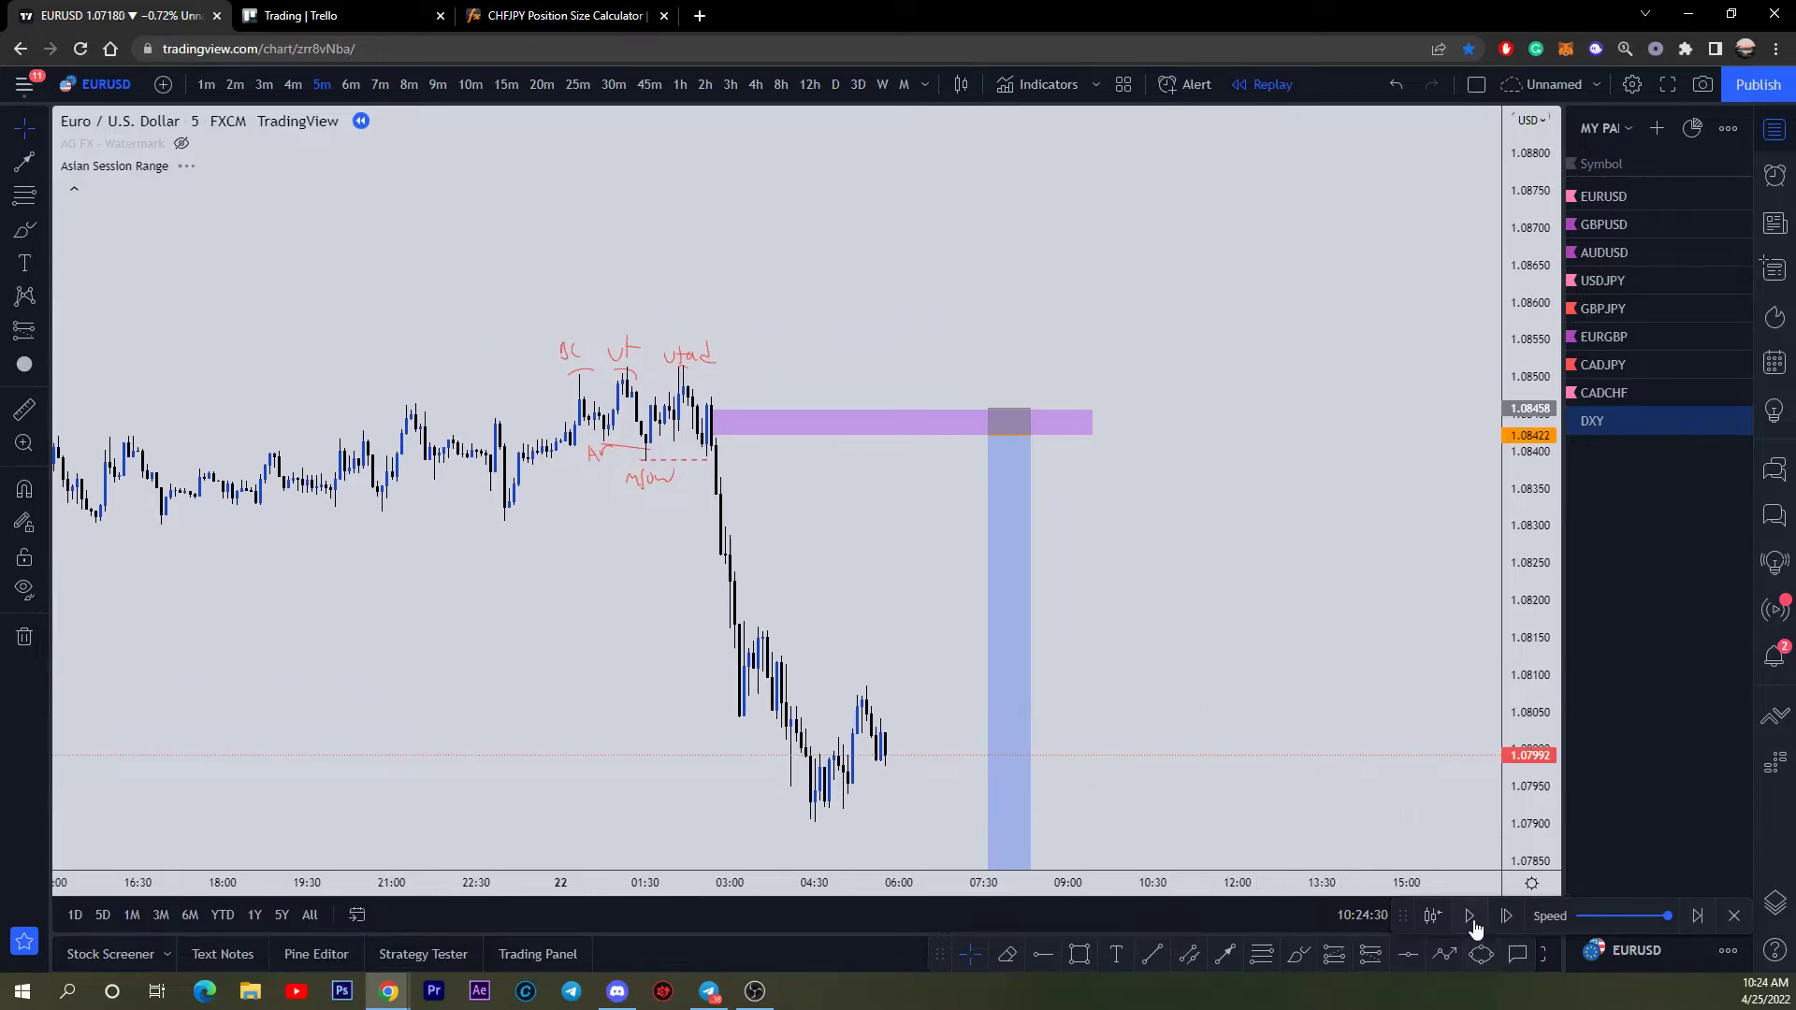
# Step: Run the replay briefly, then stretch the purple zone further right
pyautogui.click(1470, 917)
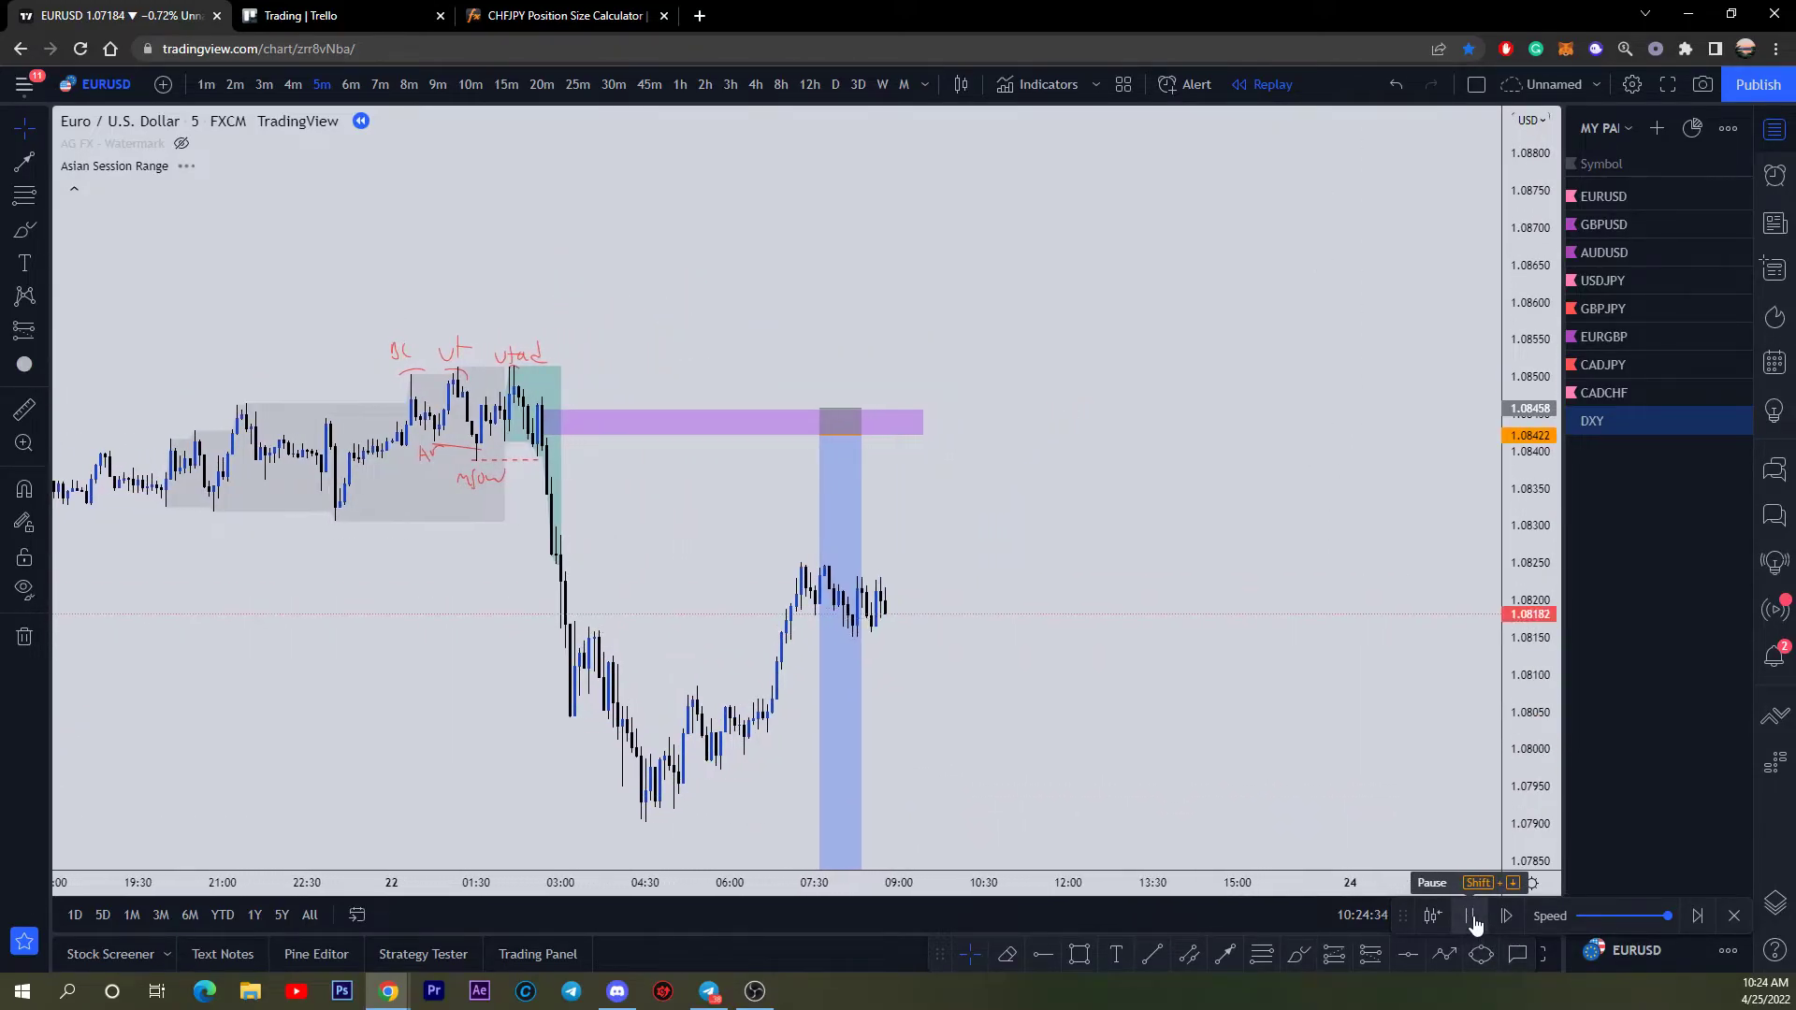
pyautogui.click(1472, 917)
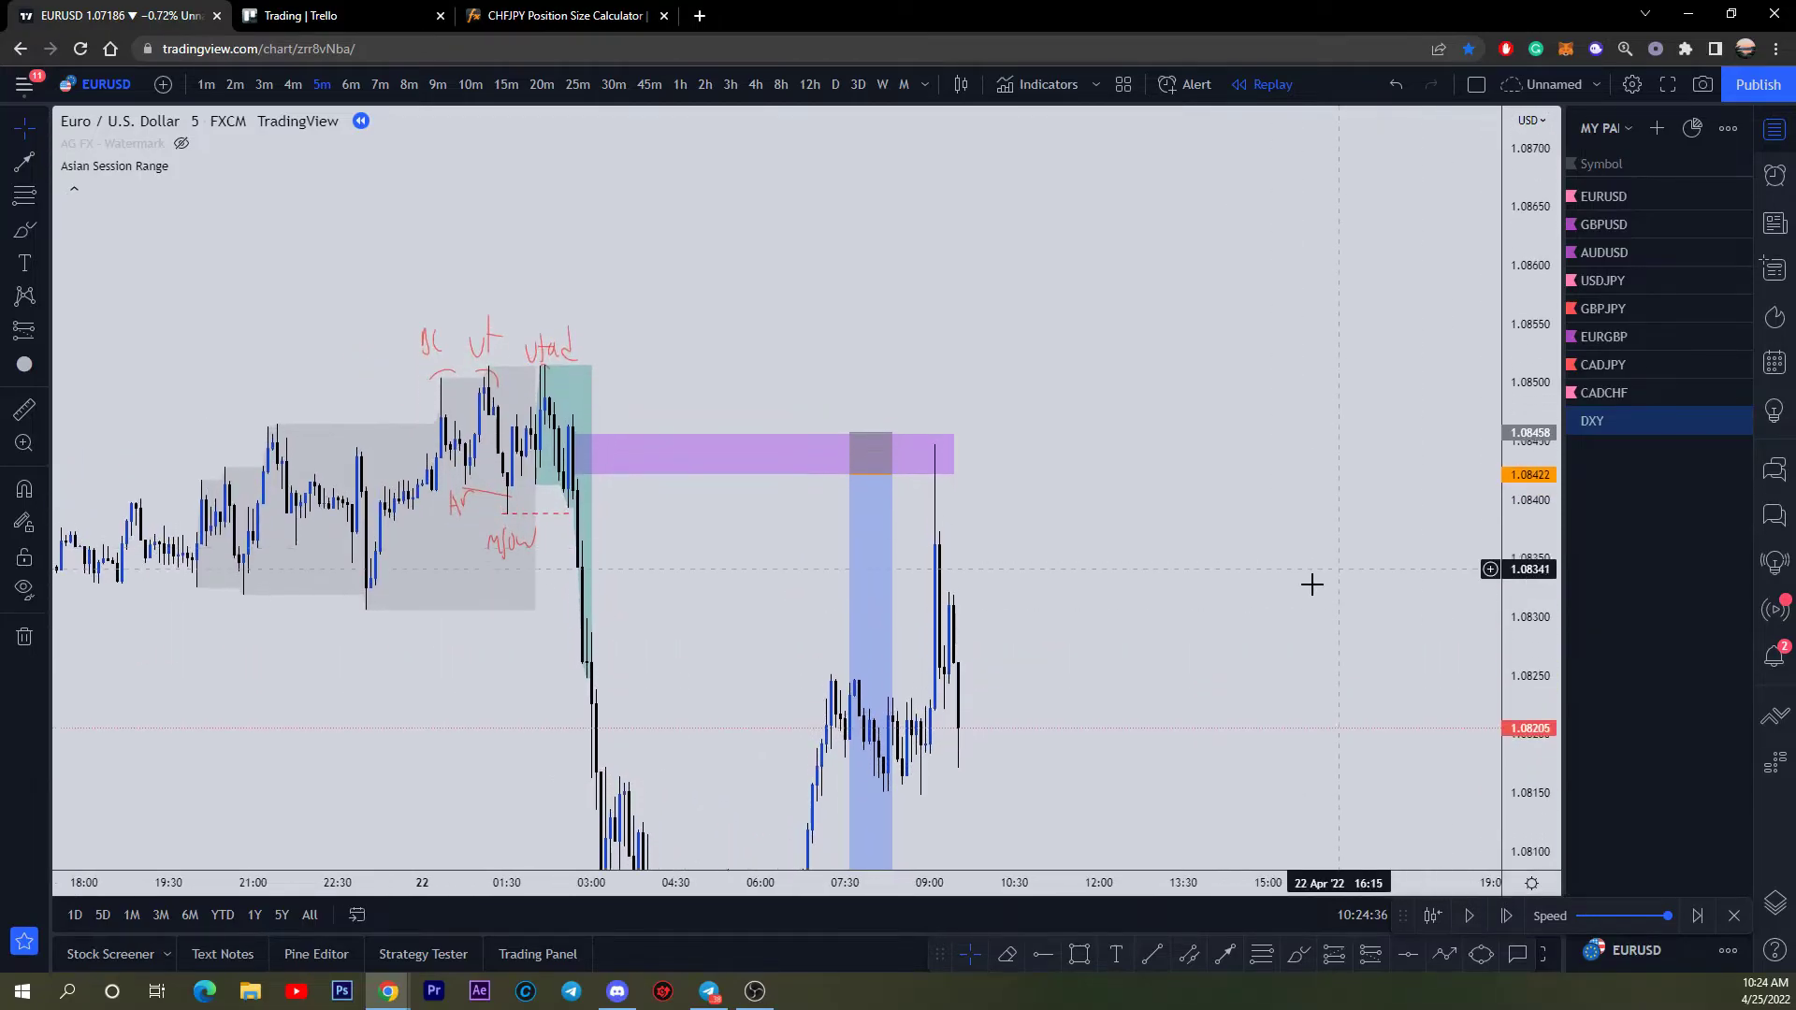
pyautogui.moveTo(950, 458); pyautogui.dragTo(1116, 457)
# Step: Move the short position right to the spike, widen it, and draw a red freehand stroke
pyautogui.click(890, 581)
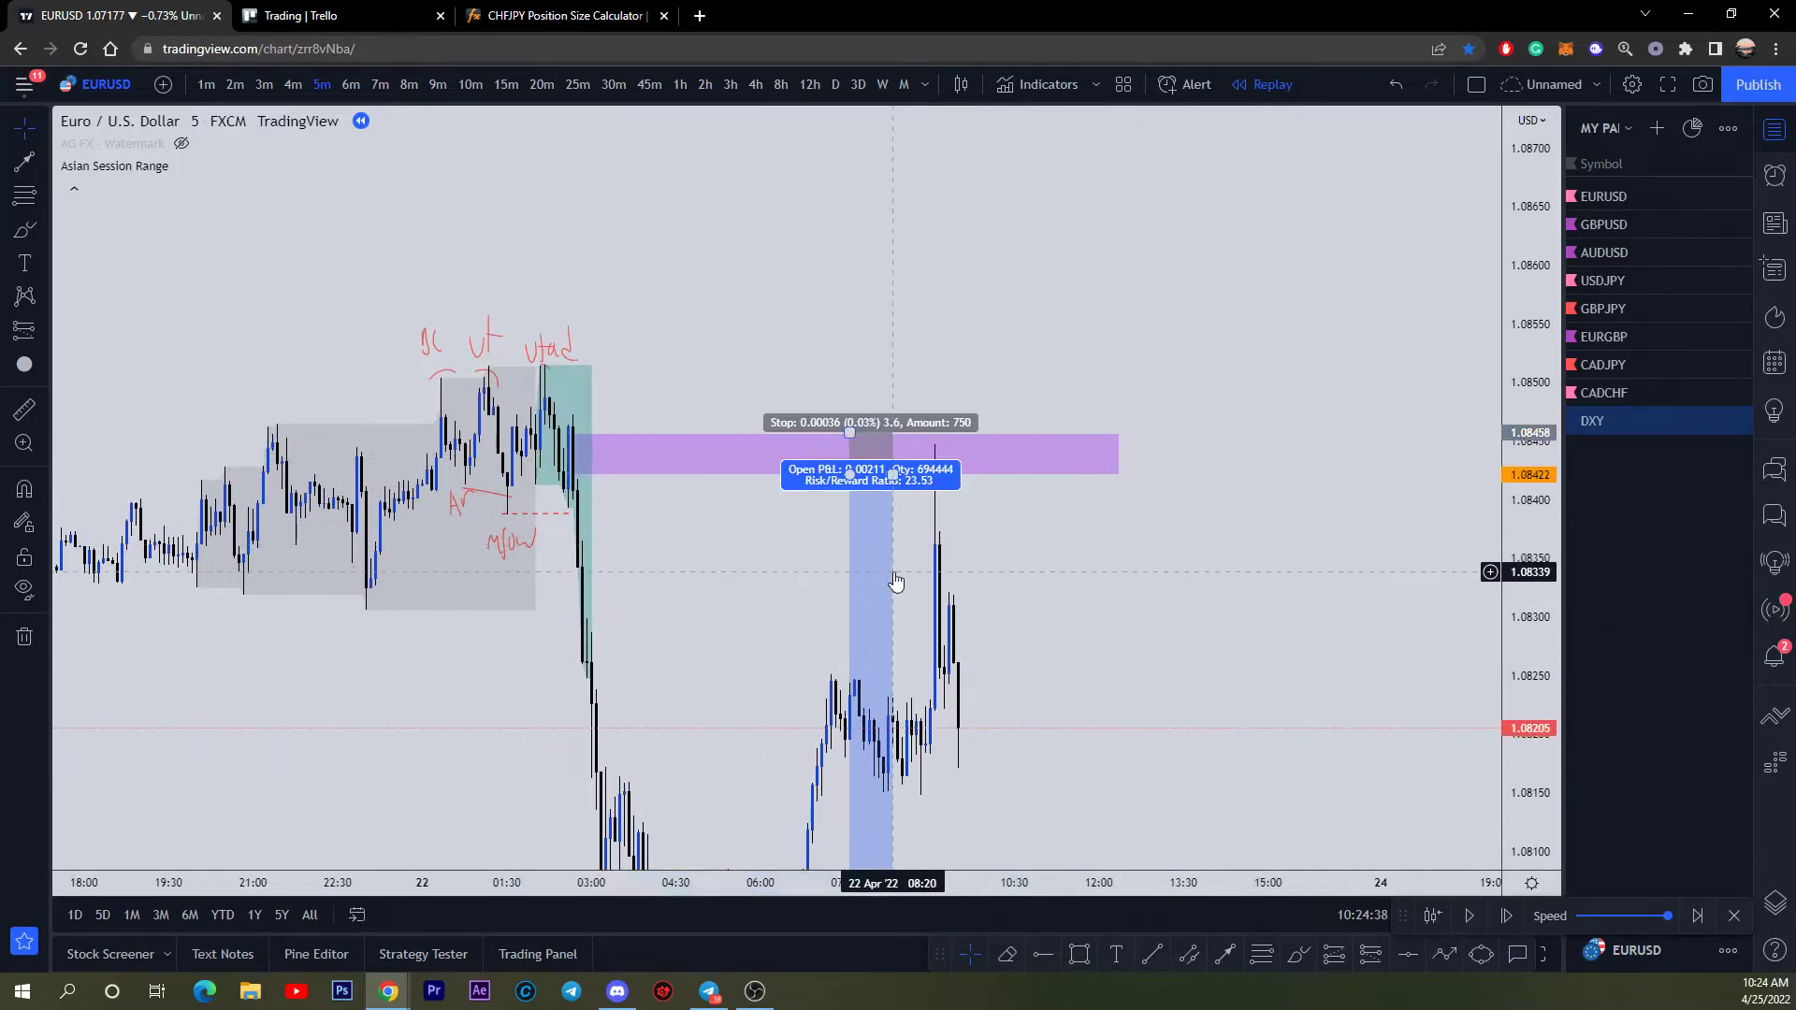
pyautogui.press('Right')
pyautogui.press('Right')
pyautogui.press('Right')
pyautogui.press('Right')
pyautogui.press('Right')
pyautogui.press('Right')
pyautogui.press('Right')
pyautogui.press('Right')
pyautogui.press('Right')
pyautogui.press('Right')
pyautogui.press('Right')
pyautogui.press('Right')
pyautogui.press('Right')
pyautogui.press('Right')
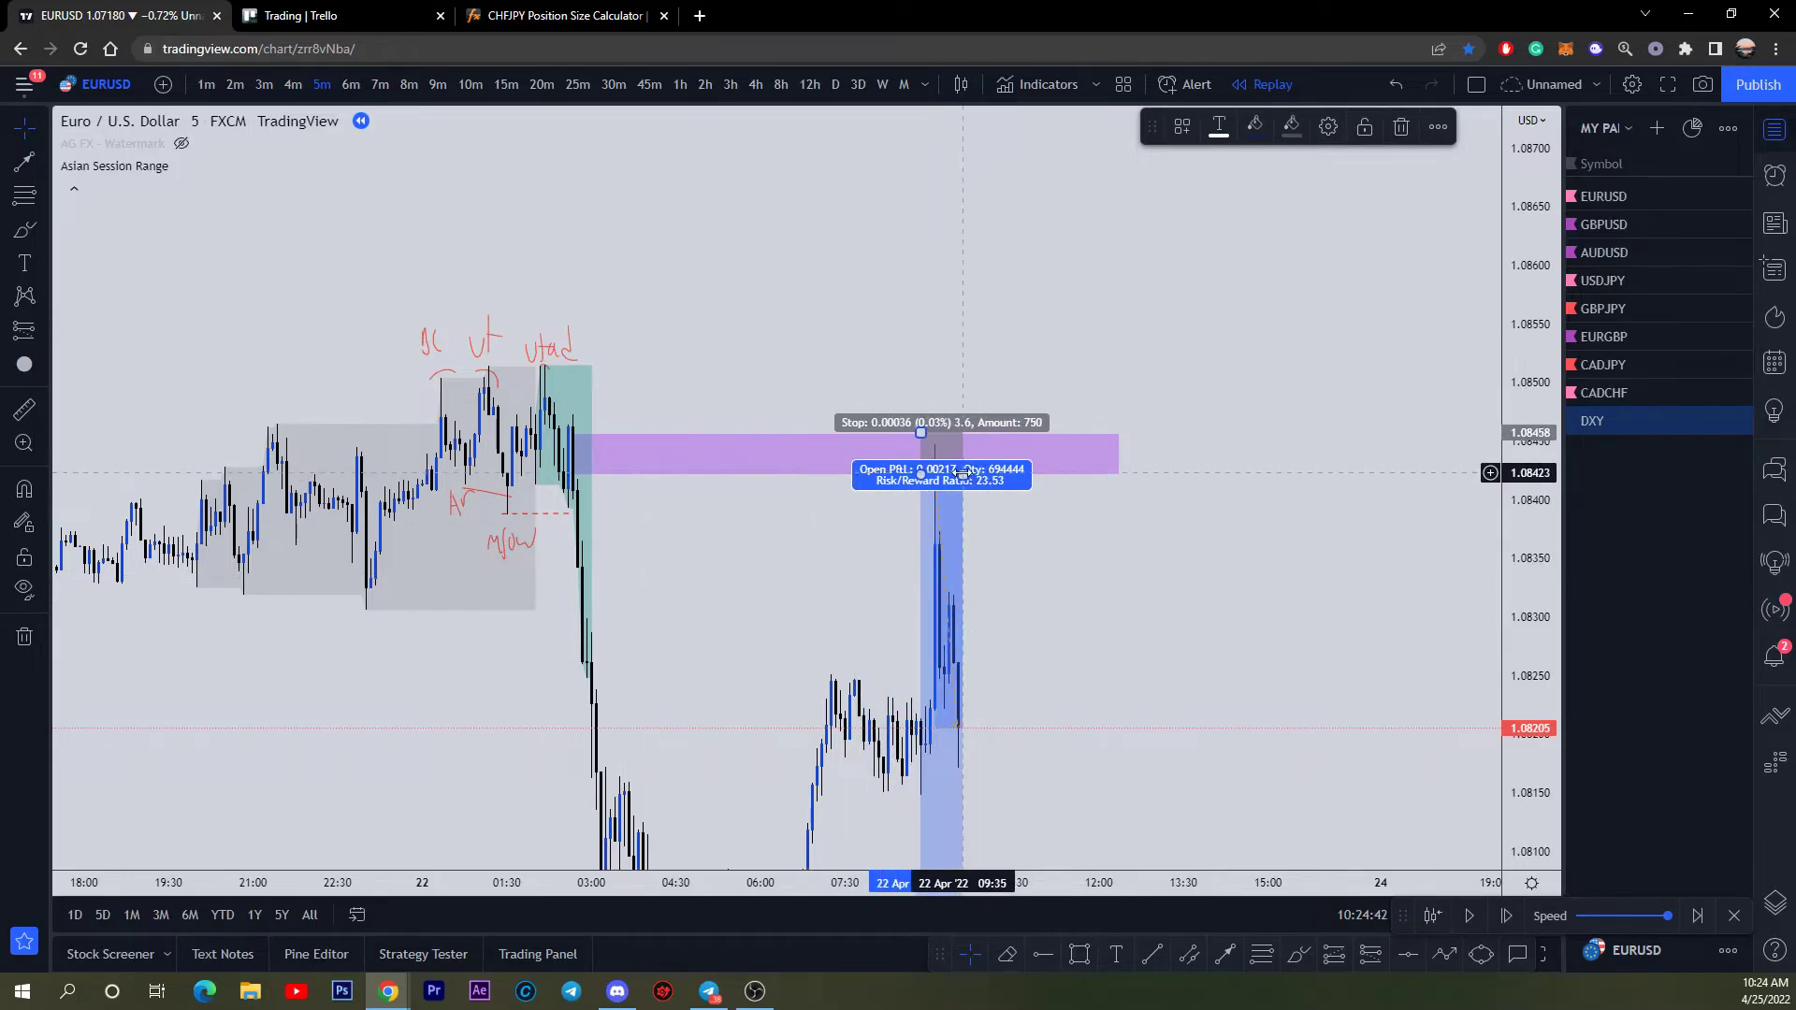
pyautogui.moveTo(963, 473); pyautogui.dragTo(1104, 473)
pyautogui.click(858, 369)
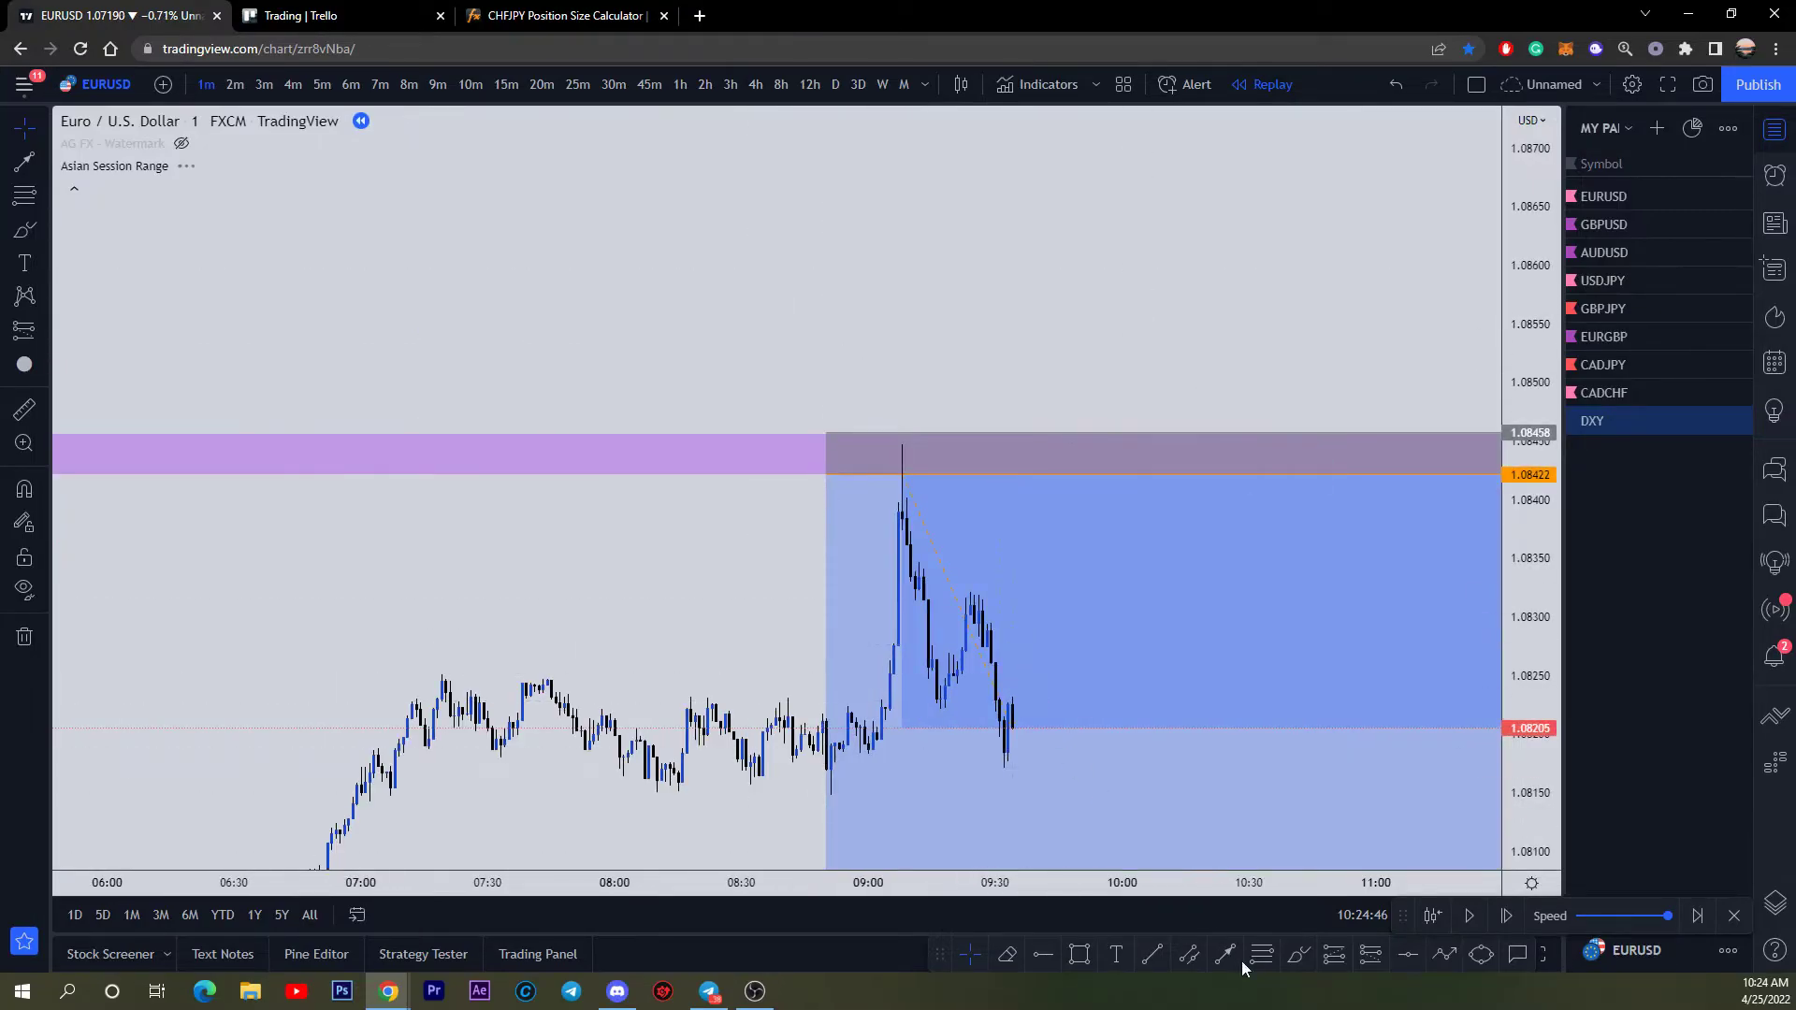
pyautogui.click(1300, 954)
pyautogui.moveTo(847, 754)
pyautogui.mouseDown()
pyautogui.moveTo(870, 748)
pyautogui.moveTo(926, 646)
pyautogui.moveTo(945, 474)
pyautogui.mouseUp()
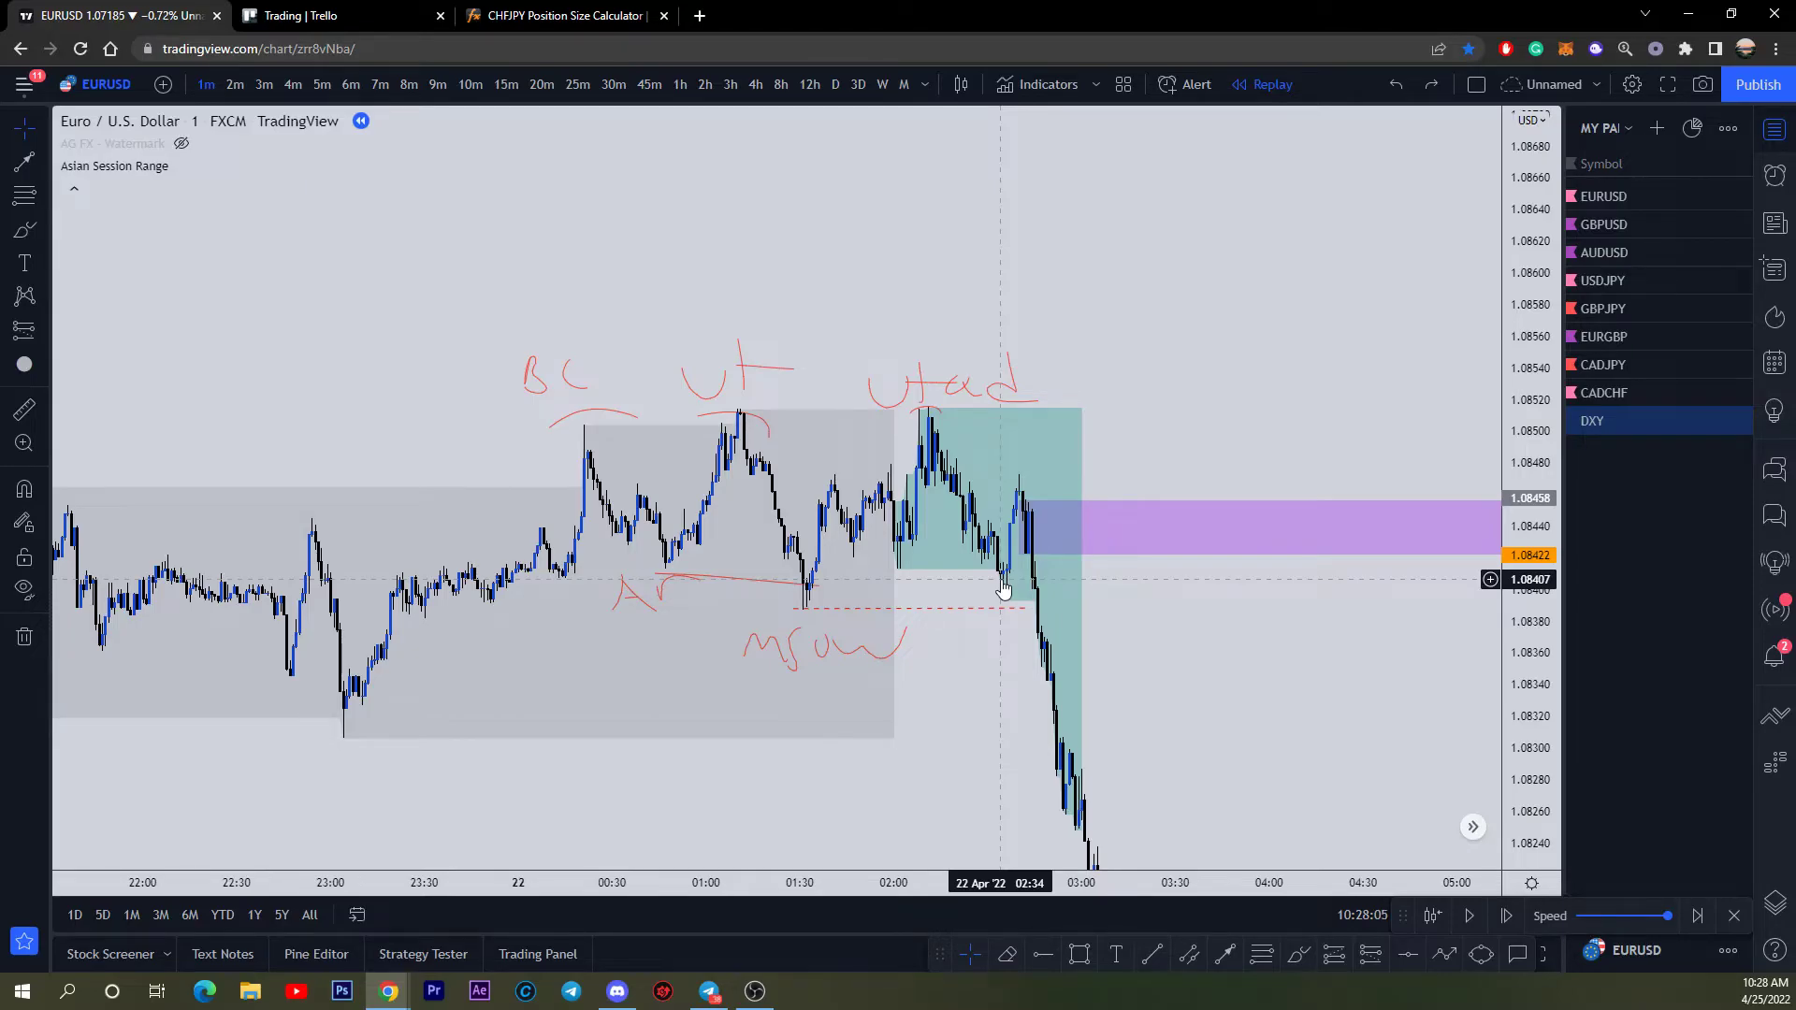
# Step: Zoom out and compress the price scale while the replay runs, then pause it
pyautogui.scroll(-6, 1299, 649)
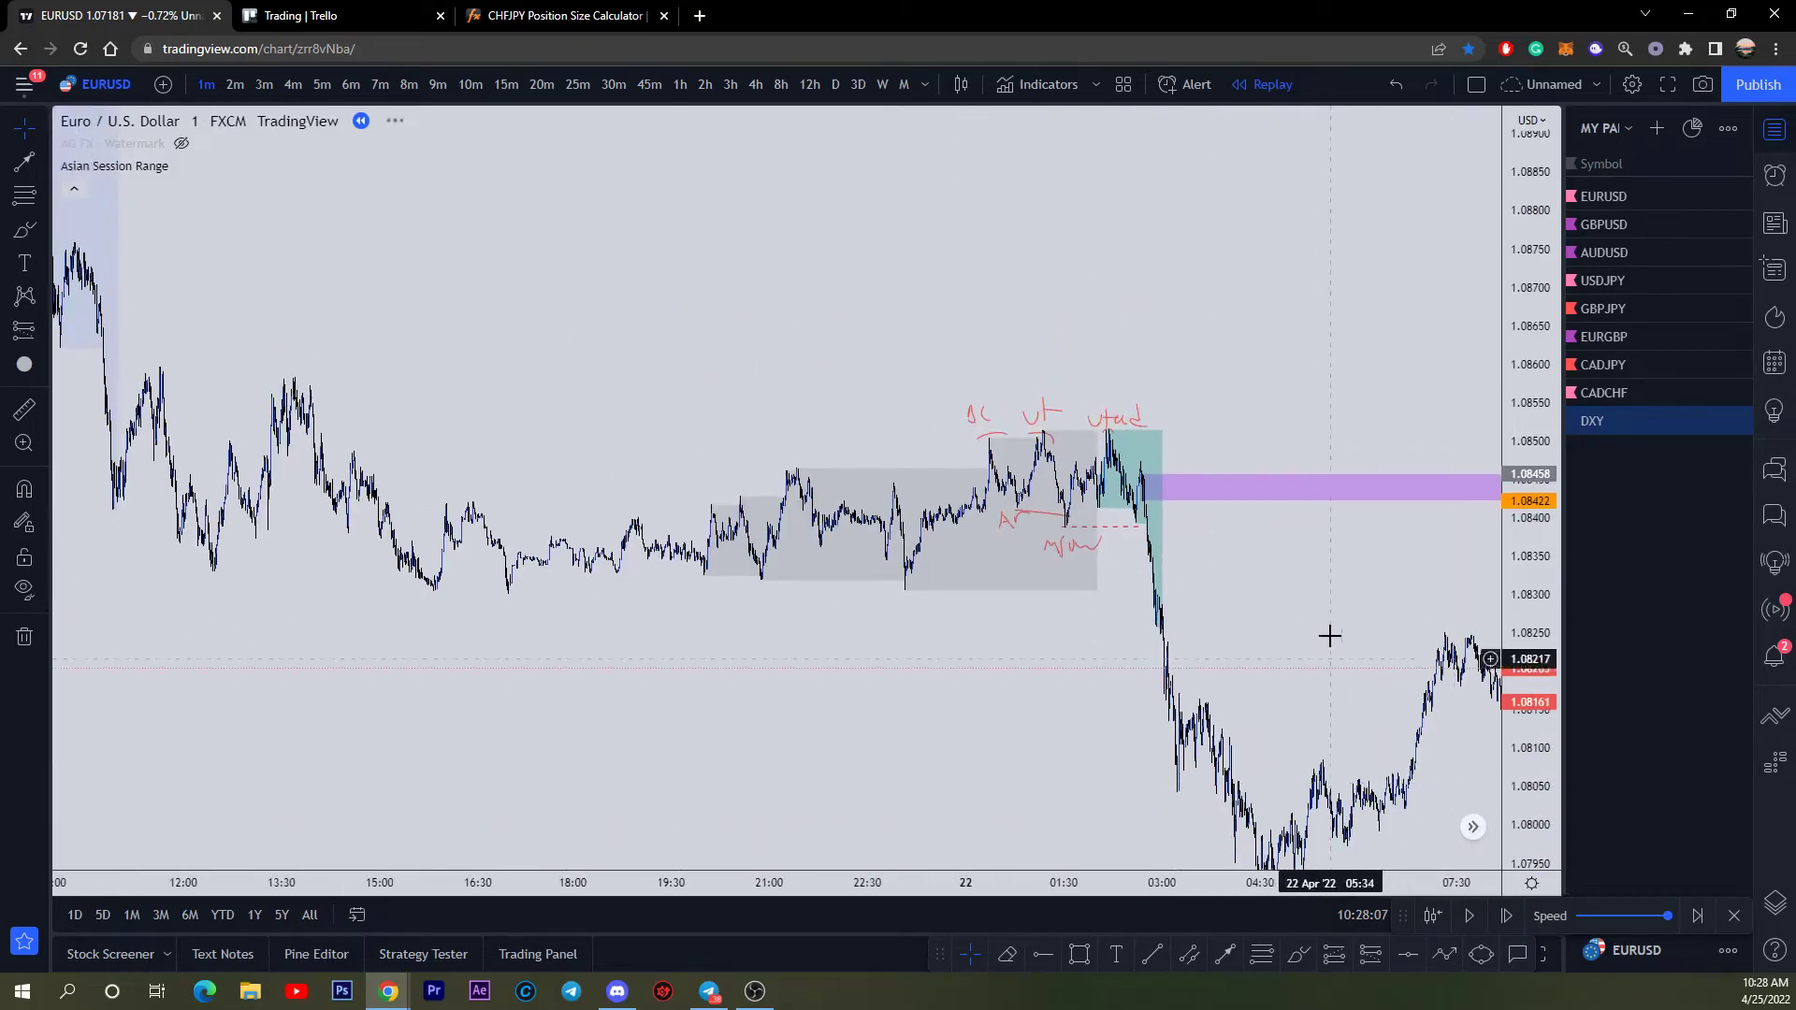
pyautogui.scroll(-3, 1330, 636)
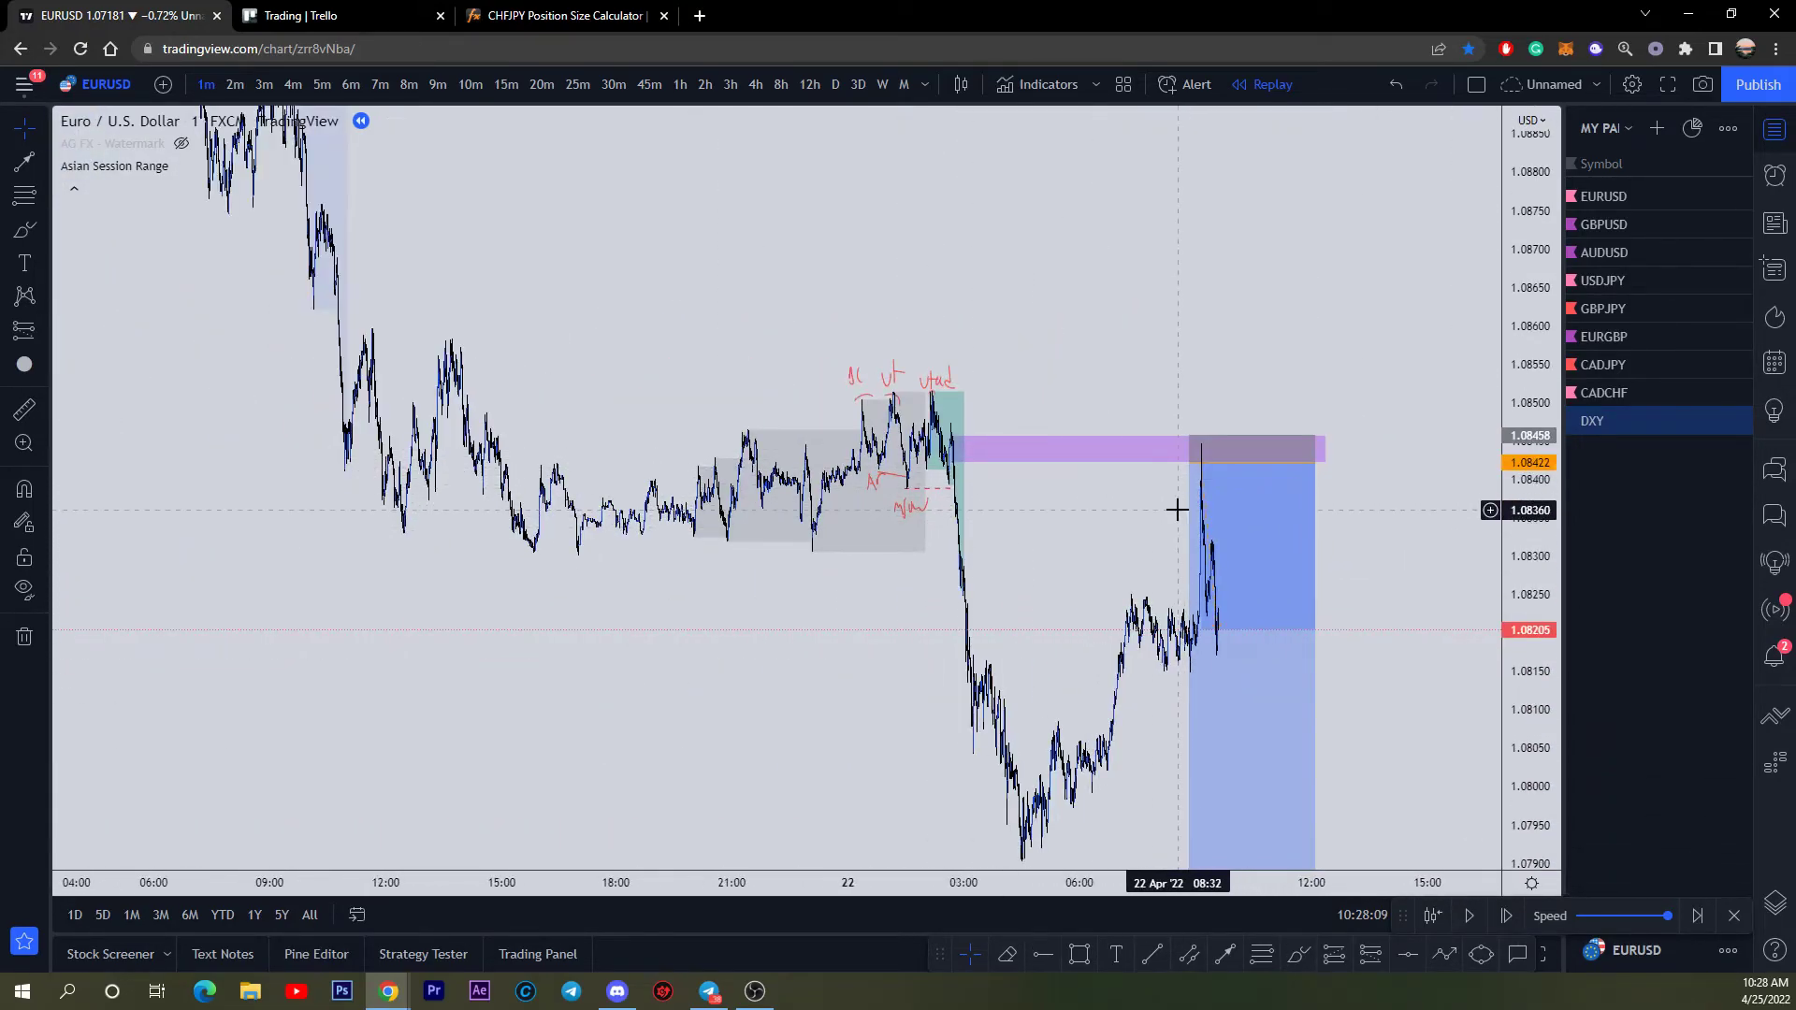
pyautogui.click(954, 448)
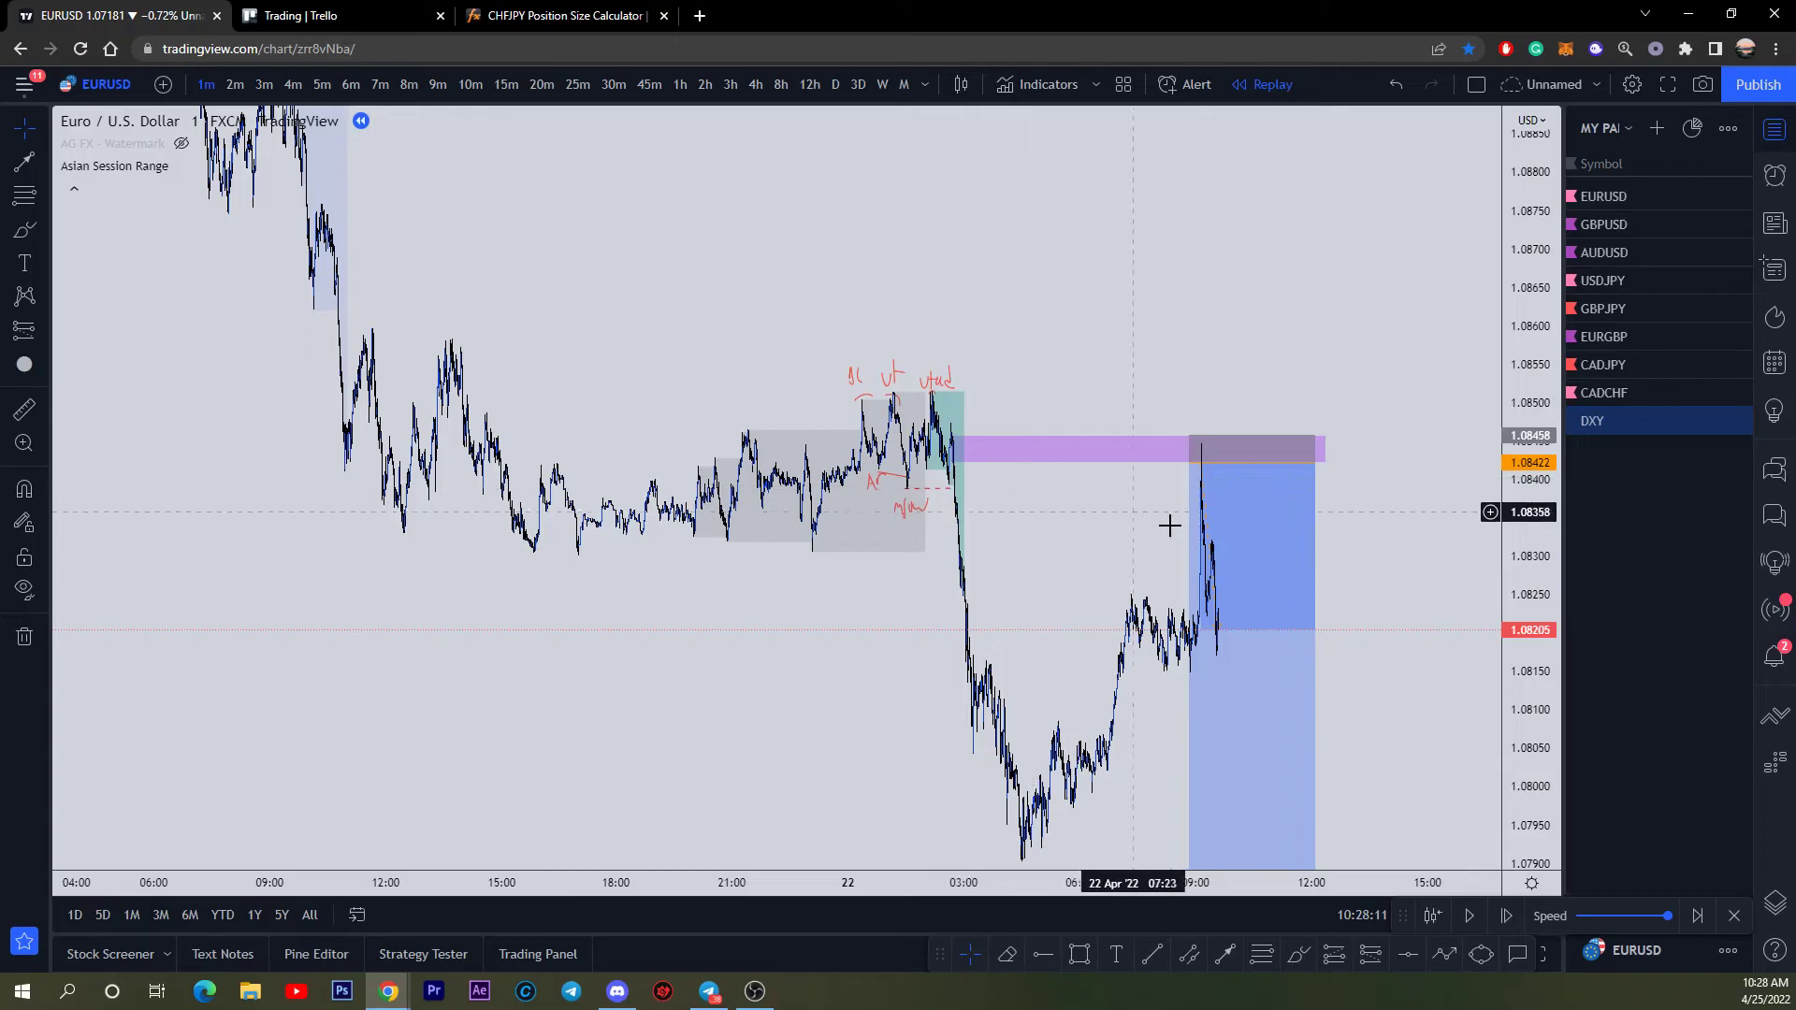
pyautogui.scroll(-5, 1171, 521)
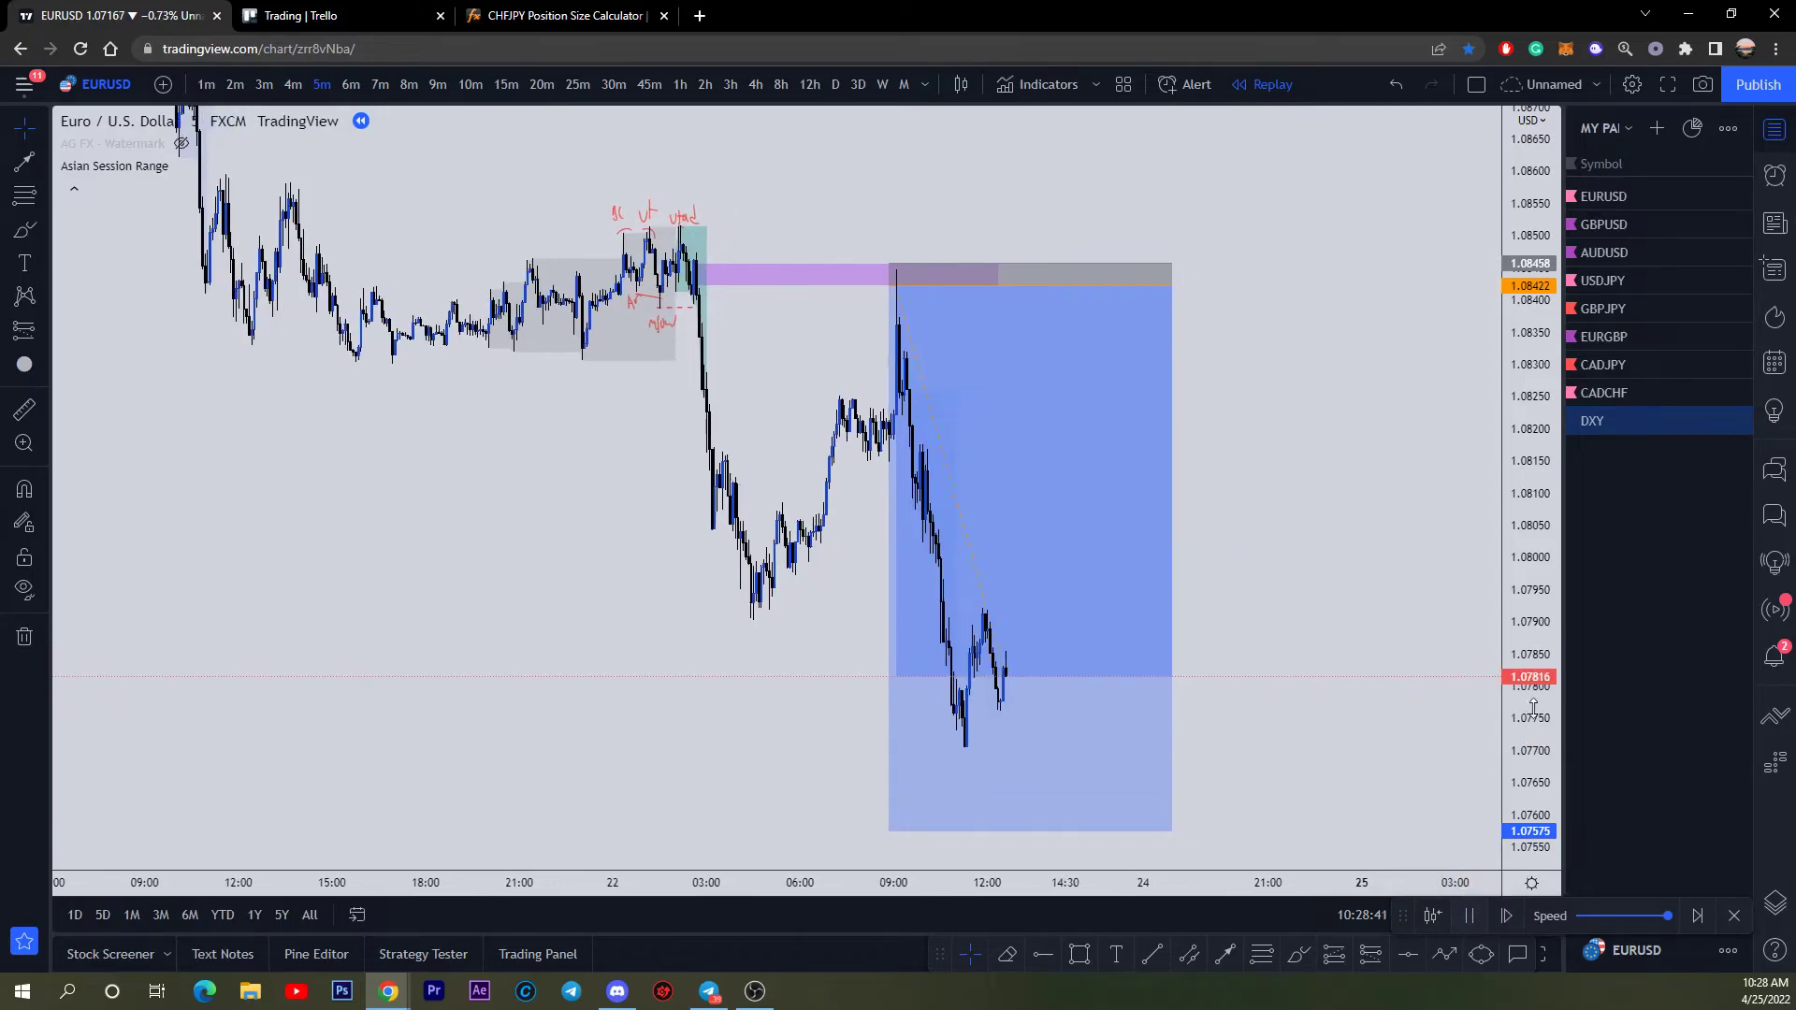
pyautogui.scroll(-2, 1450, 716)
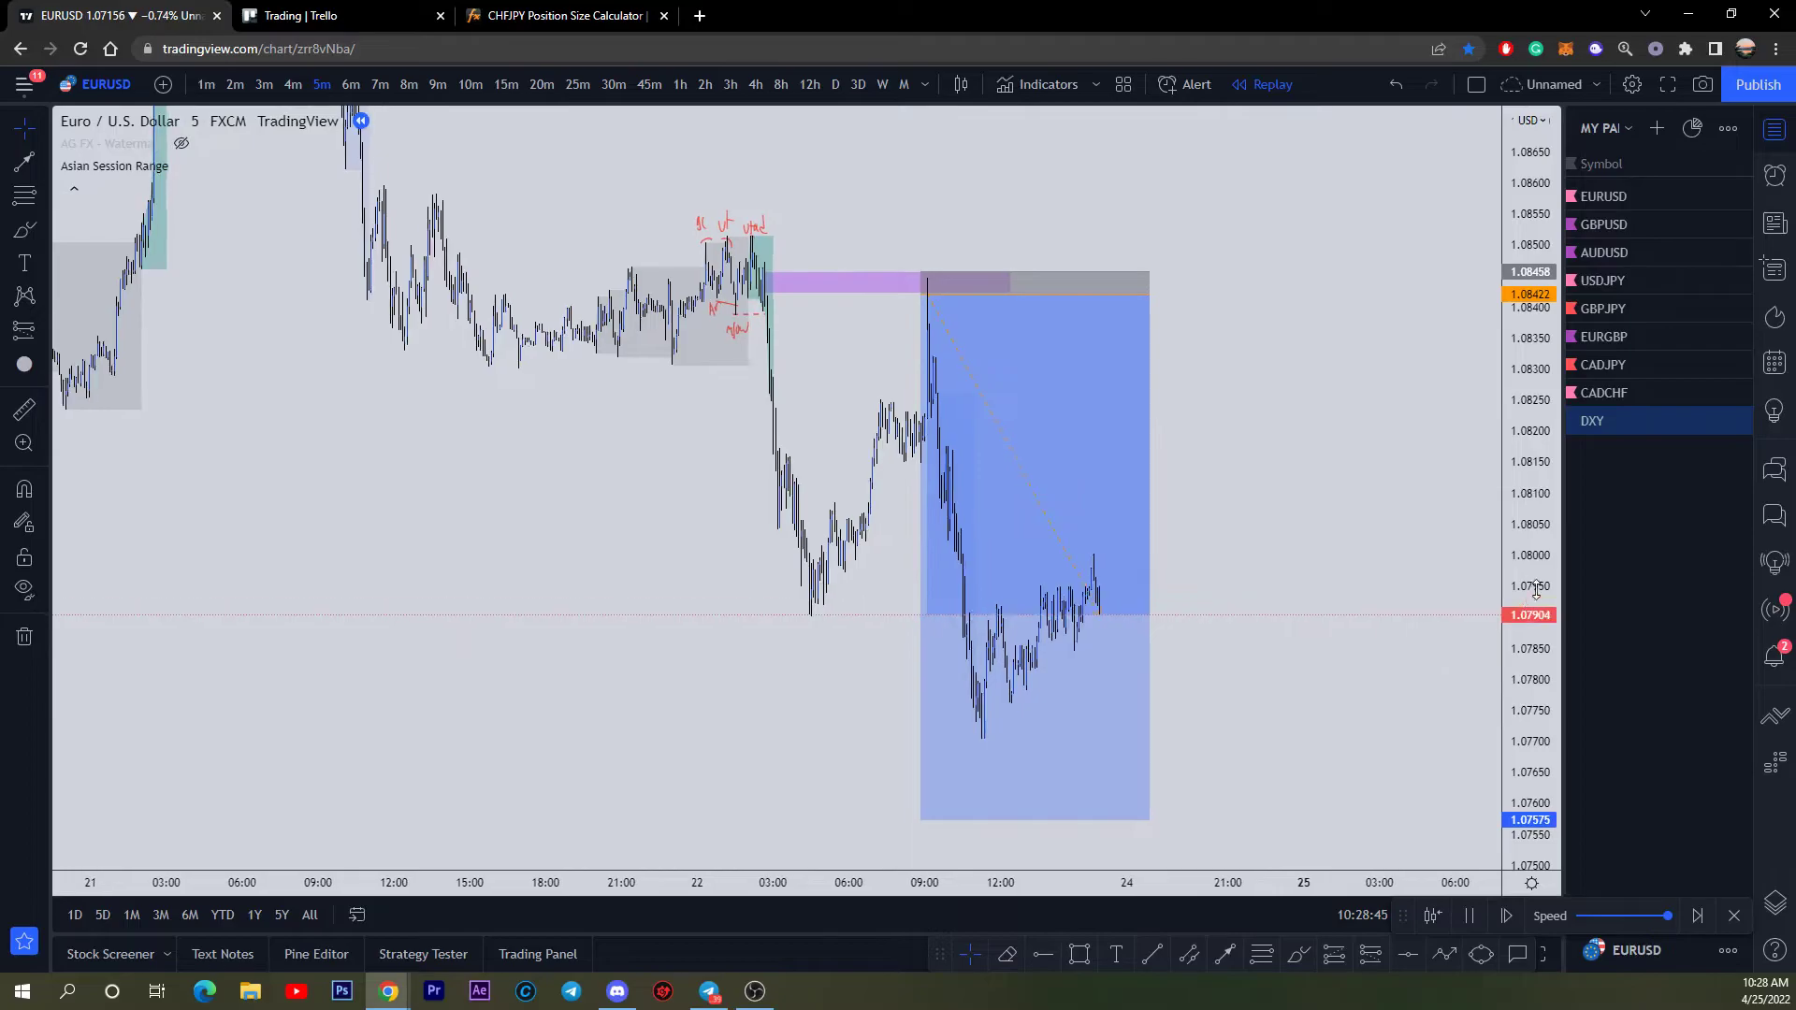
pyautogui.moveTo(1531, 592); pyautogui.dragTo(1532, 685)
pyautogui.scroll(-3, 1431, 677)
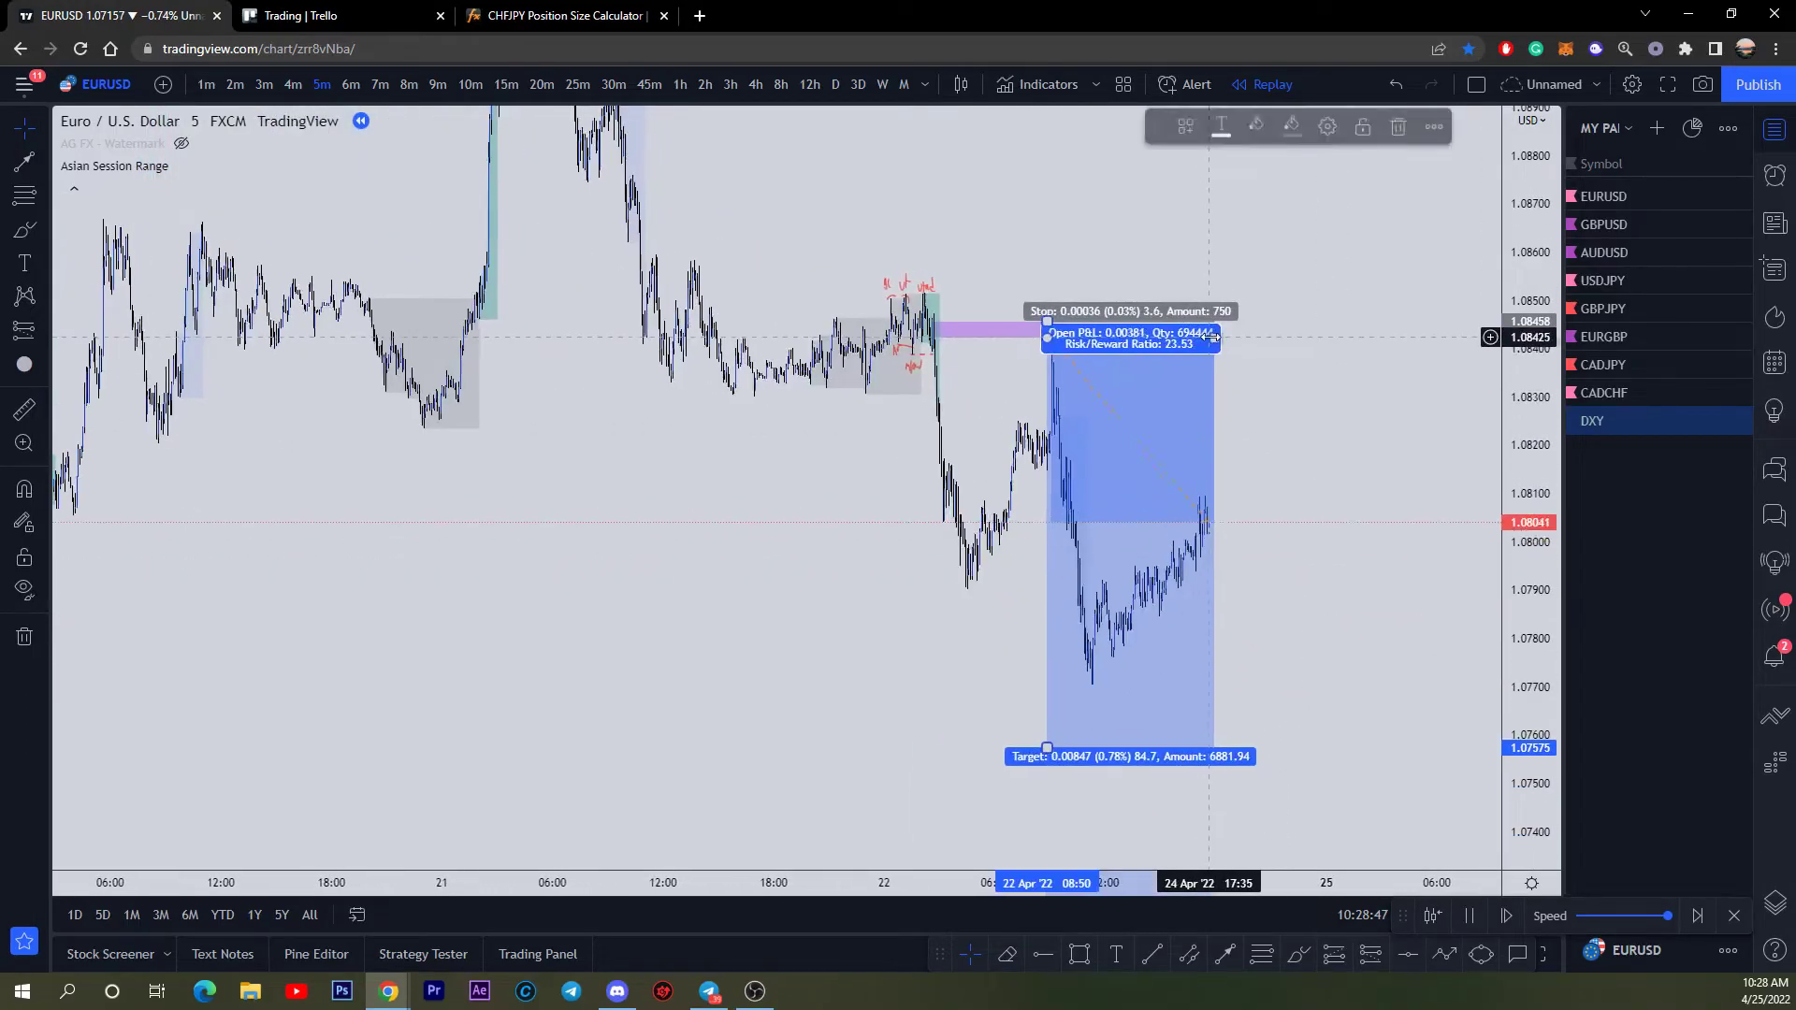
pyautogui.click(1466, 919)
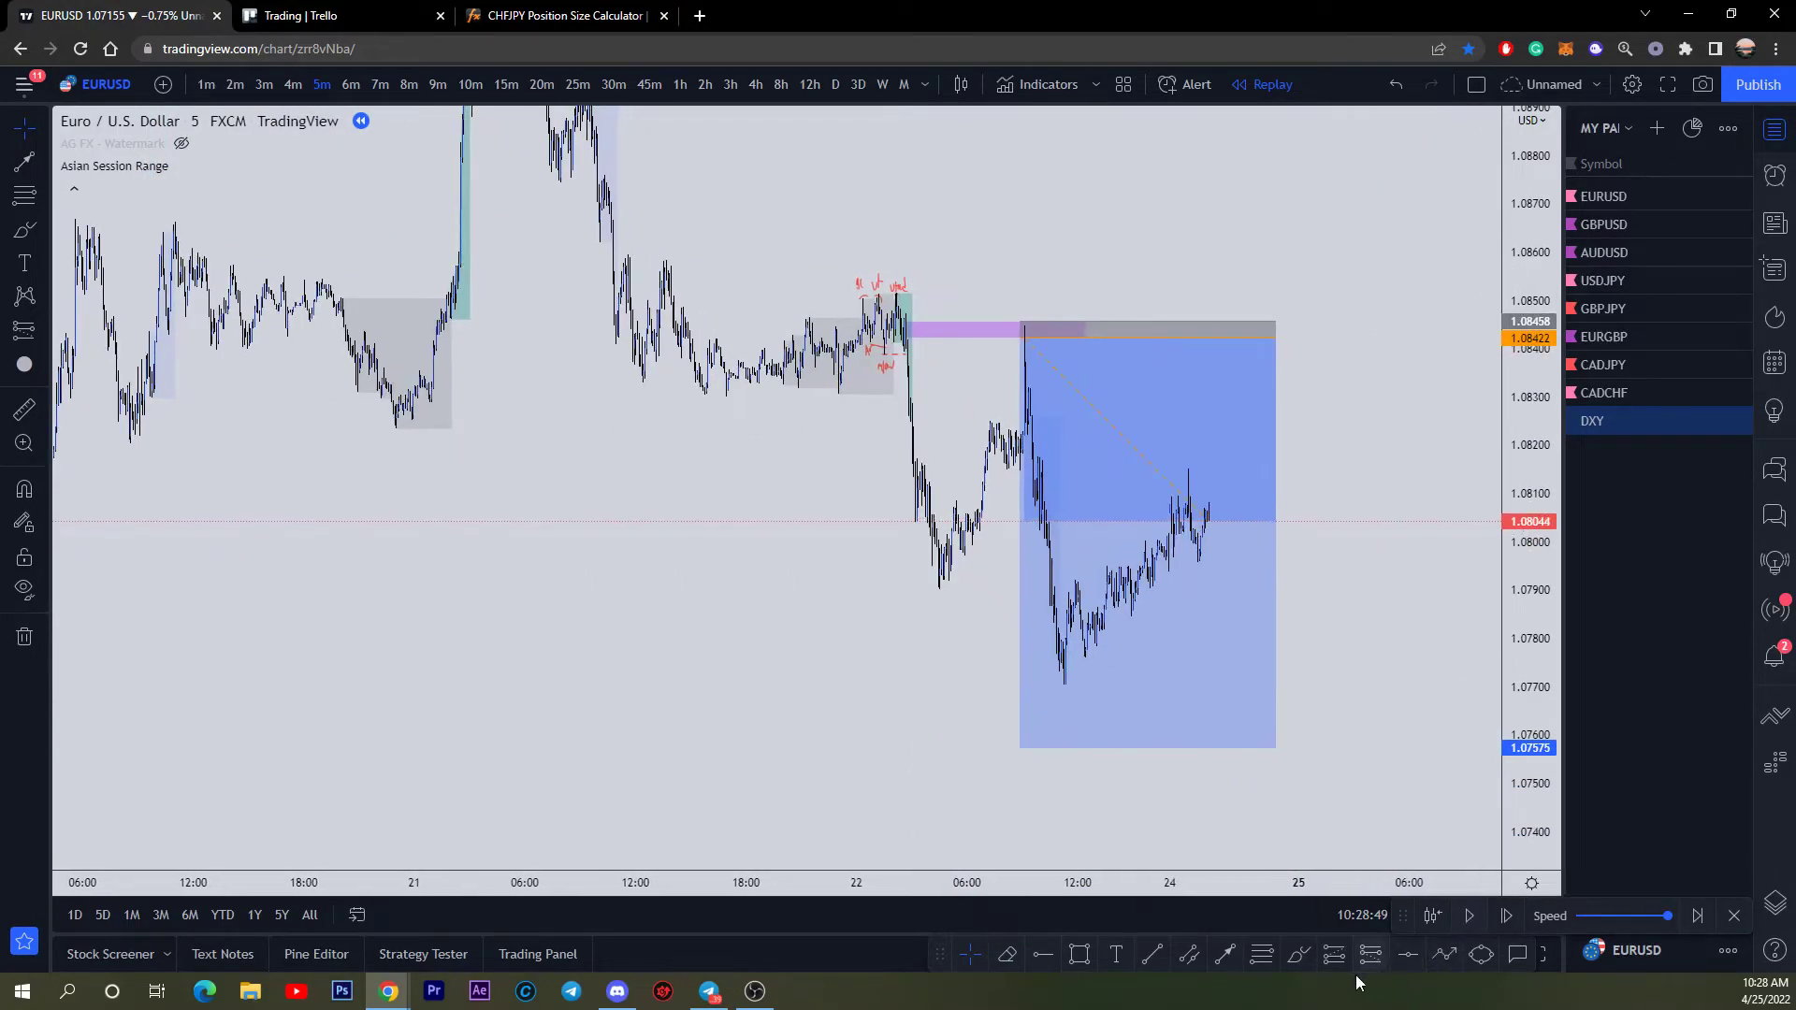
pyautogui.click(1299, 954)
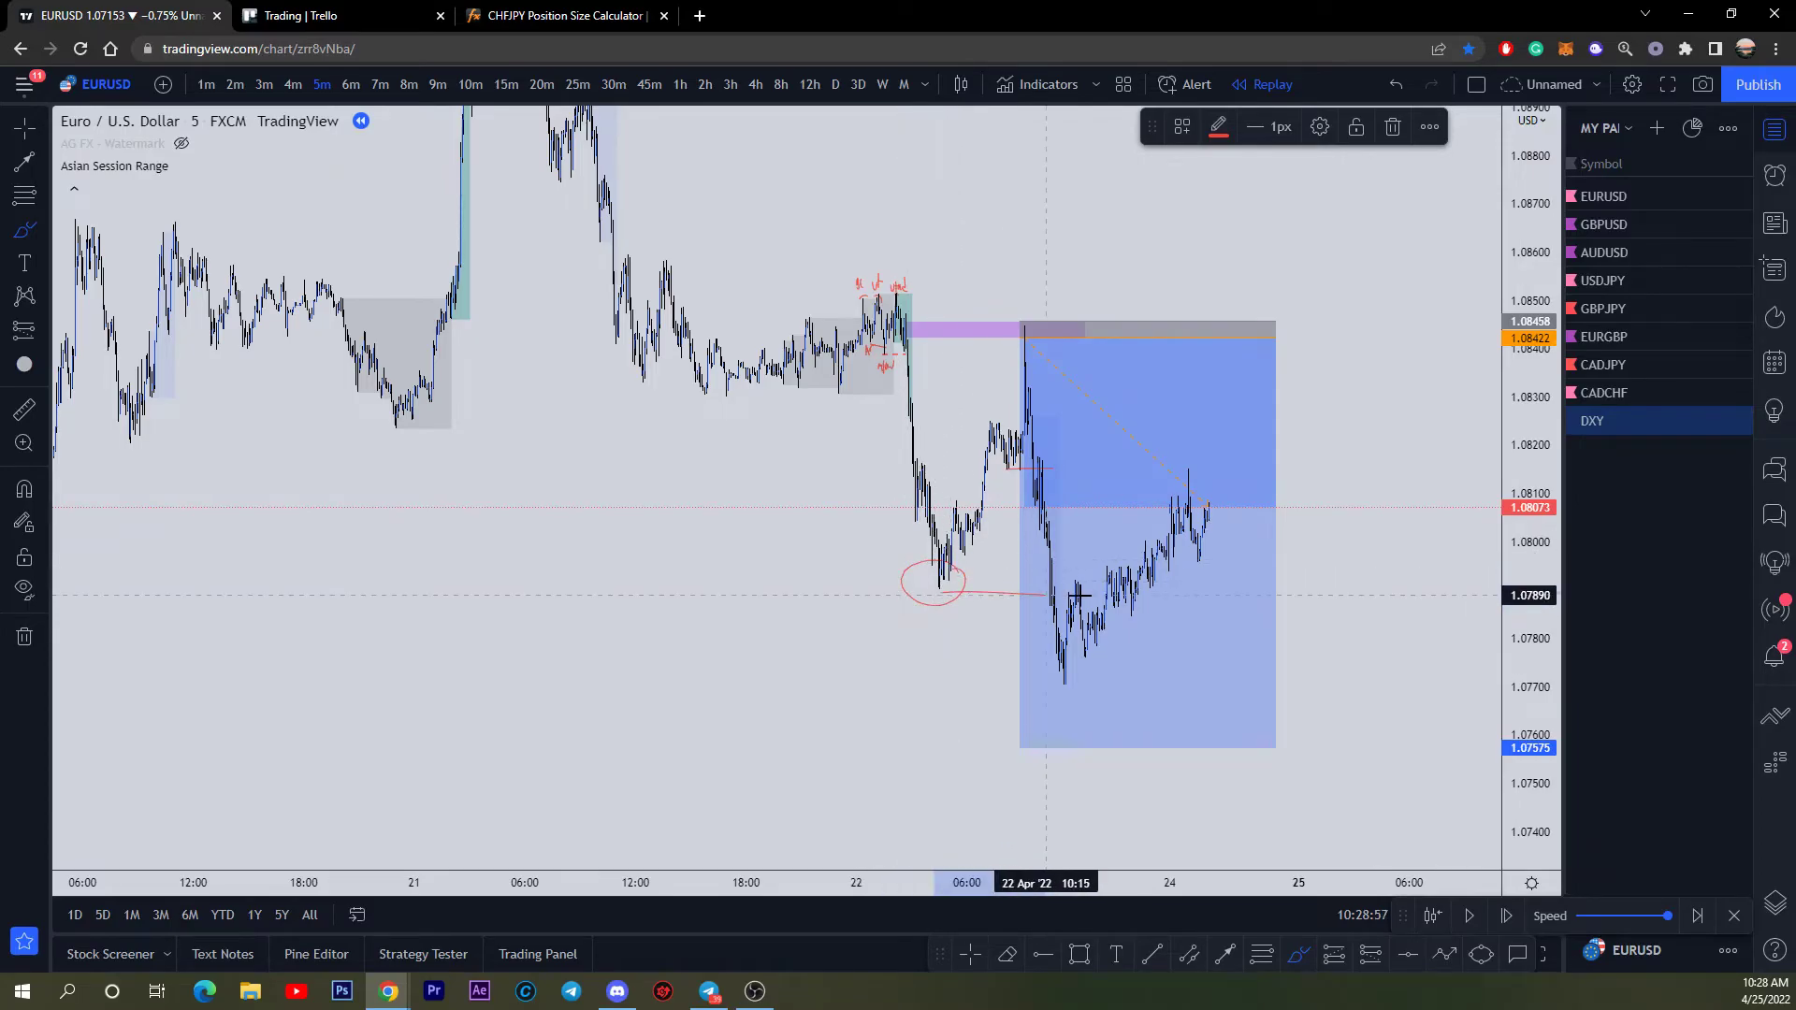
# Step: Rescale the view to recent bars and widen the short position box to the right
pyautogui.press('Escape')
pyautogui.scroll(-5, 1403, 594)
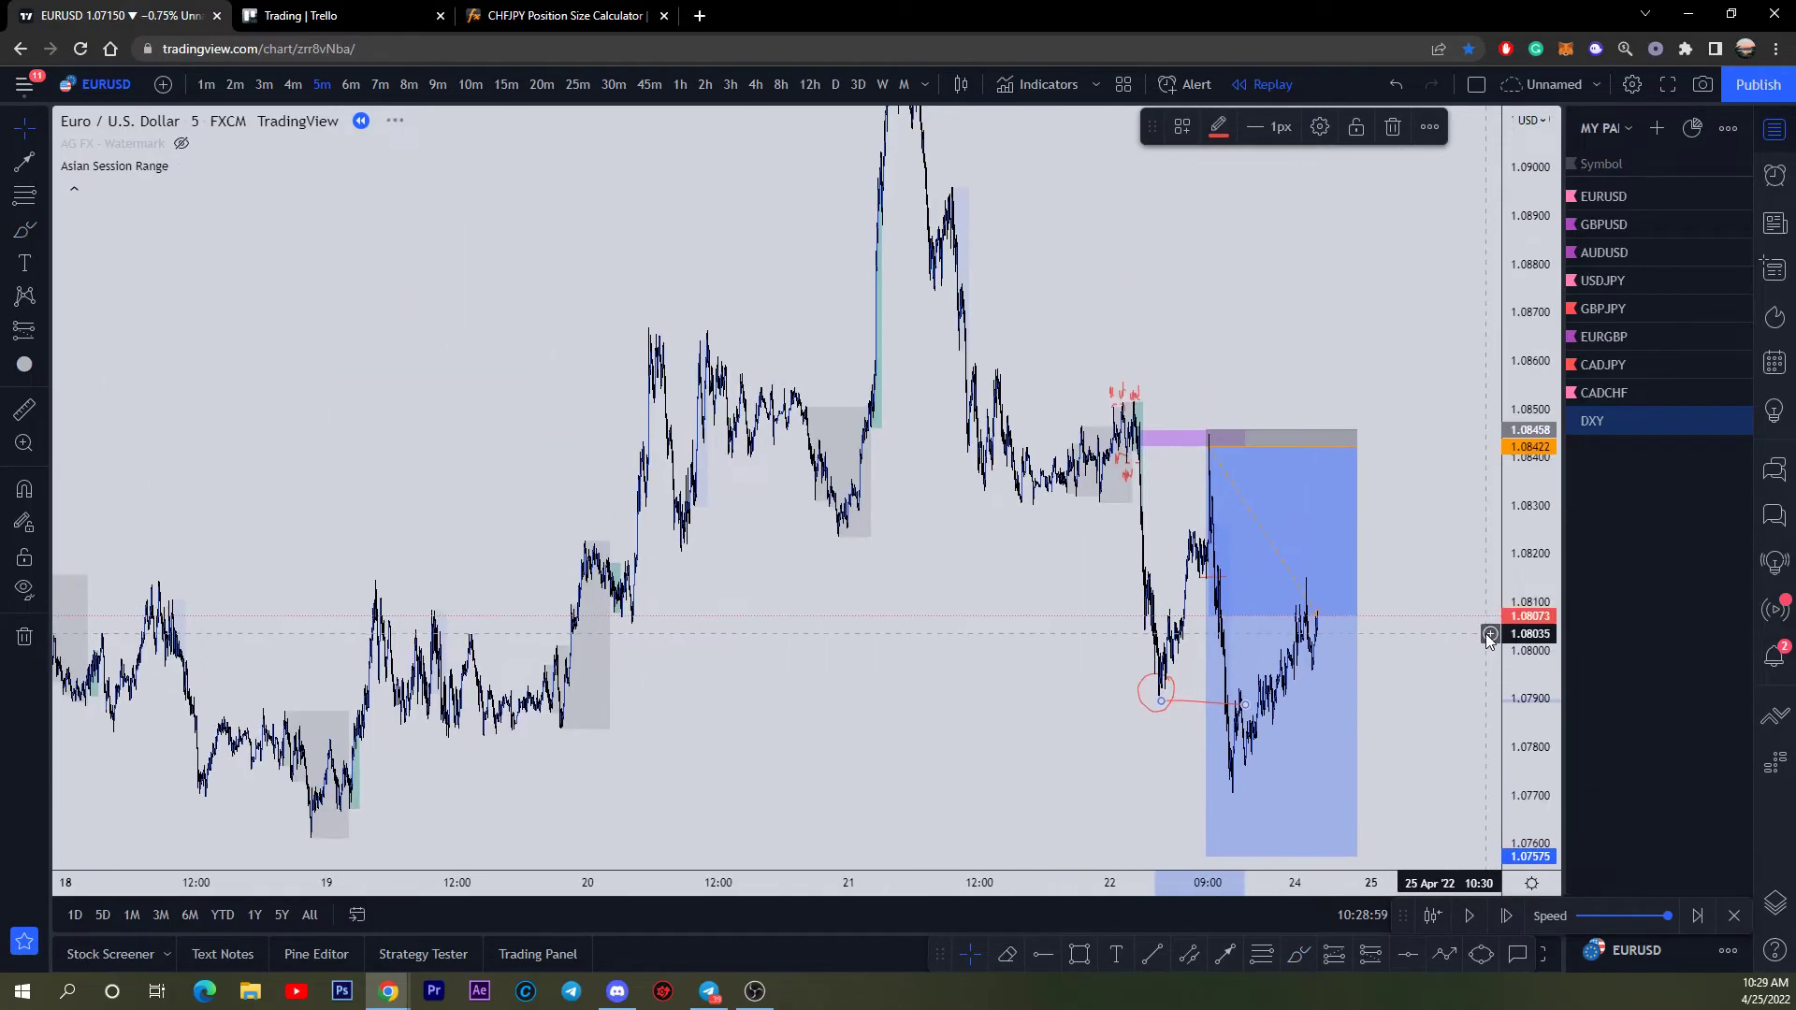
pyautogui.scroll(-2, 1216, 669)
pyautogui.moveTo(1530, 589); pyautogui.dragTo(1530, 701)
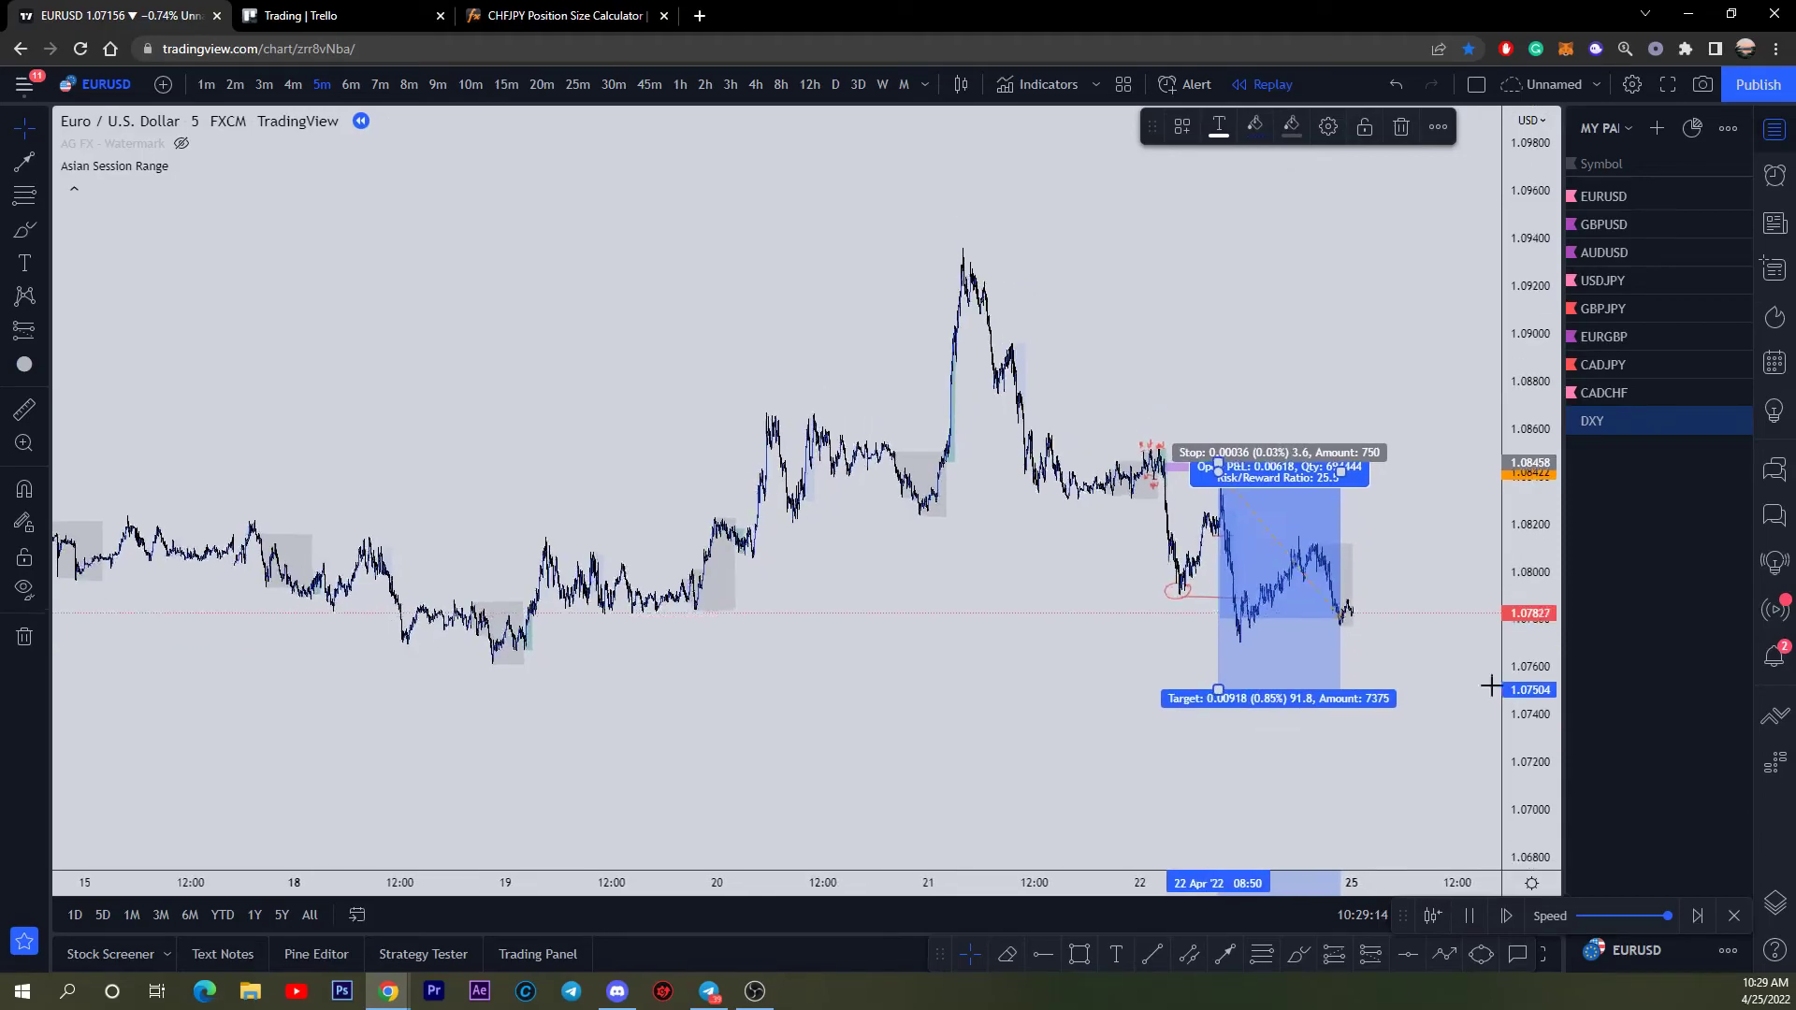
pyautogui.scroll(-3, 1371, 749)
pyautogui.moveTo(1297, 751); pyautogui.dragTo(1070, 744)
pyautogui.moveTo(1154, 473); pyautogui.dragTo(1226, 468)
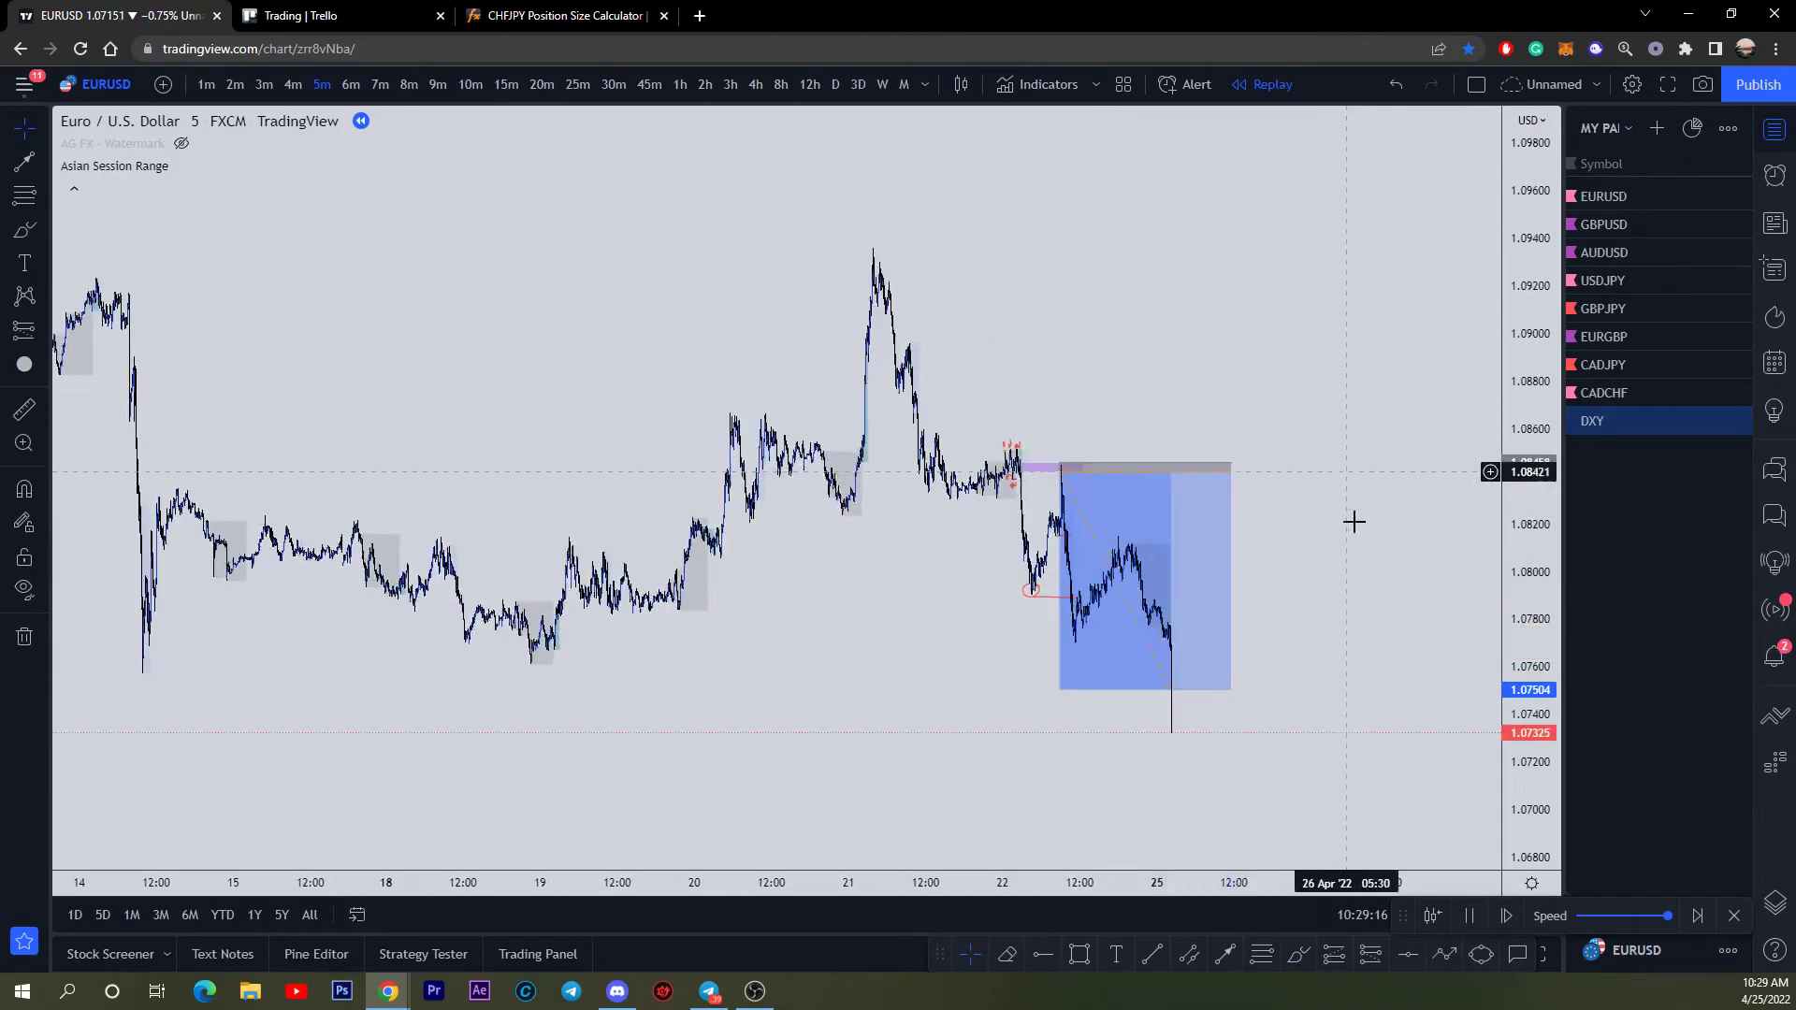
# Step: Lower the short's target to the new low near 1.0710 and exit replay mode
pyautogui.click(1469, 918)
pyautogui.moveTo(1048, 691); pyautogui.dragTo(1040, 801)
pyautogui.click(1315, 594)
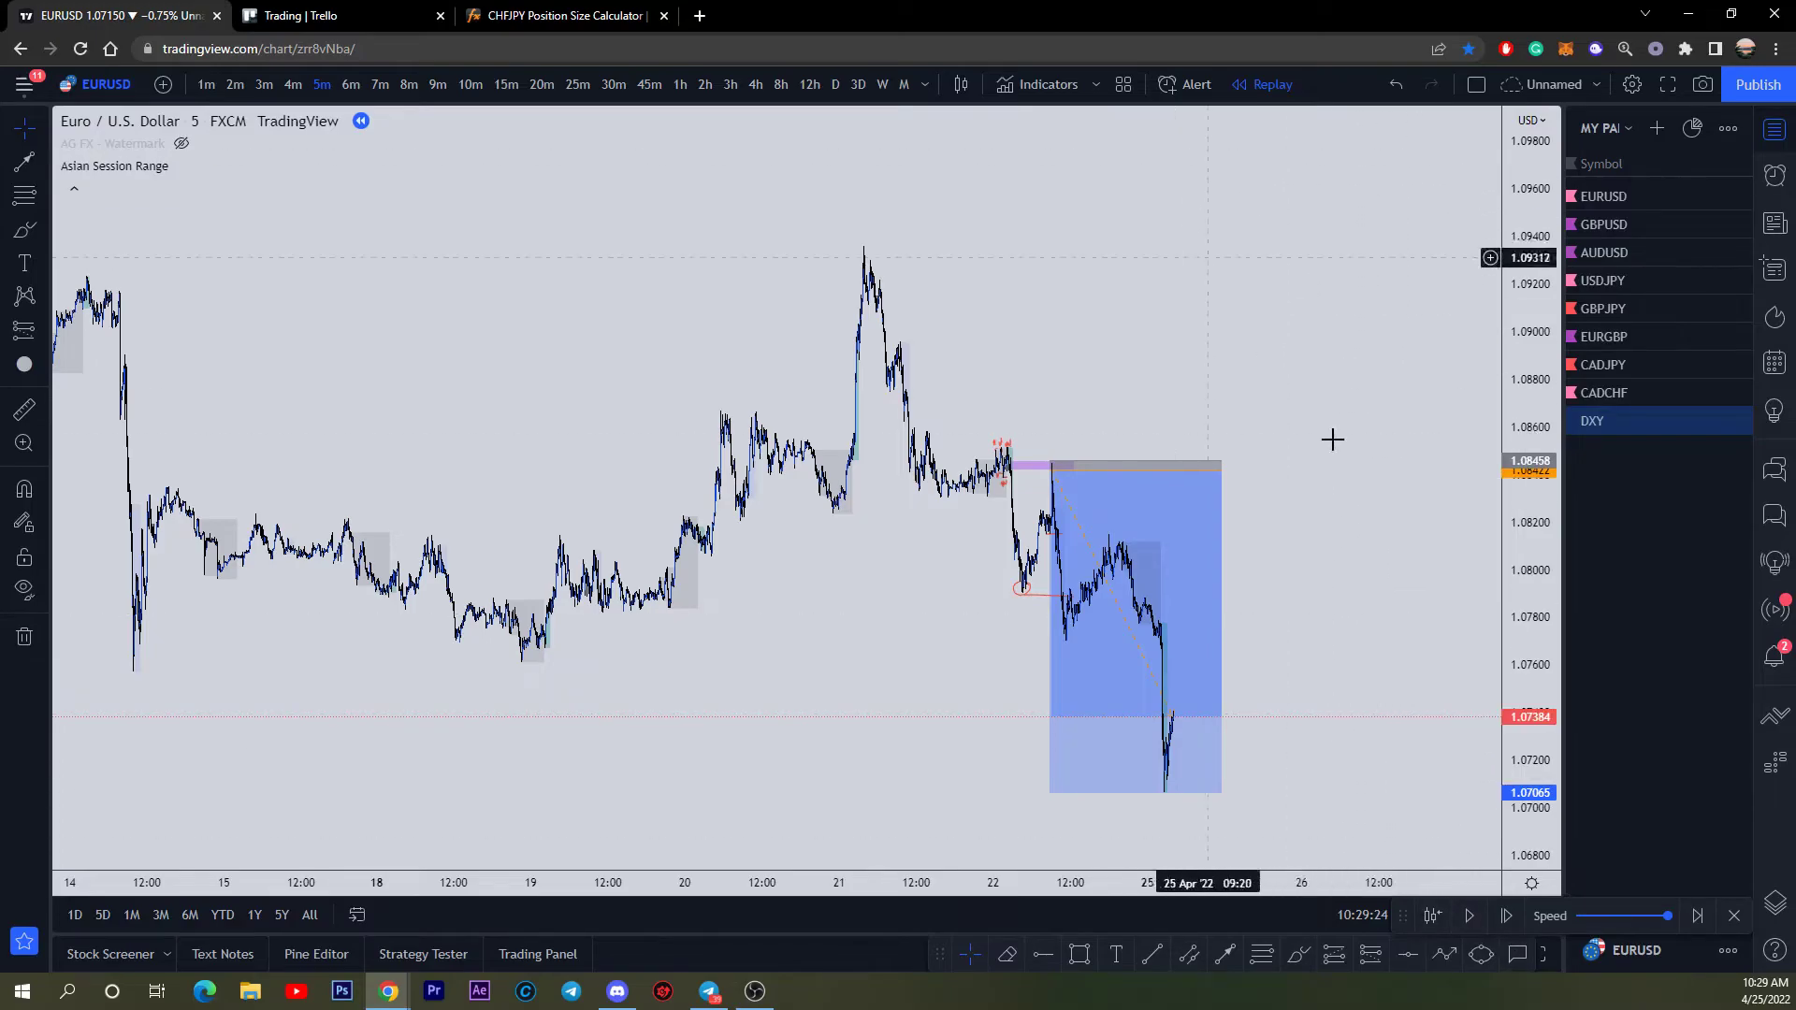
pyautogui.click(1265, 84)
pyautogui.click(1058, 575)
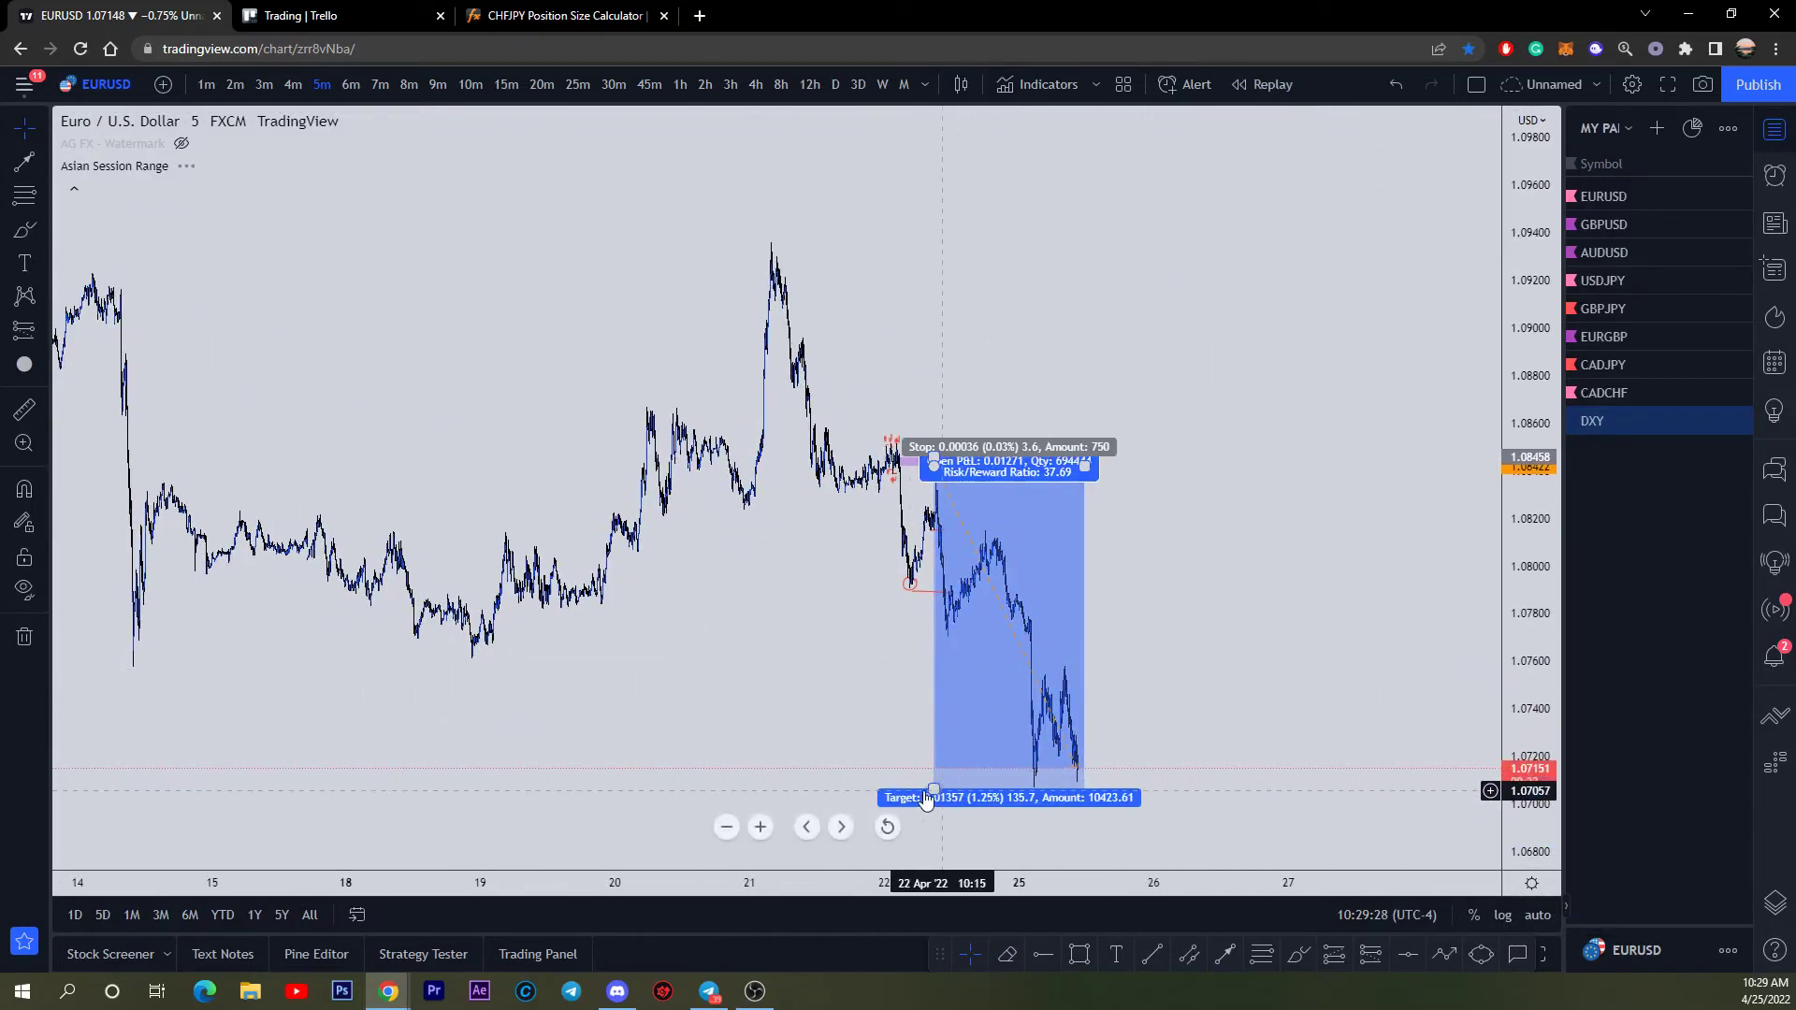
pyautogui.moveTo(933, 789); pyautogui.dragTo(931, 783)
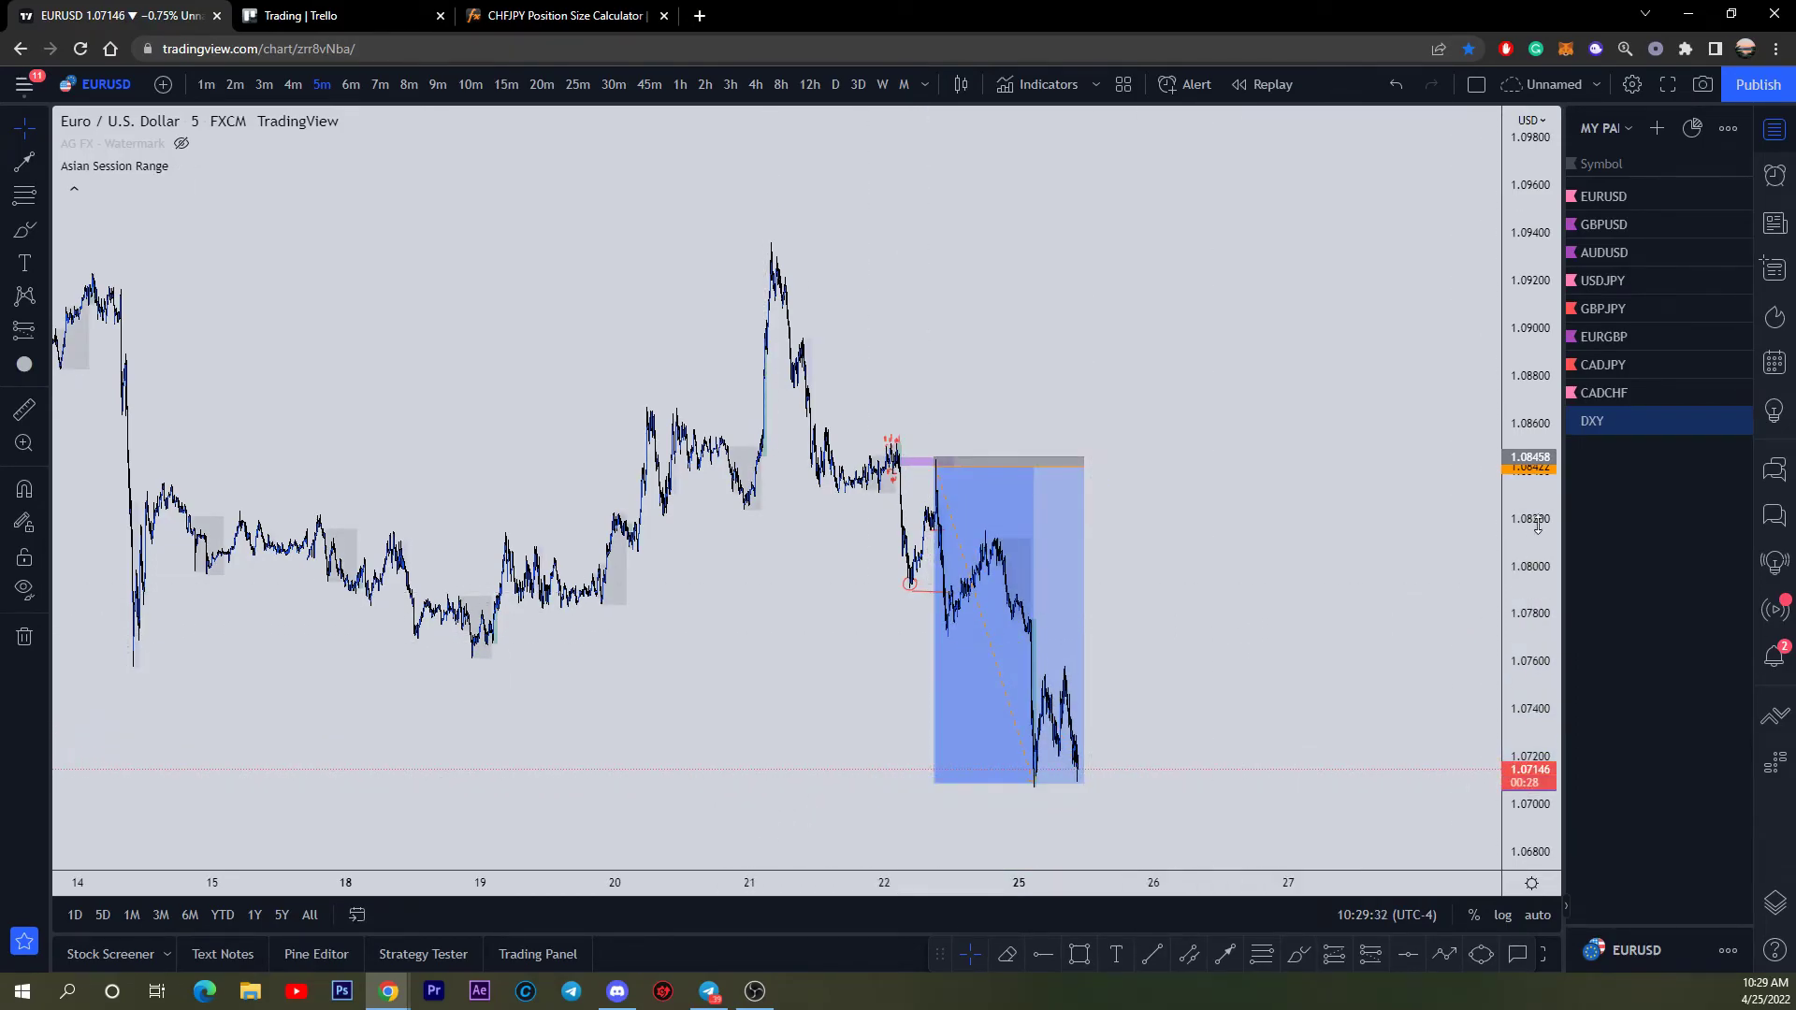
pyautogui.moveTo(1523, 576); pyautogui.dragTo(1523, 617)
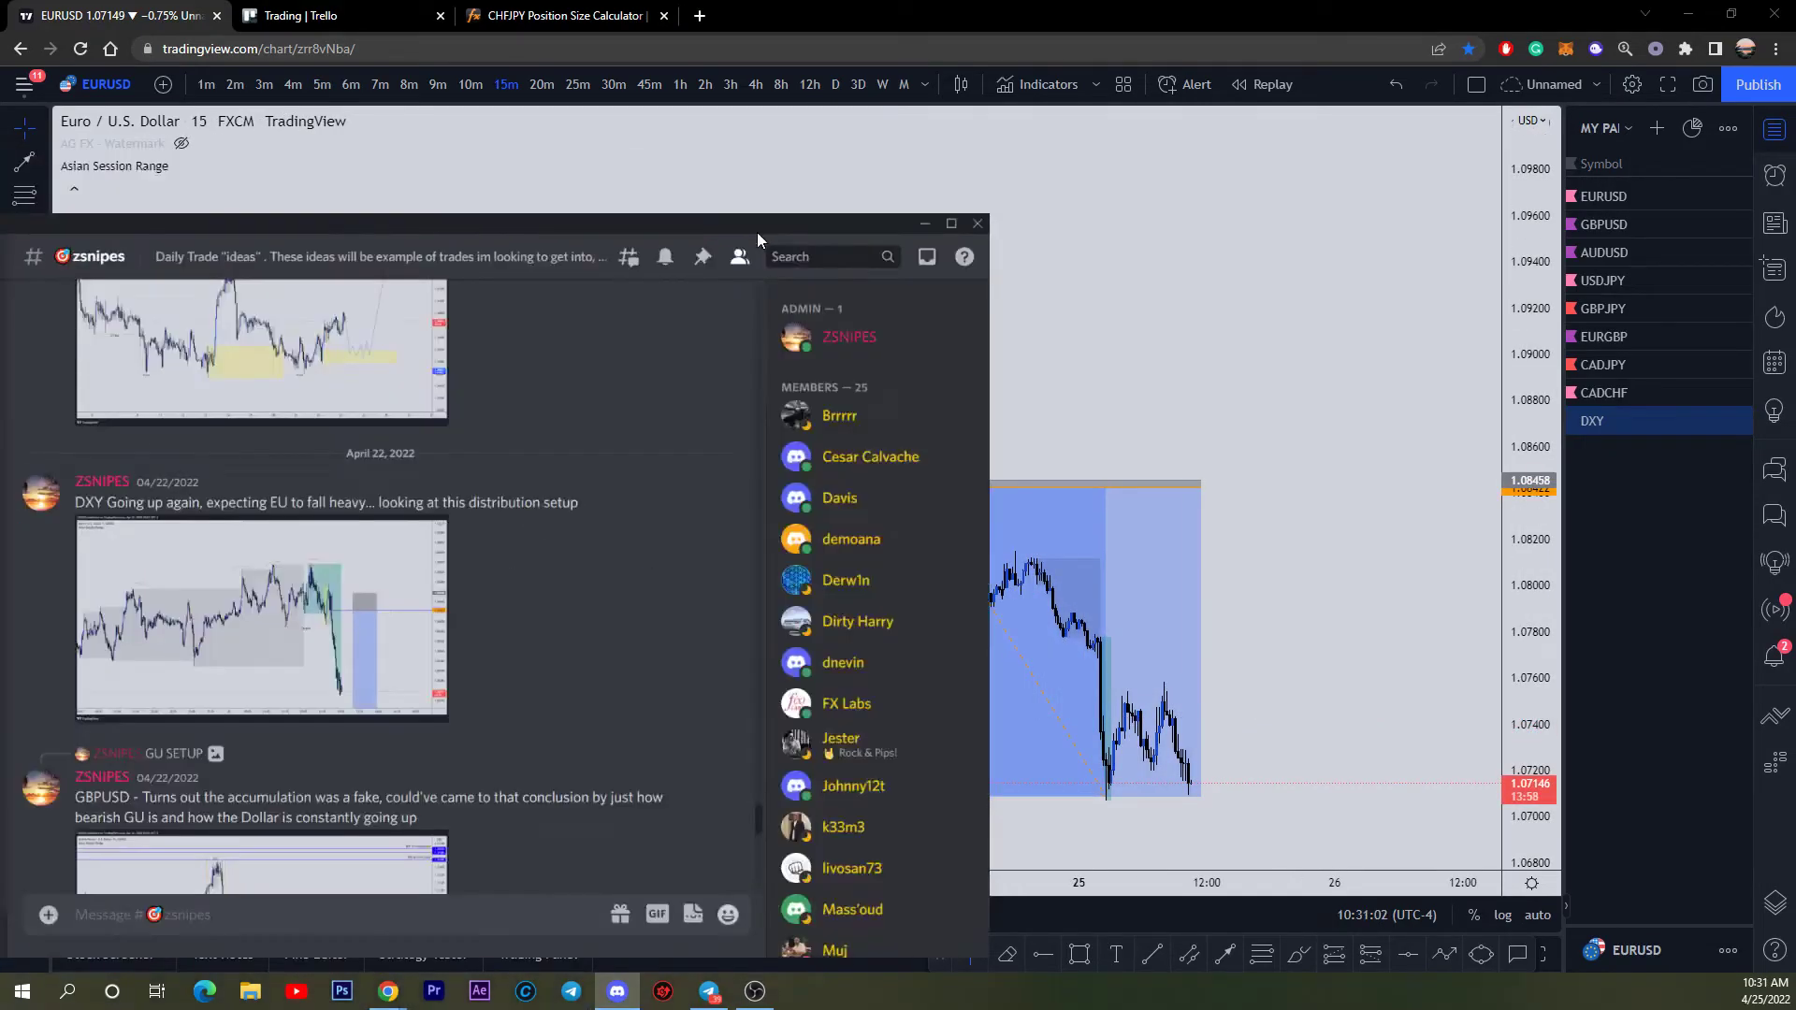
# Step: Drag Discord over the chart and enlarge the DXY 'distribution setup' chart image
pyautogui.moveTo(756, 232); pyautogui.dragTo(1261, 142)
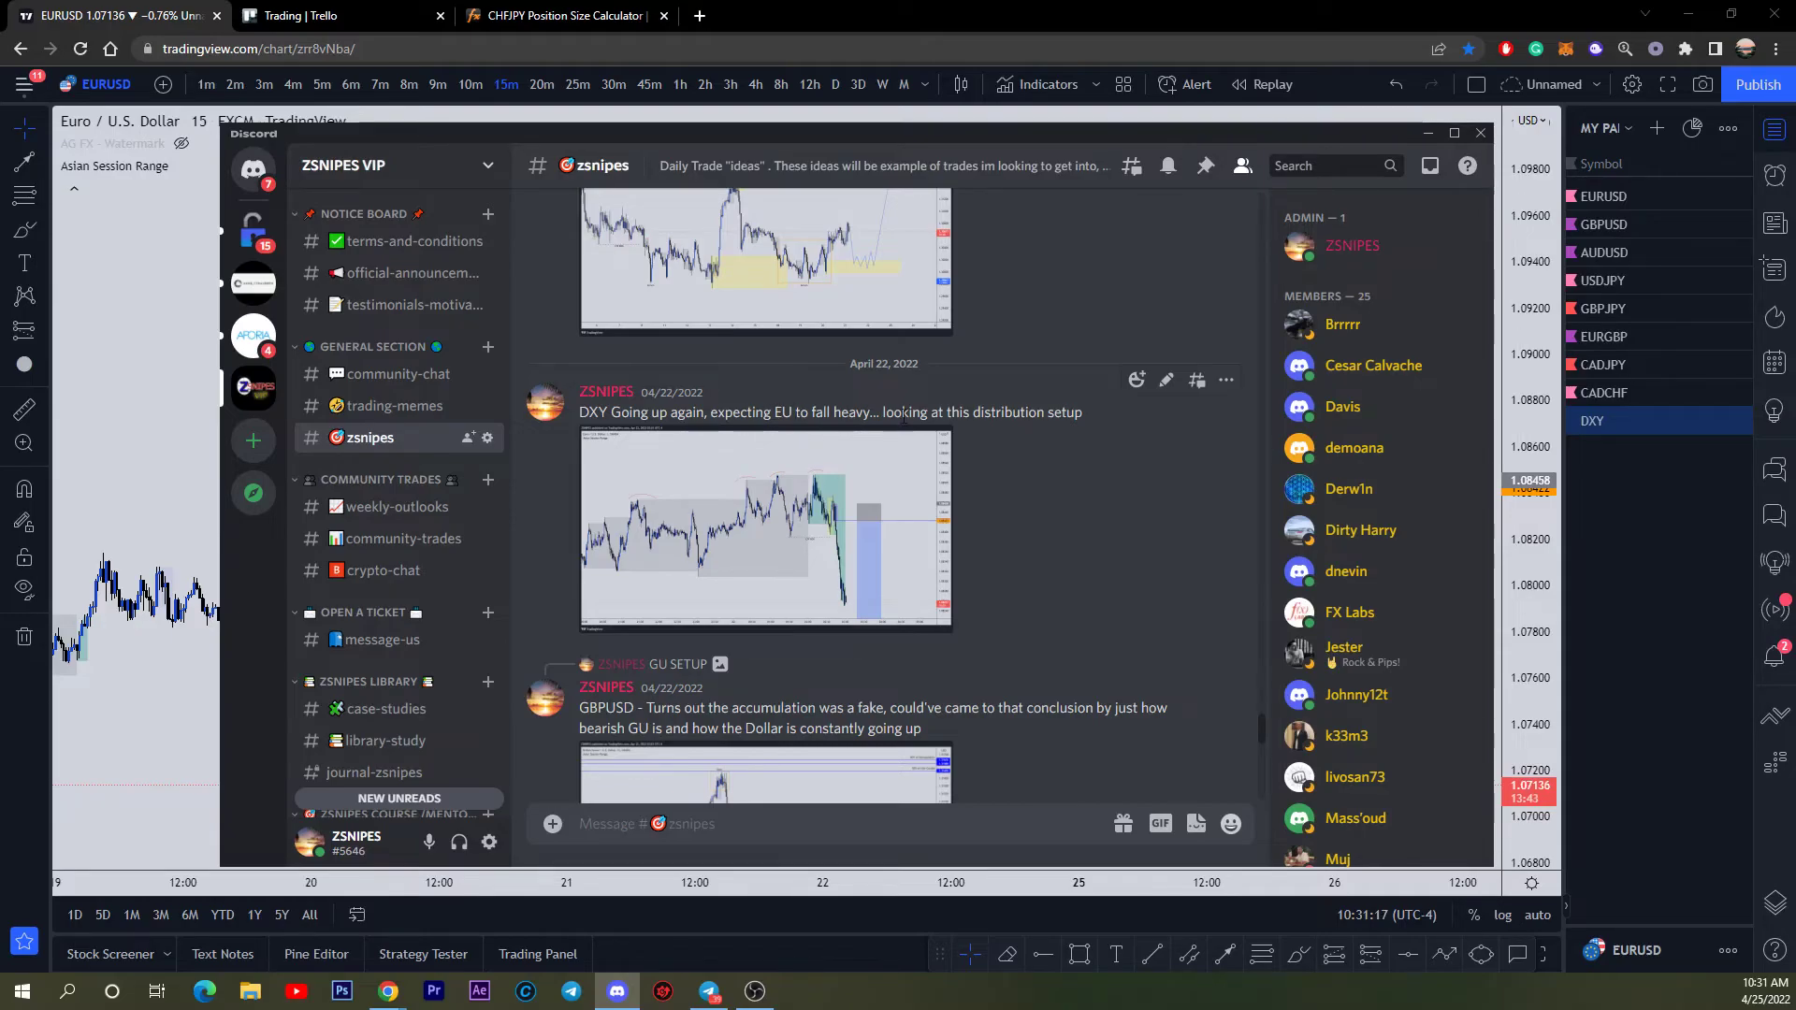
pyautogui.click(697, 520)
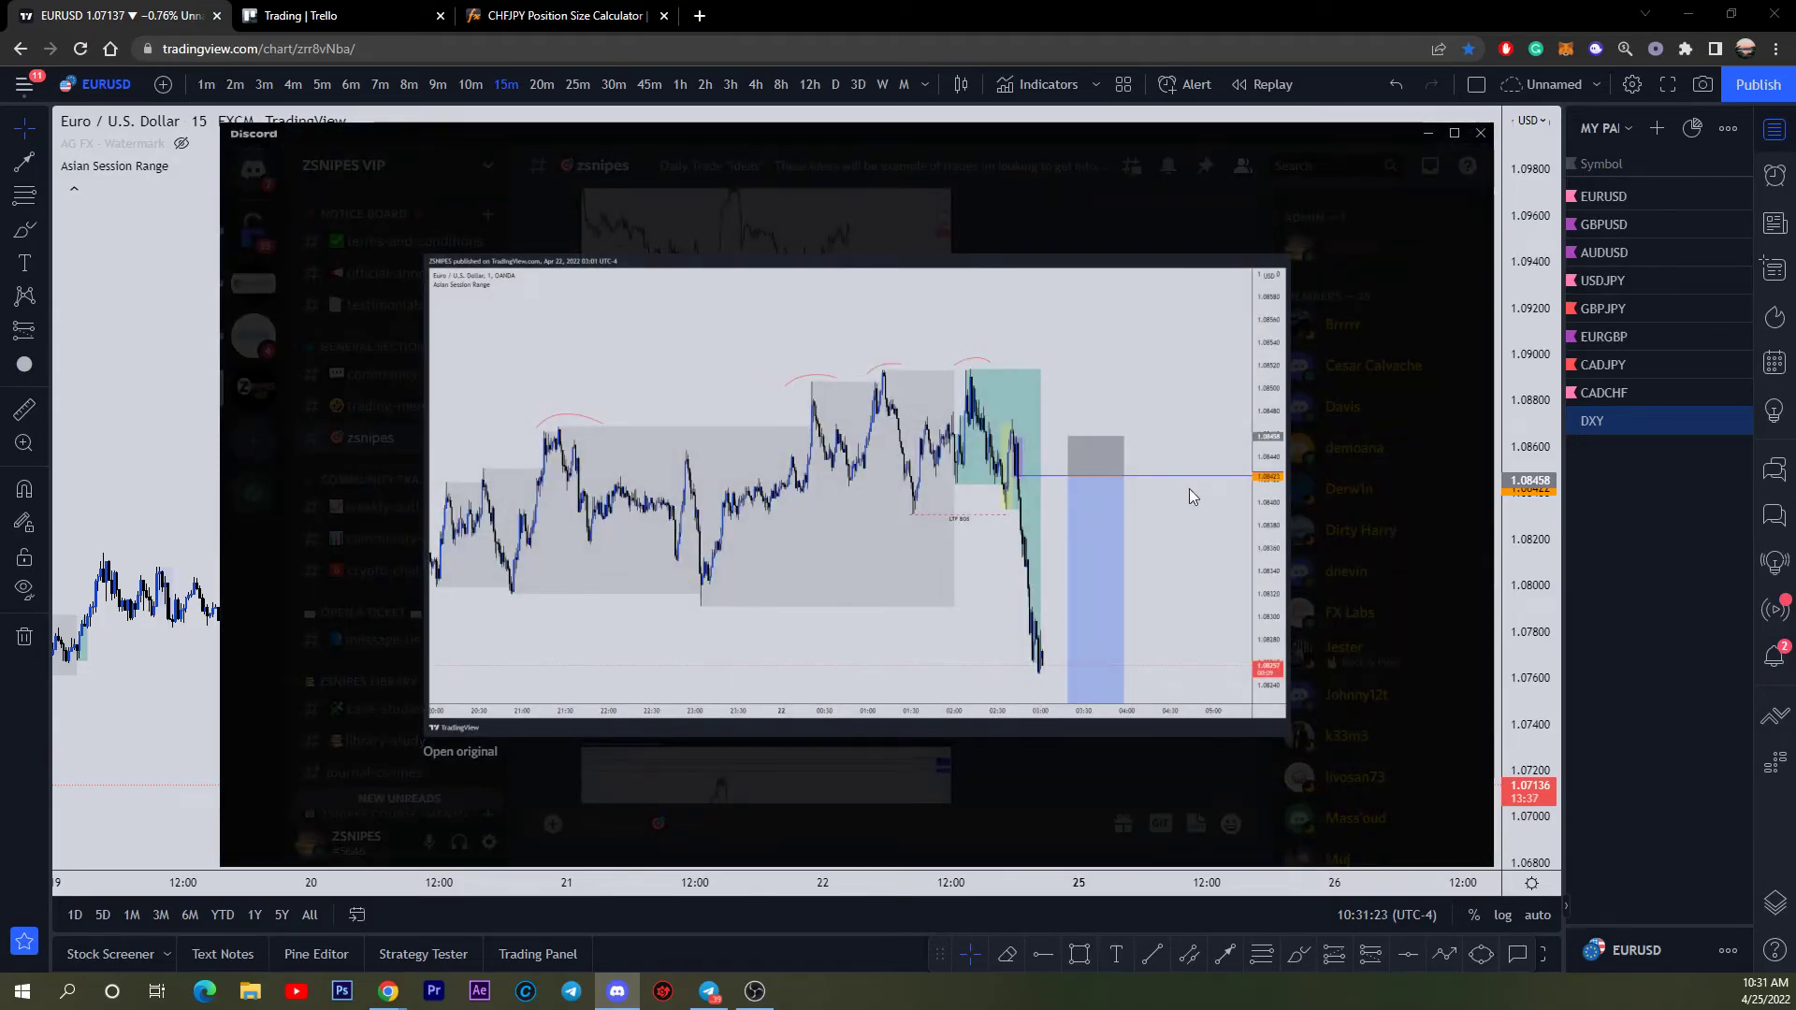